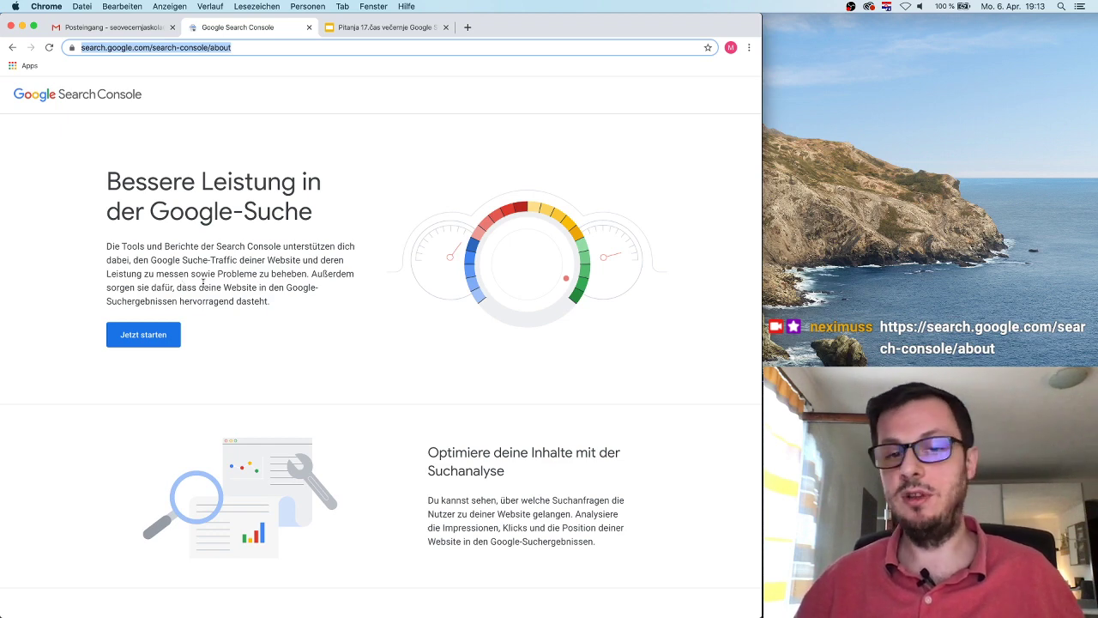
pyautogui.click(165, 338)
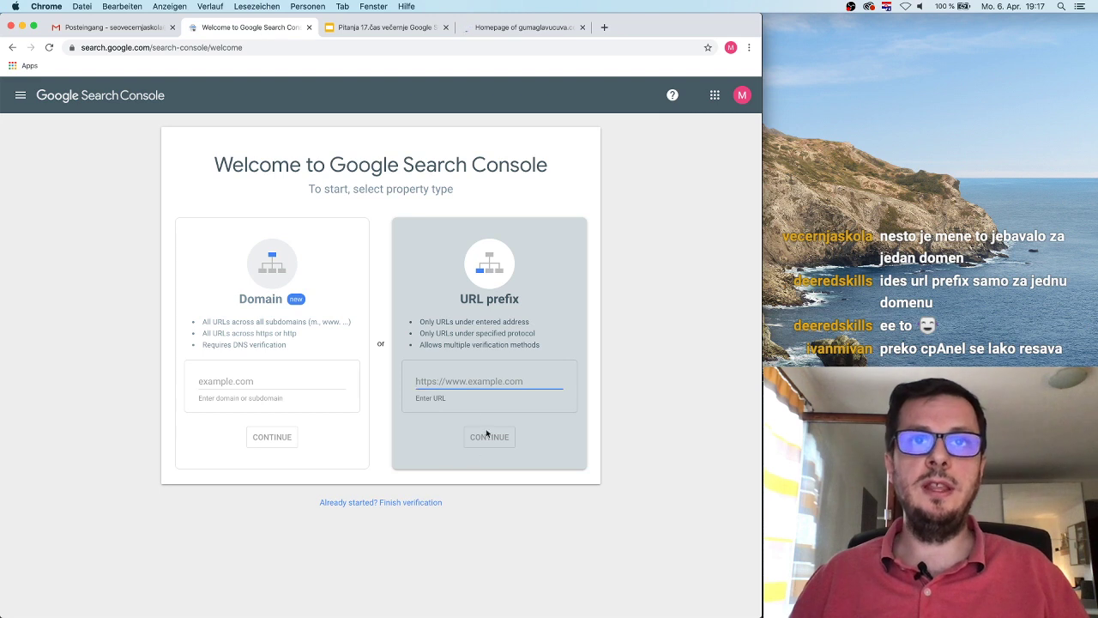
pyautogui.write('http://www.gumaglavucuva.com/')
pyautogui.moveTo(416, 382); pyautogui.dragTo(578, 394)
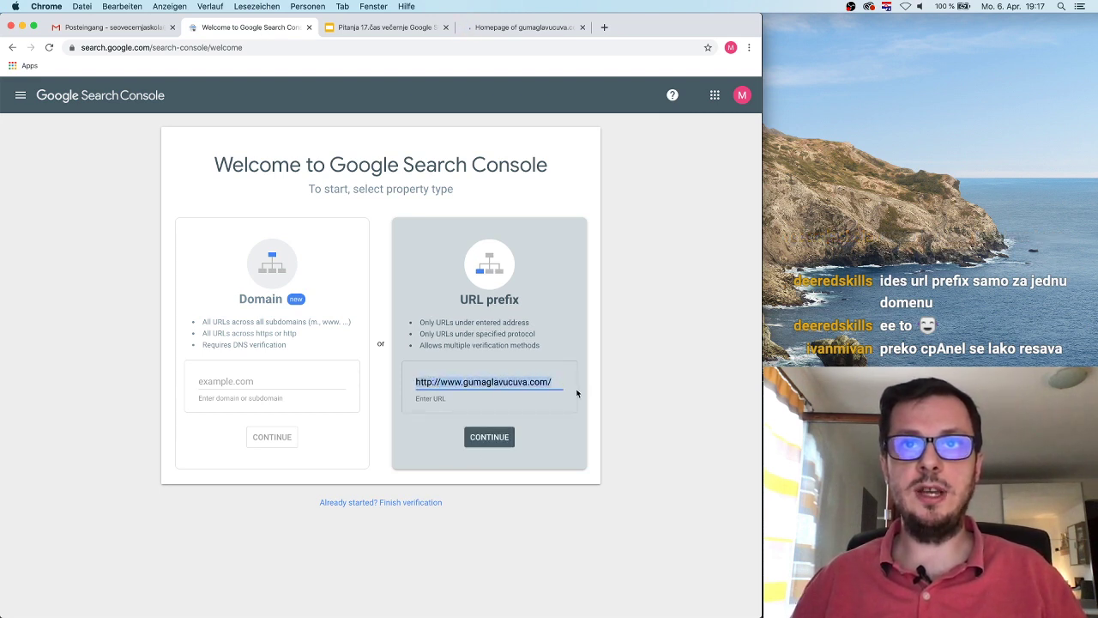
pyautogui.click(564, 393)
pyautogui.doubleClick(452, 381)
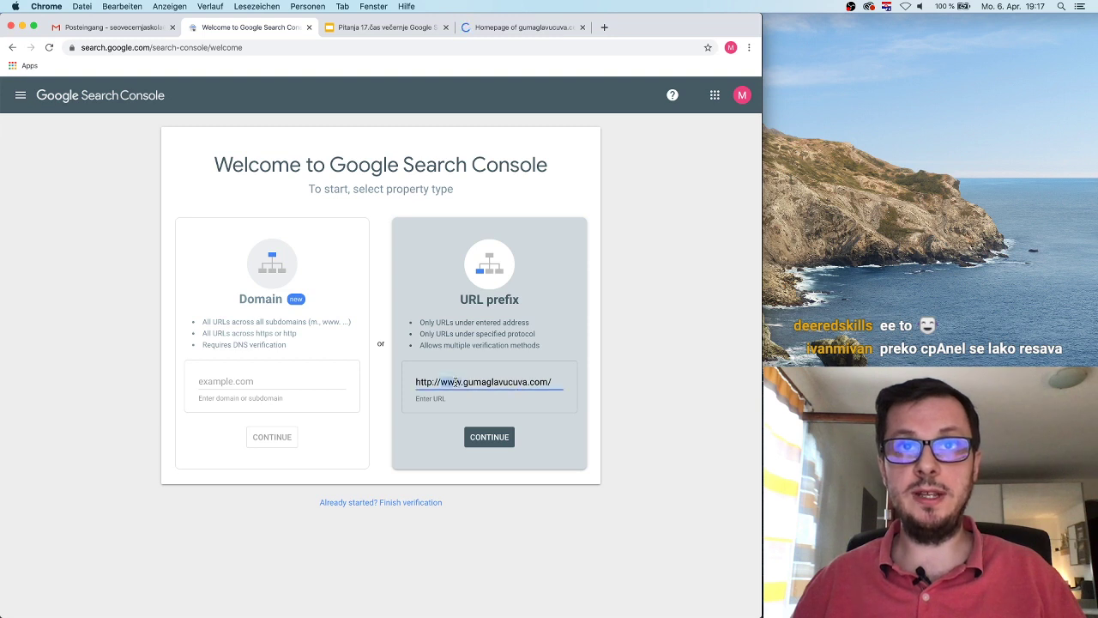
pyautogui.click(465, 403)
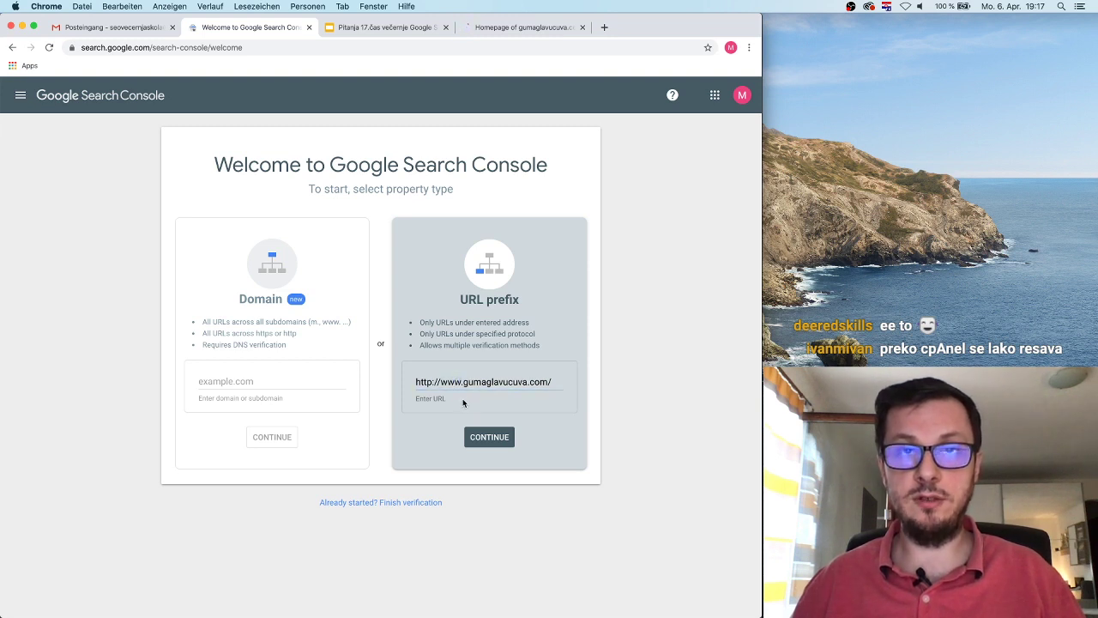
pyautogui.tripleClick(452, 382)
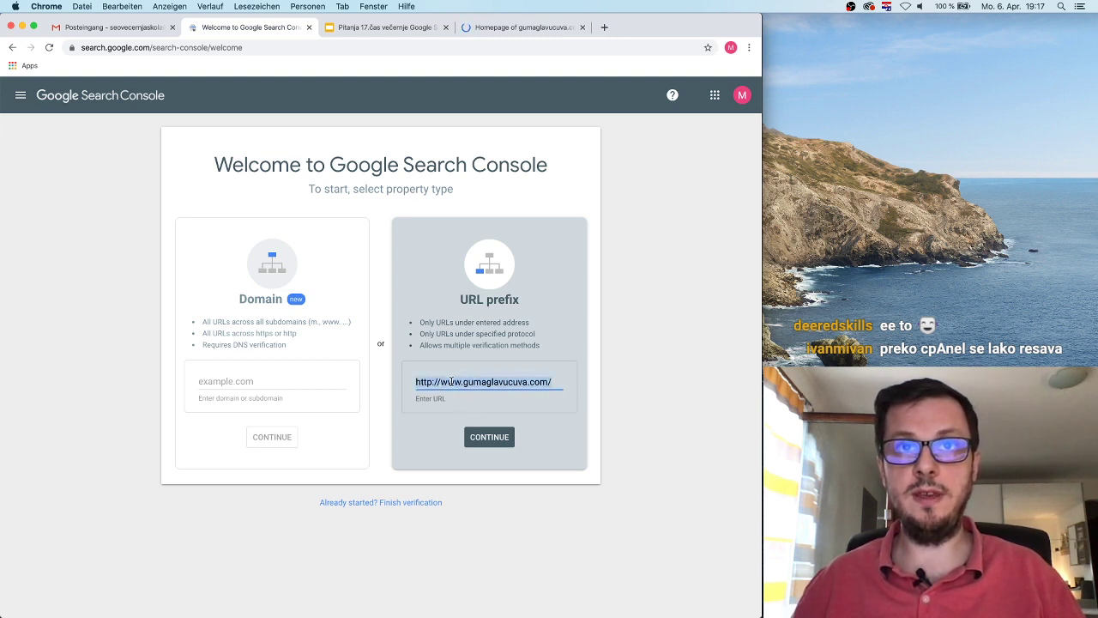
pyautogui.keyDown('shift'); pyautogui.click(443, 382); pyautogui.keyUp('shift')
pyautogui.moveTo(443, 383); pyautogui.dragTo(464, 381)
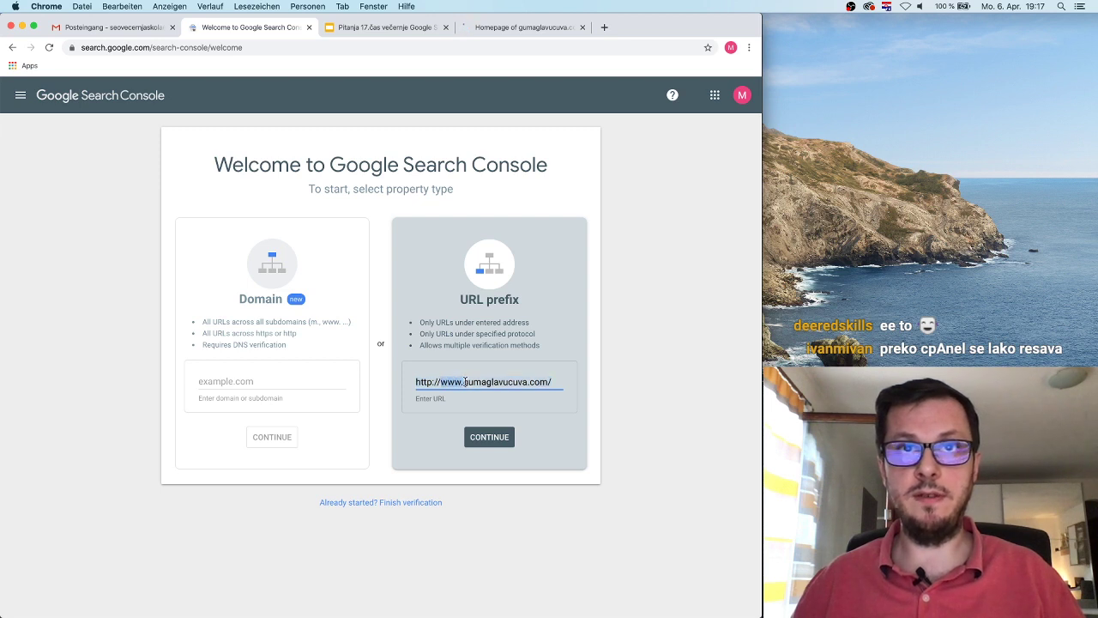
pyautogui.press('BackSpace')
pyautogui.write('www.')
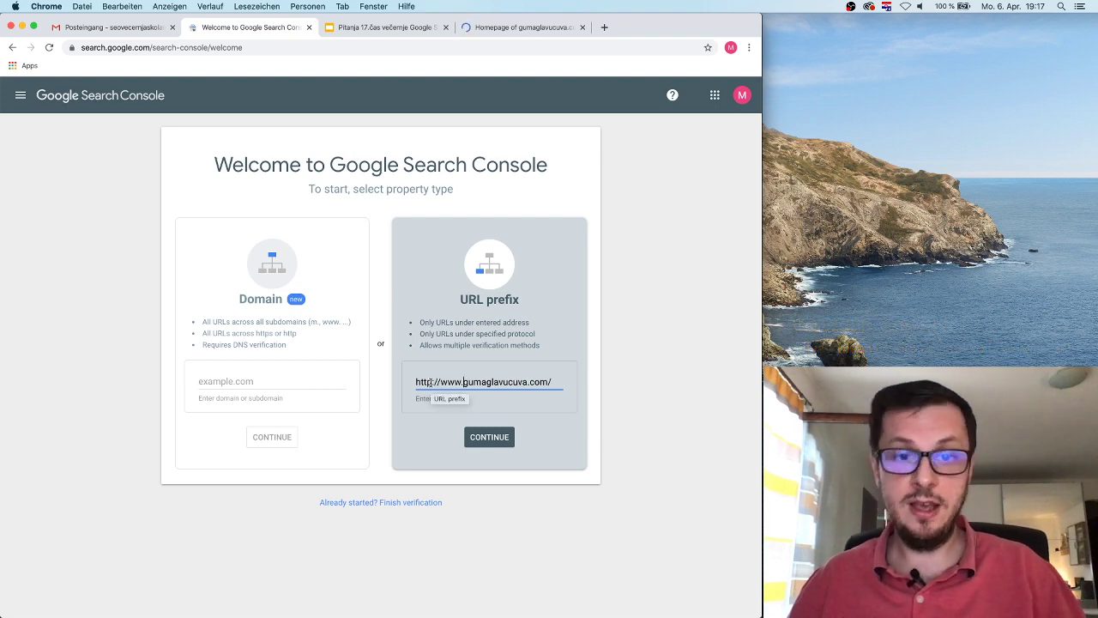
pyautogui.click(509, 439)
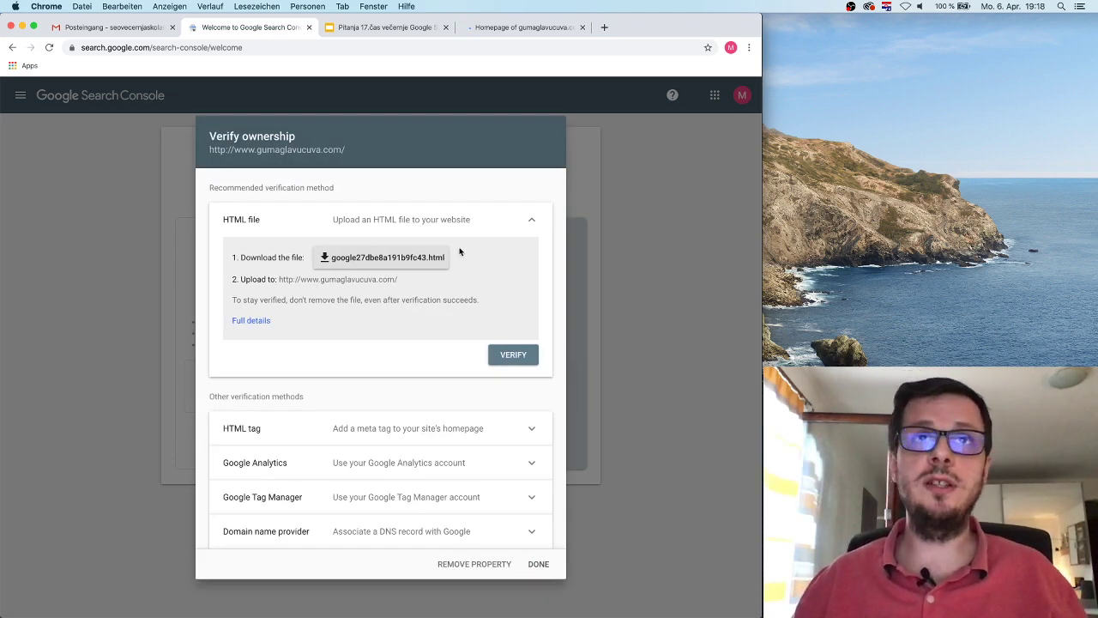
# Step: Download google27dbe8a191b9fc43.html via the HTML file method and show it in Finder's Downloads
pyautogui.moveTo(282, 279); pyautogui.dragTo(447, 300)
pyautogui.click(496, 341)
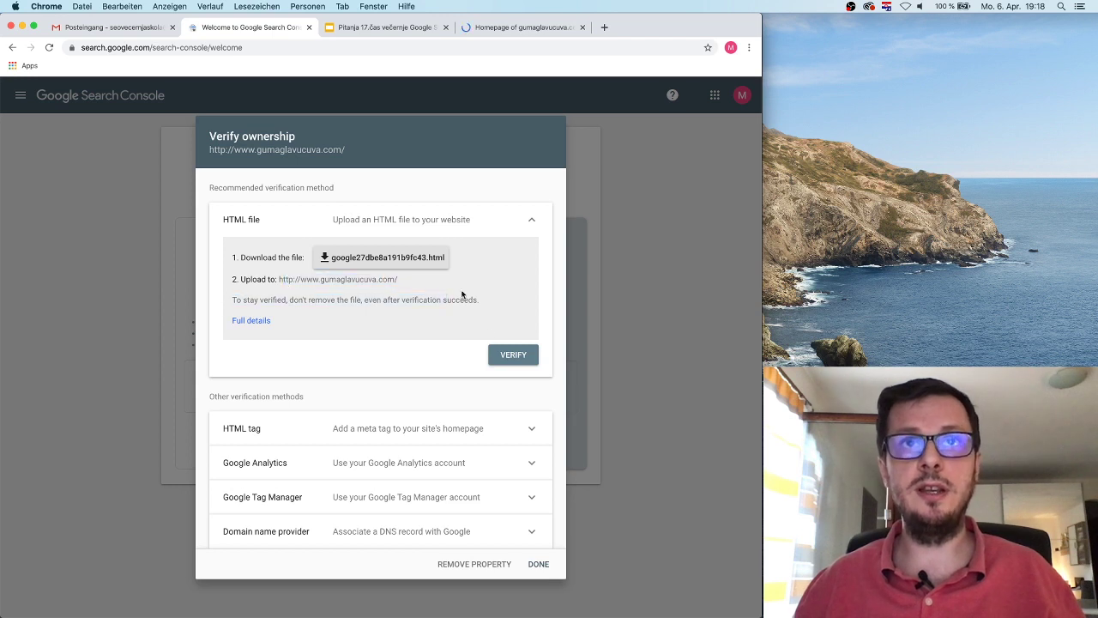
pyautogui.click(393, 259)
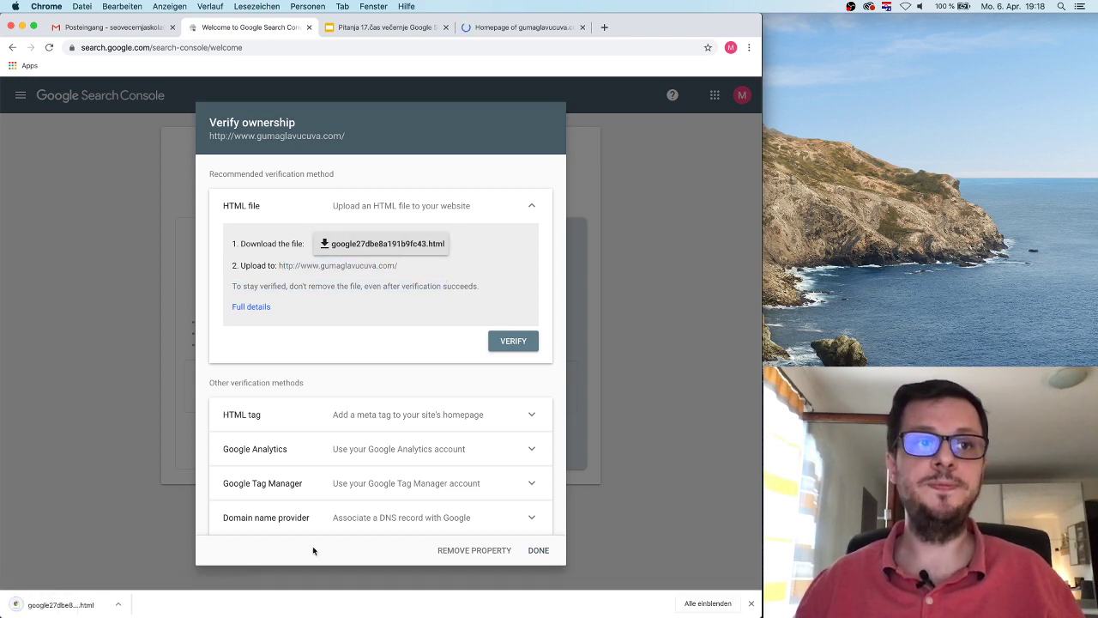
pyautogui.click(118, 605)
pyautogui.click(151, 589)
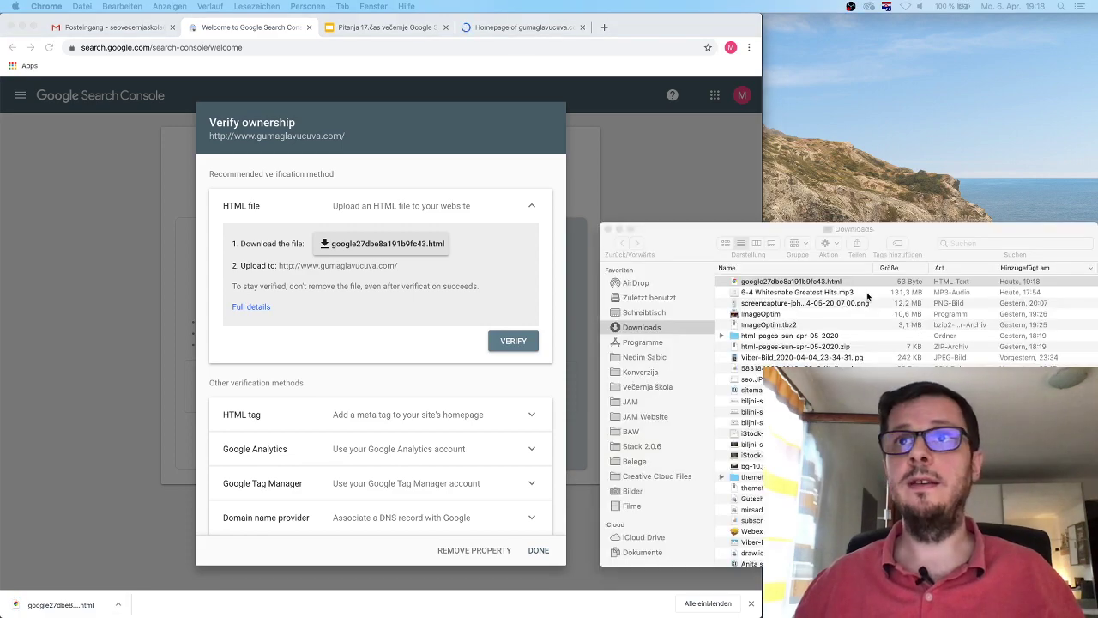
# Step: Drag google27dbe8a191b9fc43.html from the Downloads window into Cyberduck's /htdocs folder
pyautogui.moveTo(695, 244); pyautogui.dragTo(117, 215)
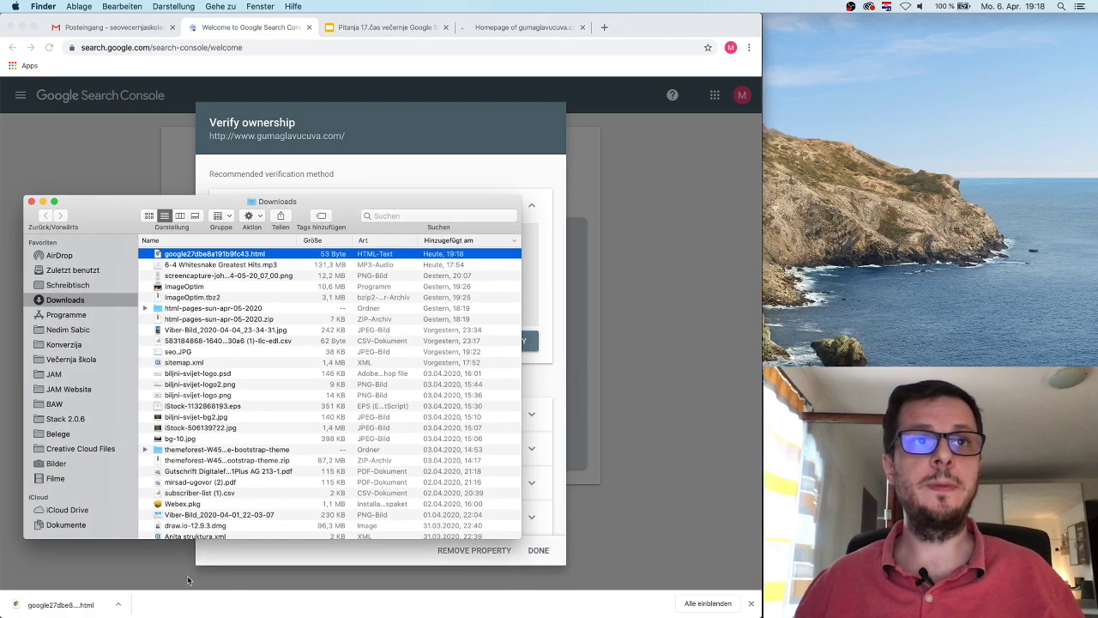
pyautogui.moveTo(210, 540); pyautogui.dragTo(216, 297)
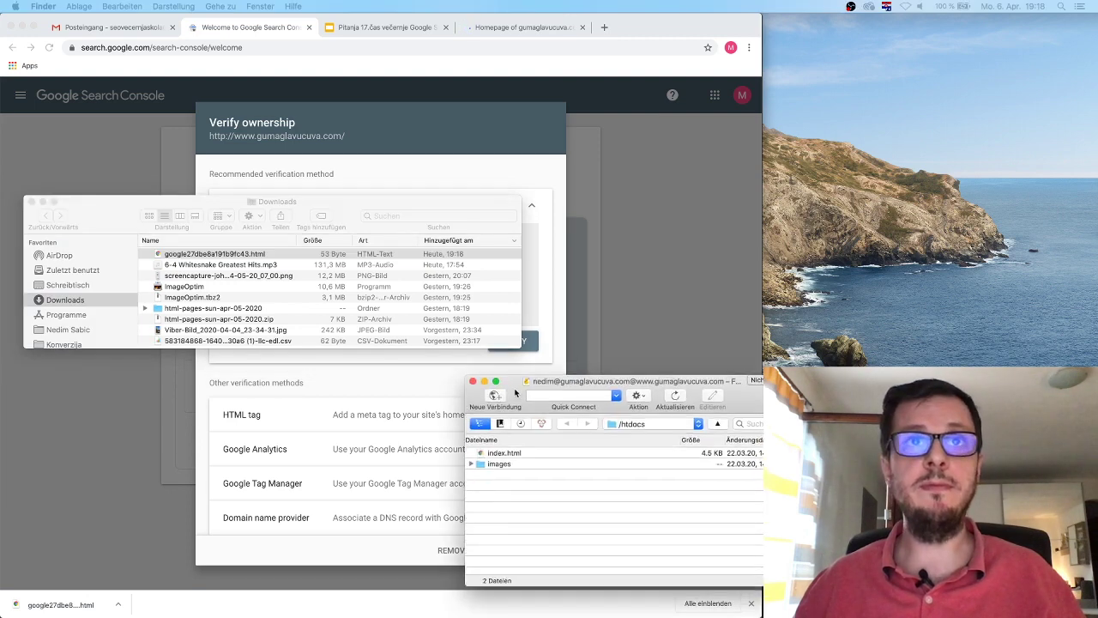
pyautogui.click(228, 260)
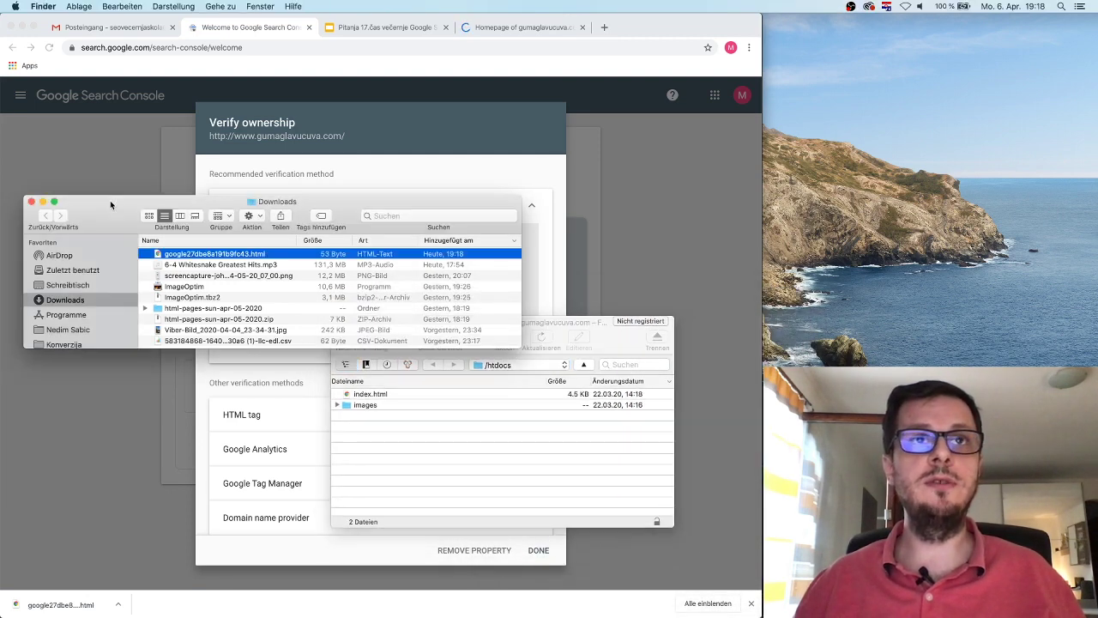
pyautogui.moveTo(219, 257); pyautogui.dragTo(417, 454)
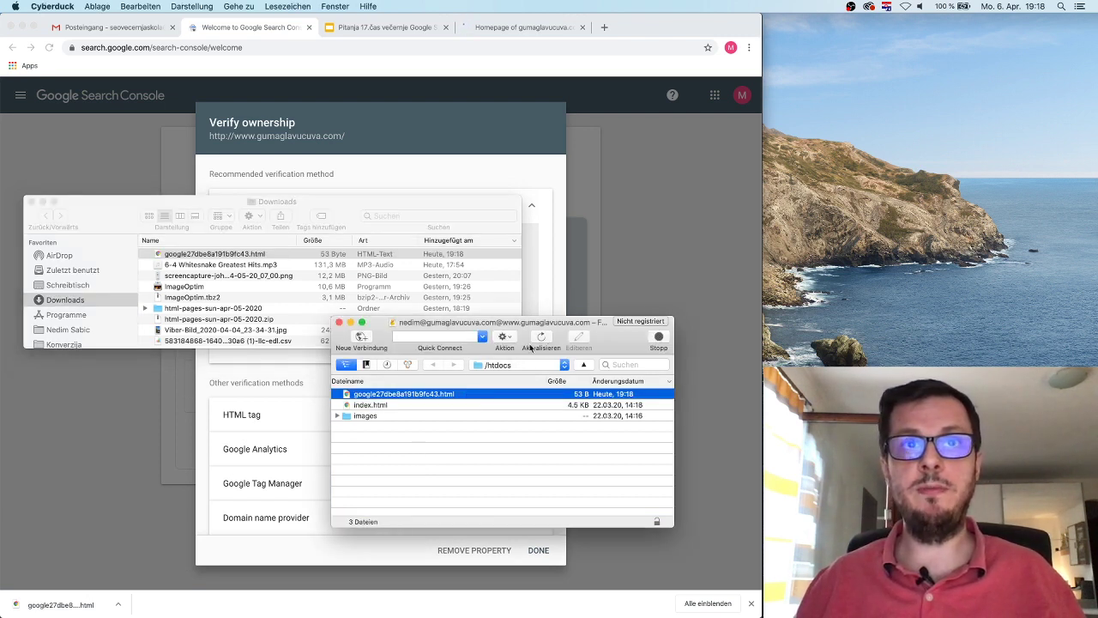
# Step: Verify ownership of gumaglavucuva.com and go to the new property
pyautogui.click(393, 139)
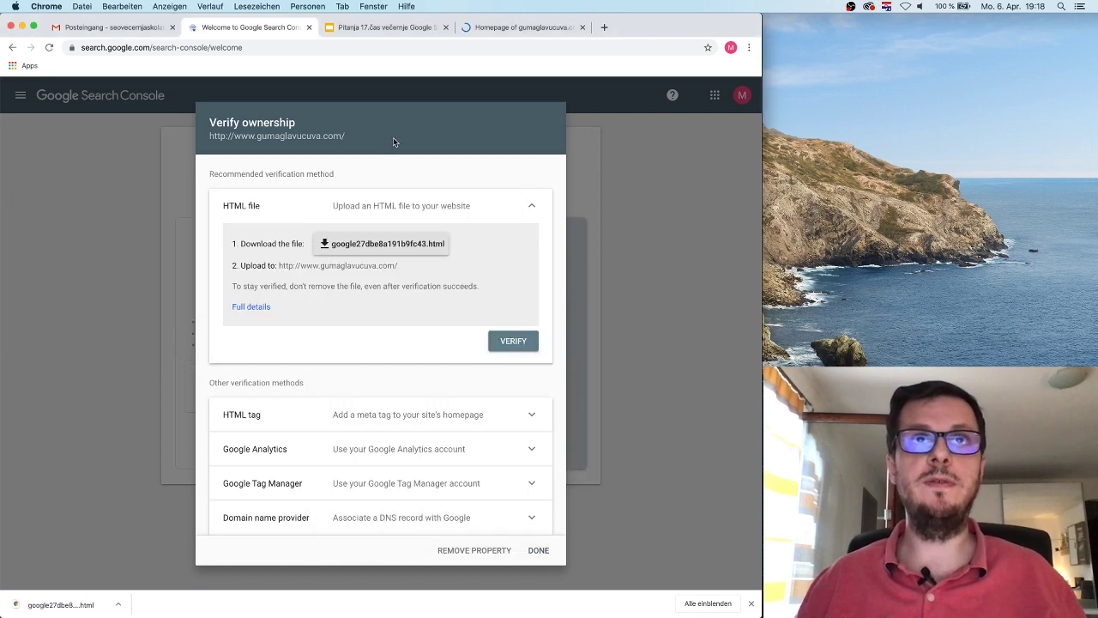
pyautogui.click(513, 341)
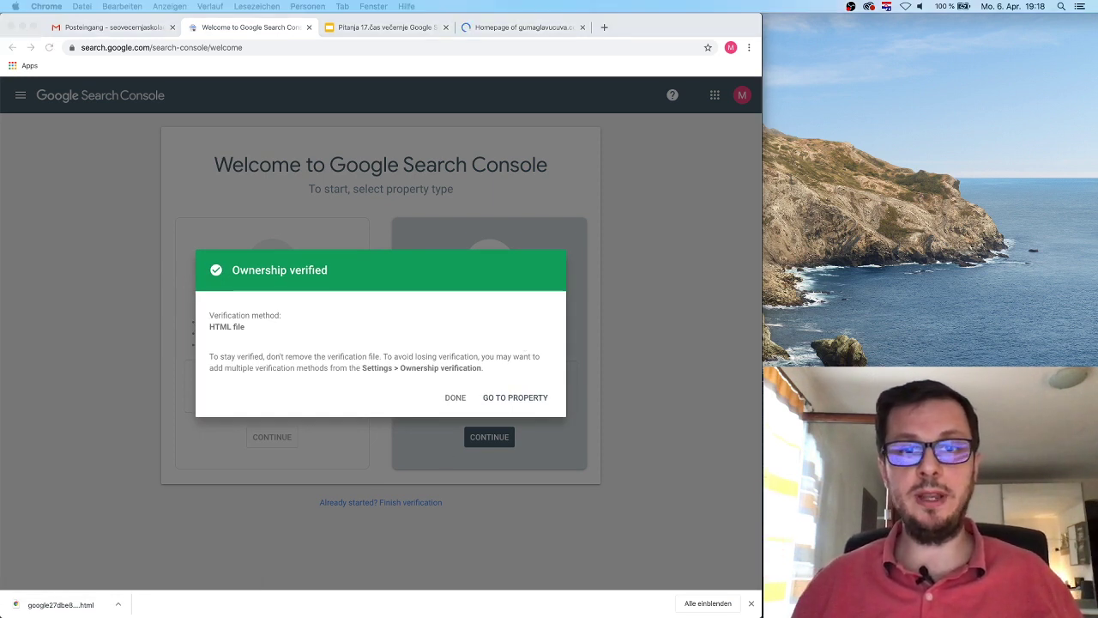
pyautogui.click(486, 400)
pyautogui.click(503, 399)
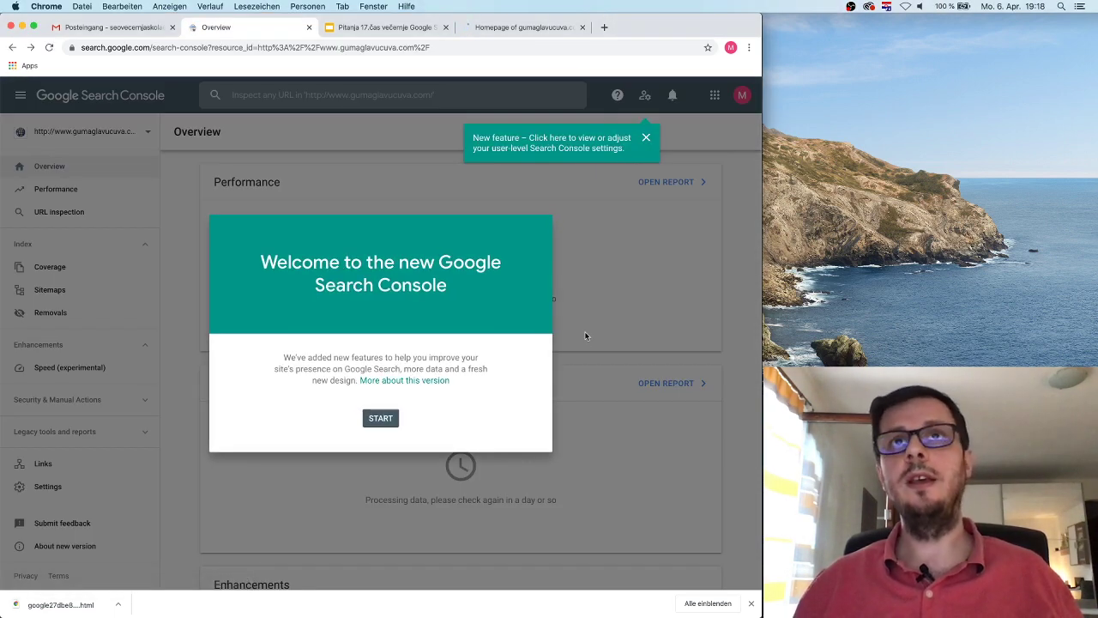
# Step: Dismiss the welcome dialog, the Overview tour tip and the New feature banner
pyautogui.click(380, 418)
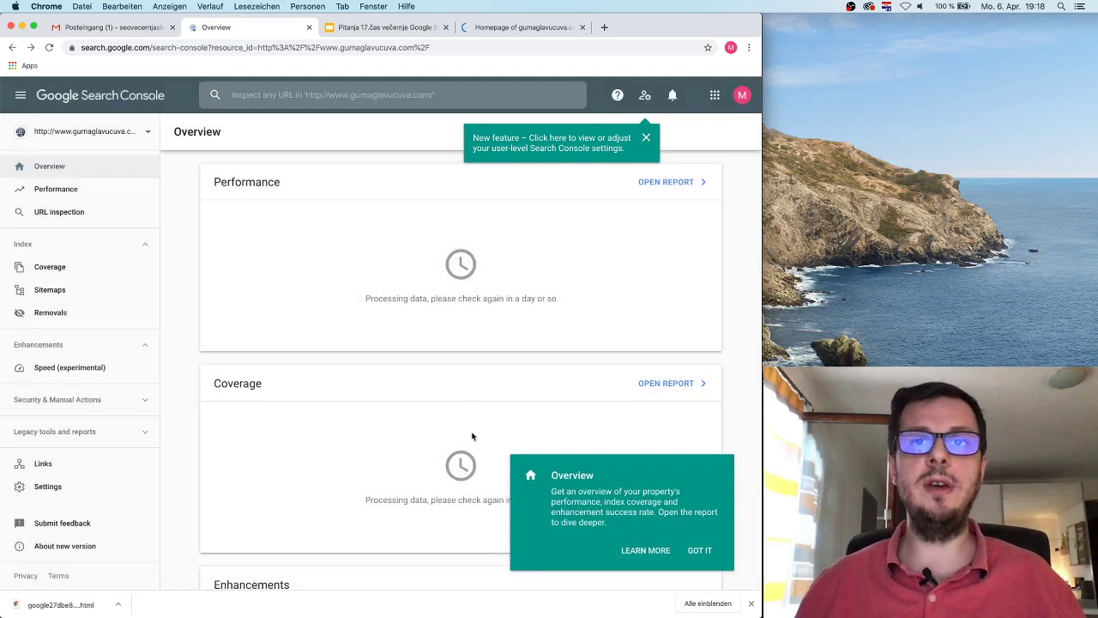
pyautogui.click(694, 552)
pyautogui.click(645, 138)
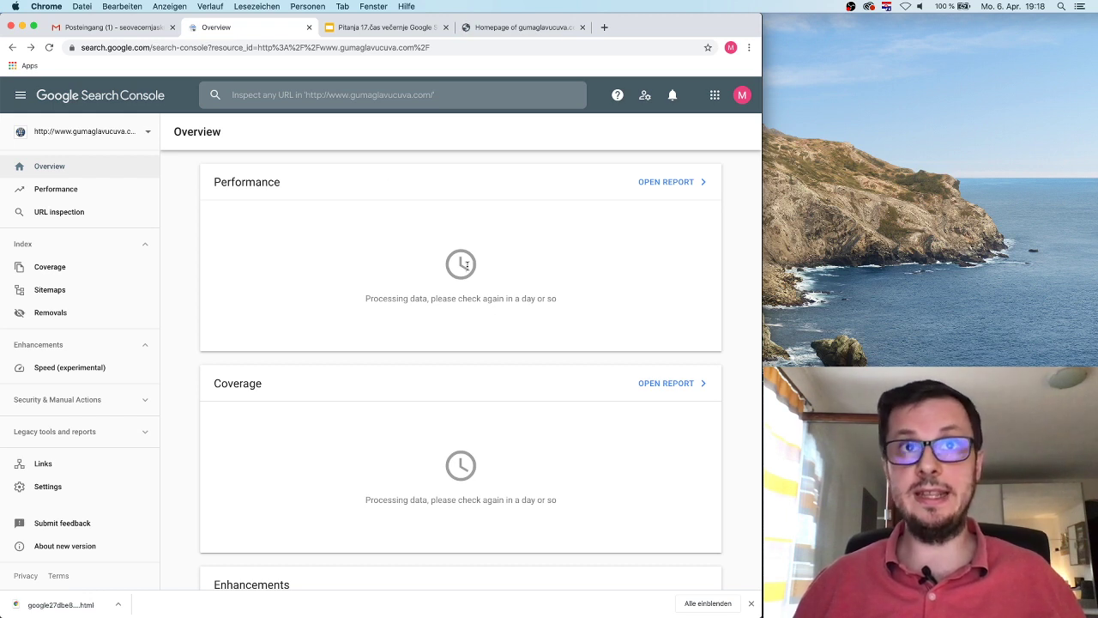
pyautogui.moveTo(367, 298); pyautogui.dragTo(605, 302)
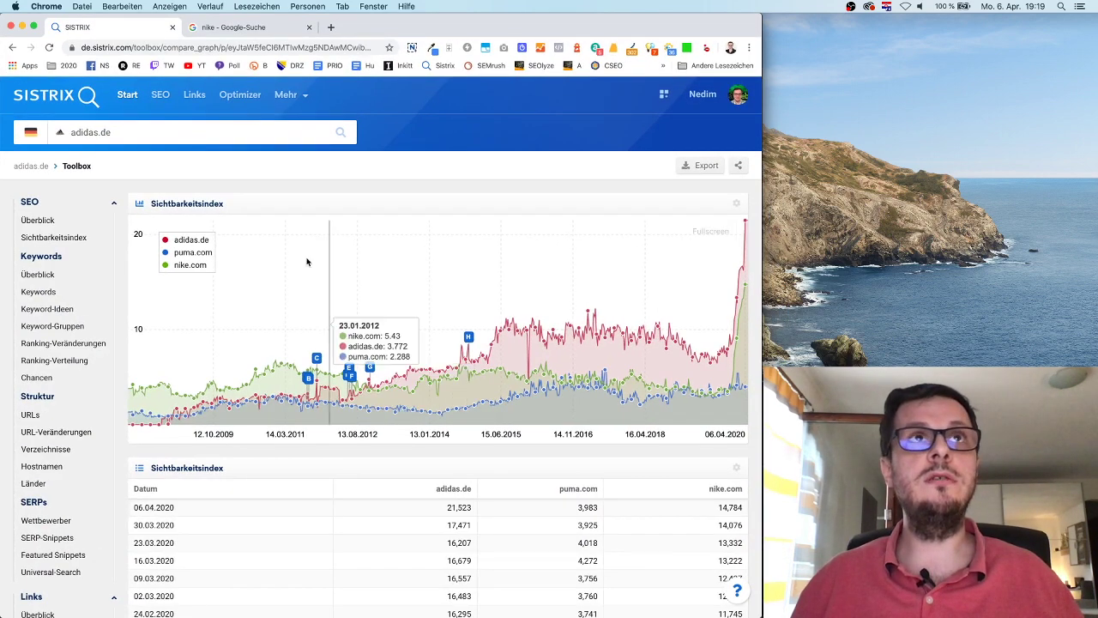
# Step: Close the Sistrix Chrome window
pyautogui.click(11, 28)
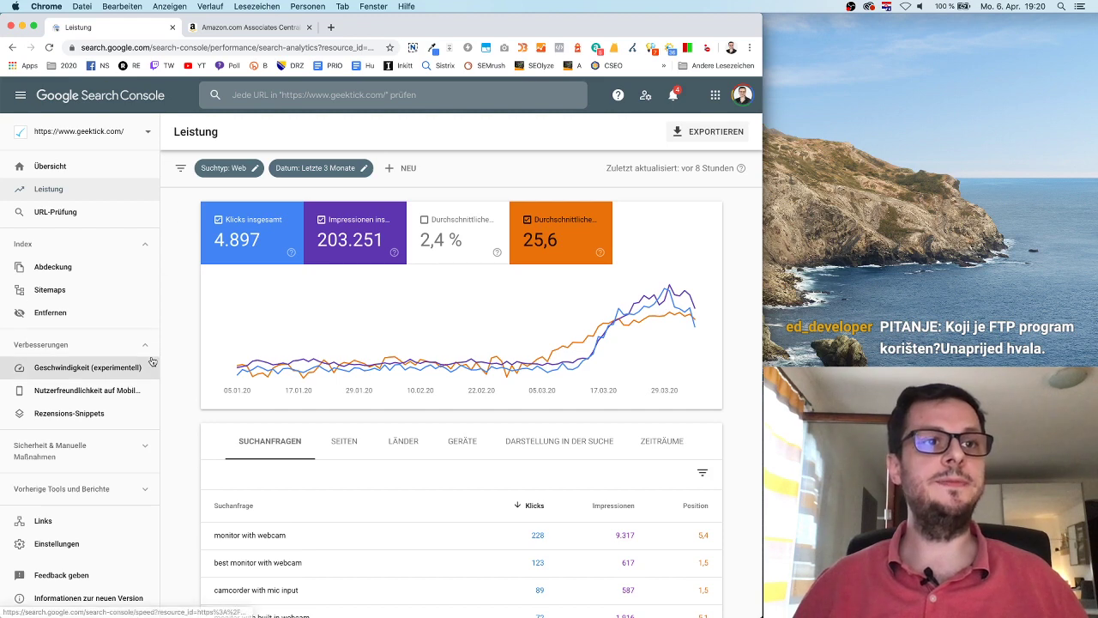
# Step: In geektick.com's Users and permissions, add a user by e-mail address with Uneingeschränkt permission
pyautogui.click(107, 544)
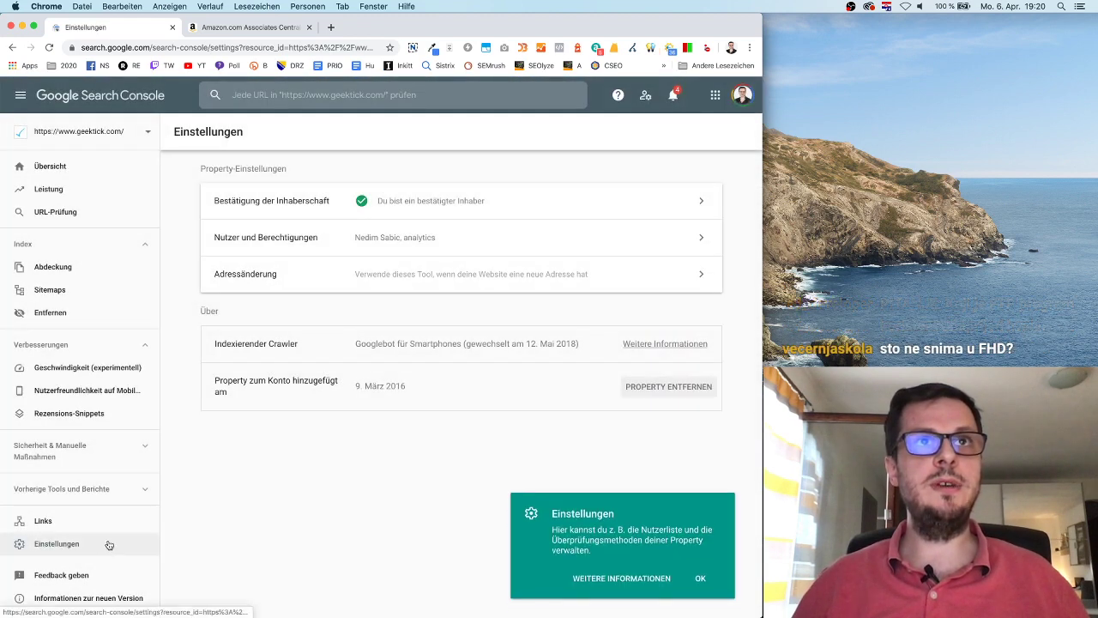
pyautogui.click(464, 236)
pyautogui.click(677, 132)
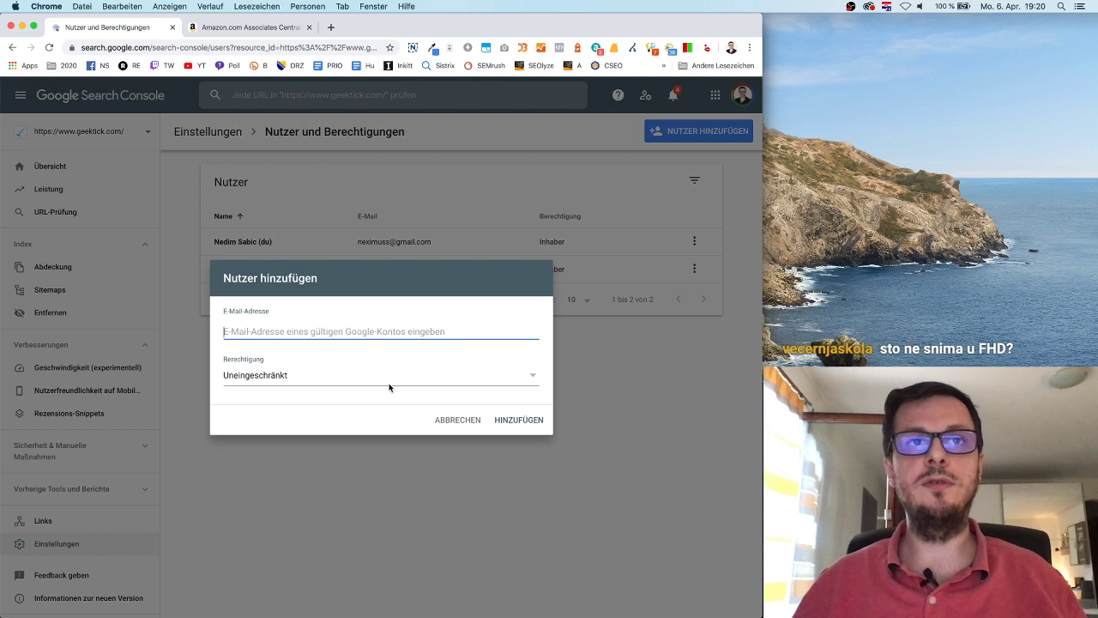
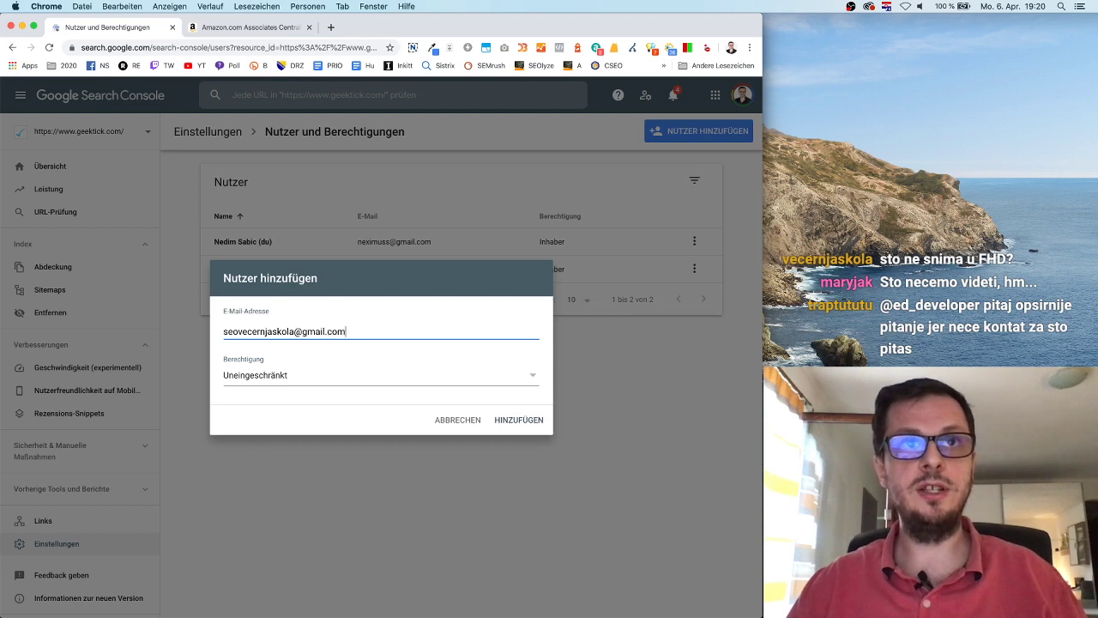
pyautogui.click(310, 377)
pyautogui.click(531, 421)
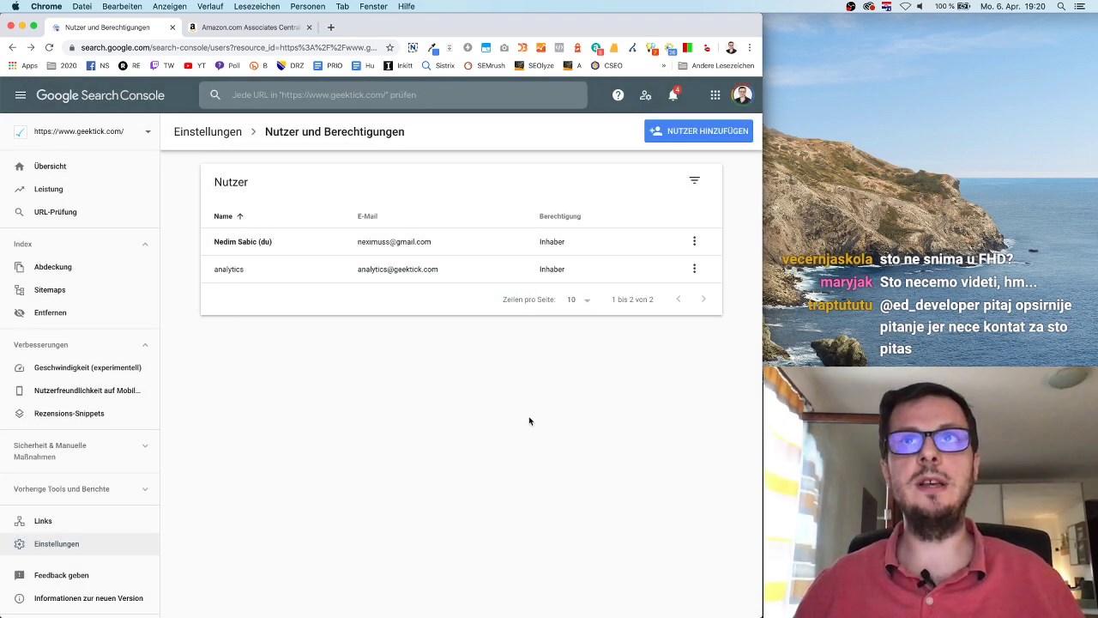
pyautogui.click(23, 26)
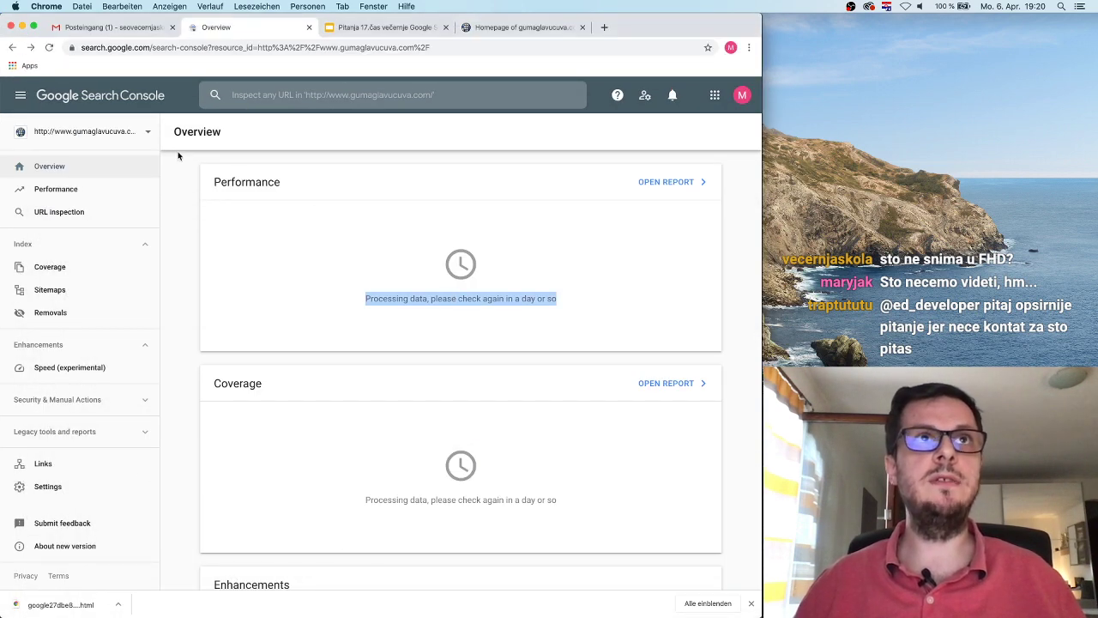
pyautogui.click(188, 167)
pyautogui.click(107, 27)
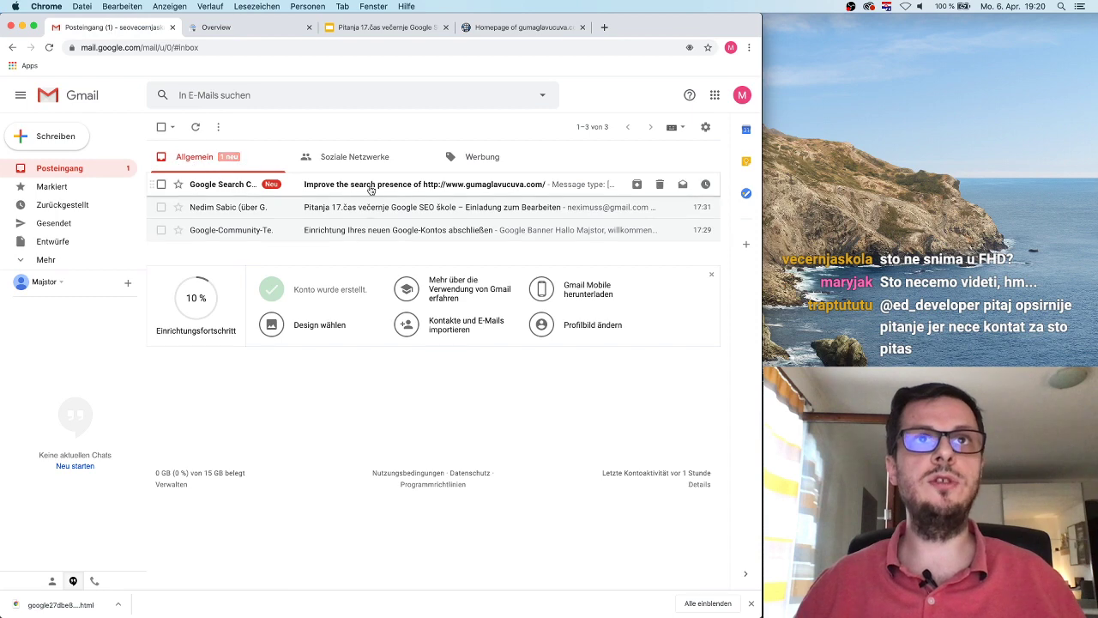
pyautogui.click(370, 185)
pyautogui.scroll(-5, 431, 326)
pyautogui.scroll(5, 431, 326)
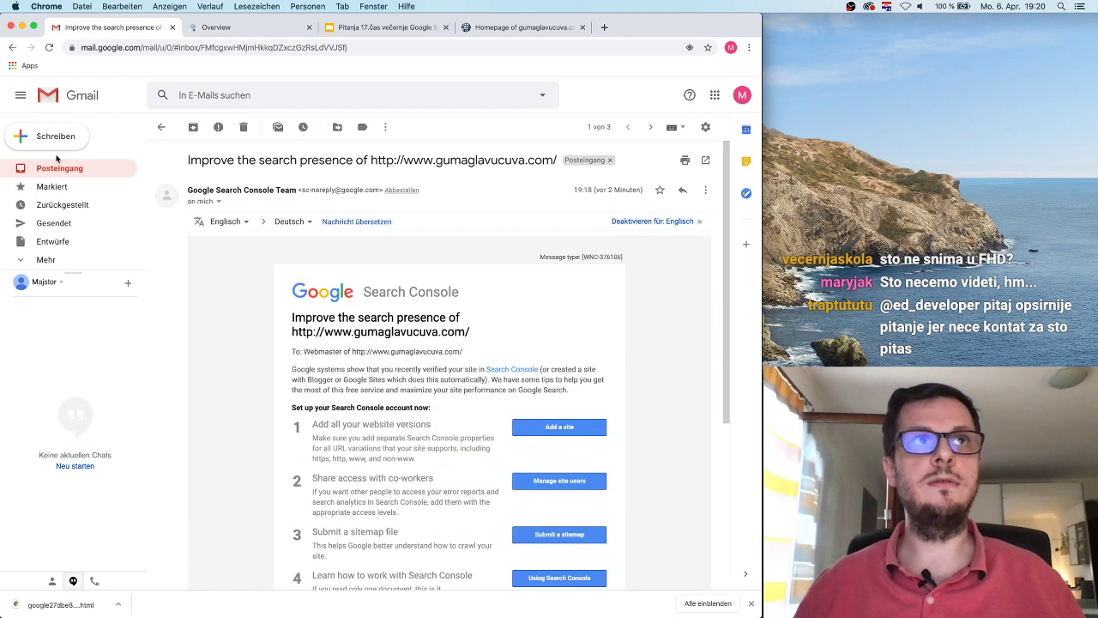
pyautogui.click(65, 175)
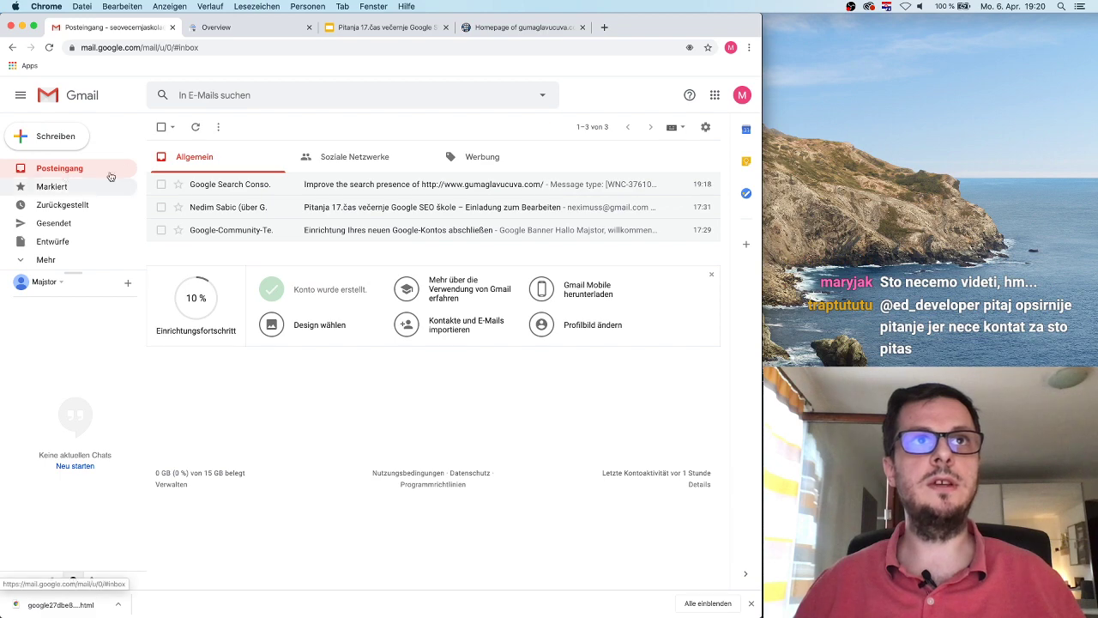
pyautogui.click(219, 28)
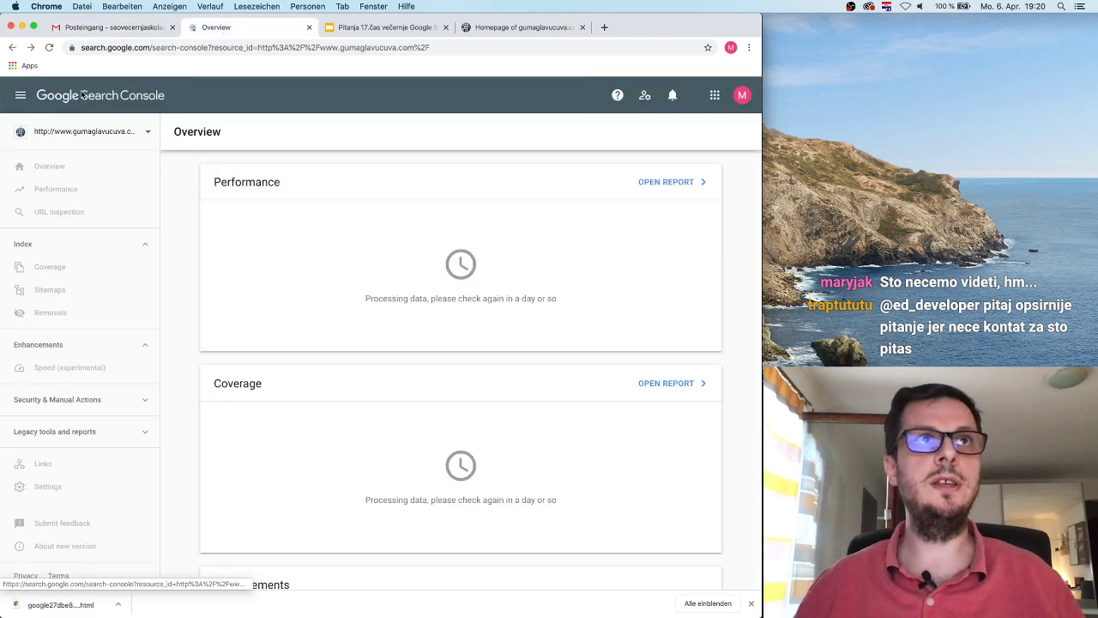
pyautogui.click(98, 132)
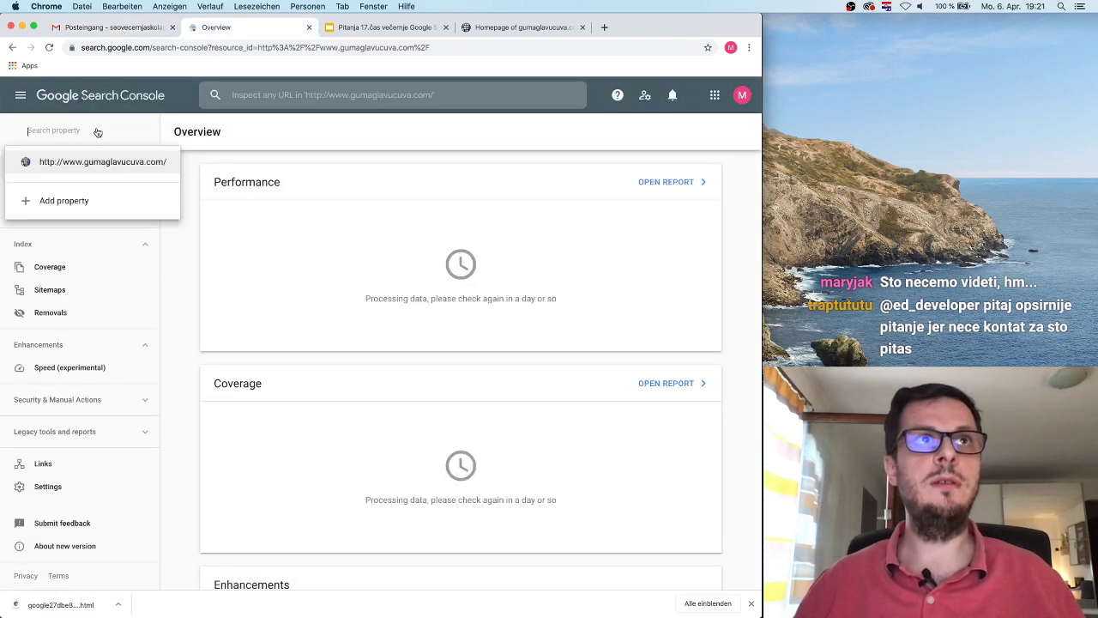
pyautogui.click(122, 105)
pyautogui.click(671, 97)
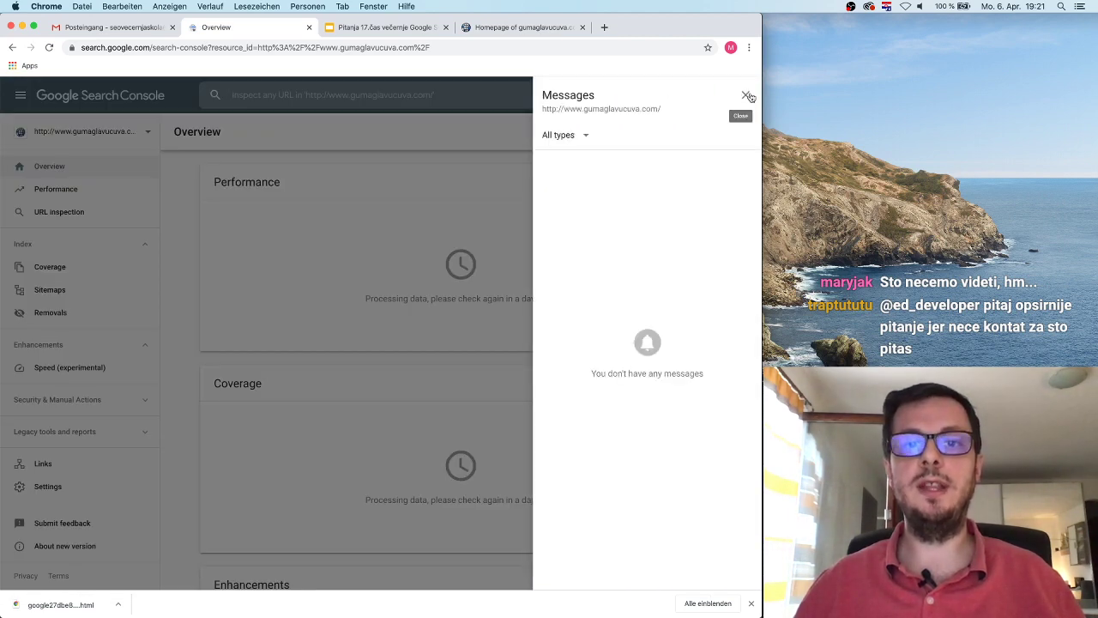
pyautogui.click(747, 96)
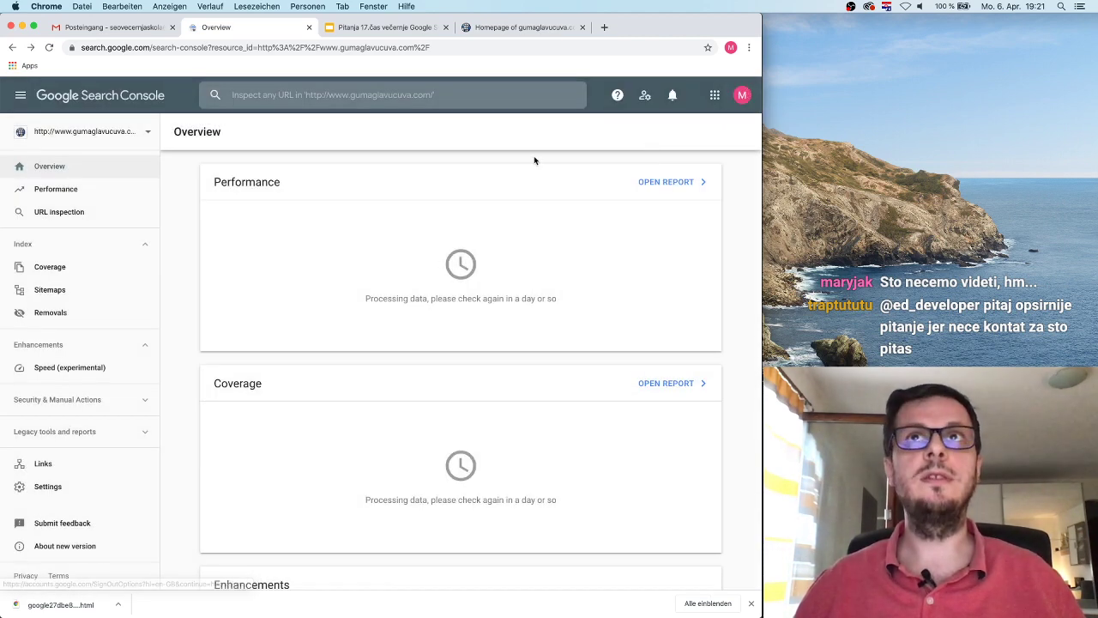
pyautogui.click(105, 140)
pyautogui.click(124, 108)
pyautogui.click(21, 96)
pyautogui.click(20, 95)
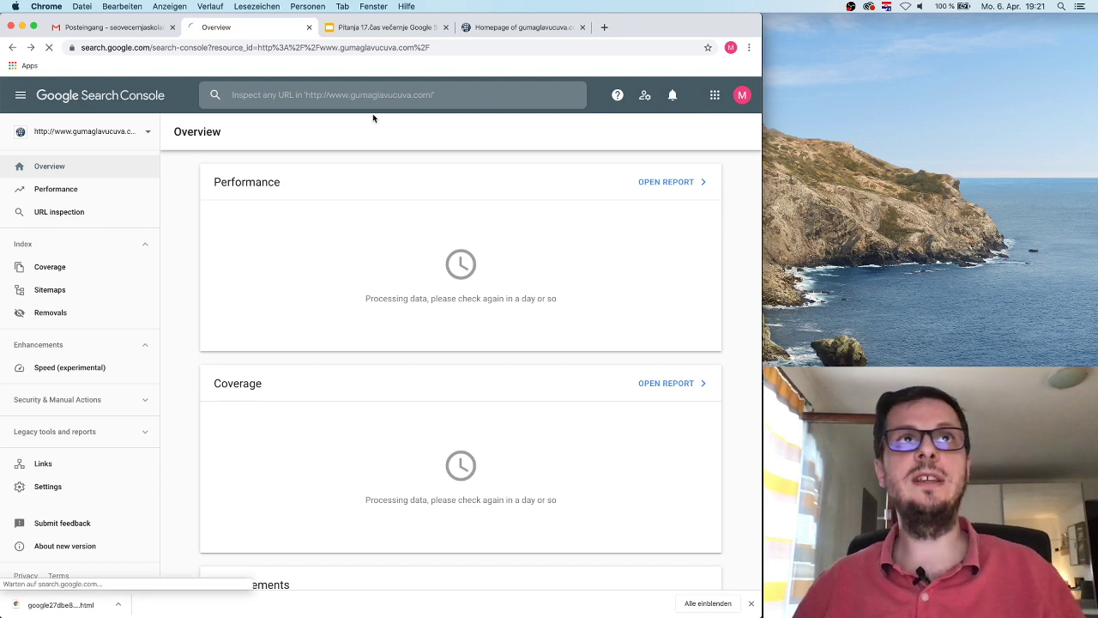
pyautogui.click(671, 96)
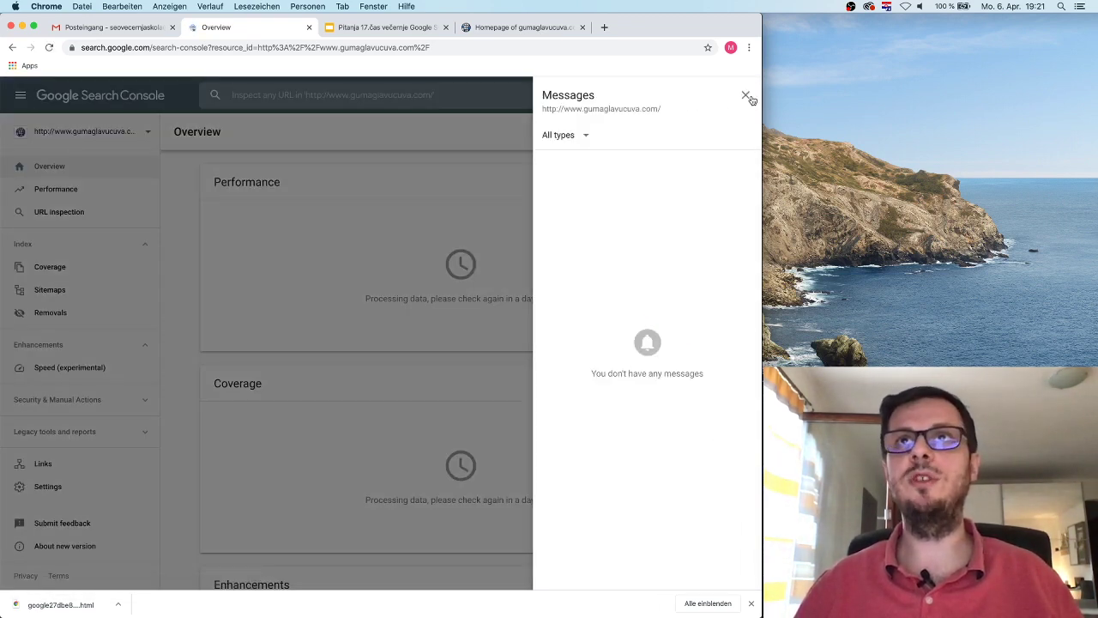
pyautogui.click(744, 95)
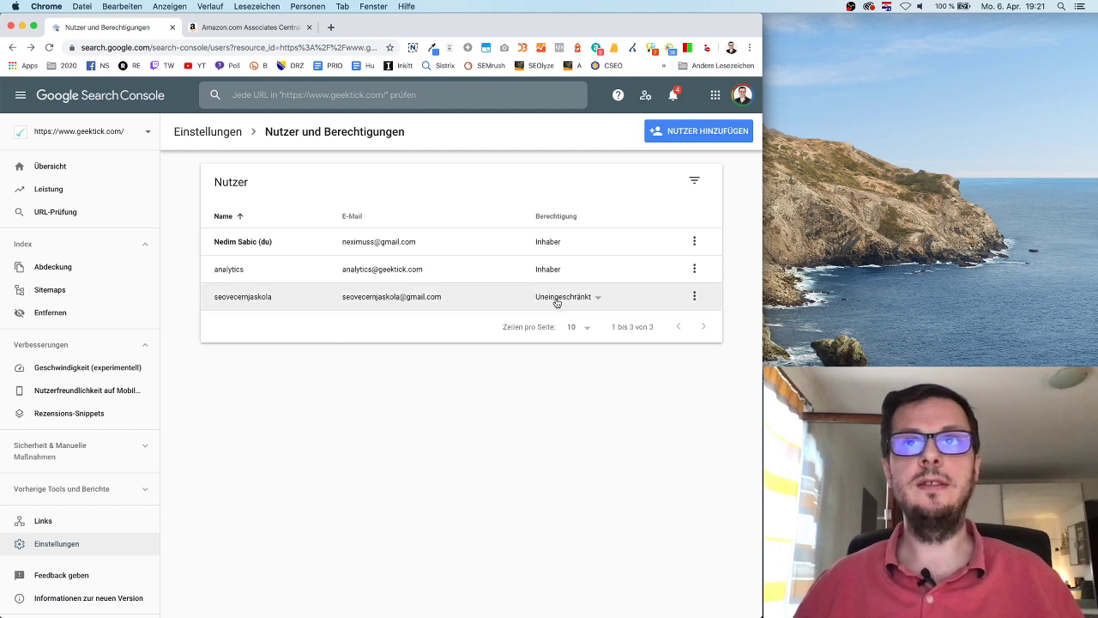
# Step: Check the third user's options without changes, then open geektick.com's Leistung report
pyautogui.click(693, 297)
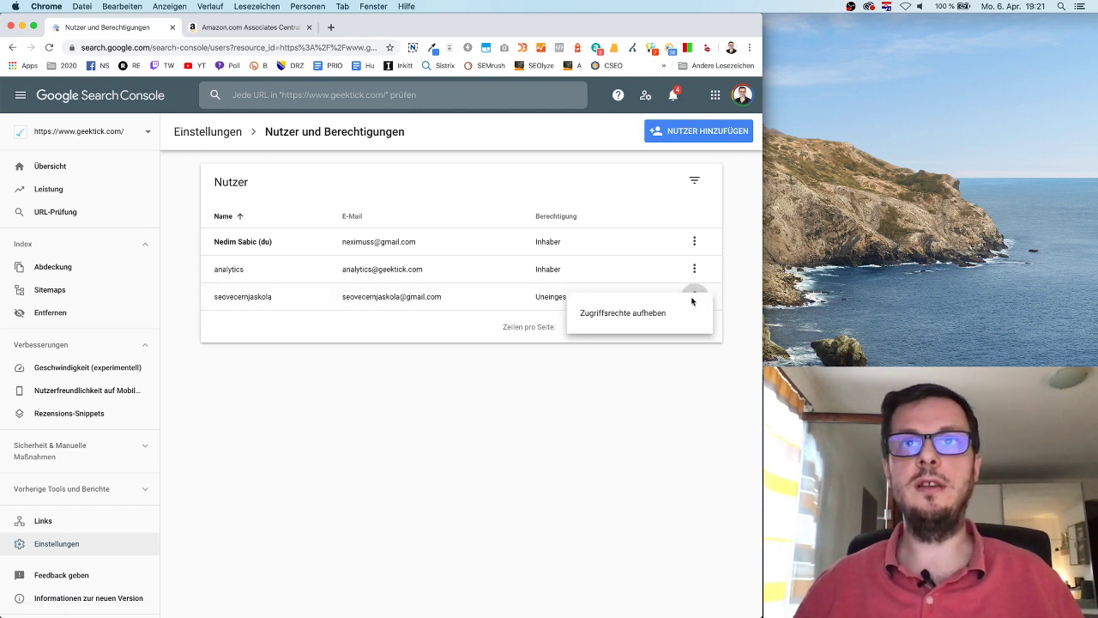
pyautogui.click(538, 366)
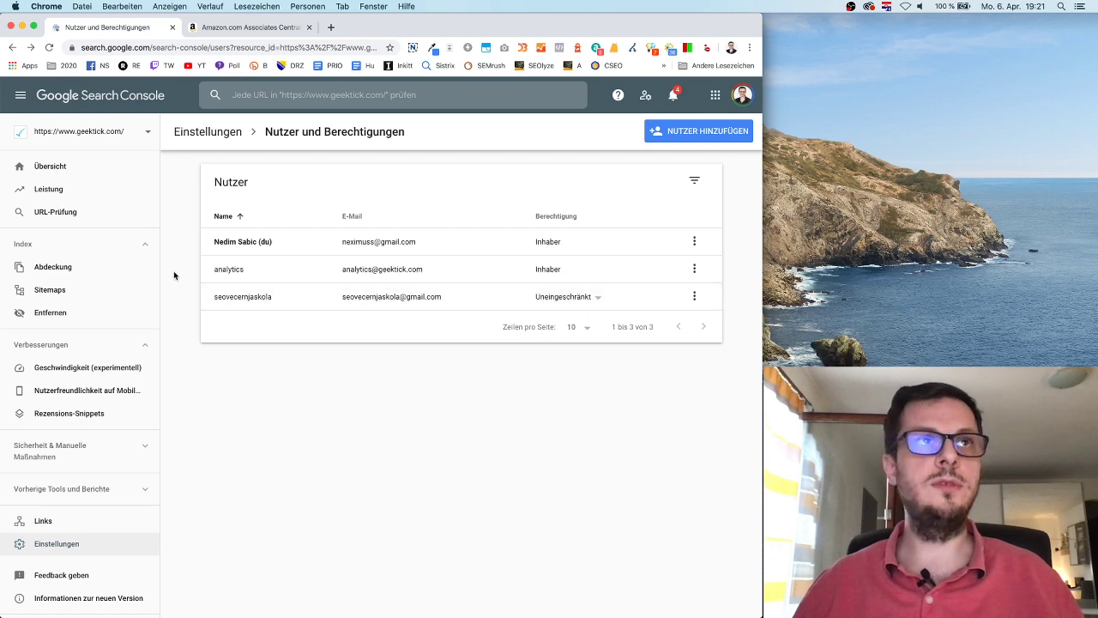
pyautogui.click(53, 168)
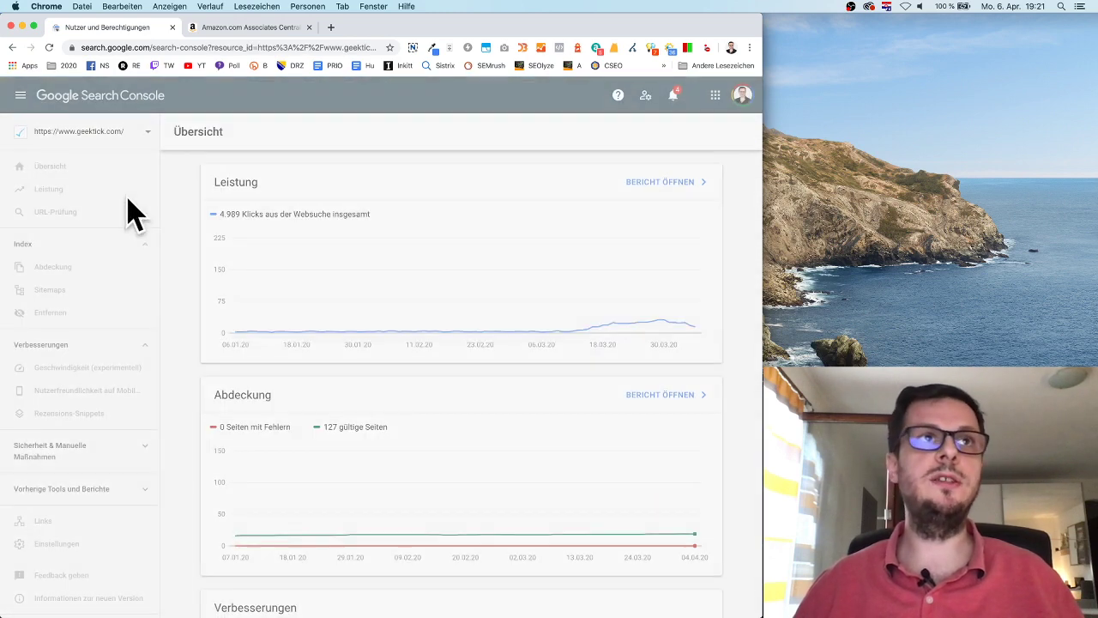
pyautogui.click(13, 48)
pyautogui.click(48, 189)
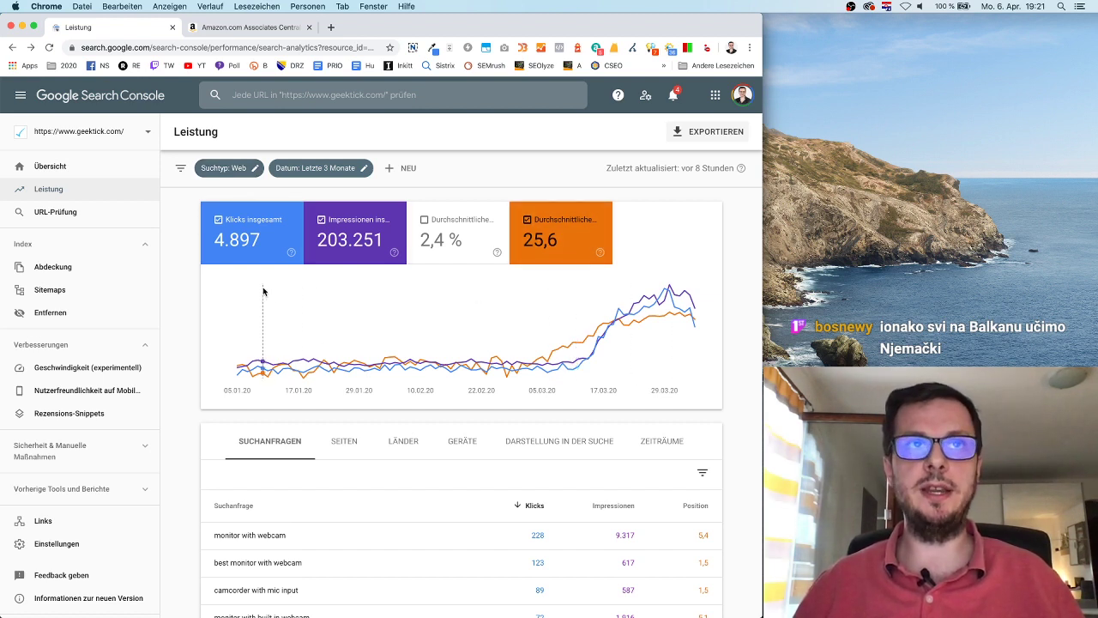
# Step: Deselect Klicks insgesamt and Durchschnittliche Position so the chart shows only impressions
pyautogui.click(251, 232)
pyautogui.click(558, 232)
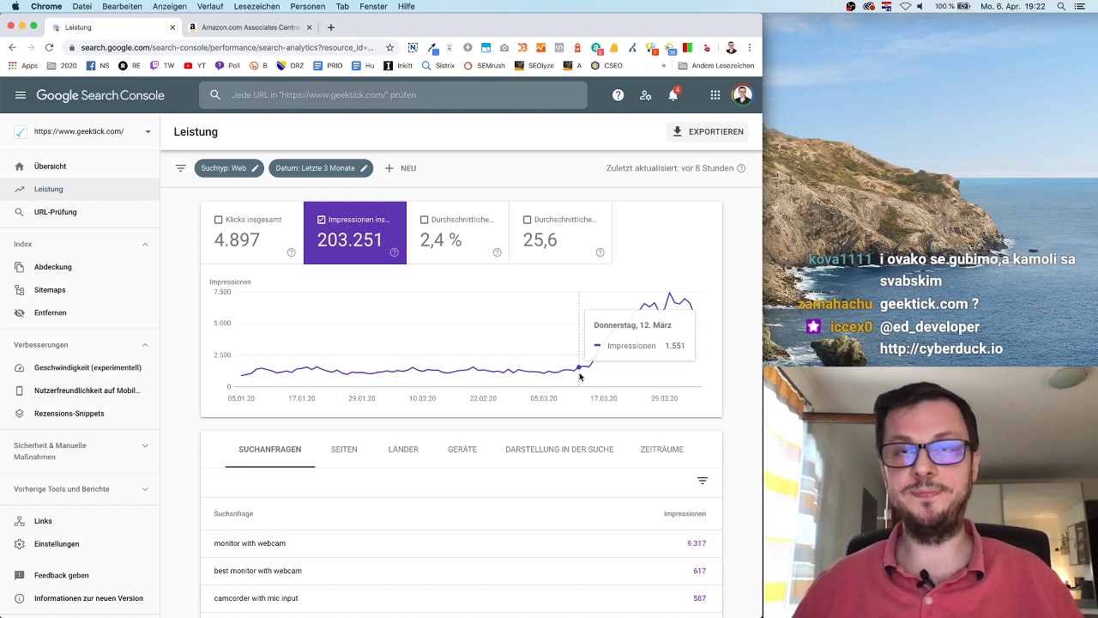
pyautogui.click(328, 29)
# Step: Search geektick.com in the SISTRIX Toolbox using the USA database
pyautogui.click(440, 66)
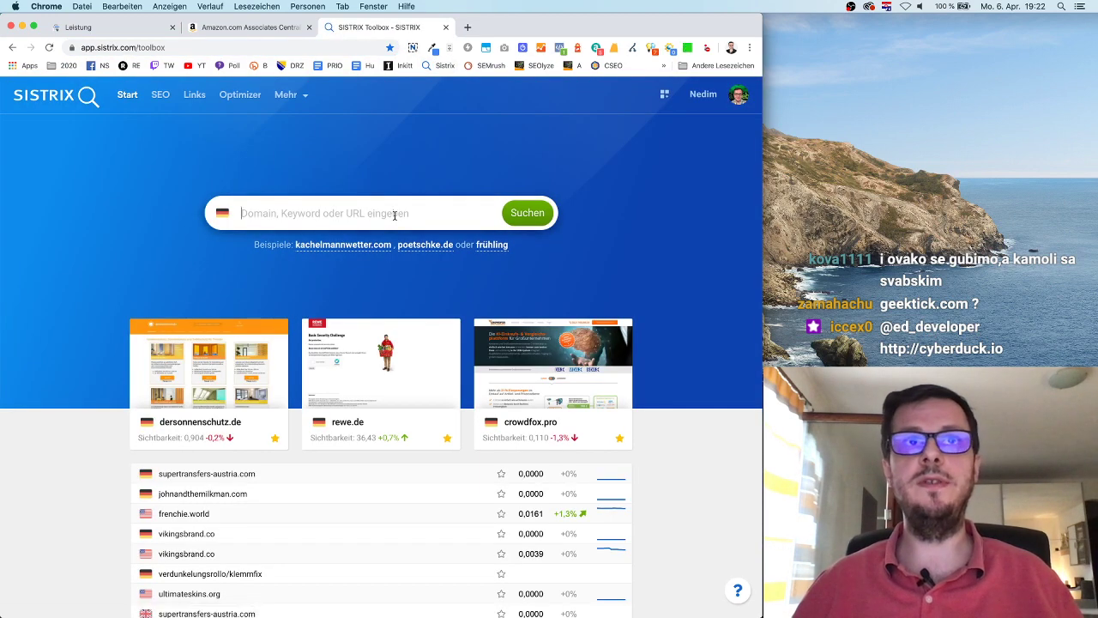
pyautogui.write('geektick')
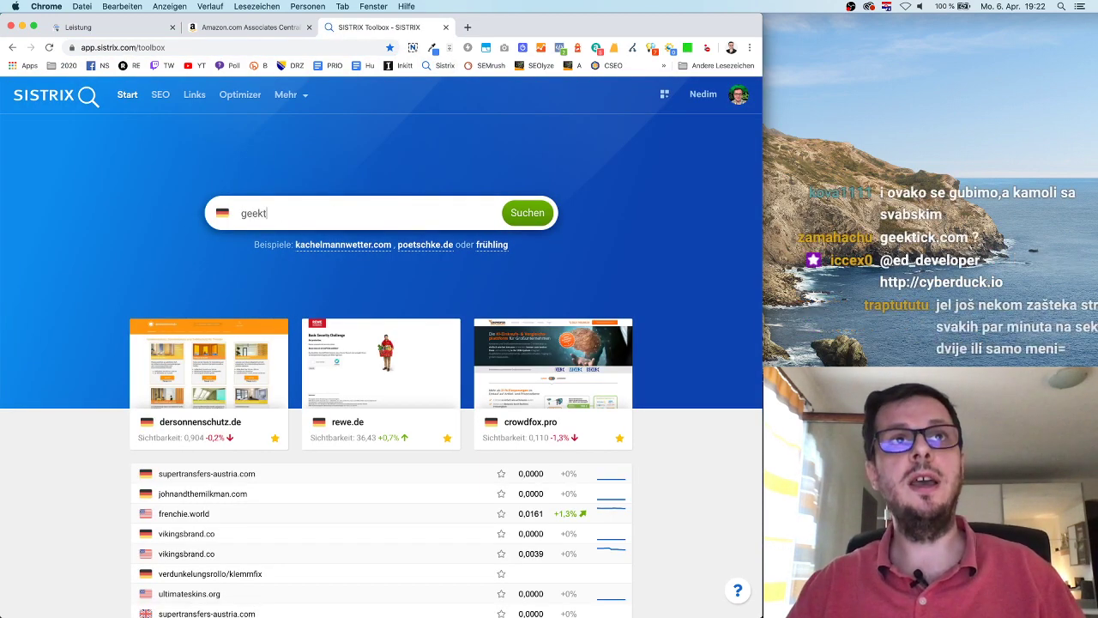
pyautogui.write('.com')
pyautogui.press('Return')
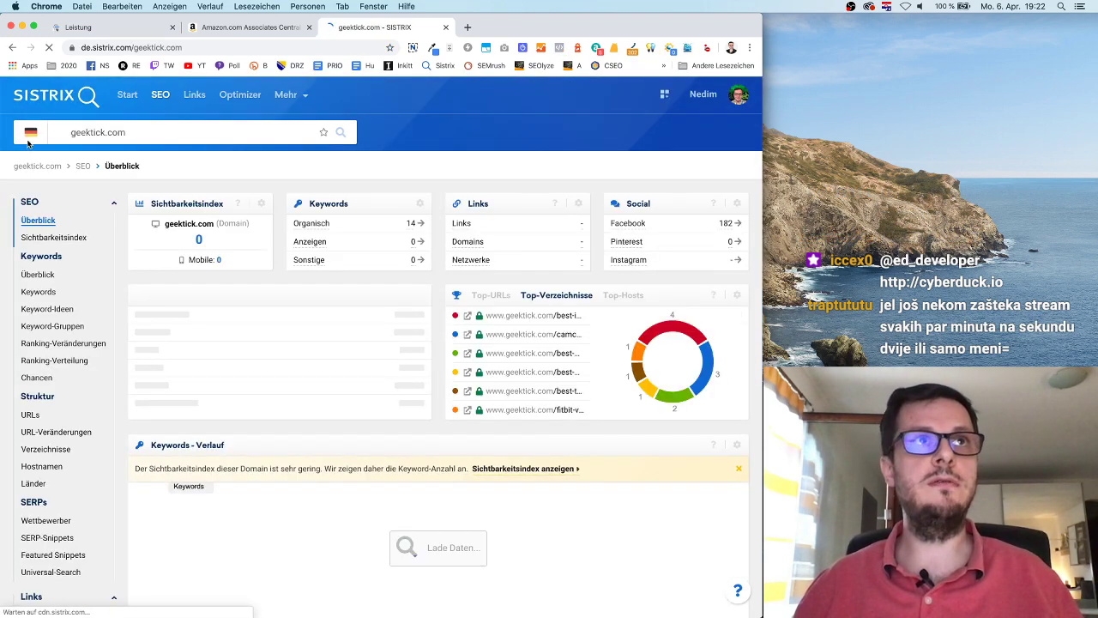
pyautogui.click(29, 133)
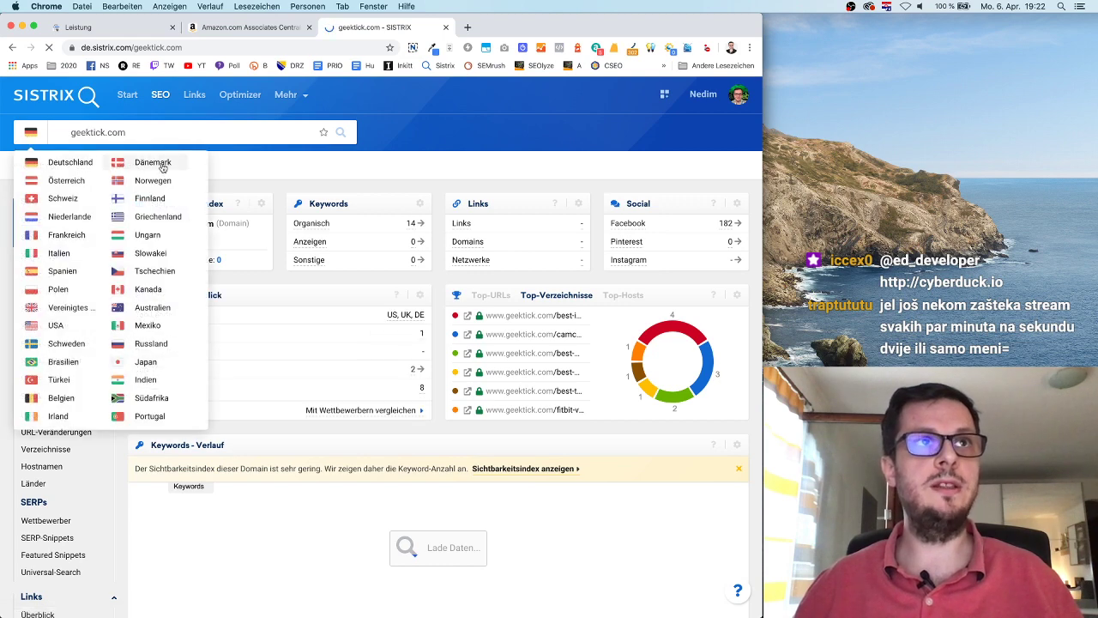
pyautogui.click(55, 326)
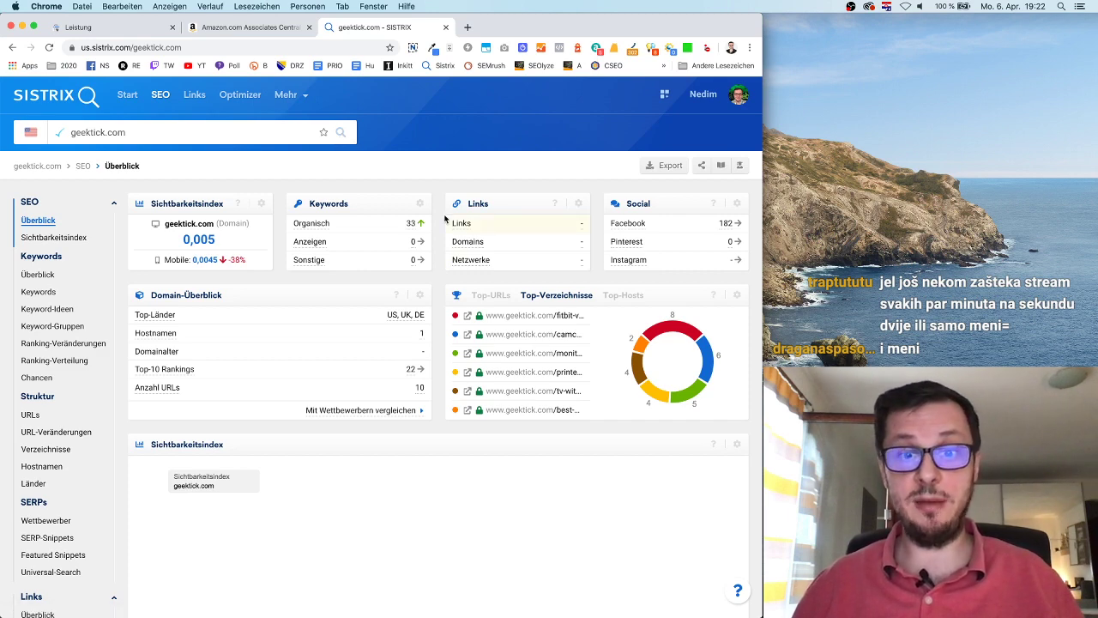
# Step: Review geektick.com's Sichtbarkeitsindex history alongside the Search Console performance report
pyautogui.scroll(-2, 441, 284)
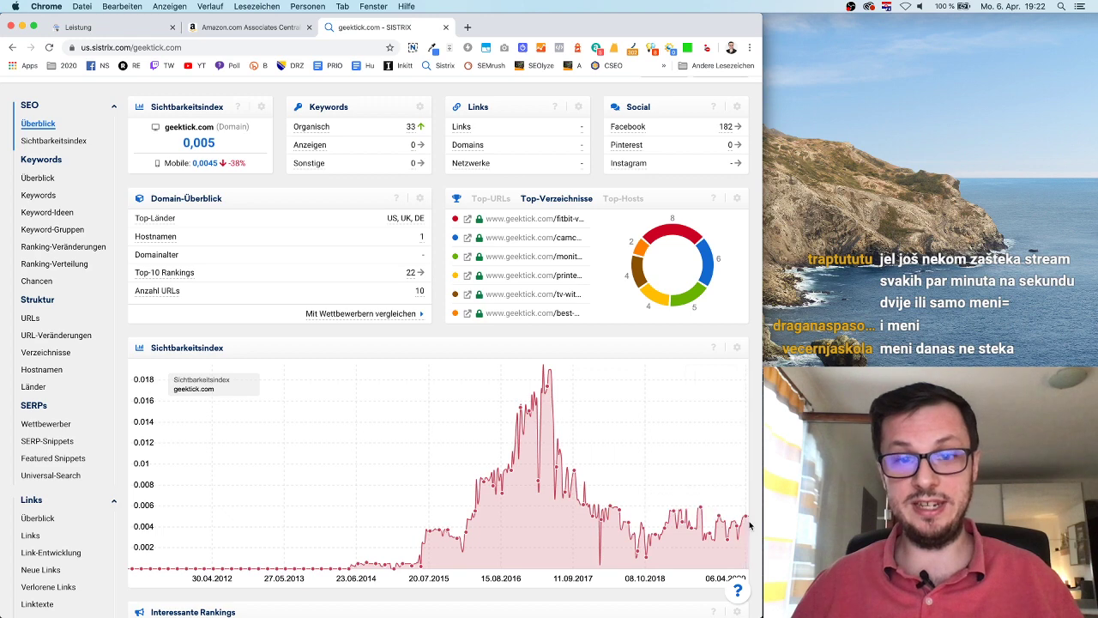
pyautogui.click(142, 34)
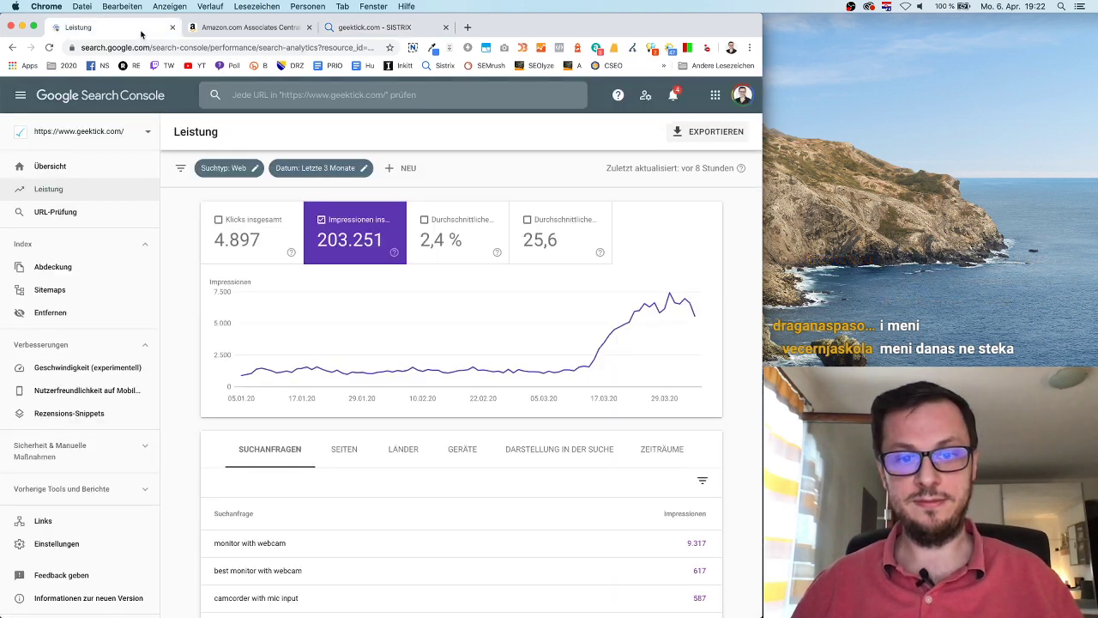
pyautogui.click(359, 28)
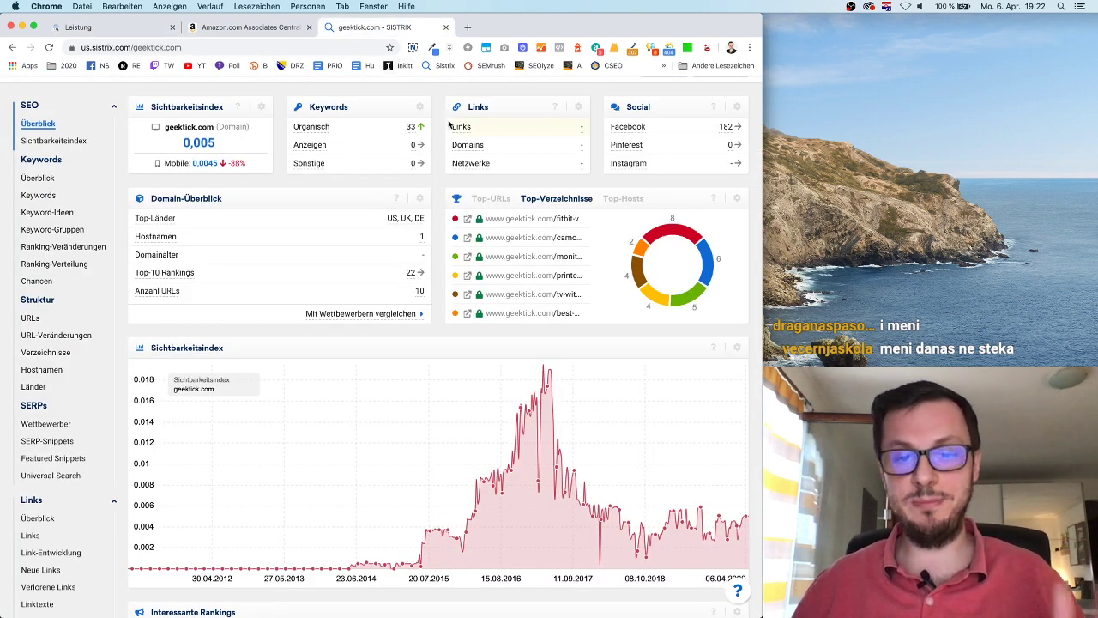
pyautogui.scroll(5, 449, 125)
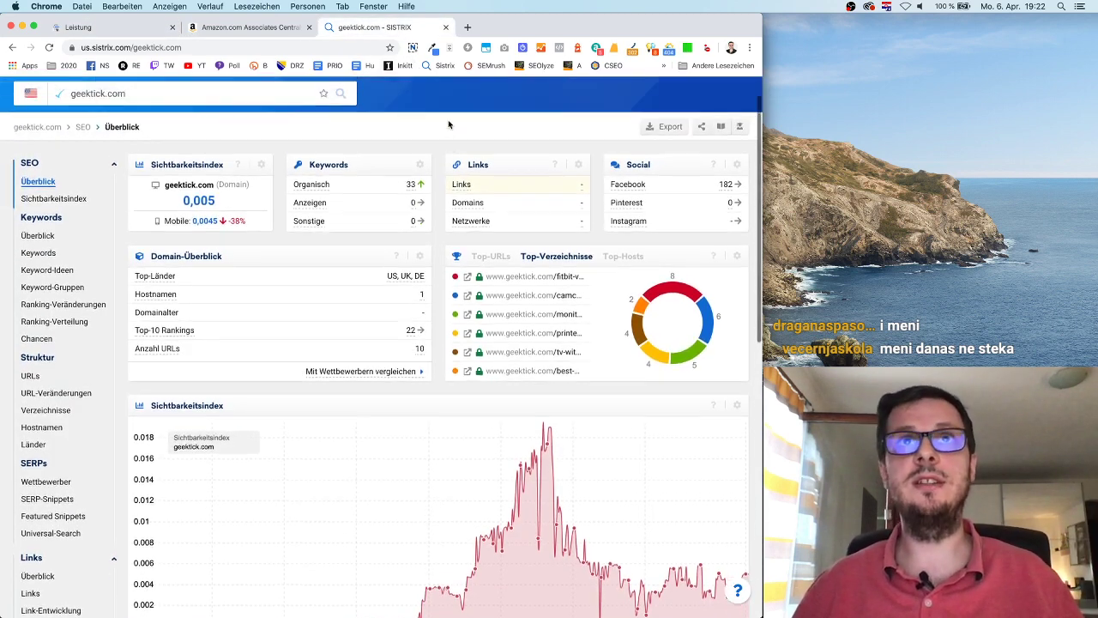
pyautogui.press('super+t')
# Step: Copy geektick.com from SISTRIX and run a SEMrush domain search for it
pyautogui.click(487, 67)
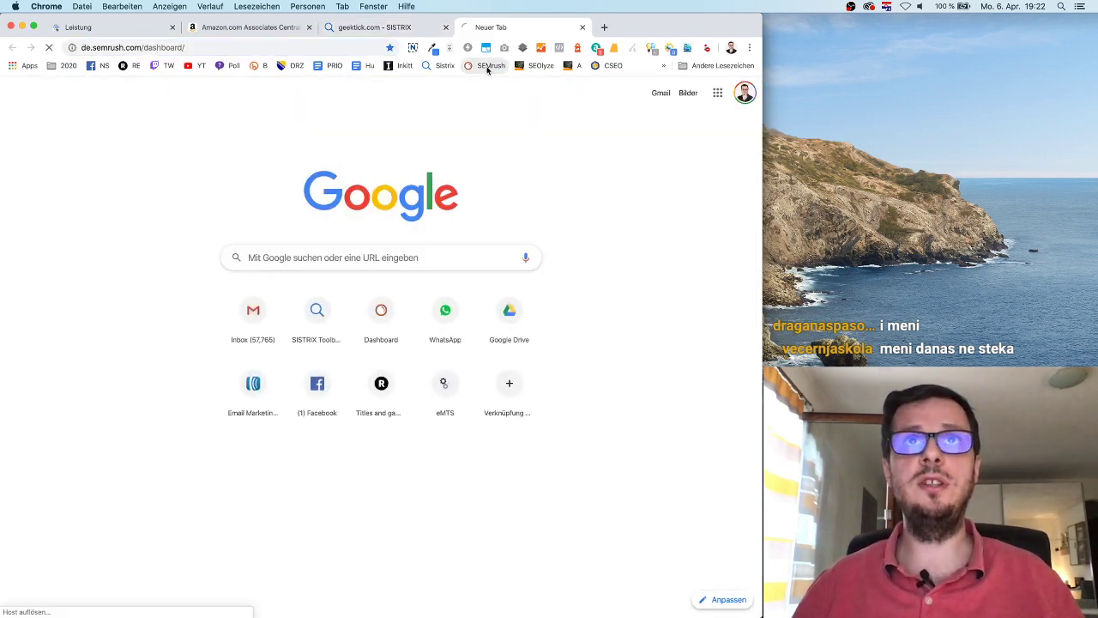
pyautogui.click(382, 31)
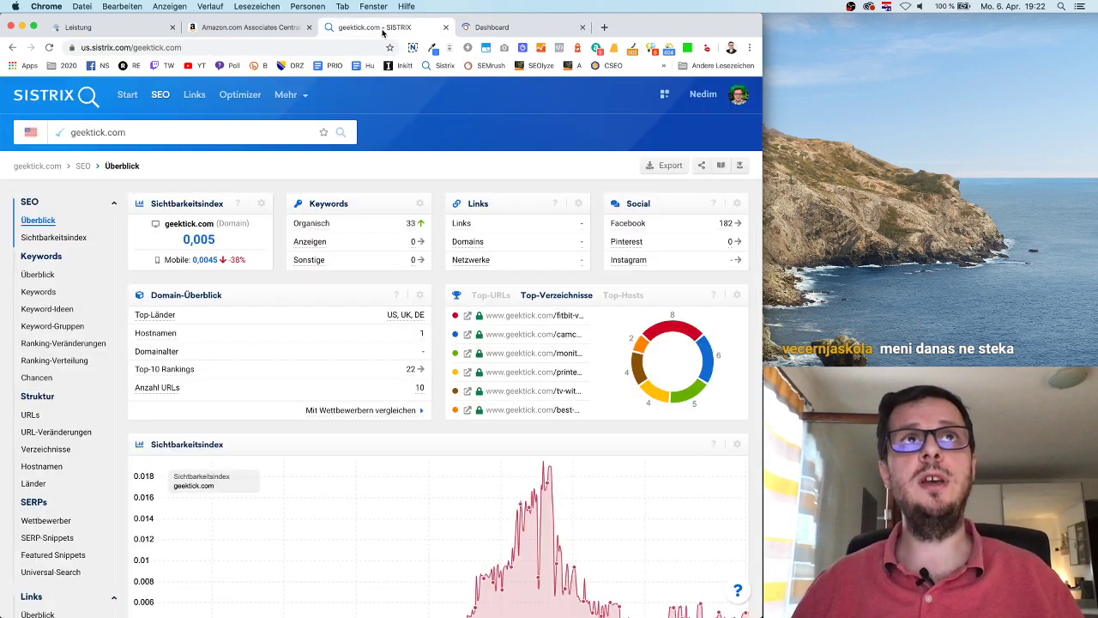
pyautogui.press('super+a')
pyautogui.press('super+c')
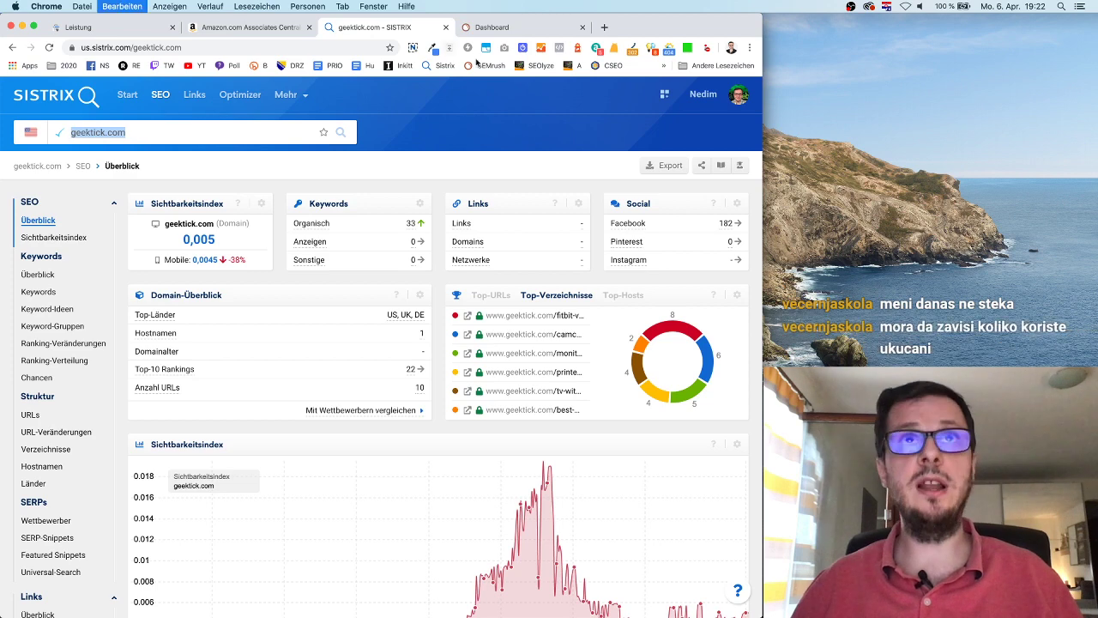
pyautogui.hotkey('ctrl', 'Tab')
pyautogui.click(320, 110)
pyautogui.press('super+v')
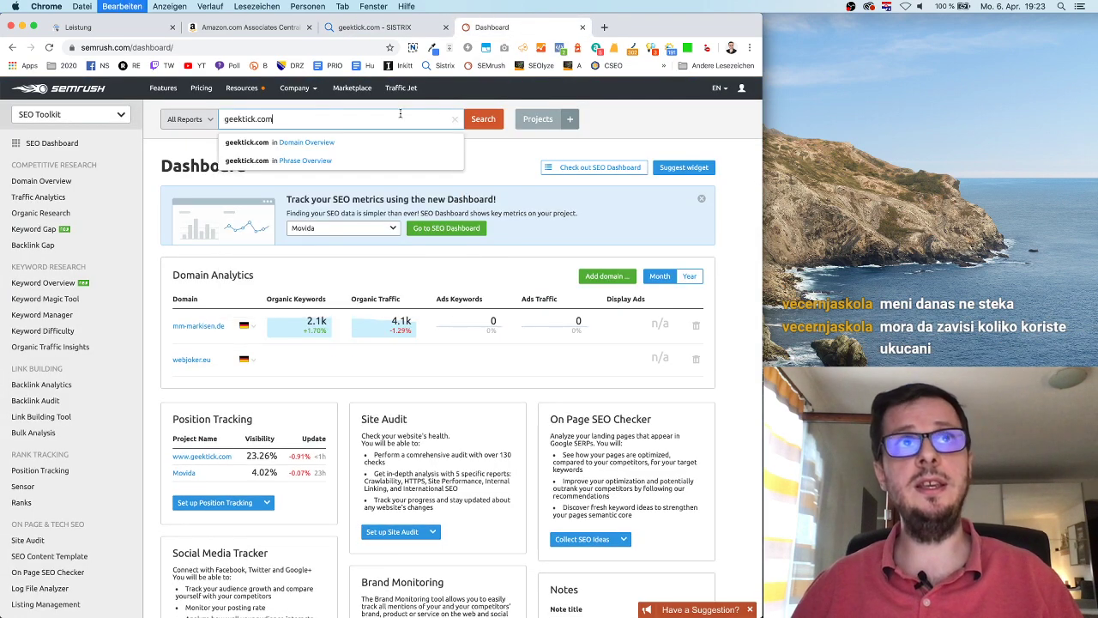
pyautogui.click(478, 119)
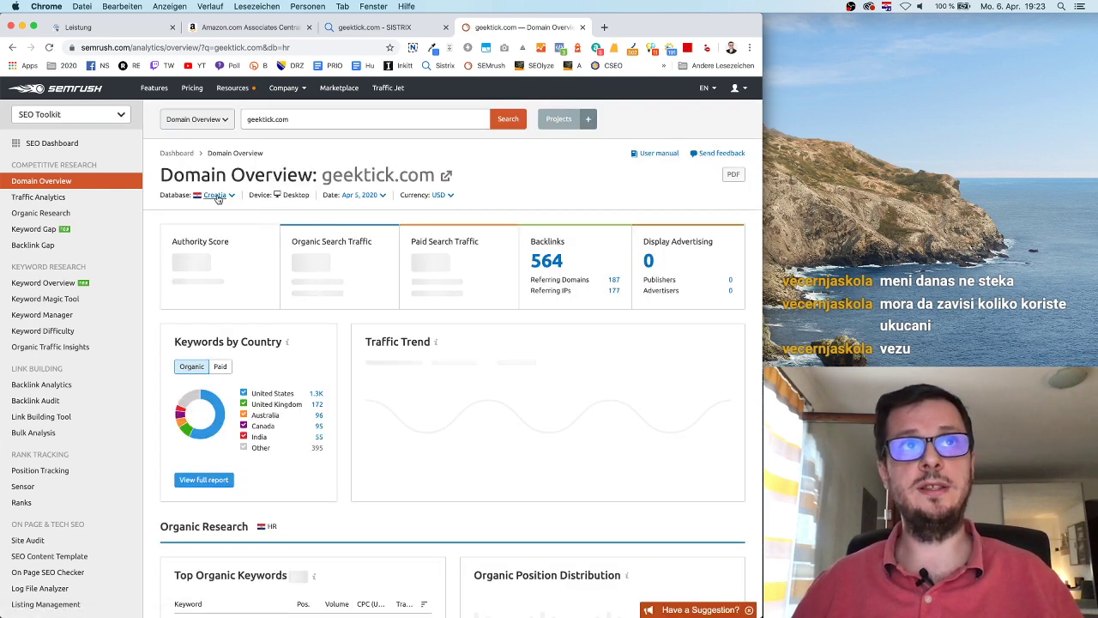
# Step: Switch SEMrush to the United States database, reload, and set Traffic Trend to 6M
pyautogui.click(217, 196)
pyautogui.click(224, 236)
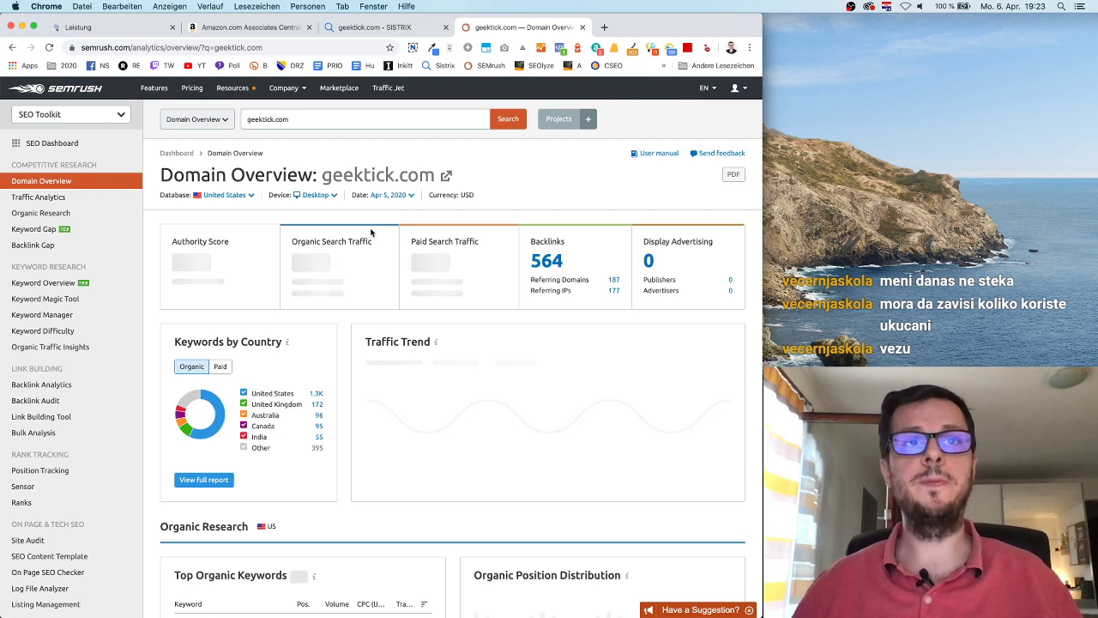
pyautogui.click(48, 47)
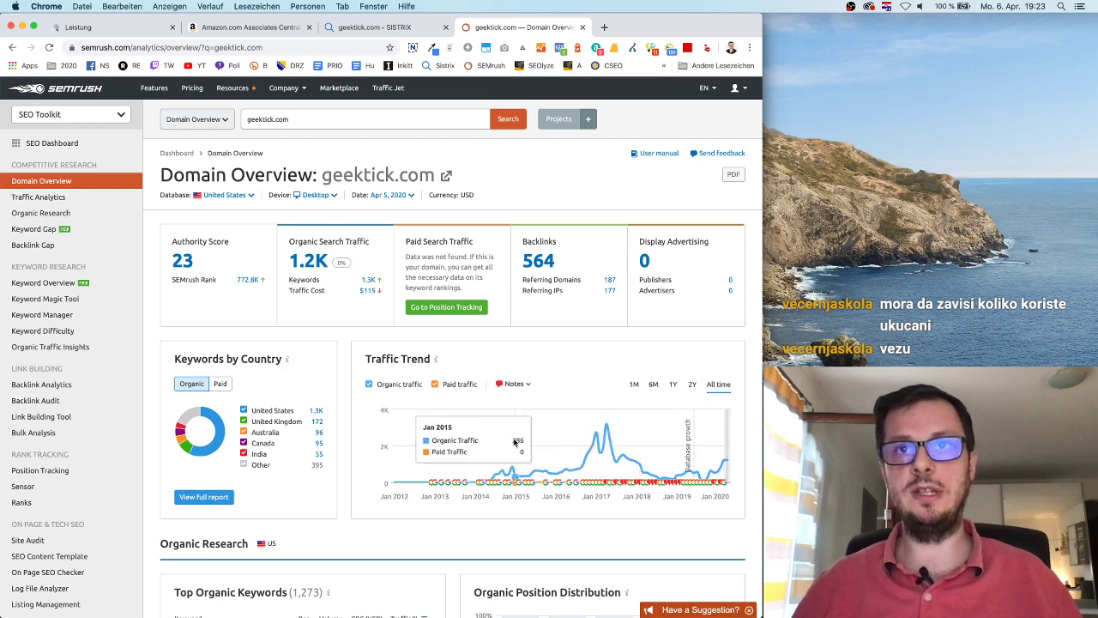
pyautogui.click(652, 382)
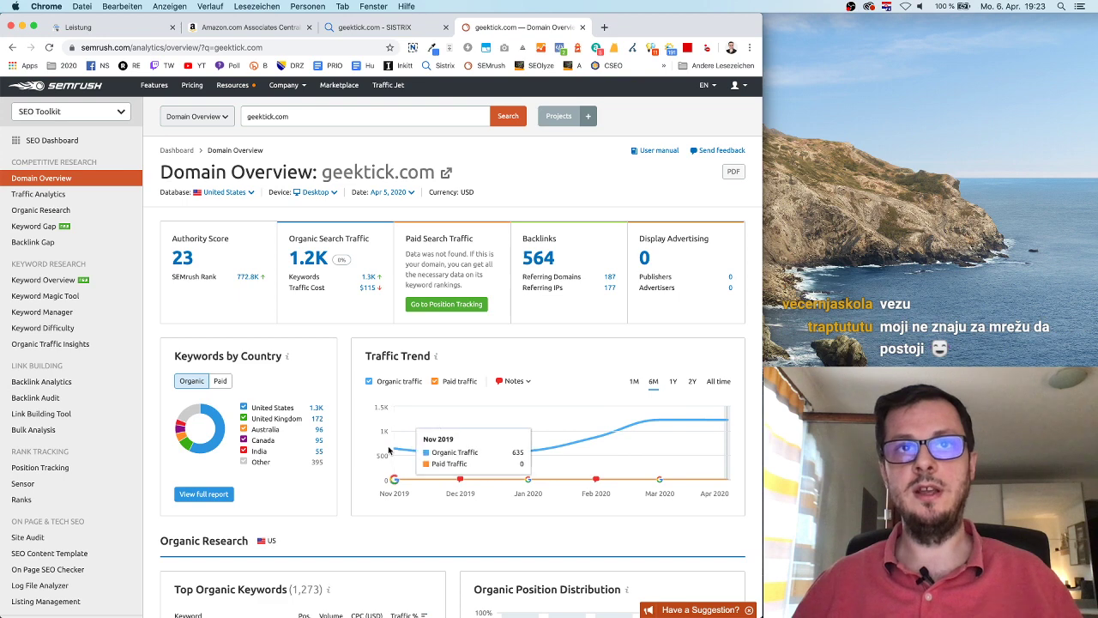
pyautogui.scroll(-1, 618, 364)
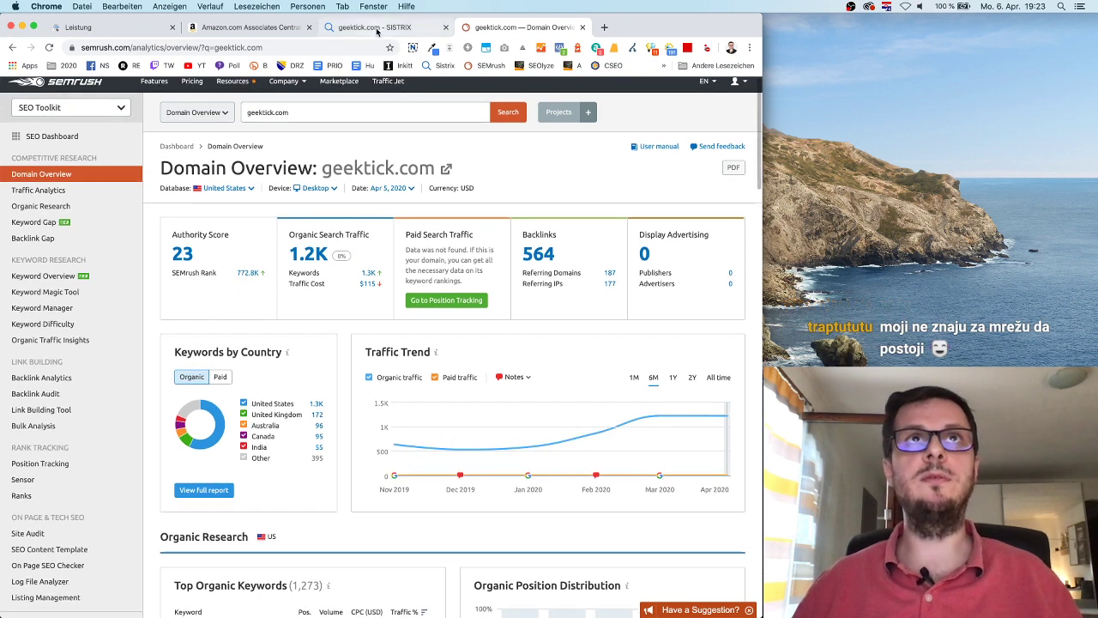
pyautogui.click(377, 27)
# Step: Compare the Search Console report against the SEMrush domain overview and the SISTRIX overview
pyautogui.click(107, 28)
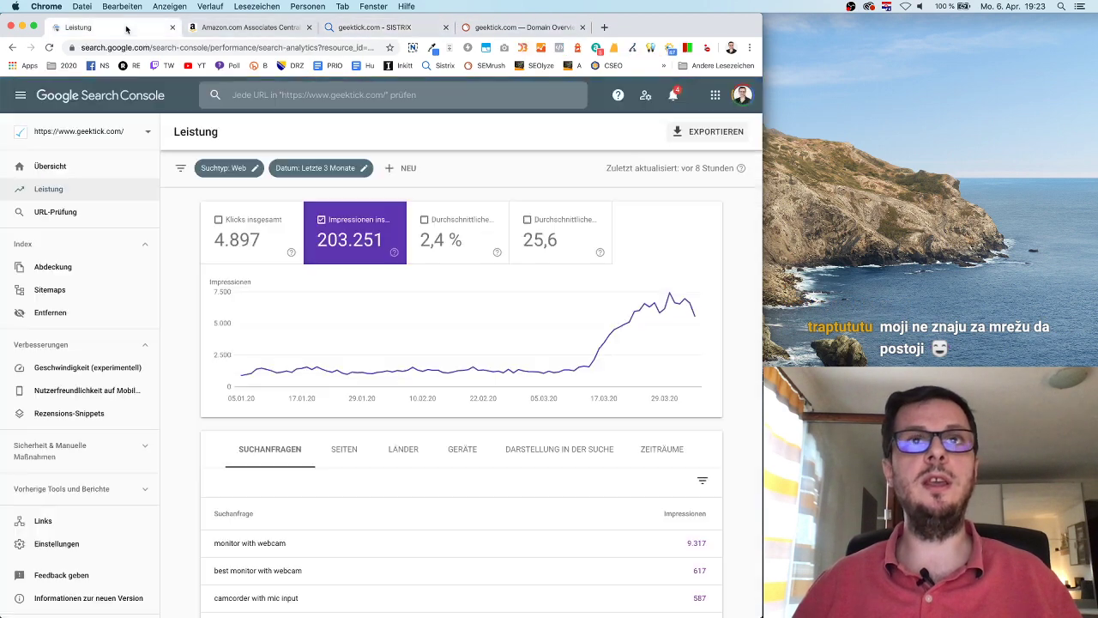
pyautogui.moveTo(589, 370)
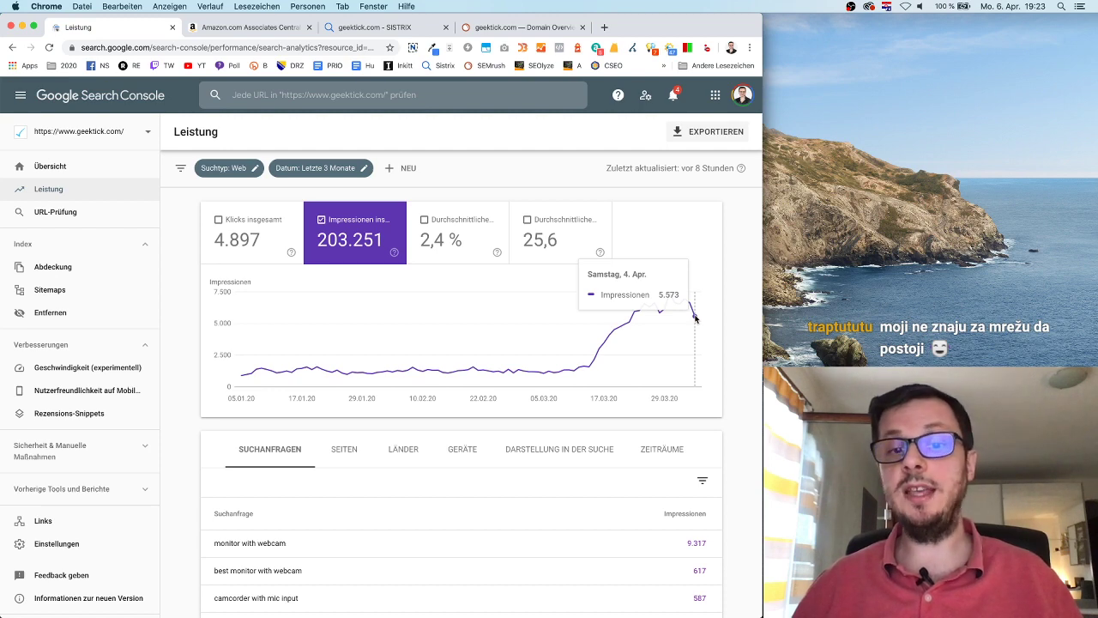
pyautogui.click(518, 28)
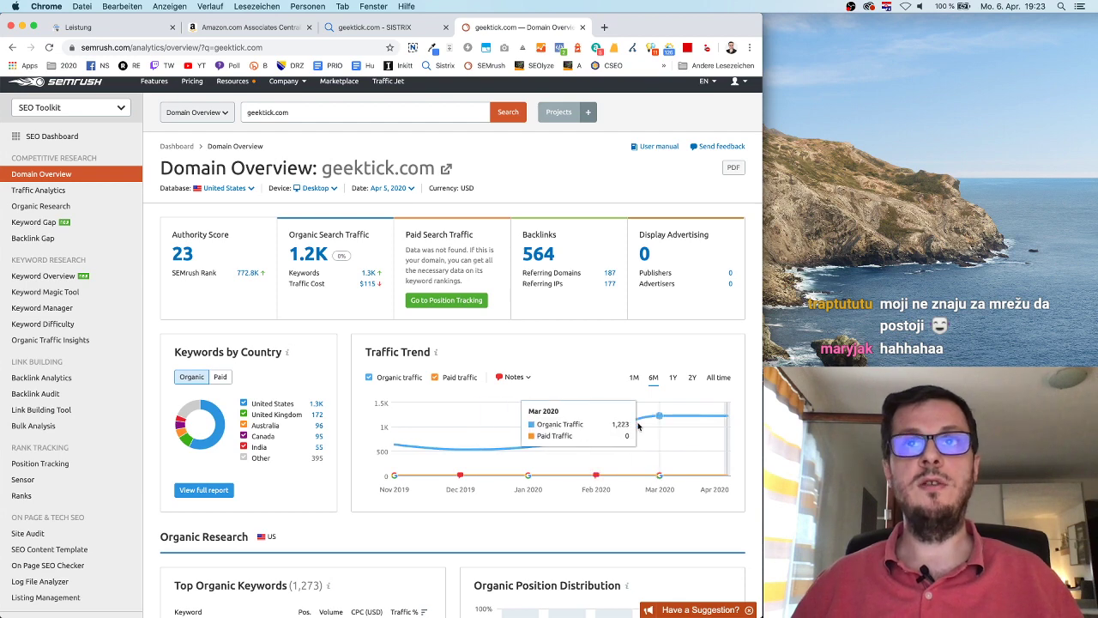
pyautogui.scroll(-1, 487, 293)
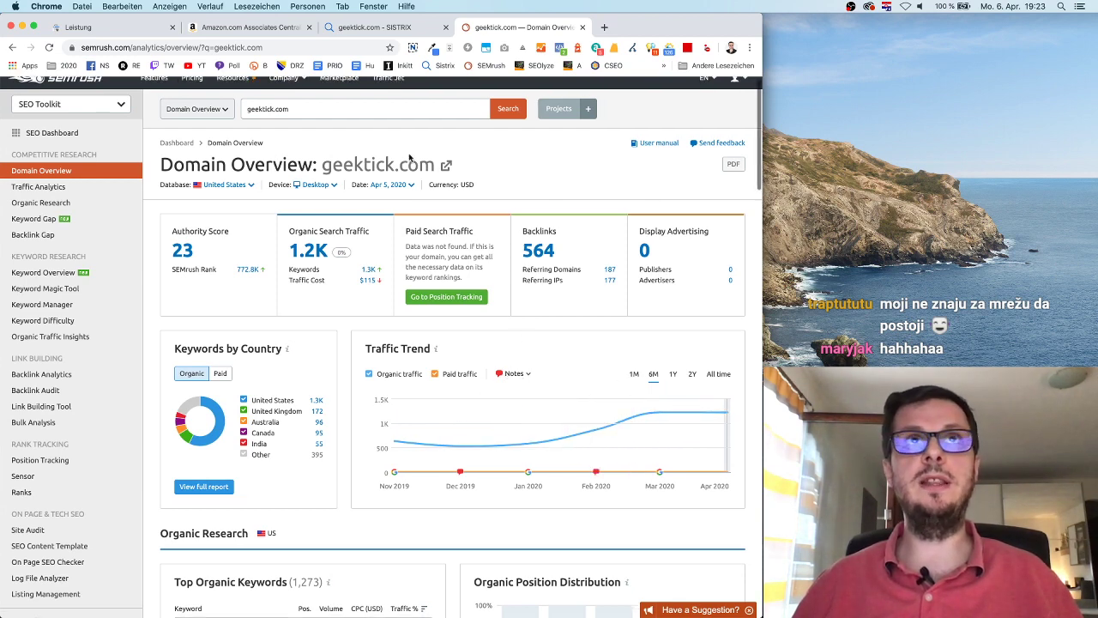
pyautogui.click(345, 28)
pyautogui.click(145, 29)
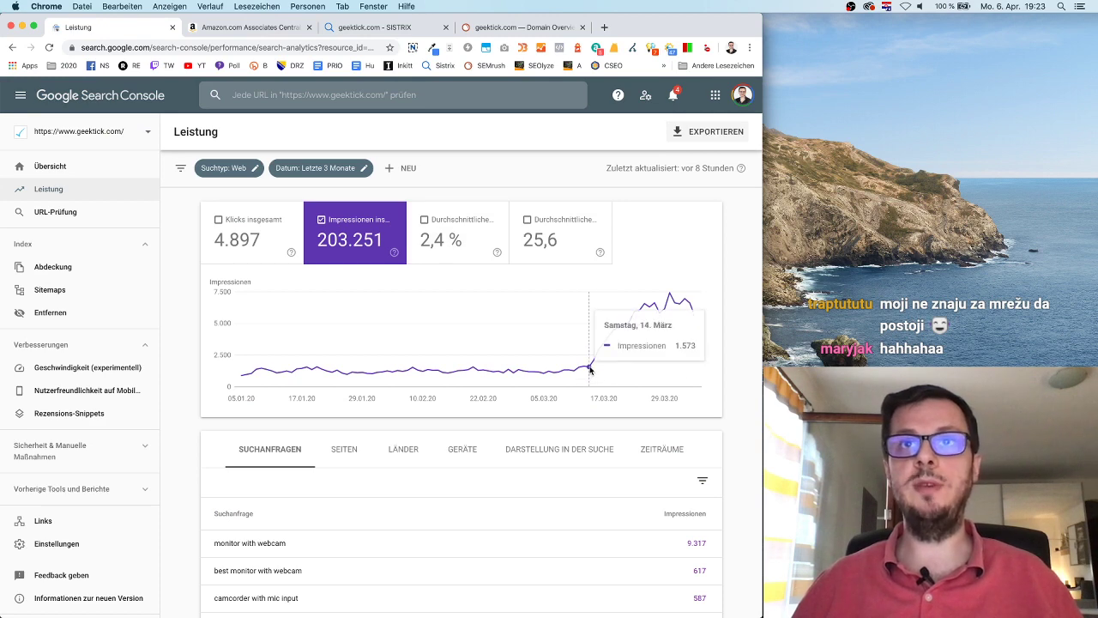
# Step: Enable 'Zeige mehr Pins' on the SISTRIX visibility chart, then return to the Leistung report
pyautogui.click(397, 32)
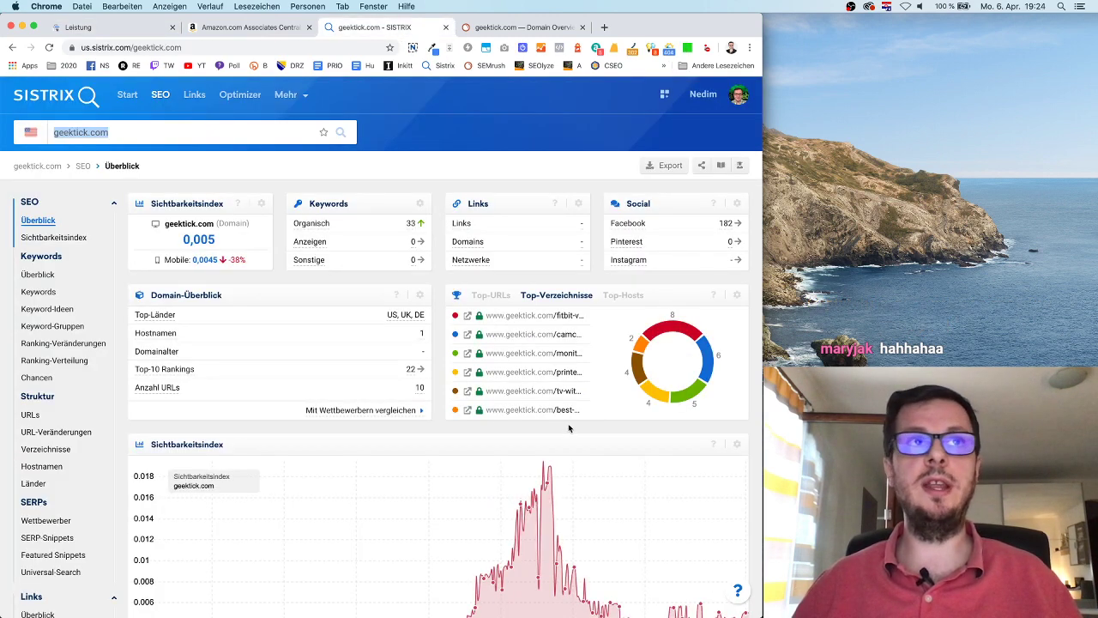
pyautogui.scroll(-3, 568, 427)
pyautogui.scroll(2, 515, 398)
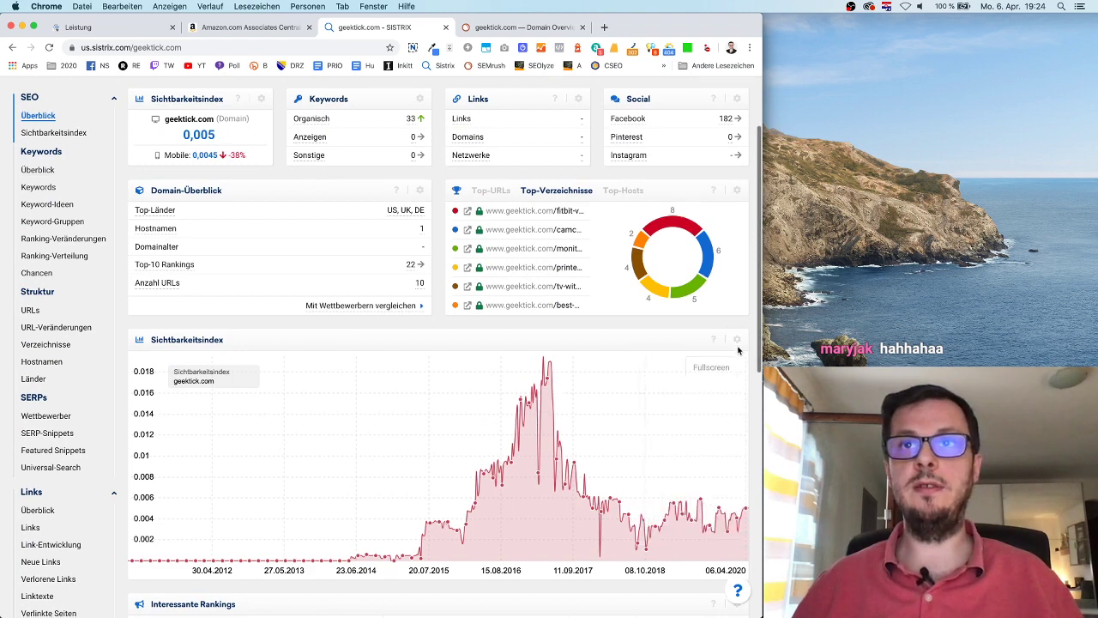
pyautogui.moveTo(736, 343)
pyautogui.click(710, 386)
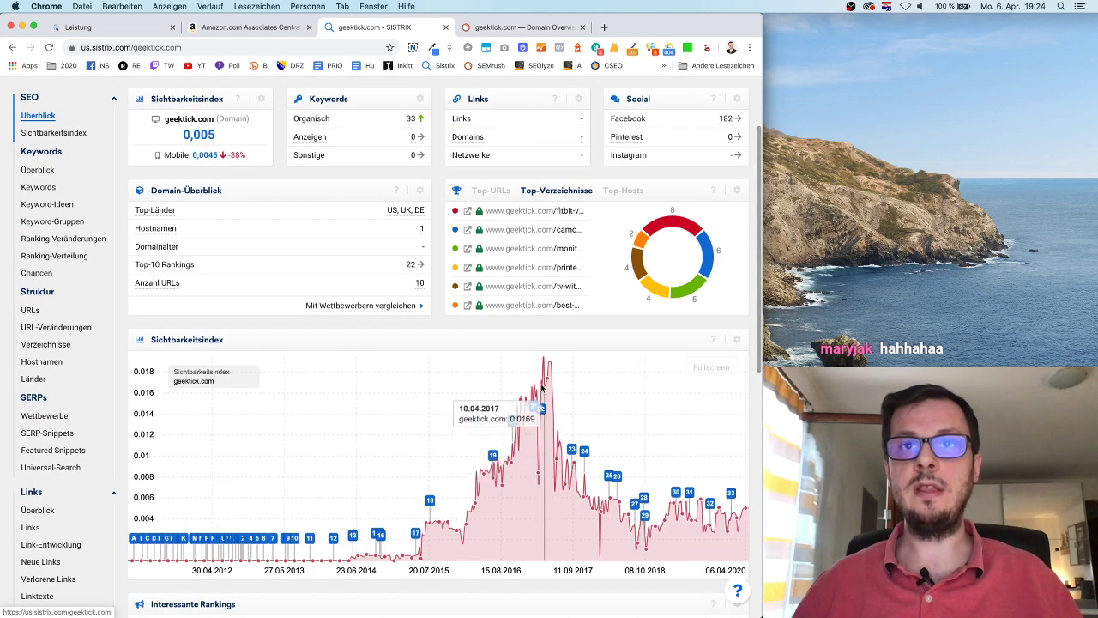
pyautogui.moveTo(731, 496)
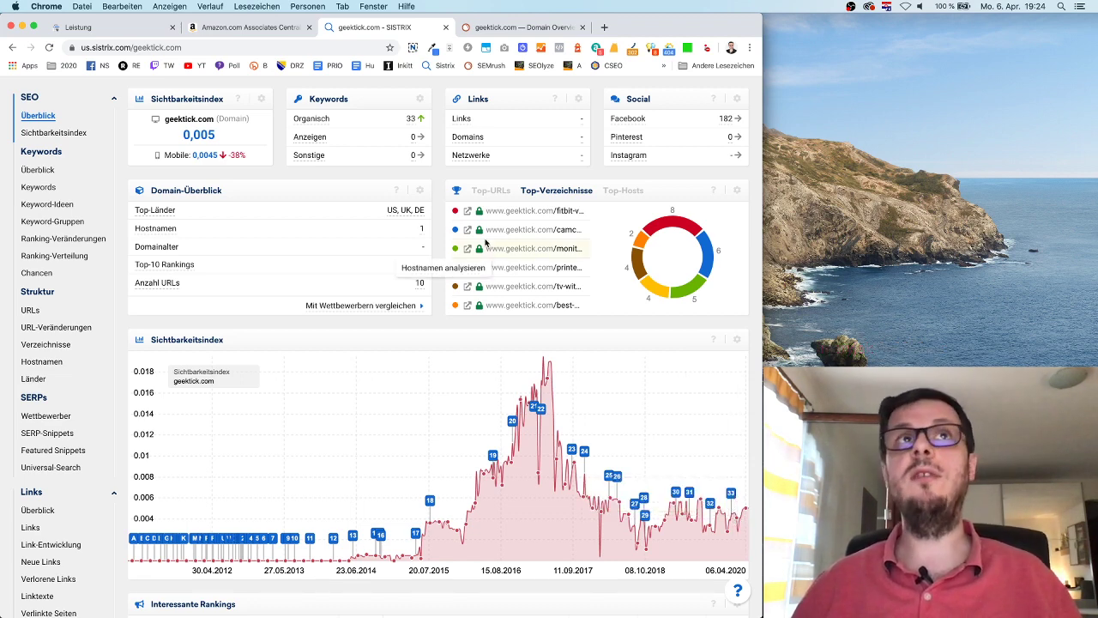
pyautogui.click(93, 34)
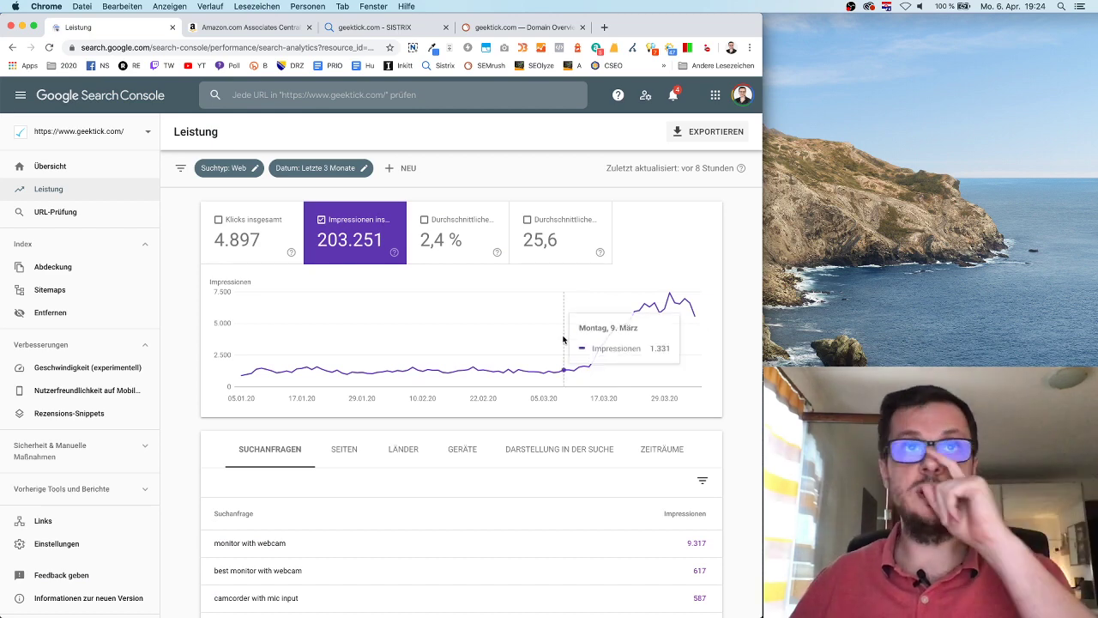
pyautogui.moveTo(462, 343)
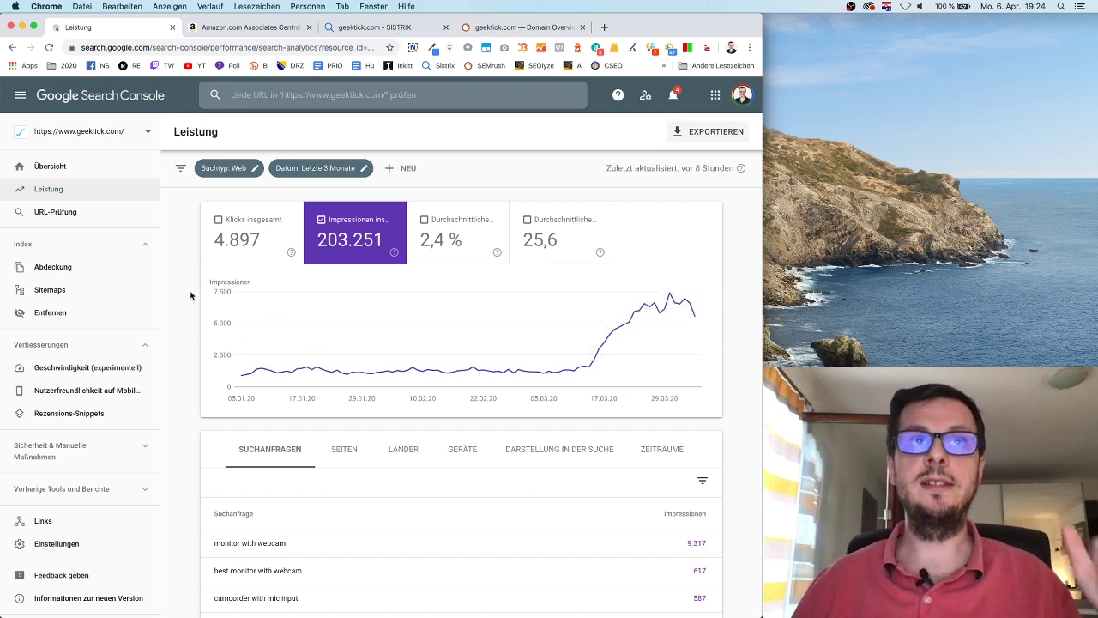
# Step: Add Klicks insgesamt and Durchschnittliche CTR to the chart, then view Amazon Associates earnings
pyautogui.click(251, 242)
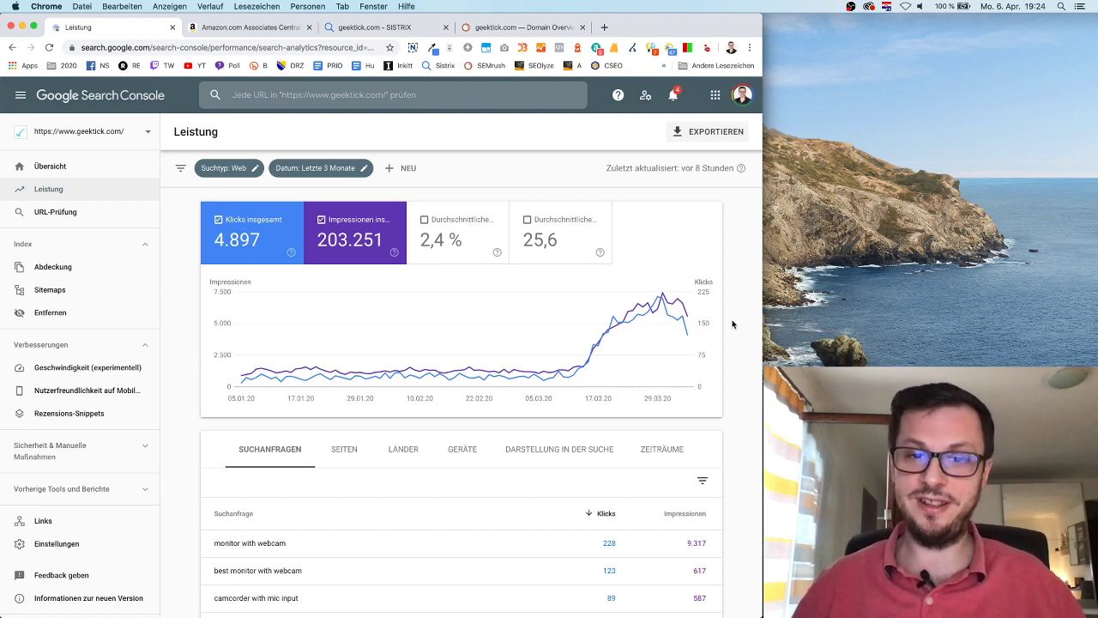
pyautogui.click(457, 239)
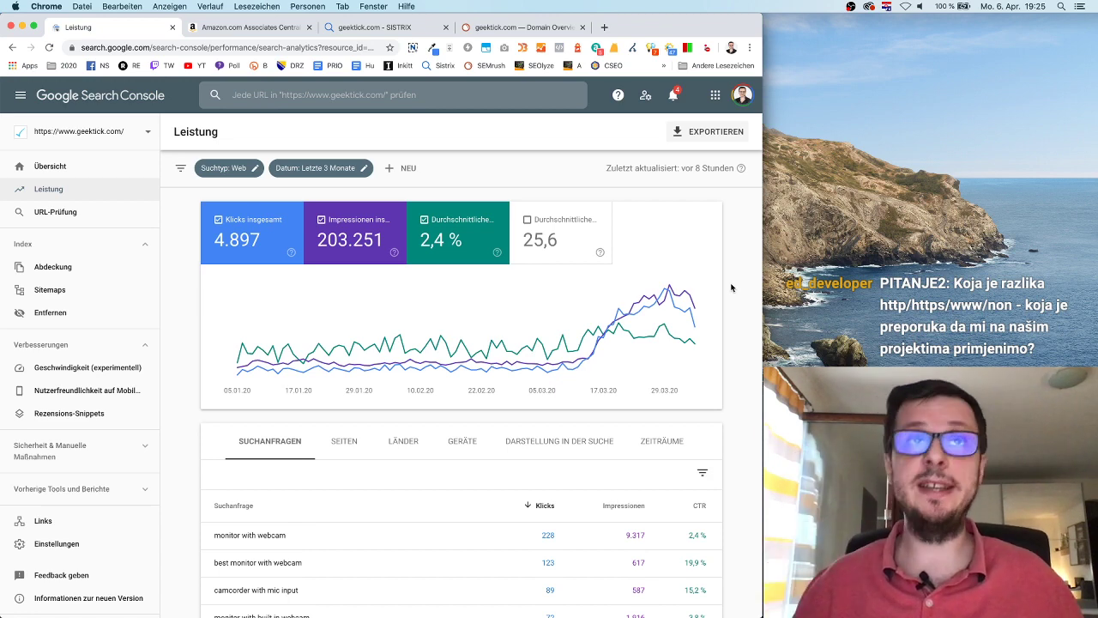
pyautogui.click(248, 26)
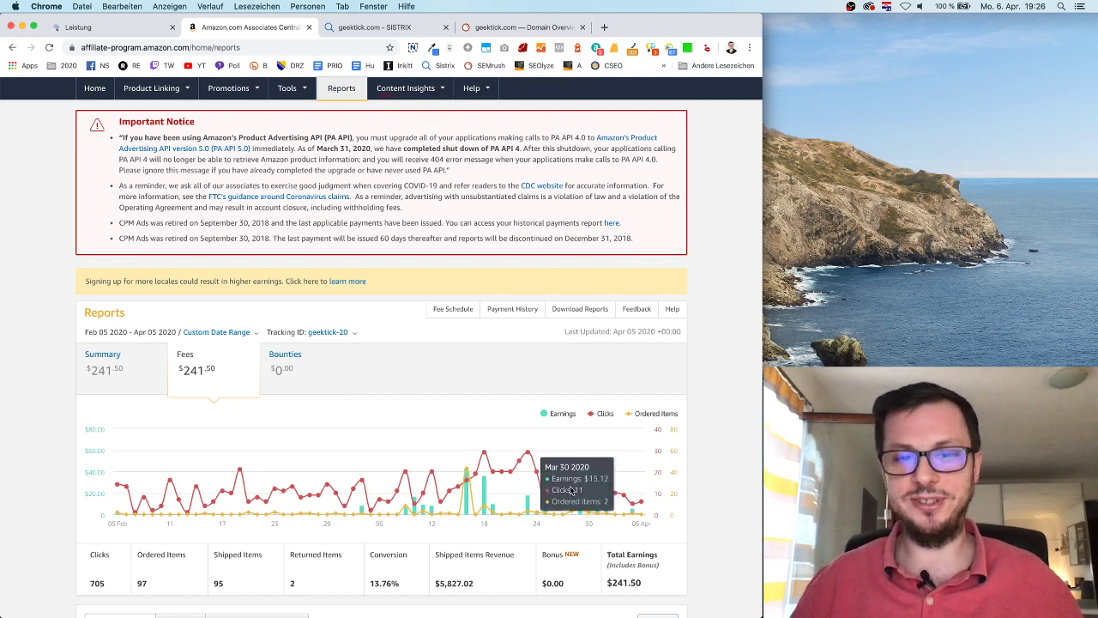
# Step: Leave only Impressionen and Durchschnittliche Position checked on the geektick.com chart, then minimize the window
pyautogui.click(142, 32)
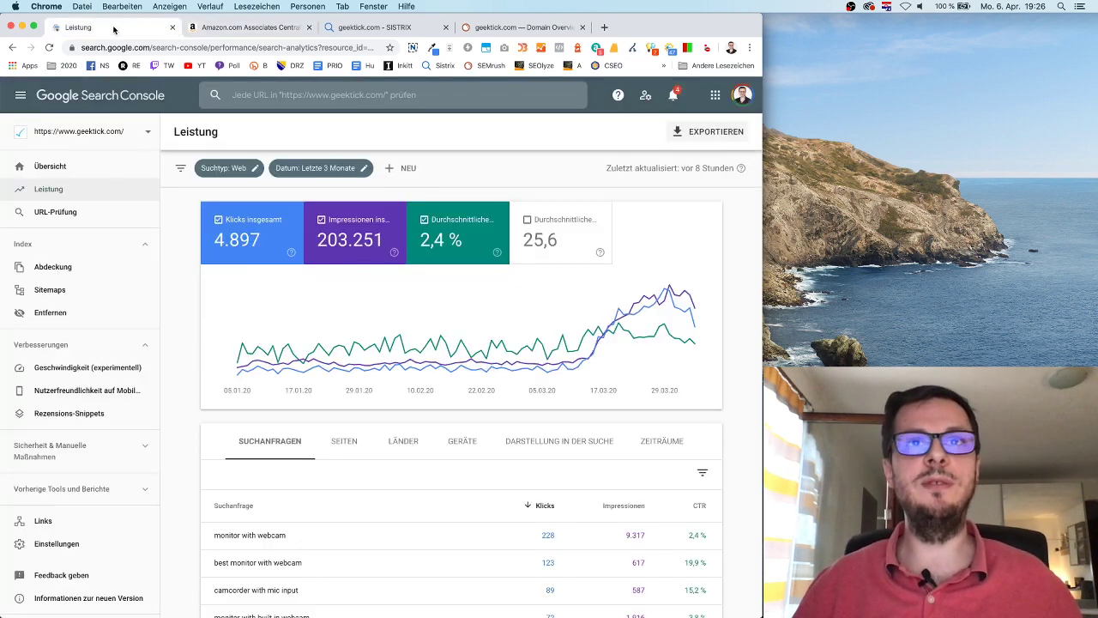
pyautogui.click(562, 229)
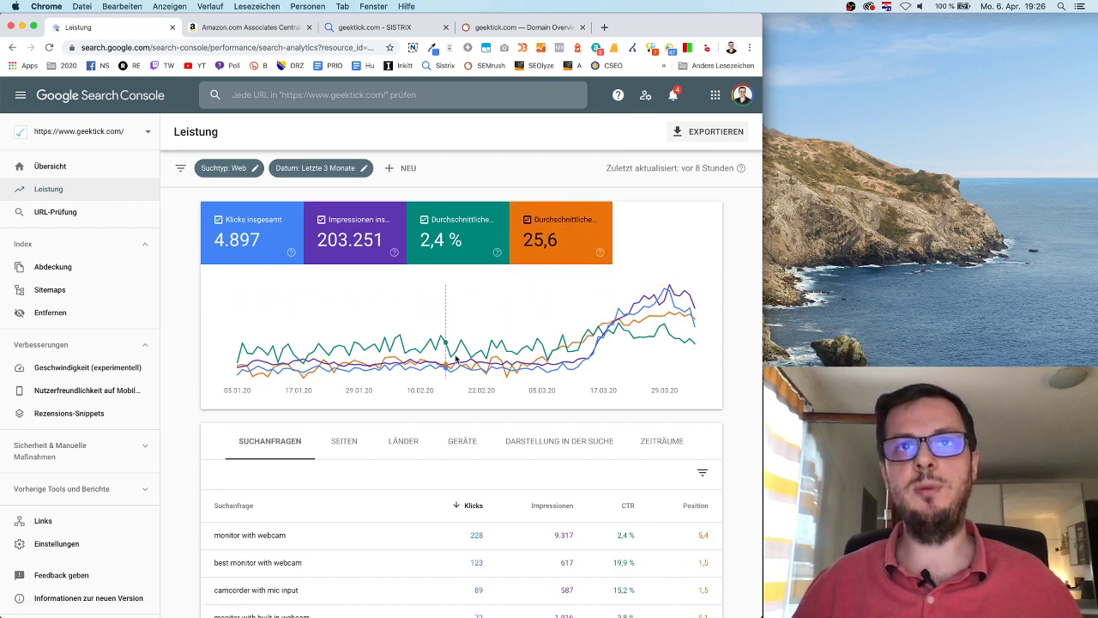
pyautogui.click(455, 233)
pyautogui.click(352, 233)
pyautogui.click(286, 237)
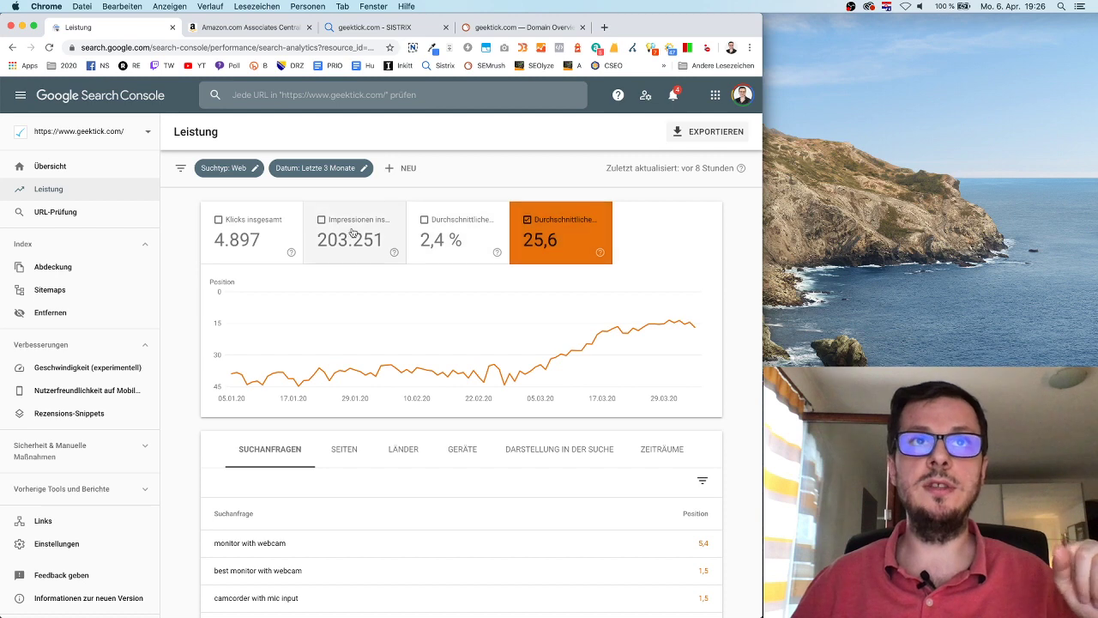
pyautogui.click(352, 234)
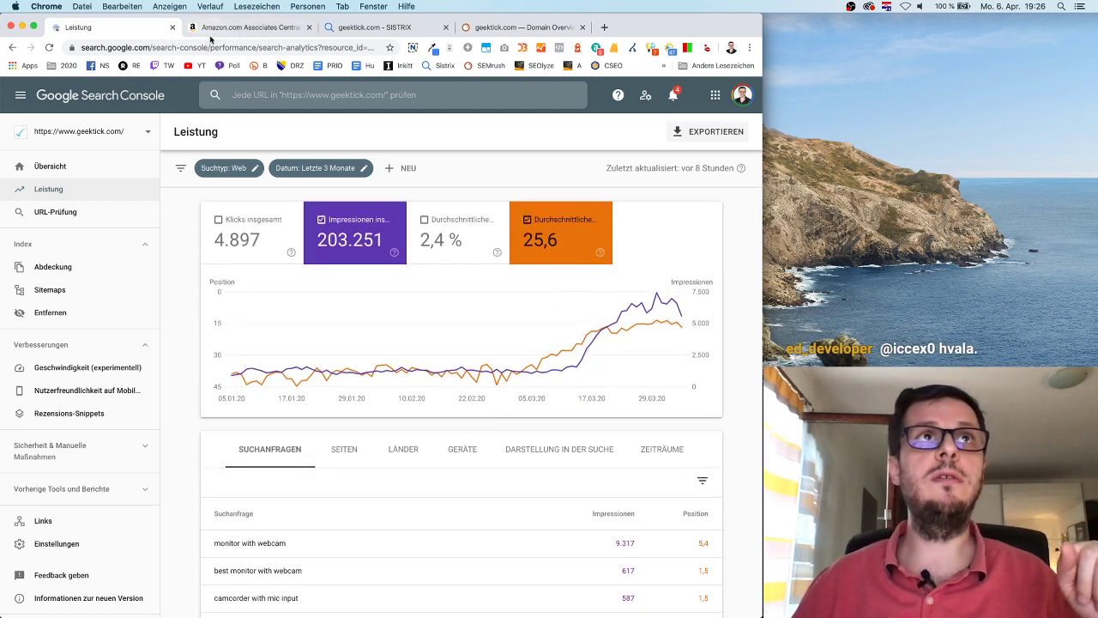
pyautogui.click(21, 26)
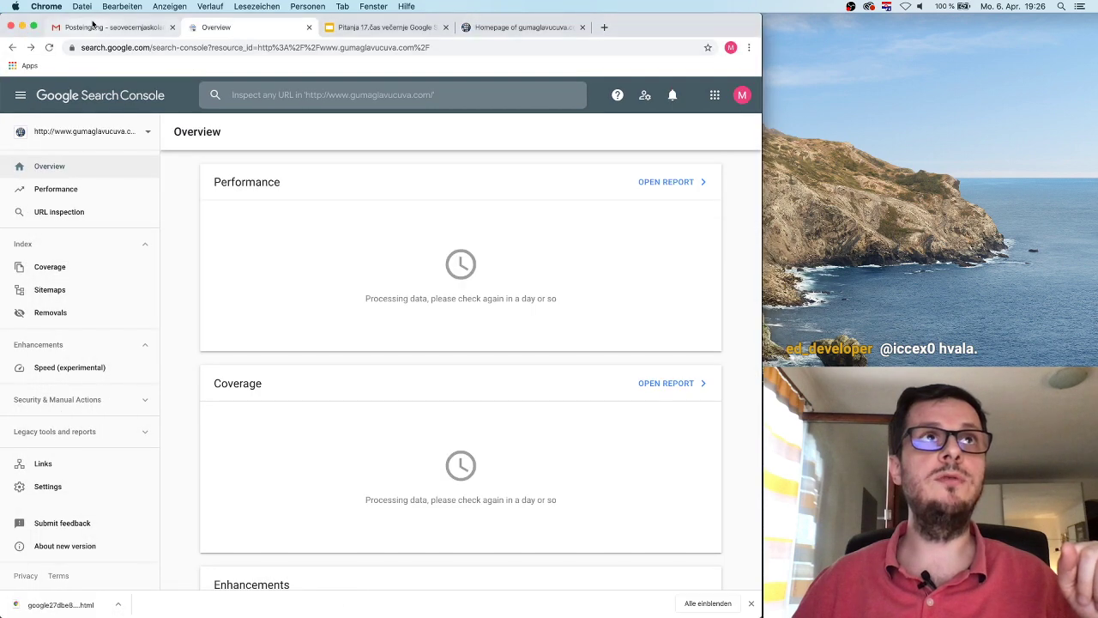
# Step: Reload the second window's Search Console Overview and check its empty Messages panel
pyautogui.click(94, 26)
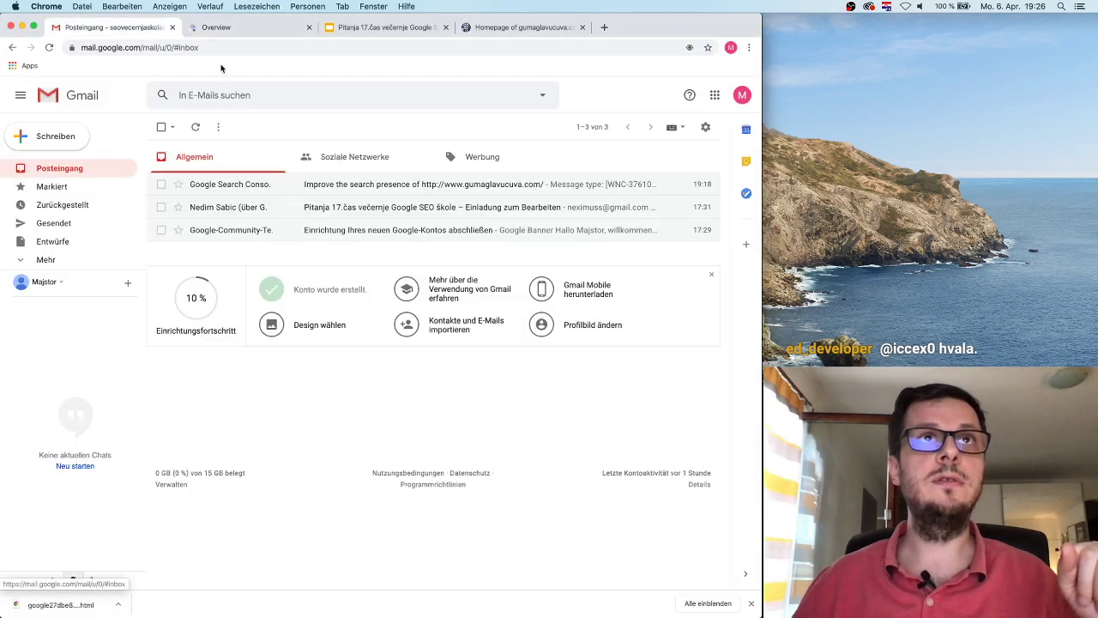
pyautogui.click(221, 27)
pyautogui.click(49, 47)
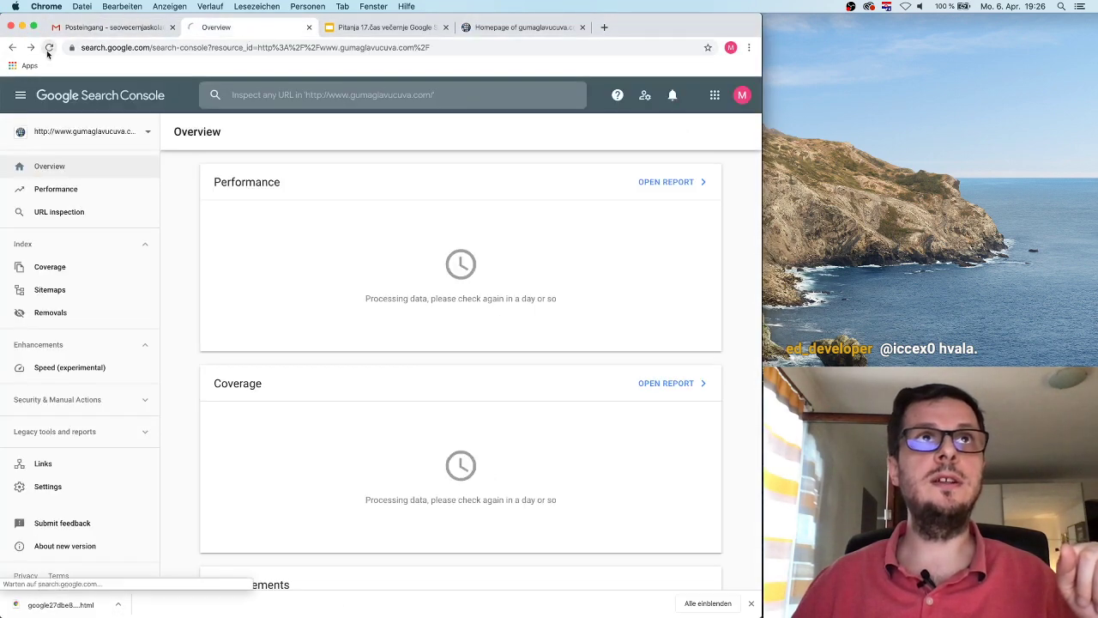
pyautogui.click(674, 96)
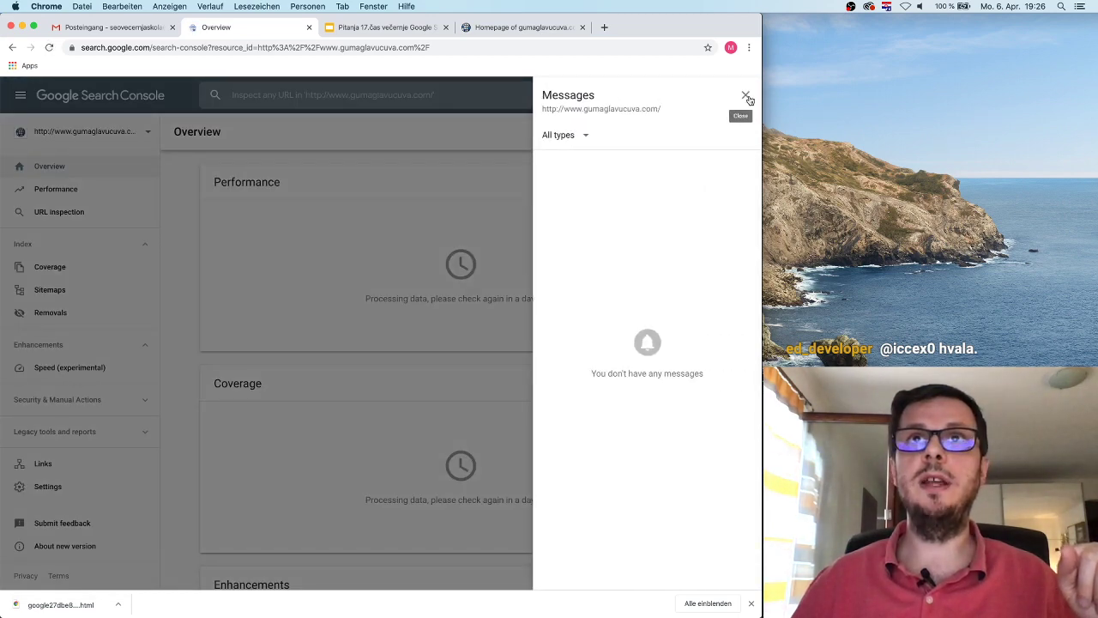
pyautogui.click(746, 96)
pyautogui.click(73, 131)
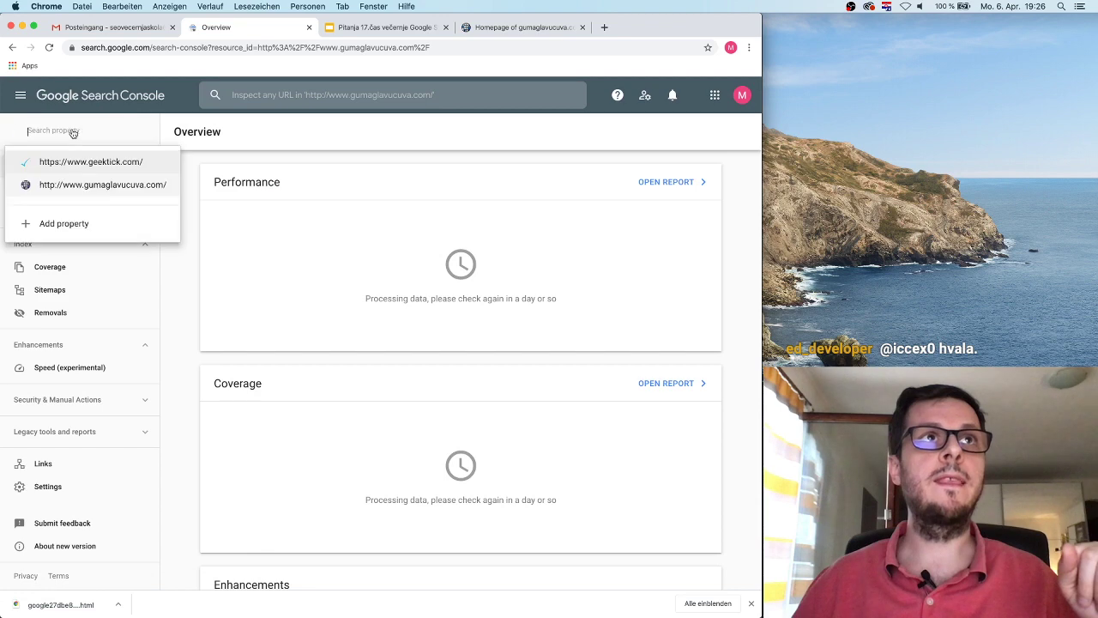
pyautogui.click(90, 163)
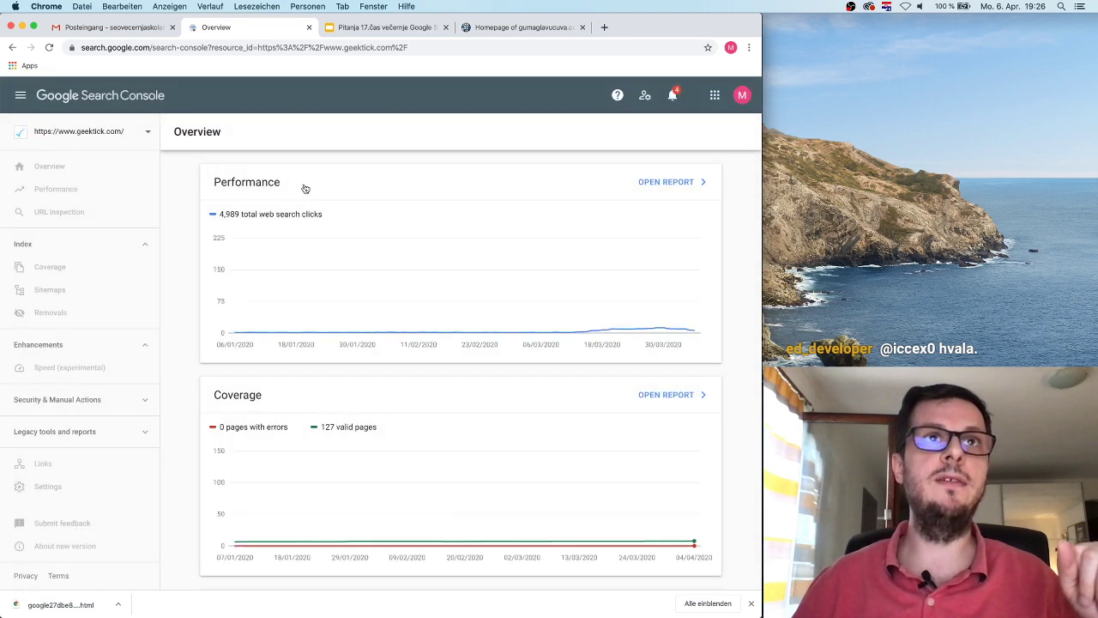
pyautogui.click(77, 189)
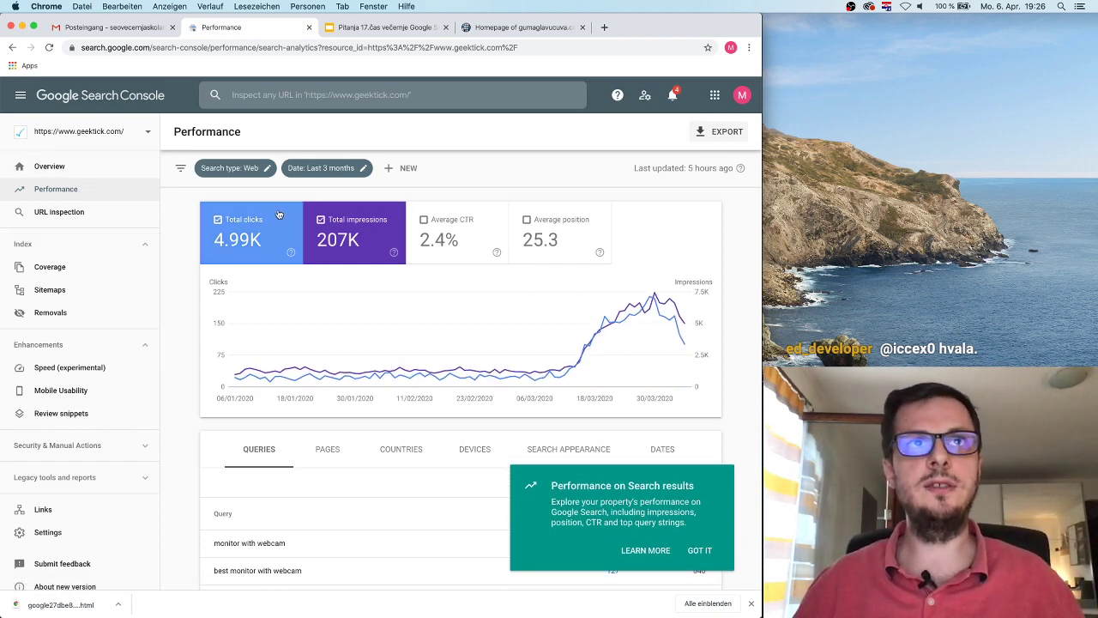
# Step: Filter the report to Image search results, then change it to Video
pyautogui.click(268, 169)
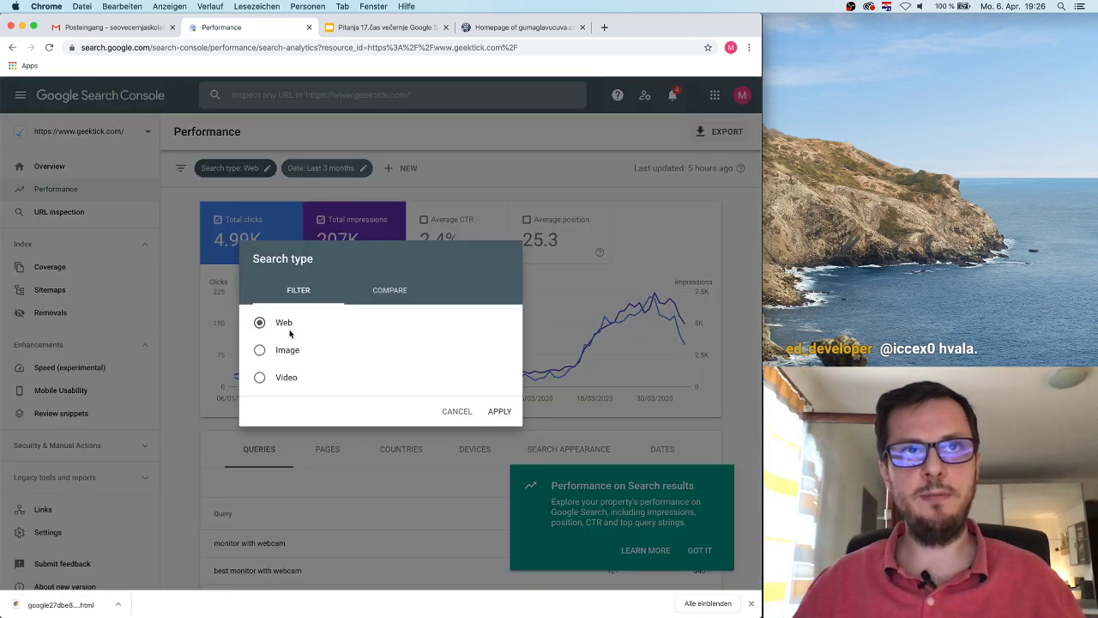
pyautogui.click(485, 413)
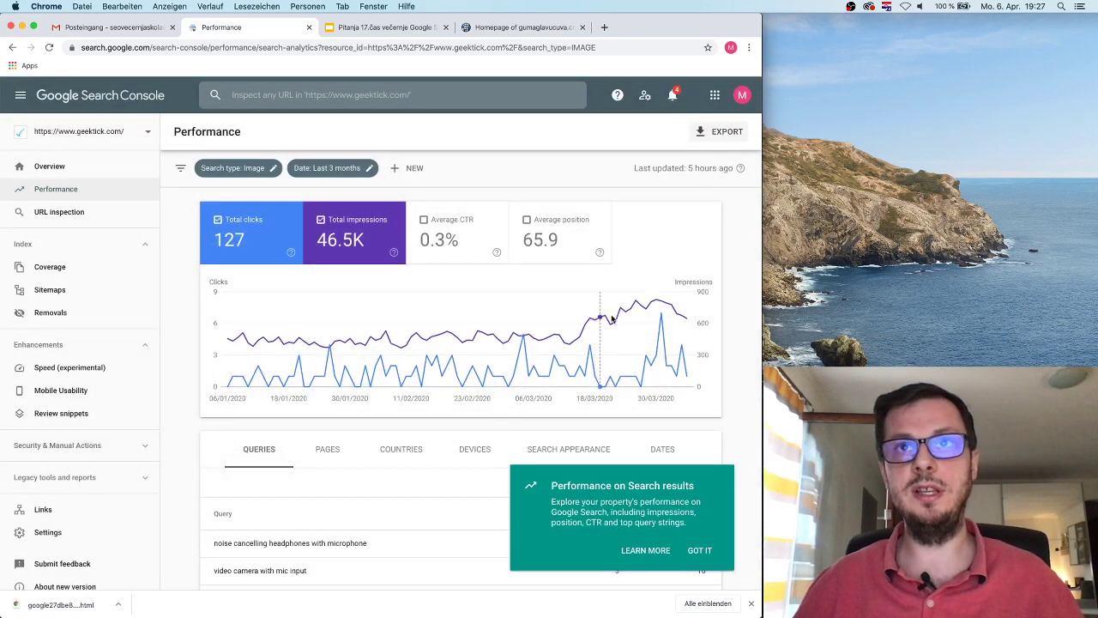
pyautogui.moveTo(635, 319)
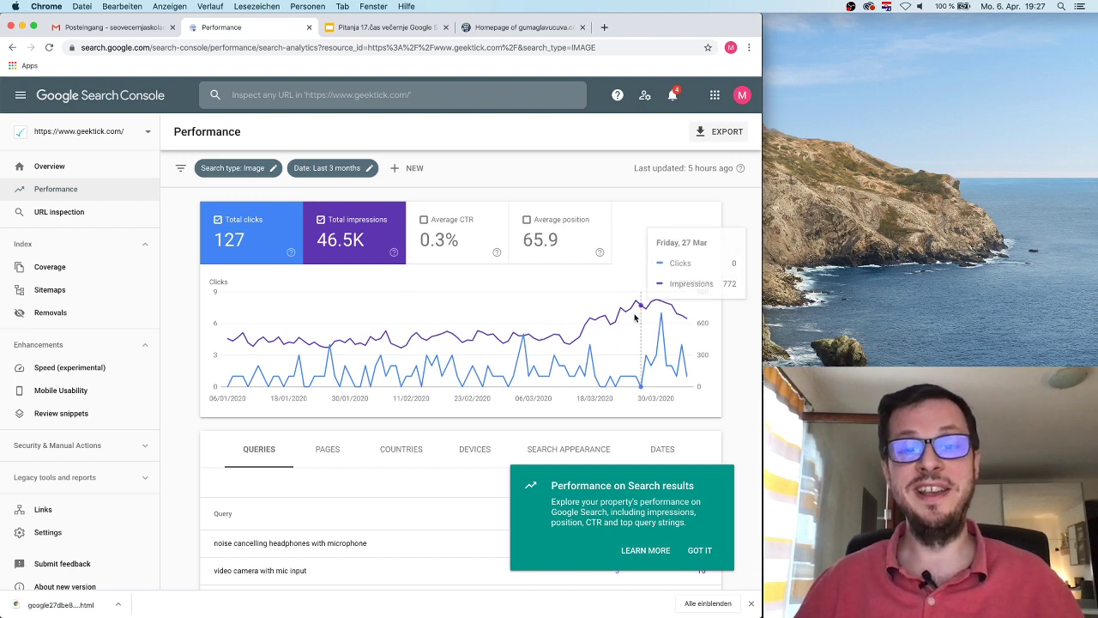
pyautogui.click(255, 169)
pyautogui.click(292, 379)
pyautogui.click(497, 411)
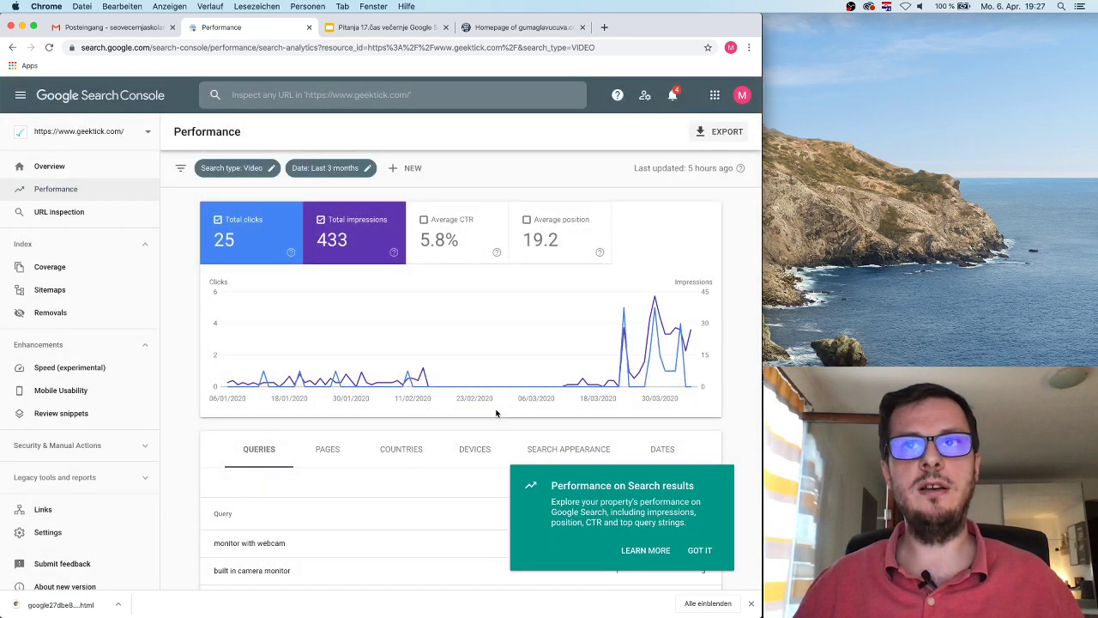
pyautogui.moveTo(683, 347)
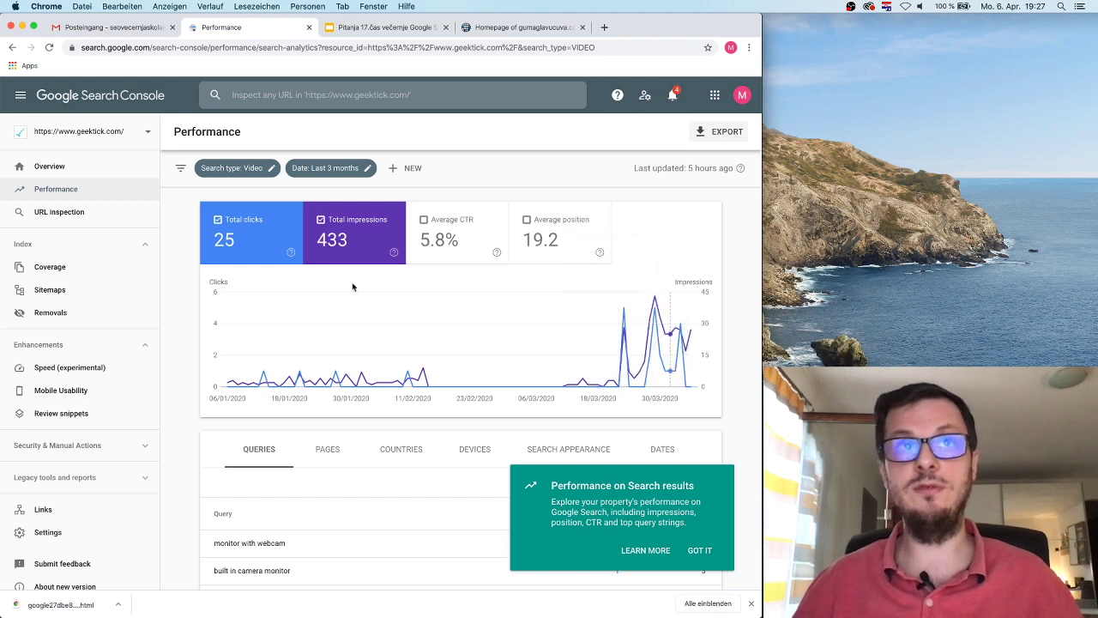
# Step: Preview the Web and Compare search type options without applying, then bring up the date range options
pyautogui.click(267, 168)
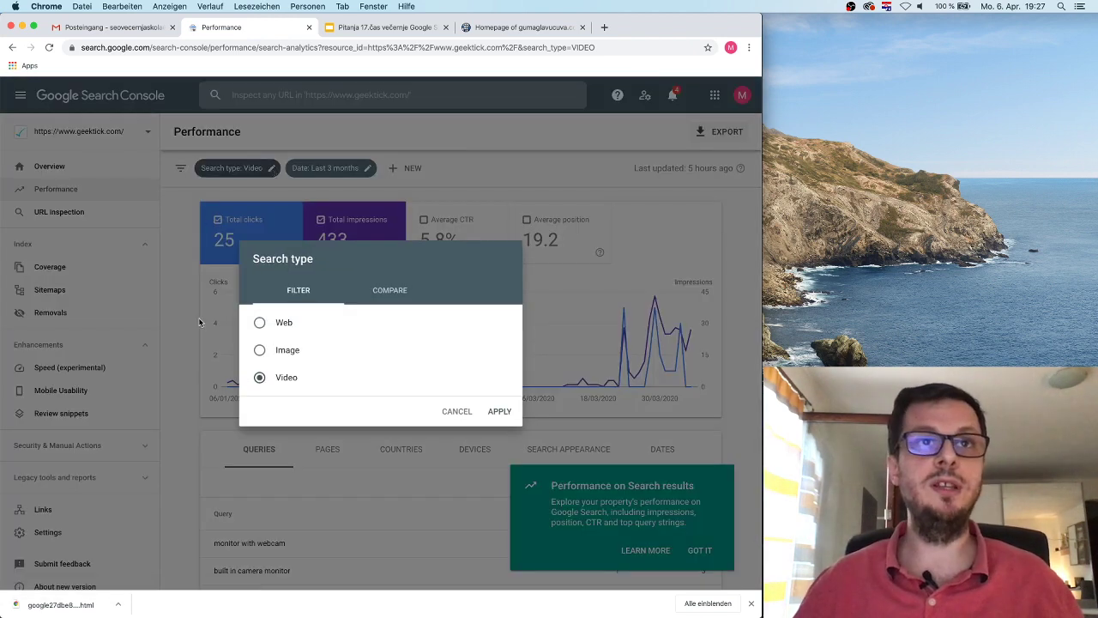
pyautogui.click(268, 322)
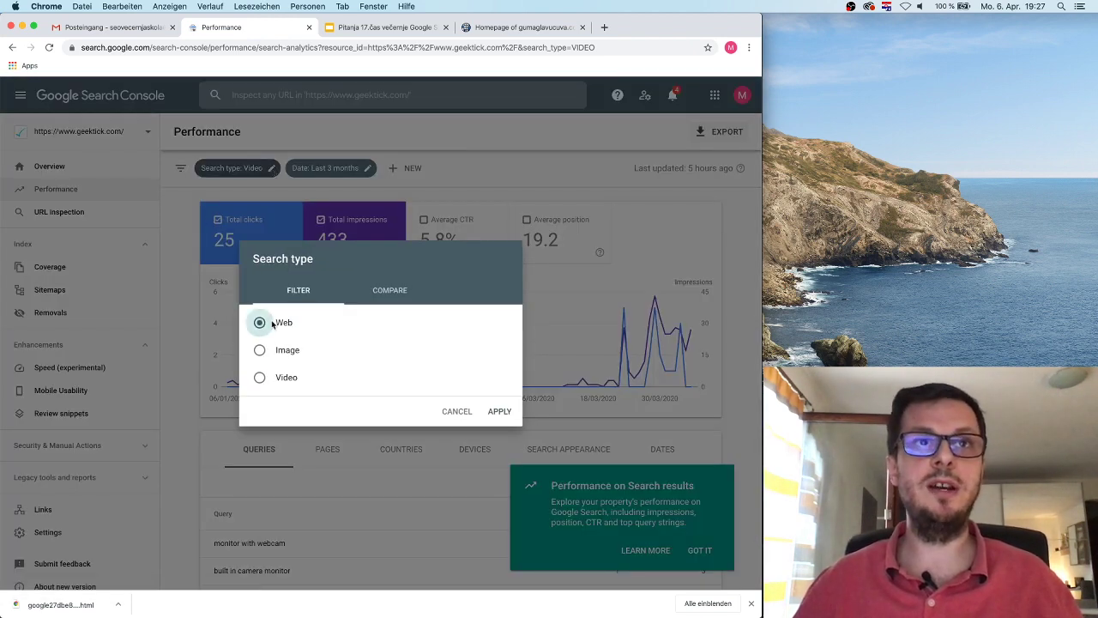
pyautogui.click(408, 290)
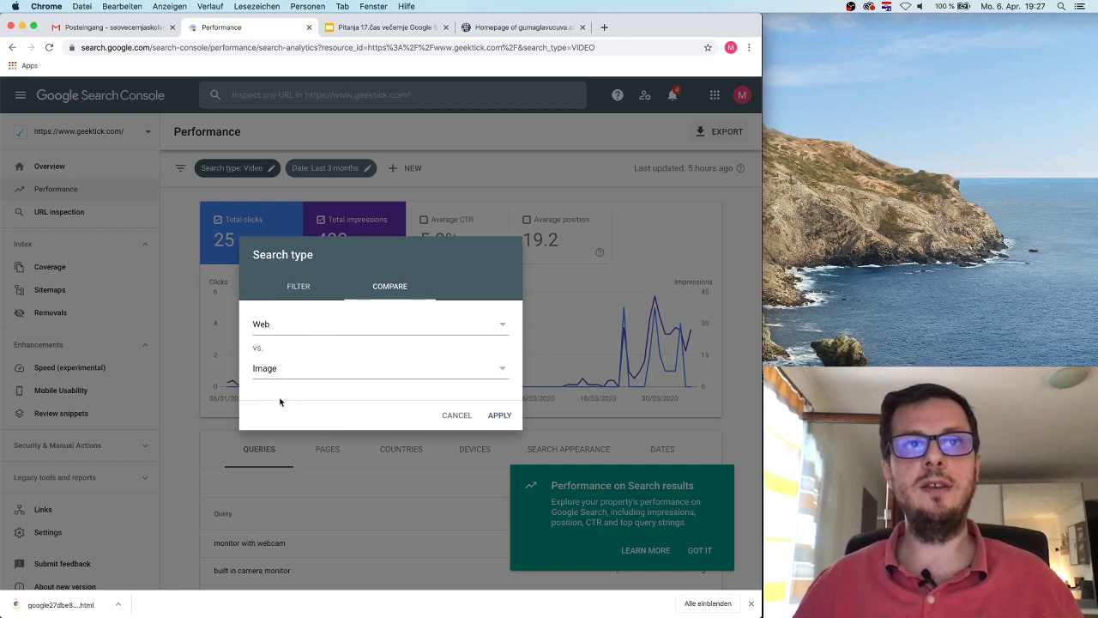
pyautogui.click(453, 416)
pyautogui.click(364, 169)
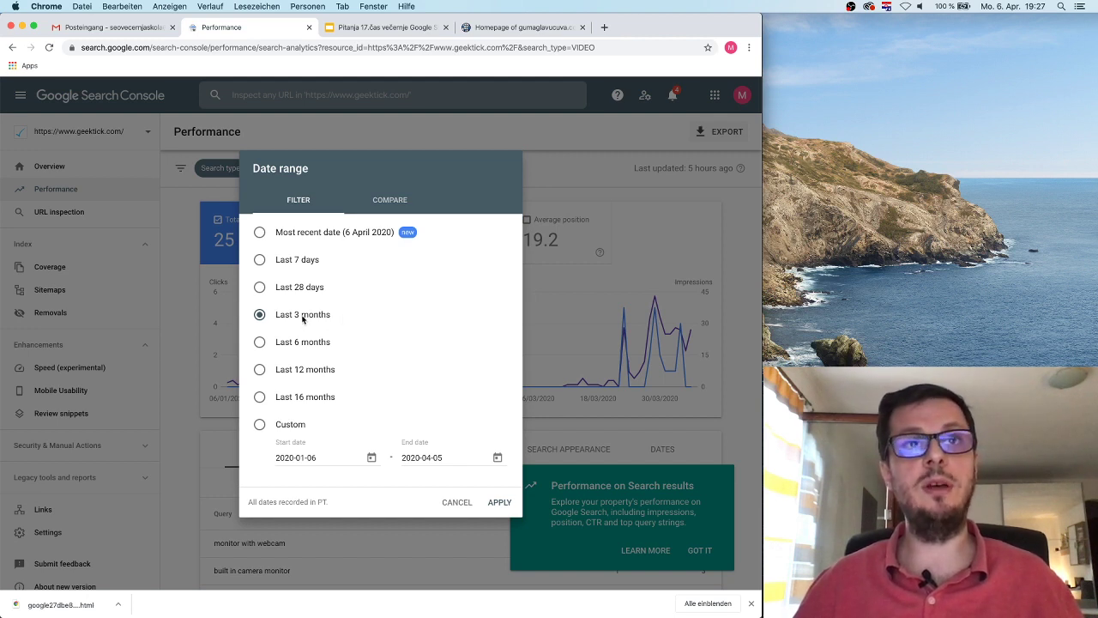
# Step: Apply the Last 12 months, Last 3 months and Last 28 days date ranges in turn
pyautogui.click(292, 372)
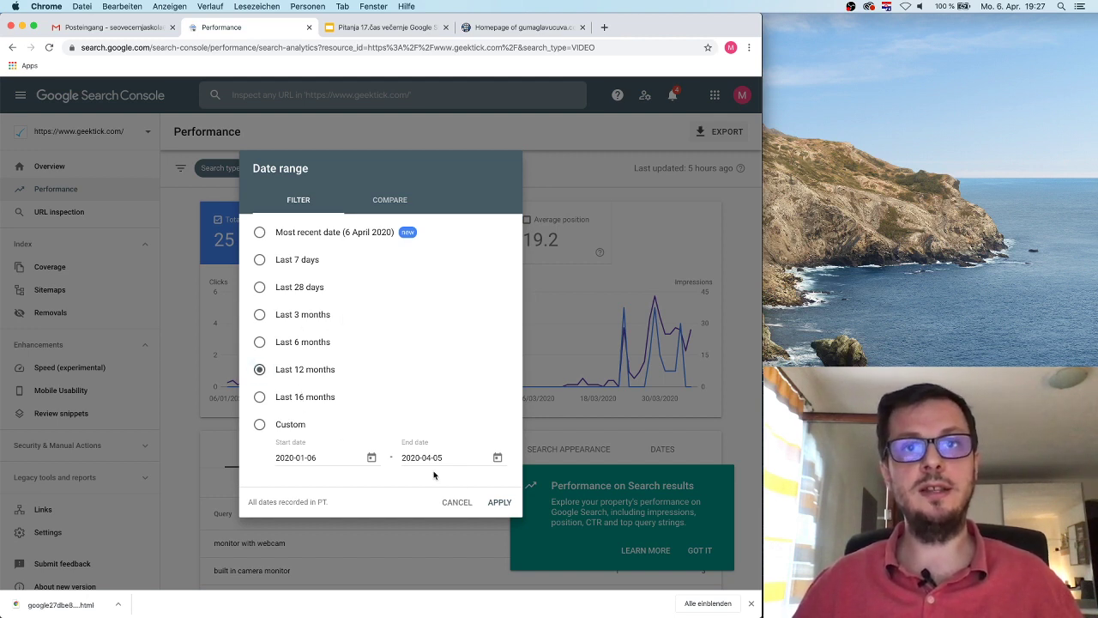
pyautogui.click(500, 503)
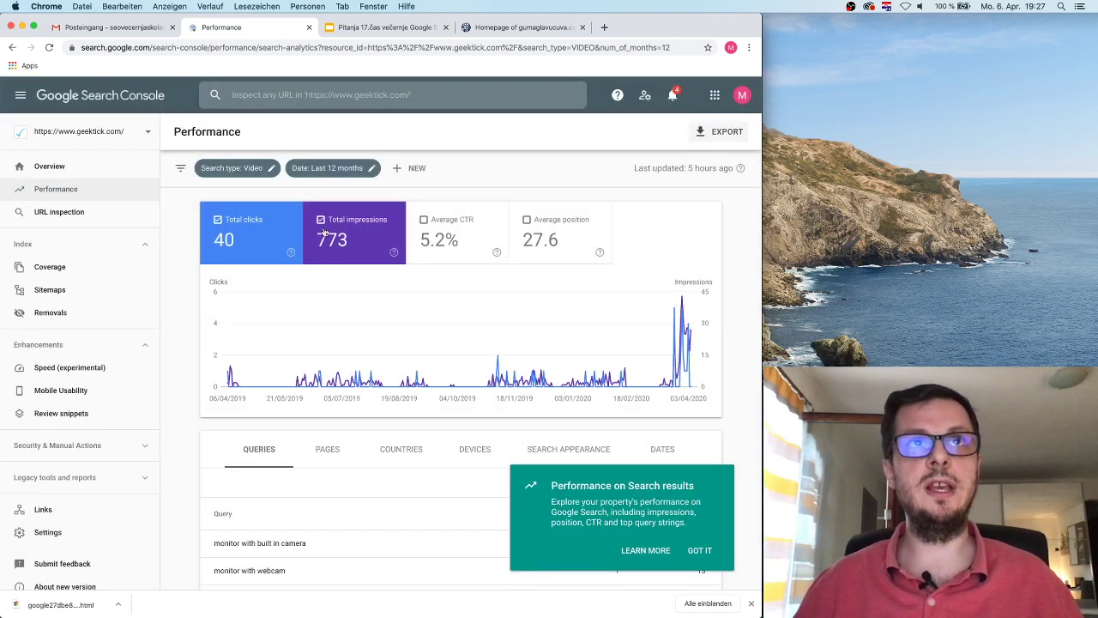
pyautogui.click(371, 169)
pyautogui.click(306, 314)
pyautogui.click(500, 503)
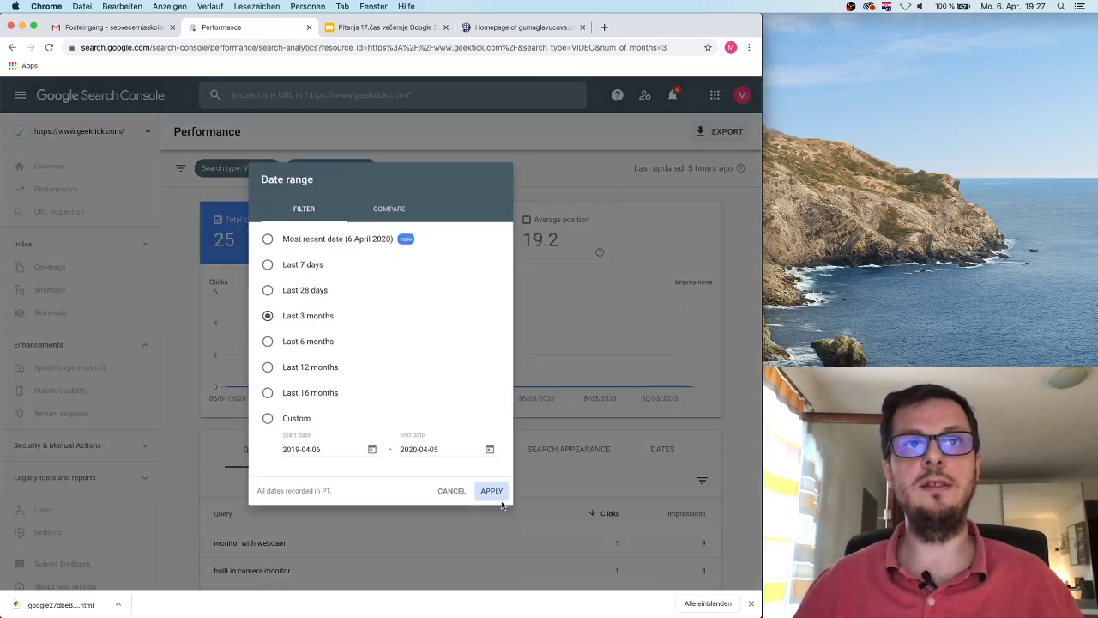
pyautogui.click(369, 168)
pyautogui.click(298, 287)
pyautogui.click(498, 502)
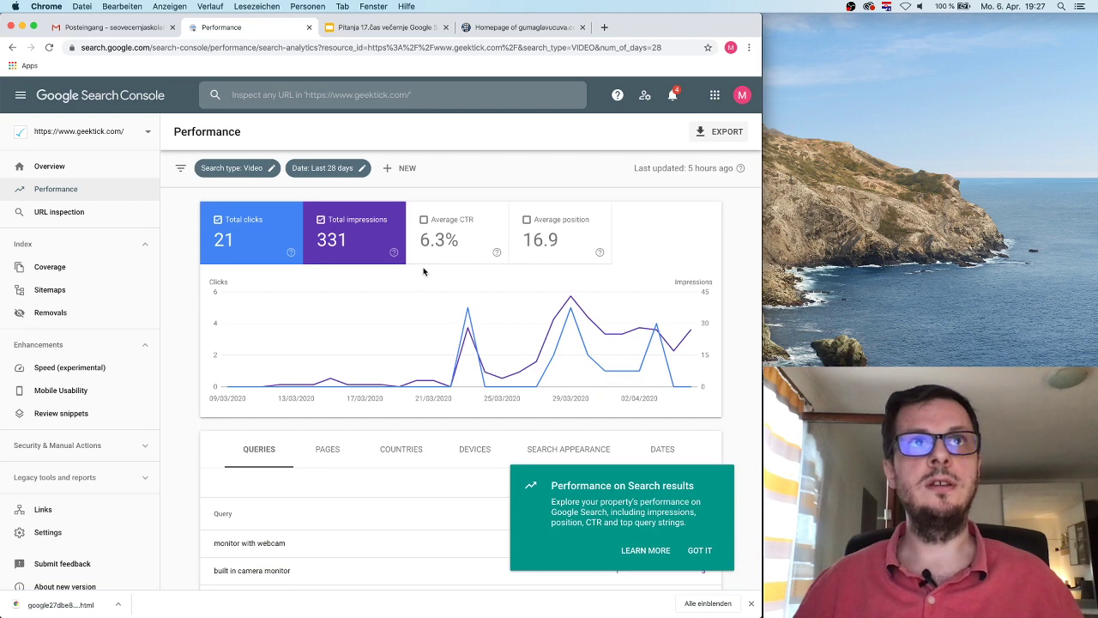
# Step: Set the search type to Web and the date range to Last 12 months
pyautogui.click(271, 169)
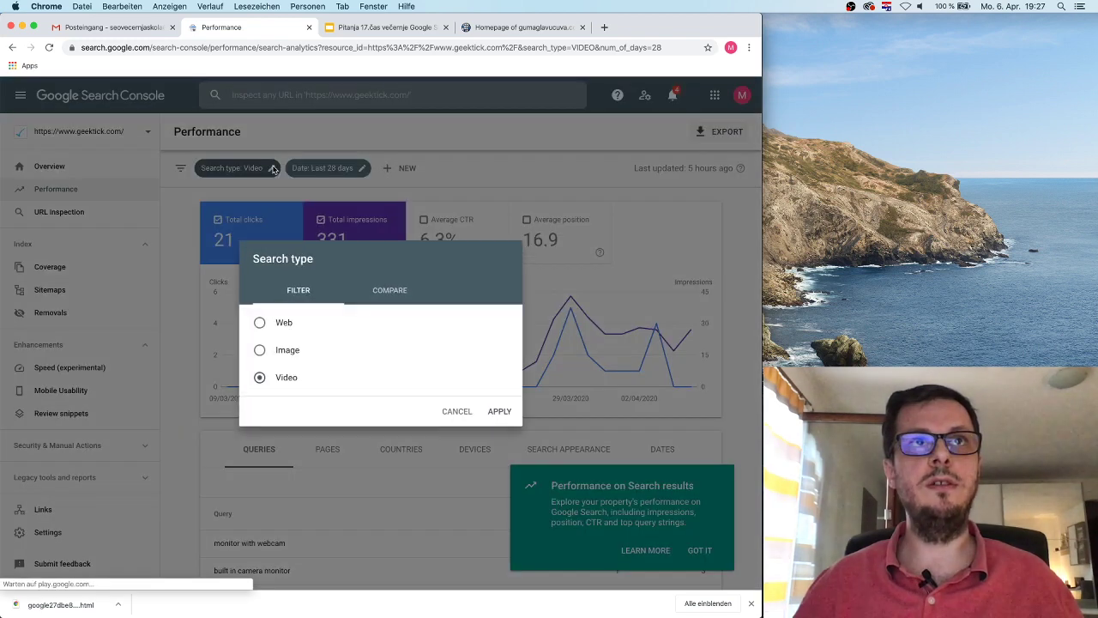
pyautogui.click(277, 326)
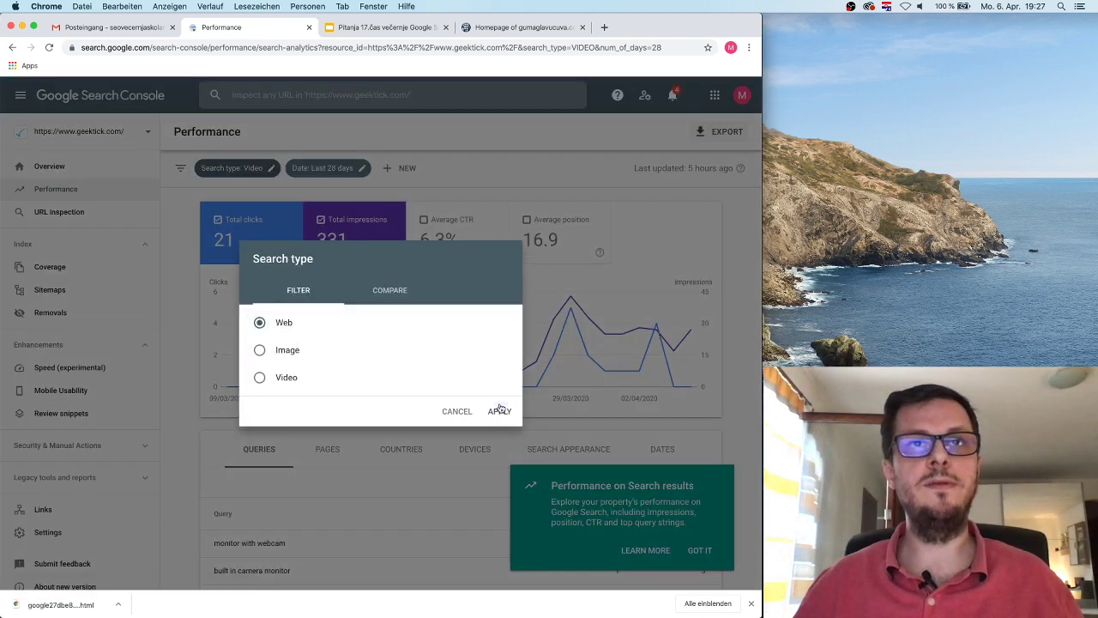
pyautogui.click(500, 410)
pyautogui.click(359, 169)
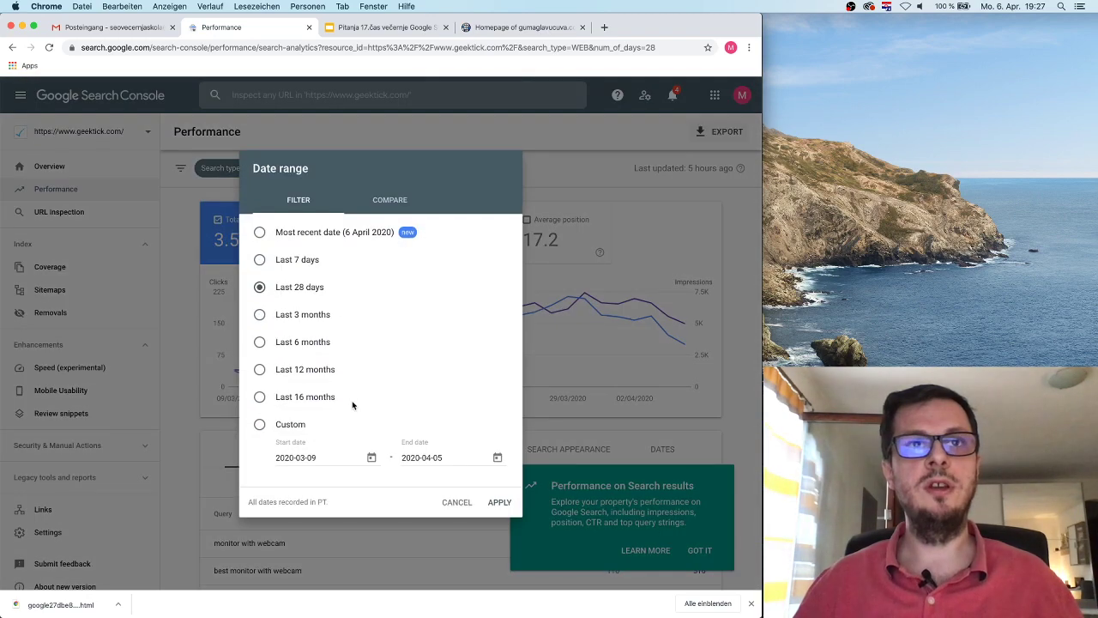
pyautogui.click(311, 374)
pyautogui.click(492, 502)
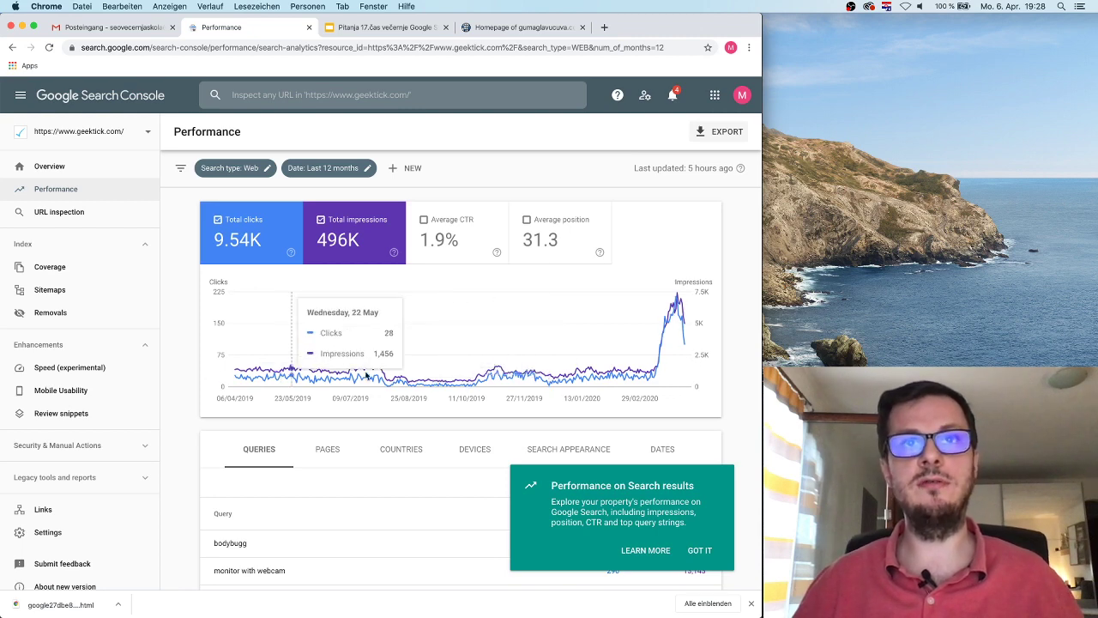
pyautogui.click(322, 168)
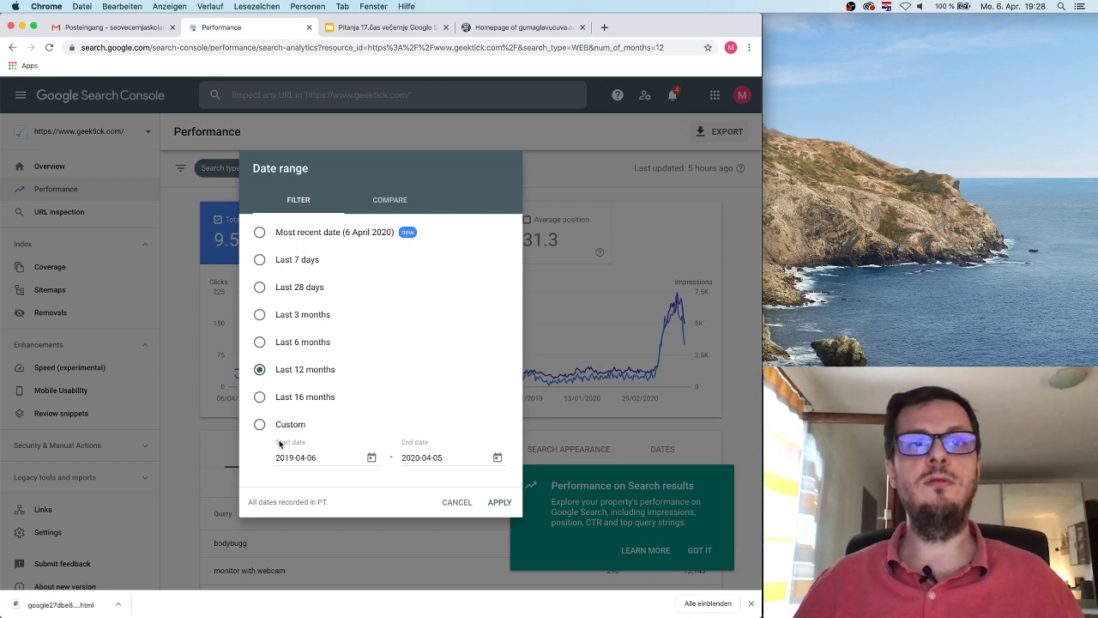
# Step: Apply a custom date range starting 6 December 2018, picked from the calendar
pyautogui.click(372, 458)
pyautogui.click(243, 317)
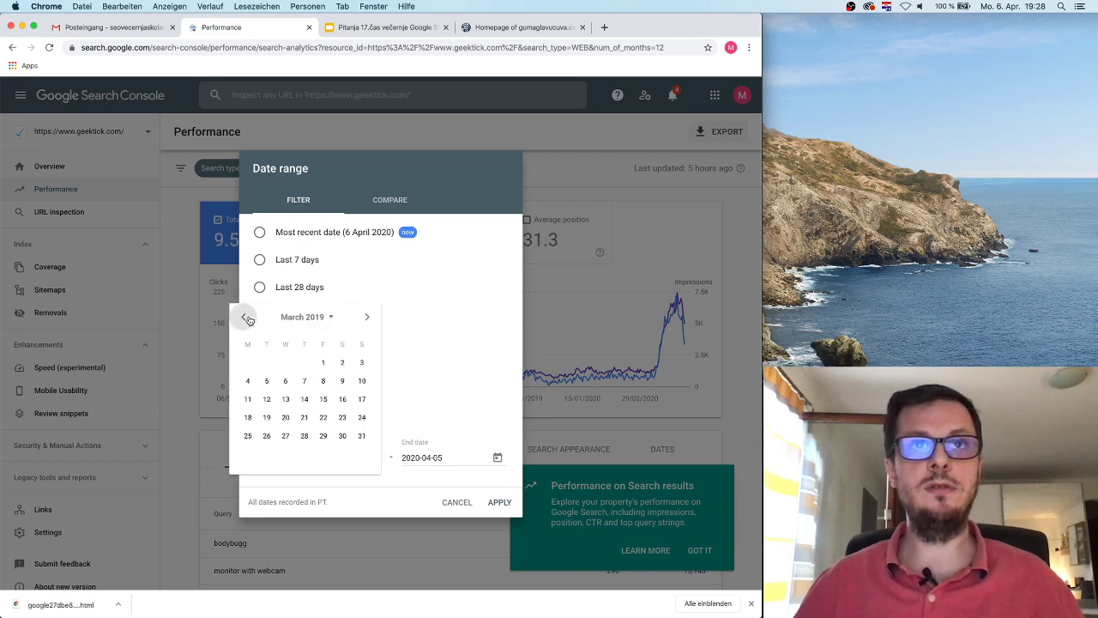
pyautogui.click(299, 317)
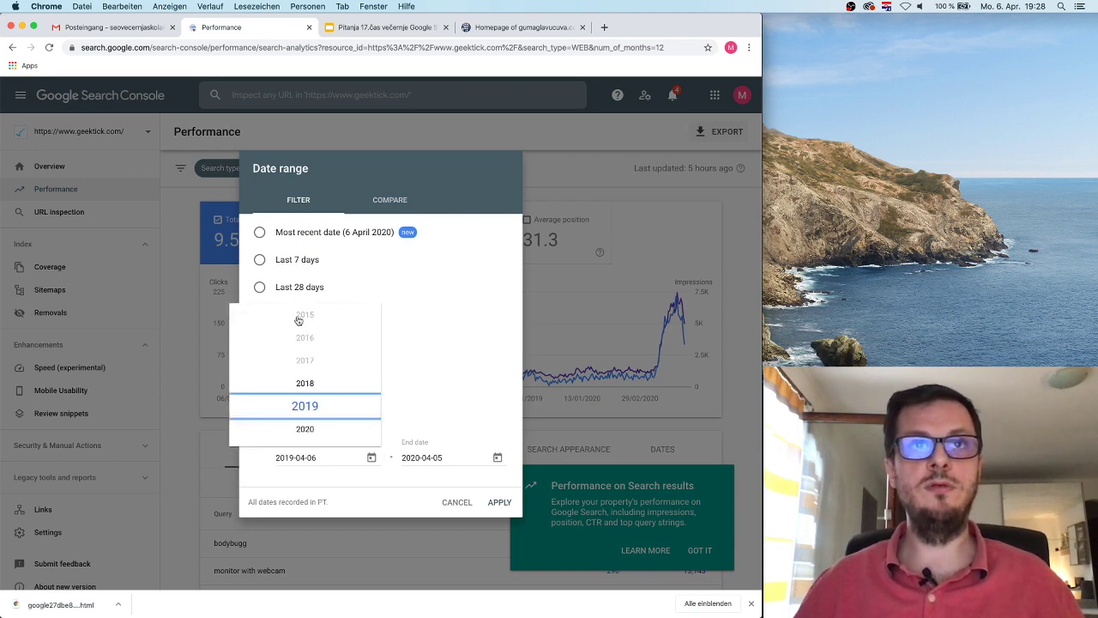
pyautogui.click(312, 385)
pyautogui.click(368, 317)
pyautogui.click(367, 318)
pyautogui.click(367, 317)
pyautogui.click(244, 316)
pyautogui.click(244, 317)
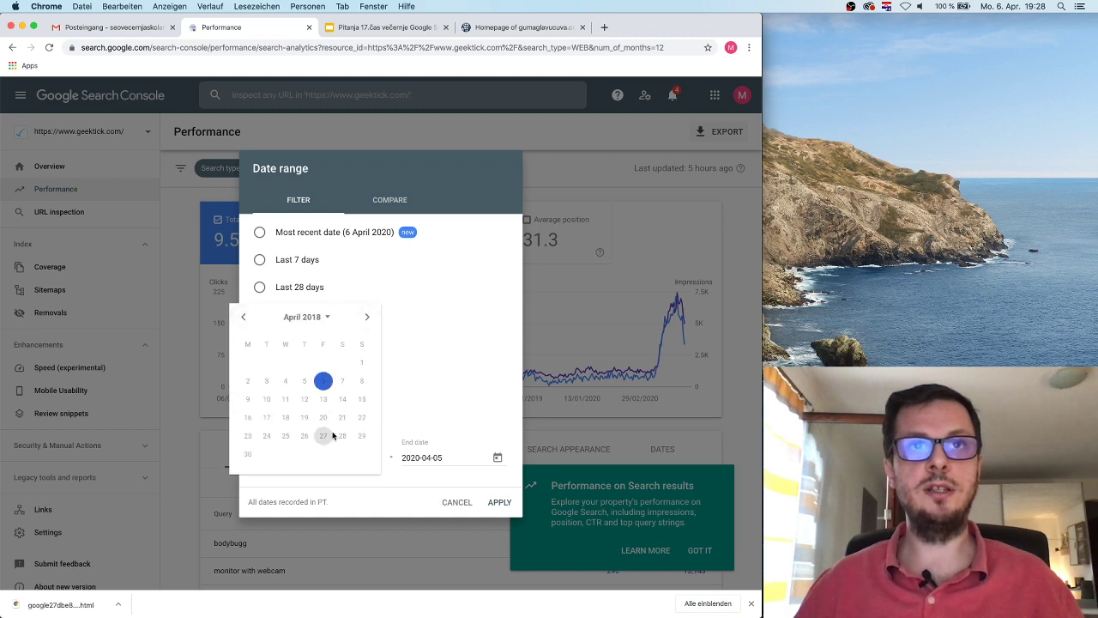
pyautogui.click(367, 318)
pyautogui.click(367, 318)
pyautogui.click(367, 317)
pyautogui.click(367, 318)
pyautogui.click(368, 317)
pyautogui.click(368, 317)
pyautogui.click(367, 317)
pyautogui.click(367, 317)
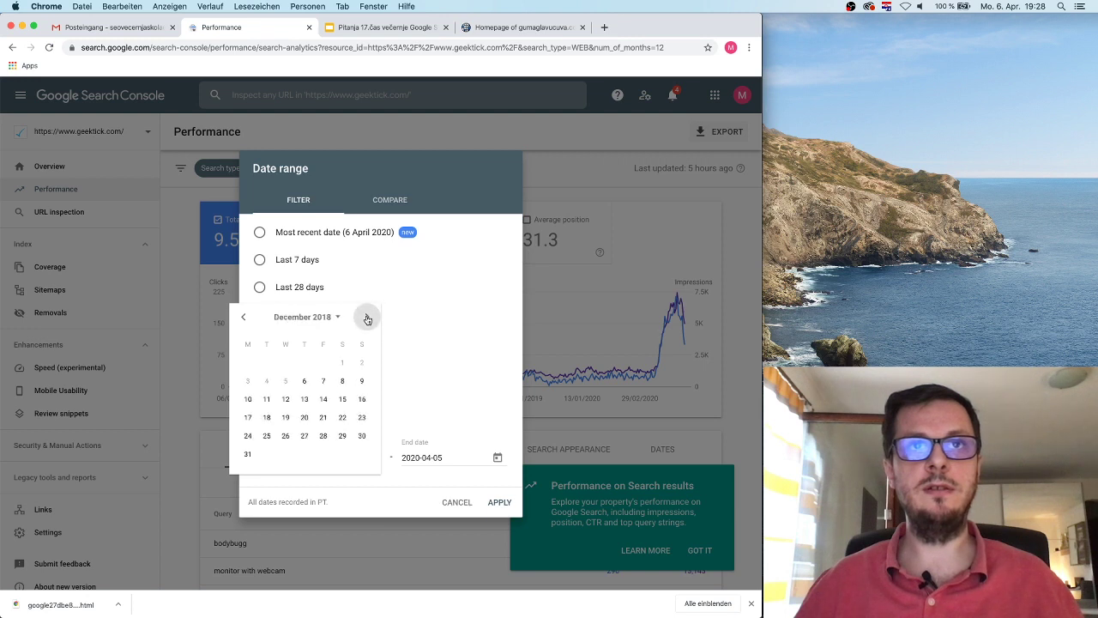
pyautogui.click(304, 381)
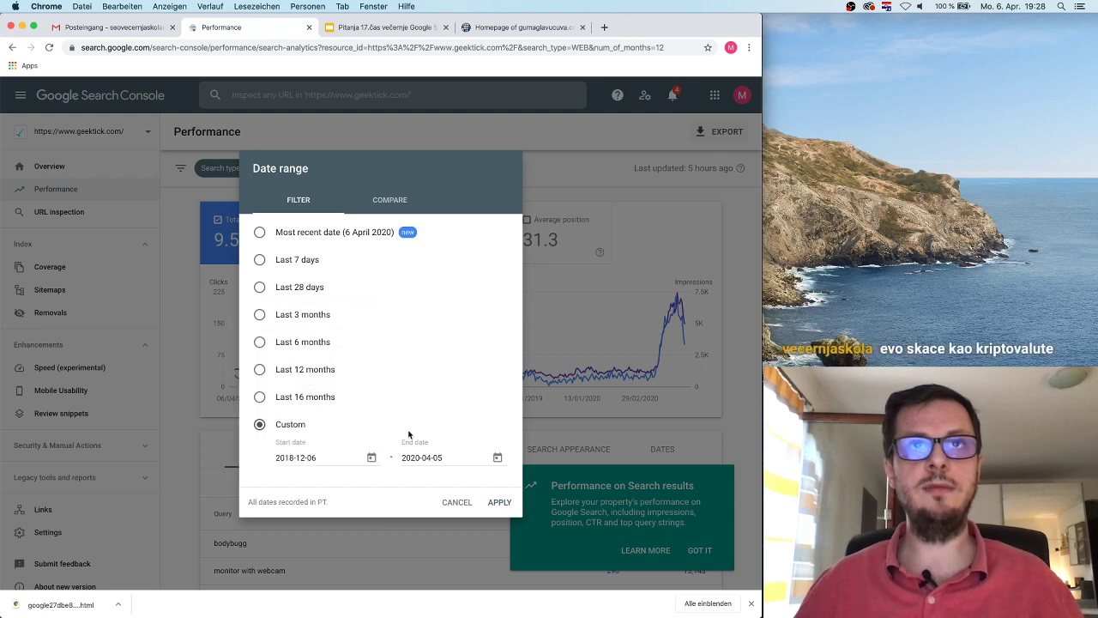
pyautogui.click(501, 502)
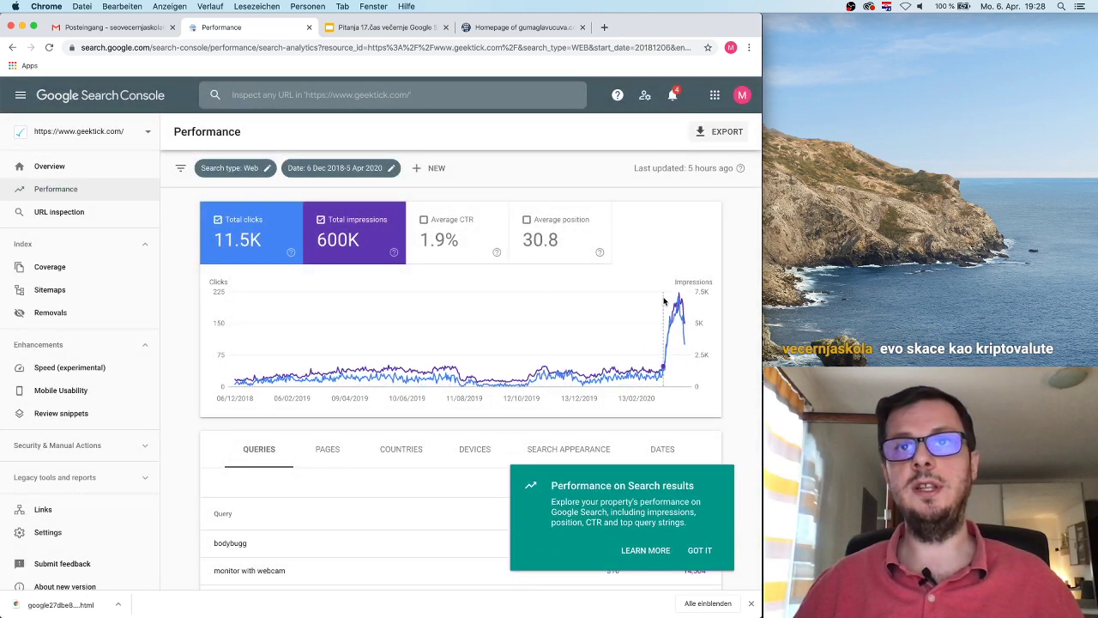
# Step: Switch the date range to Last 3 months
pyautogui.click(371, 168)
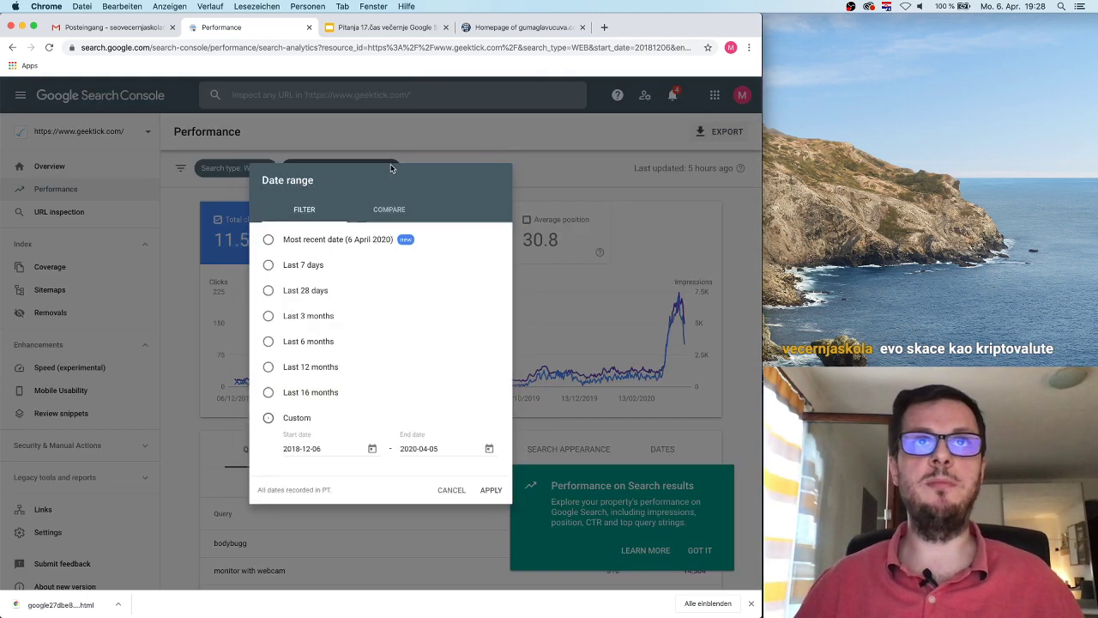
pyautogui.click(301, 316)
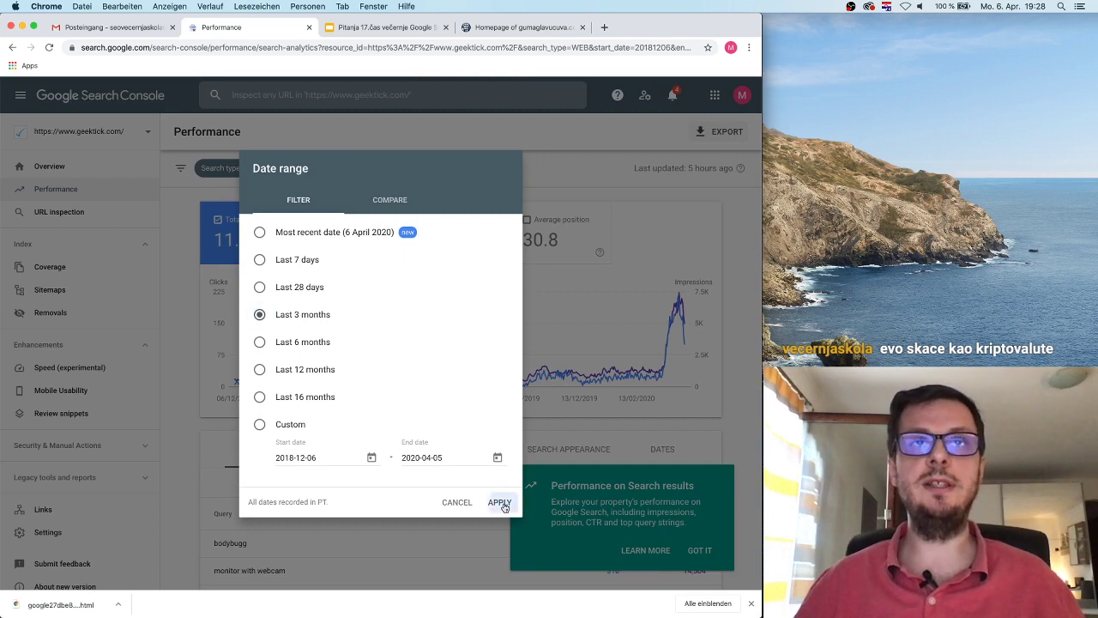
pyautogui.click(500, 503)
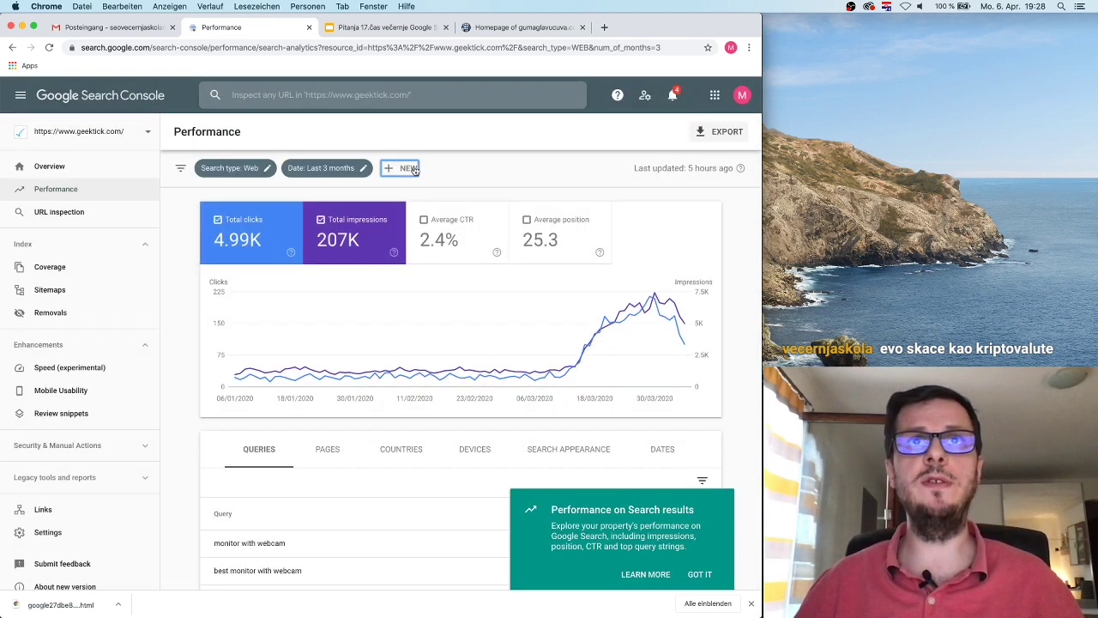
# Step: Filter the report to Country: United States, then remove it and start a new filter
pyautogui.click(410, 168)
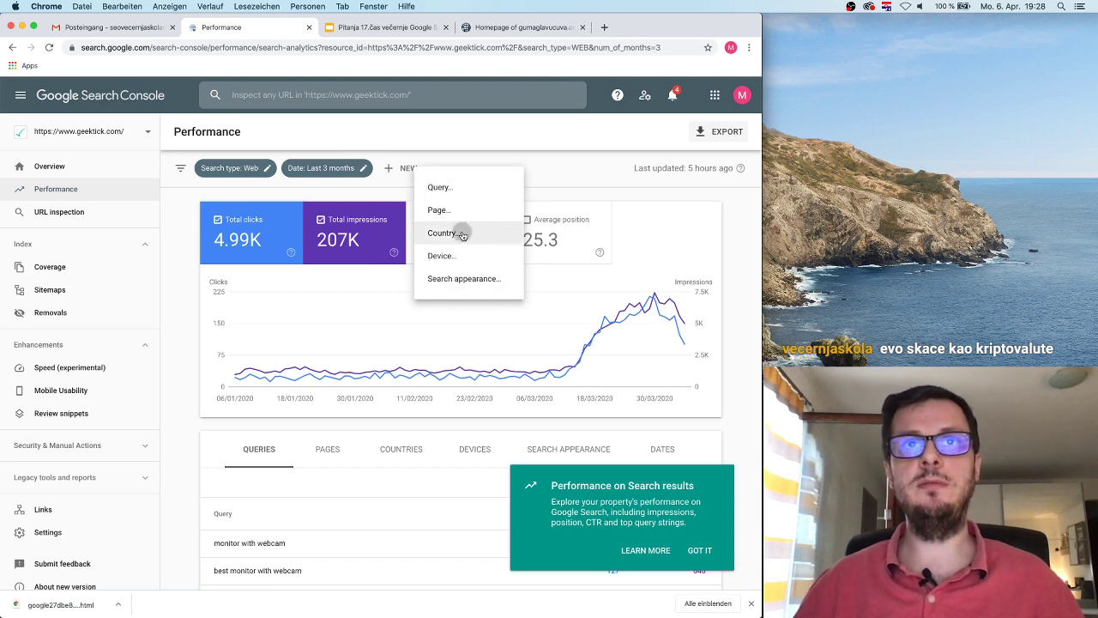
pyautogui.click(460, 234)
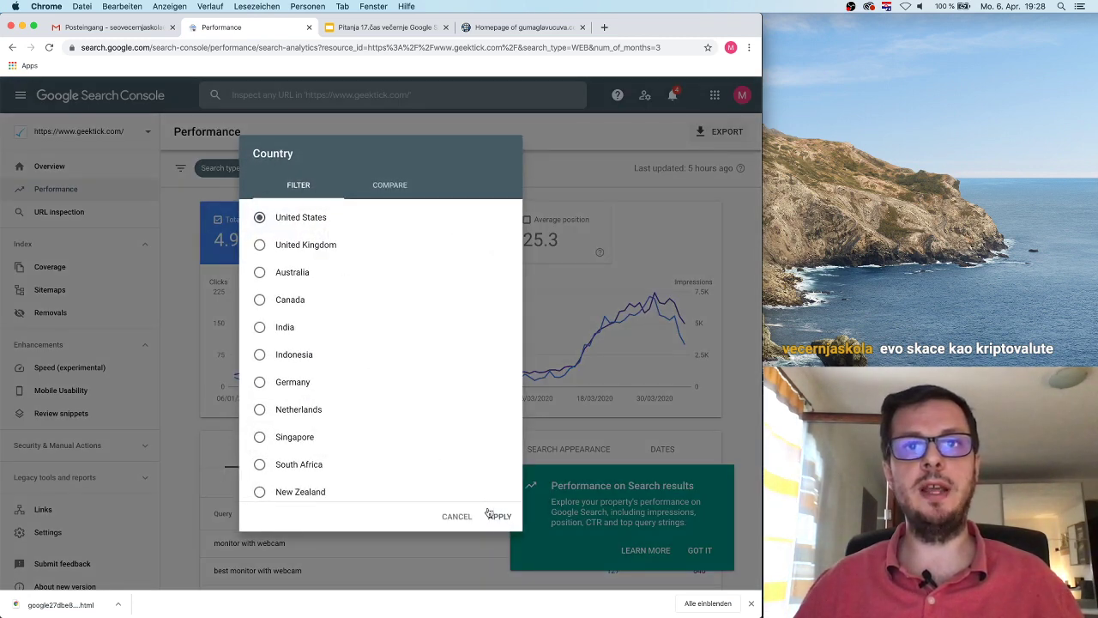
pyautogui.click(498, 517)
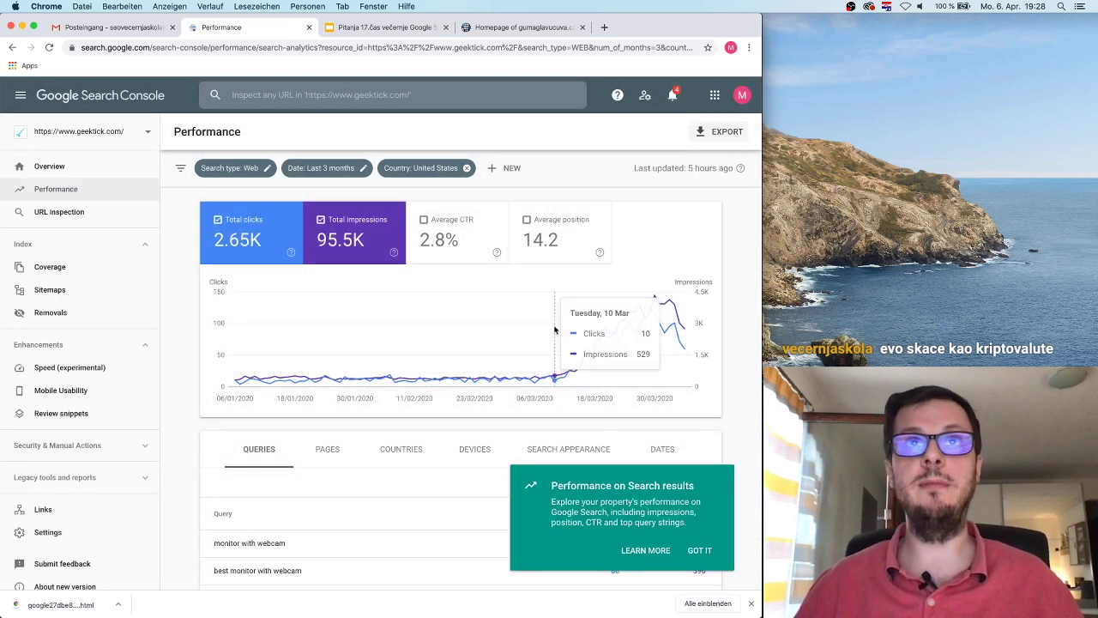
pyautogui.click(466, 168)
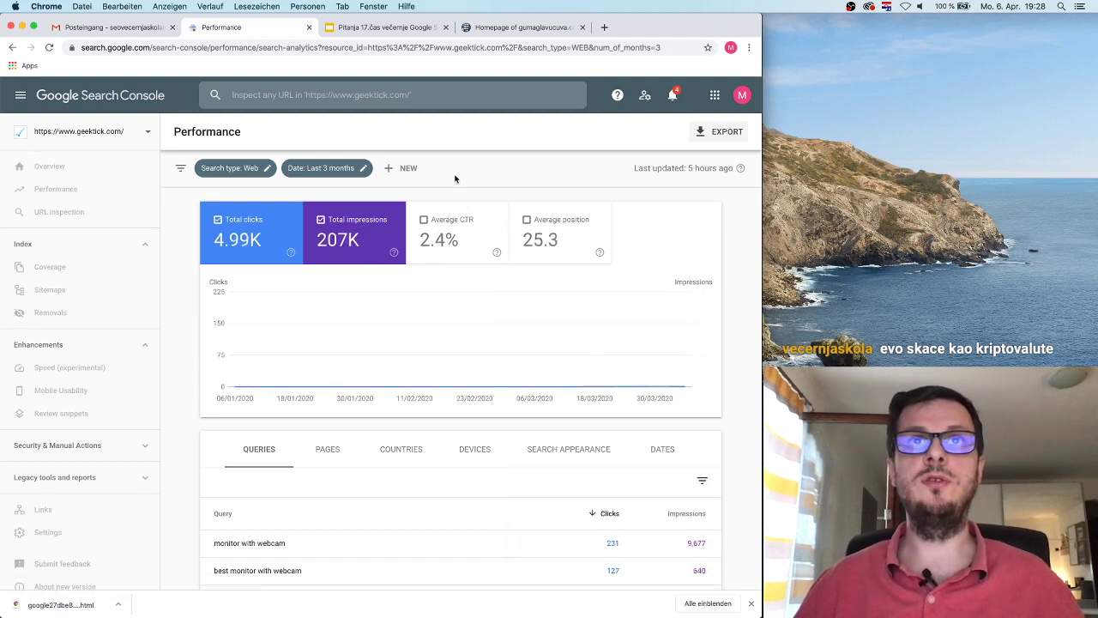
pyautogui.click(408, 168)
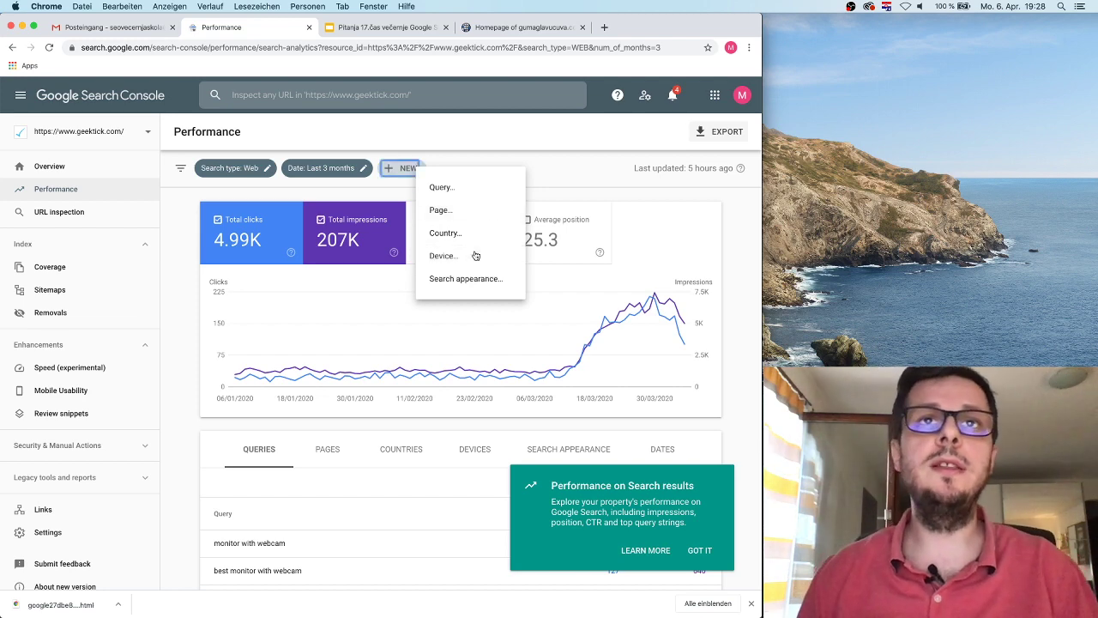
# Step: Compare Desktop vs. Mobile performance, then remove the Device comparison chip
pyautogui.click(476, 254)
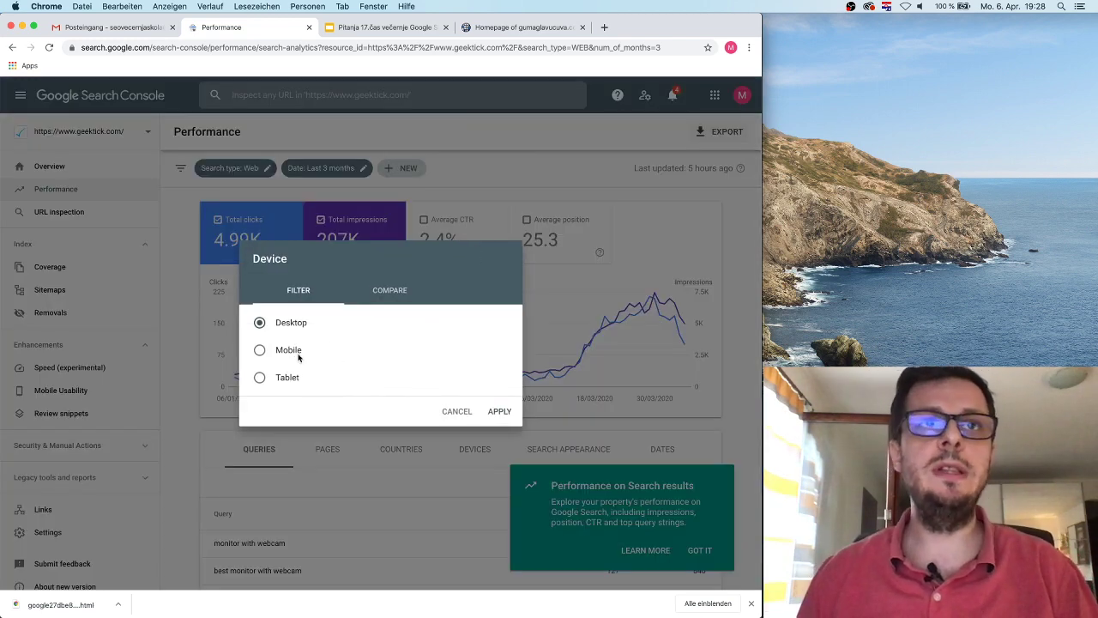
pyautogui.click(383, 296)
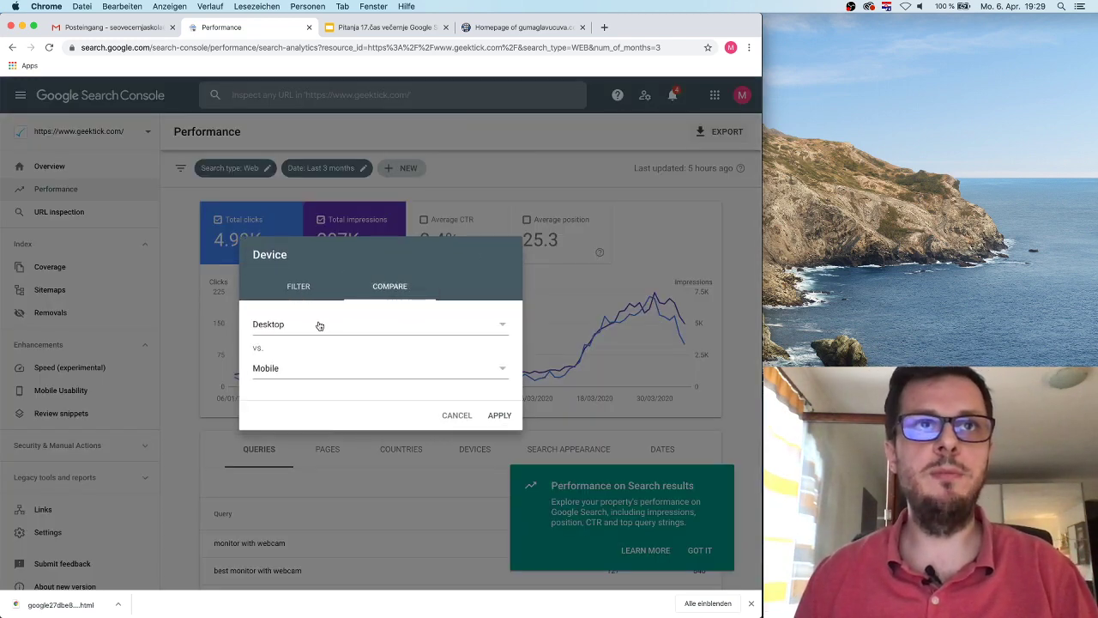
pyautogui.click(499, 415)
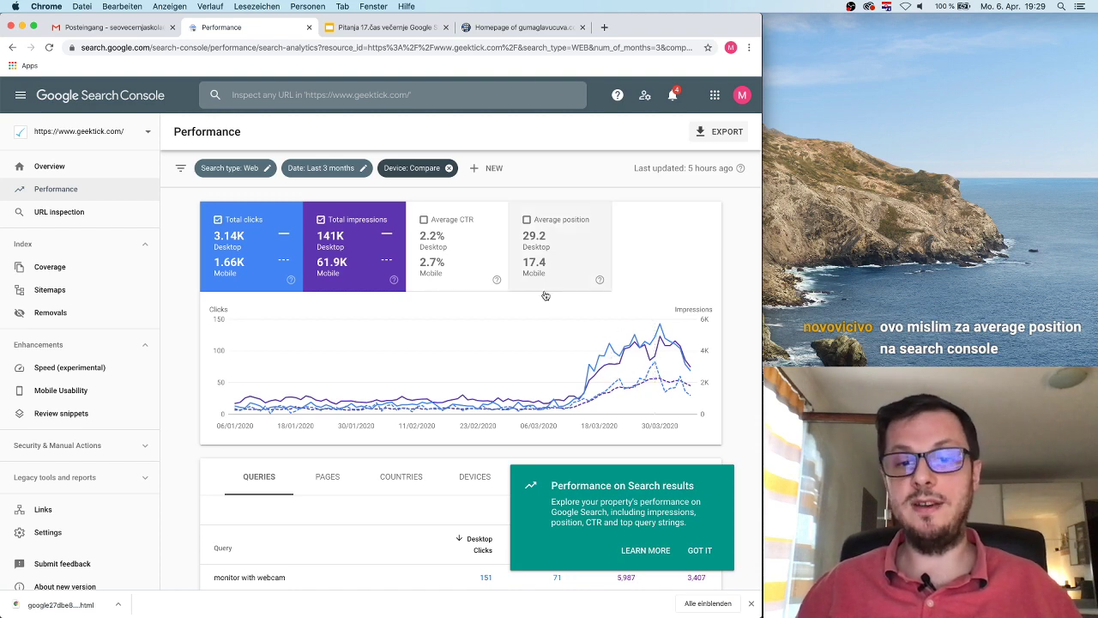
pyautogui.click(448, 168)
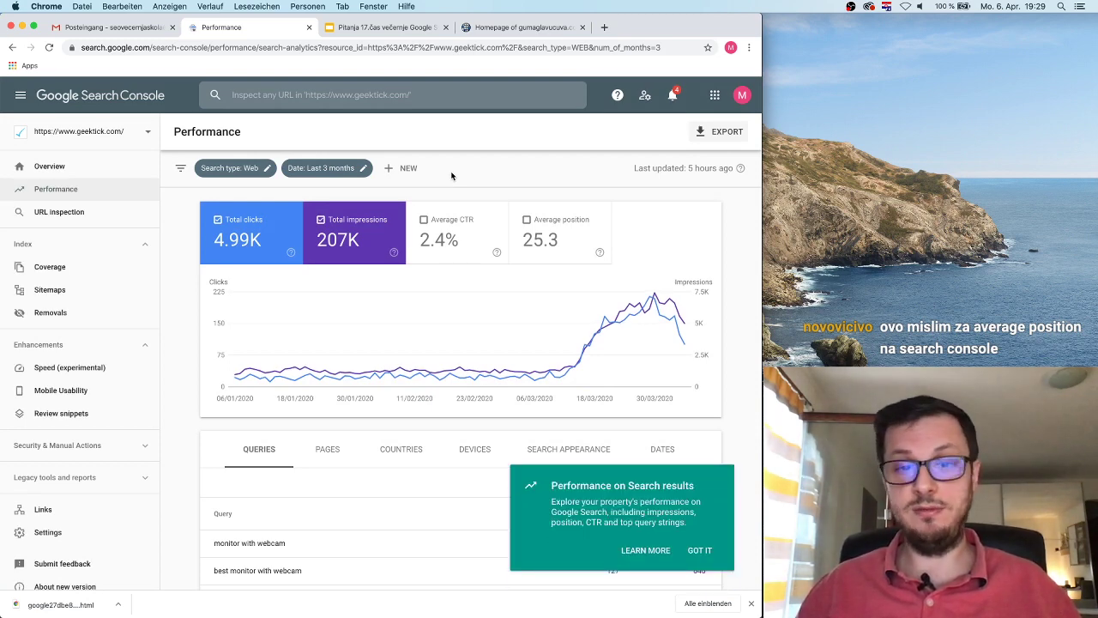
pyautogui.click(408, 168)
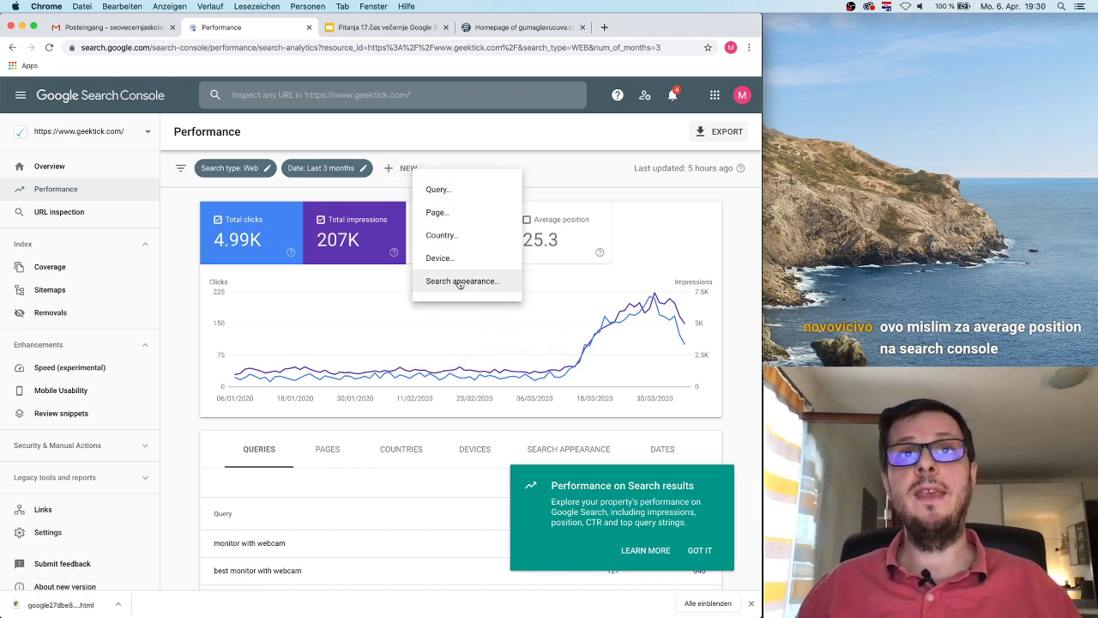
pyautogui.click(462, 281)
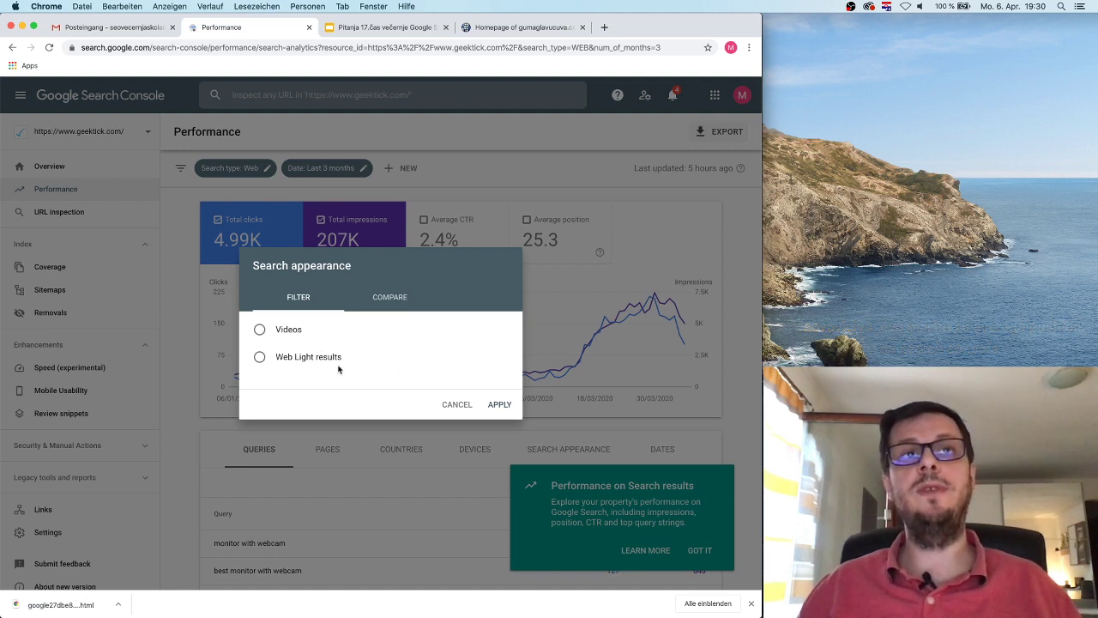
pyautogui.click(456, 405)
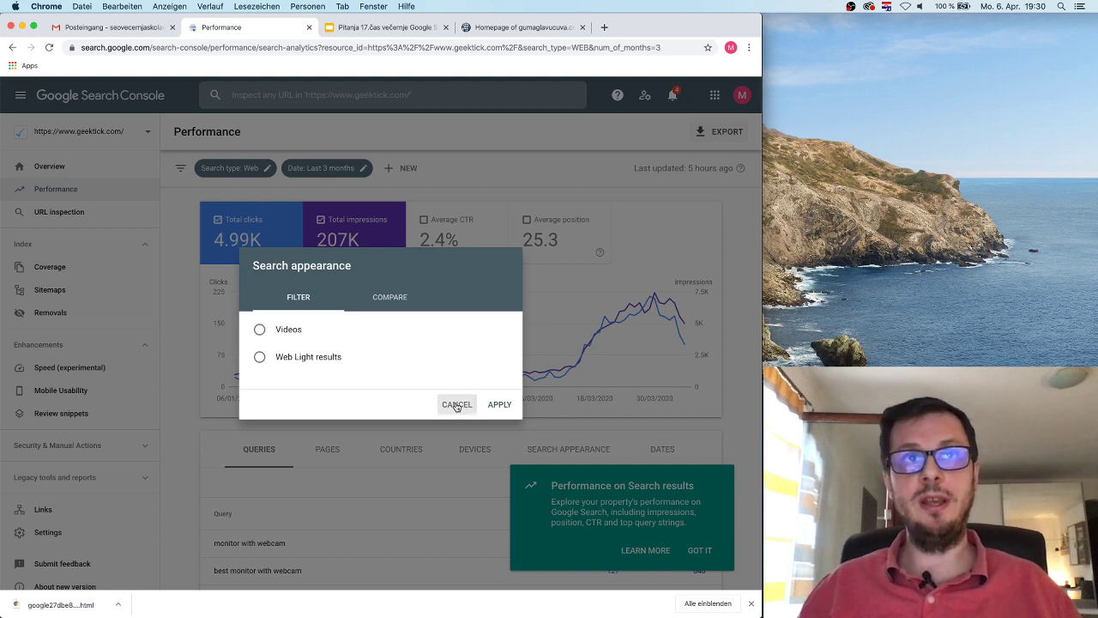
pyautogui.click(404, 169)
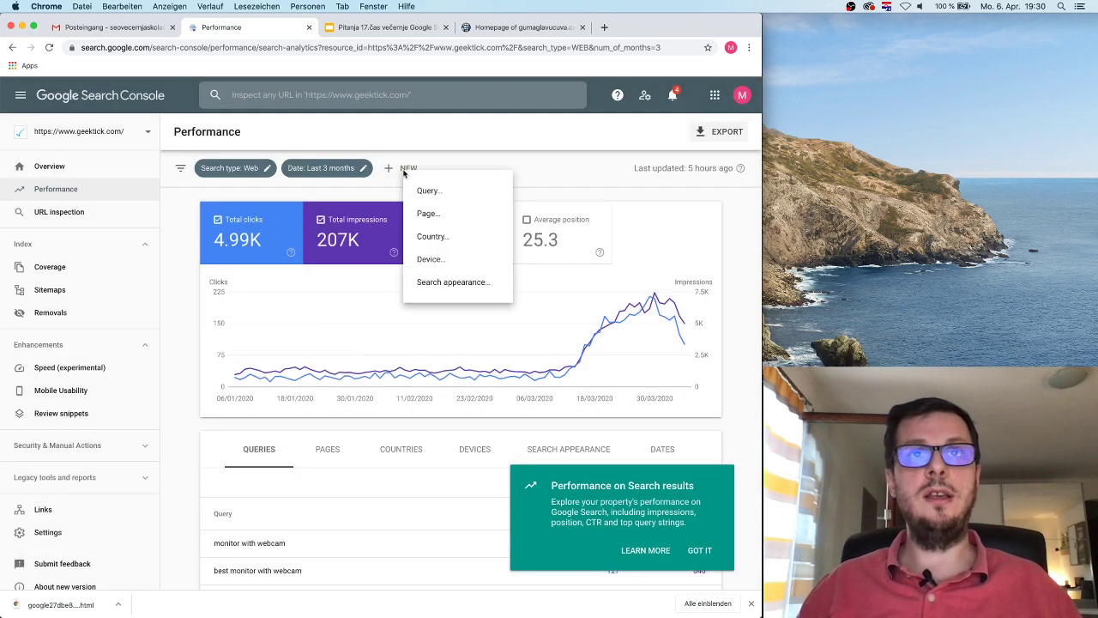
pyautogui.click(454, 281)
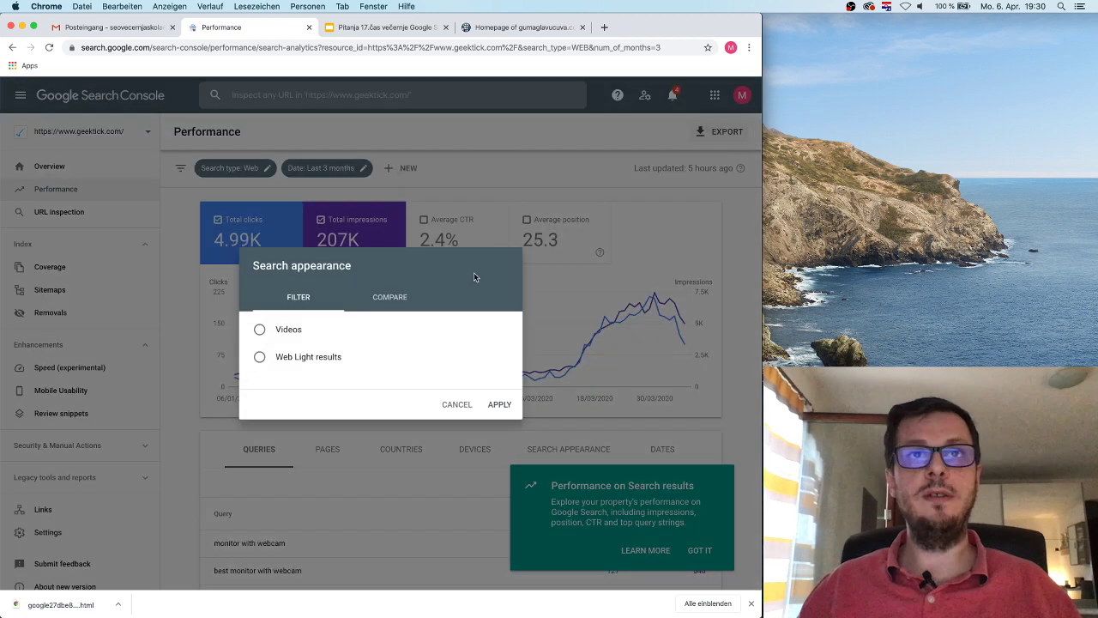
pyautogui.click(452, 406)
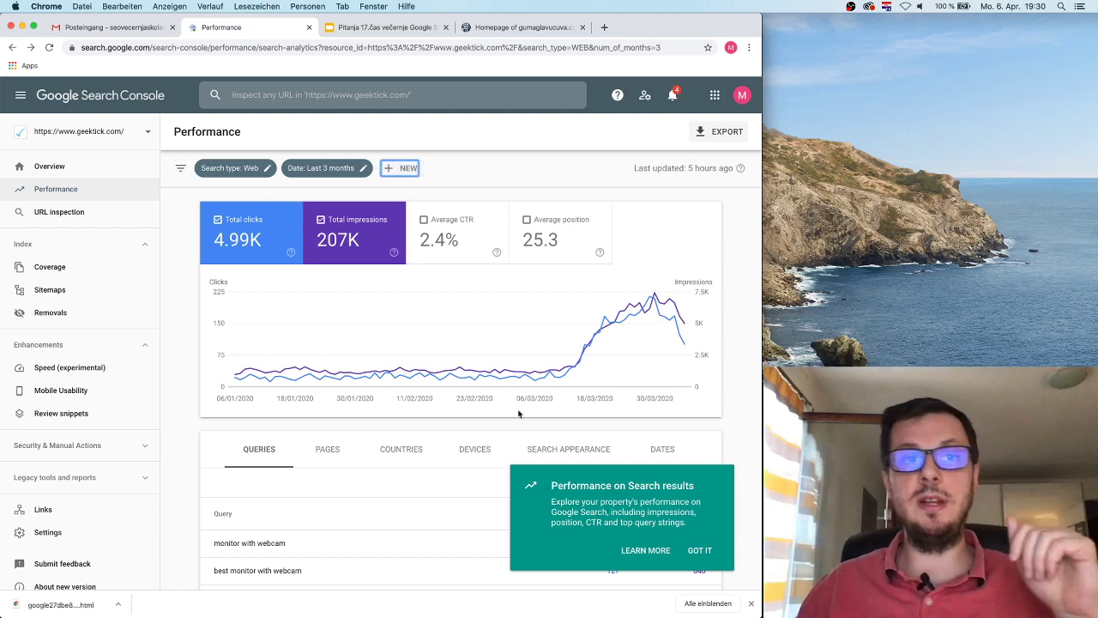
# Step: Dismiss the introduction notice and filter the Queries table to 'monitor with webcam'
pyautogui.scroll(-3, 520, 418)
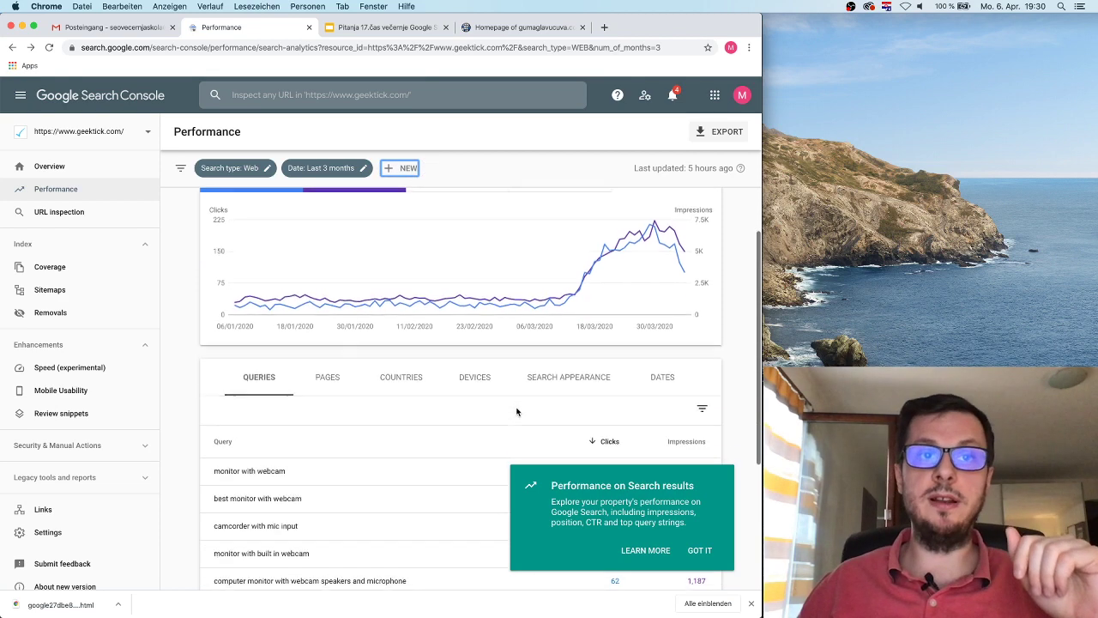
pyautogui.click(696, 552)
pyautogui.scroll(-2, 371, 359)
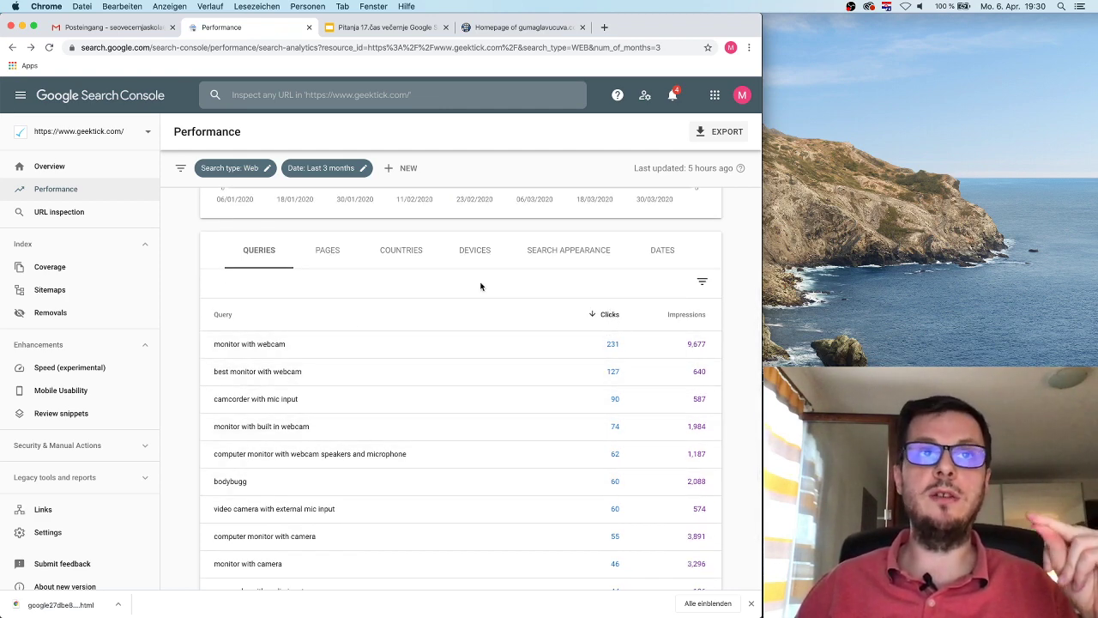
pyautogui.scroll(-1, 300, 348)
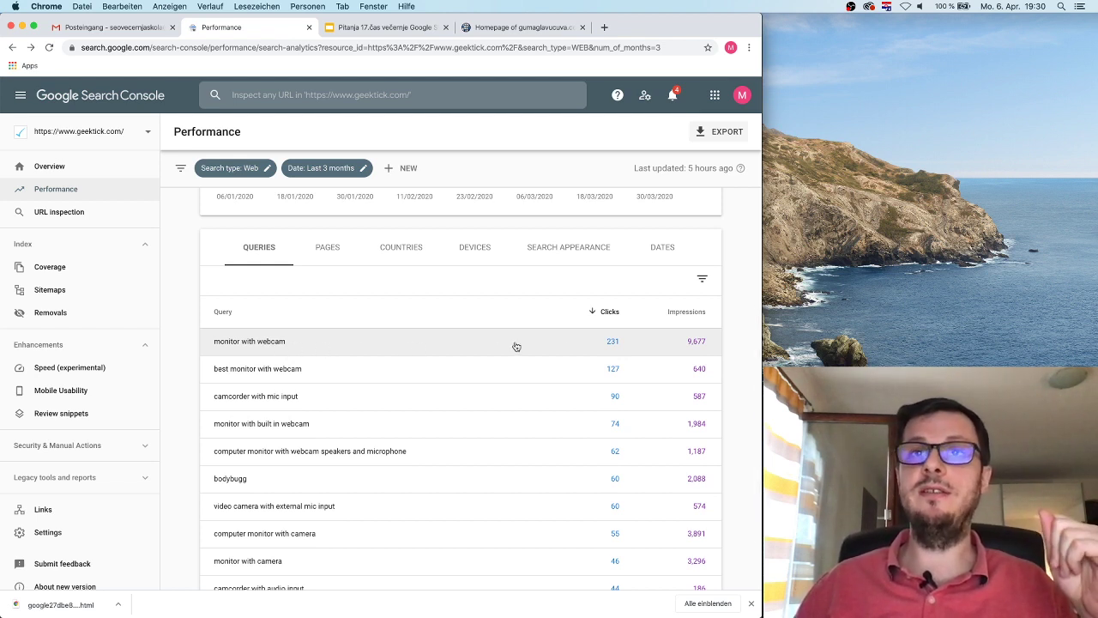
pyautogui.click(406, 341)
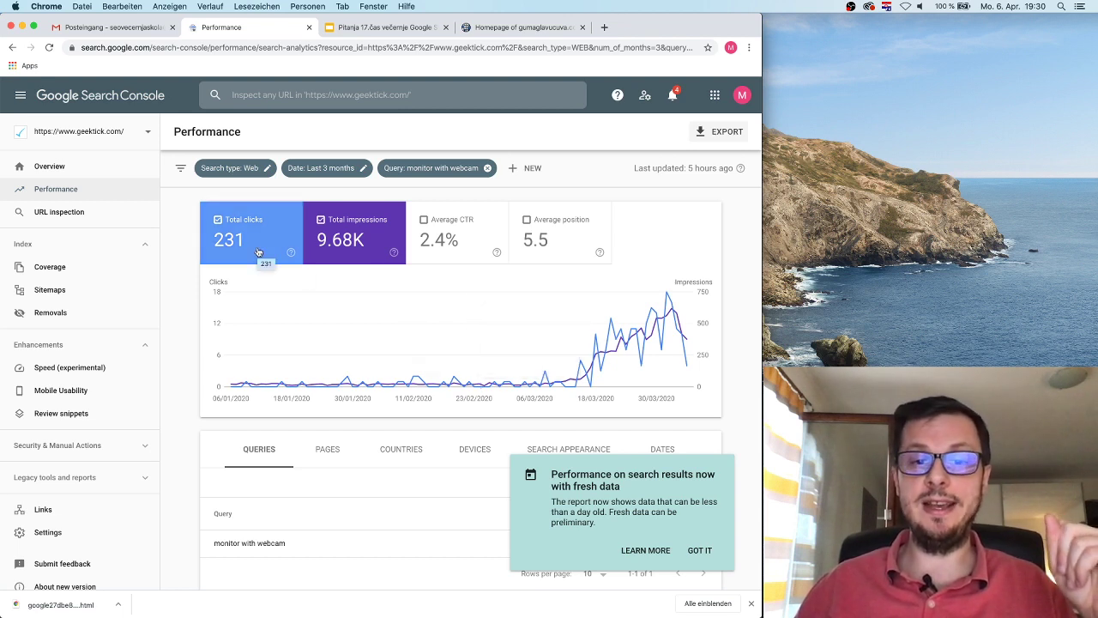
# Step: Toggle the Average CTR and Average position trends on and off for 'monitor with webcam'
pyautogui.click(447, 236)
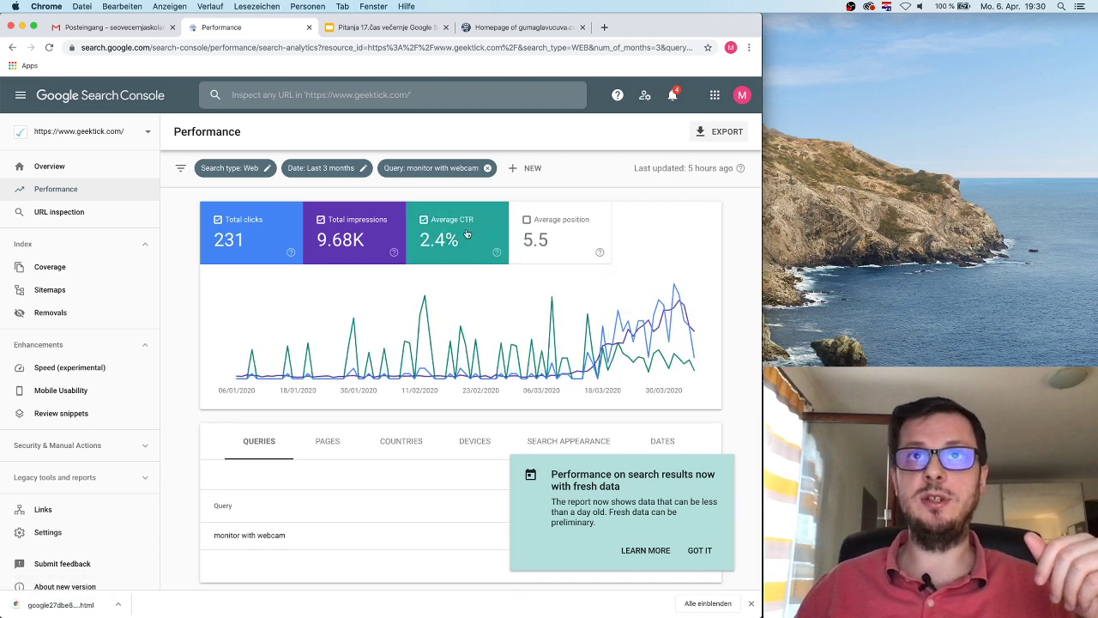
pyautogui.click(469, 239)
pyautogui.click(591, 233)
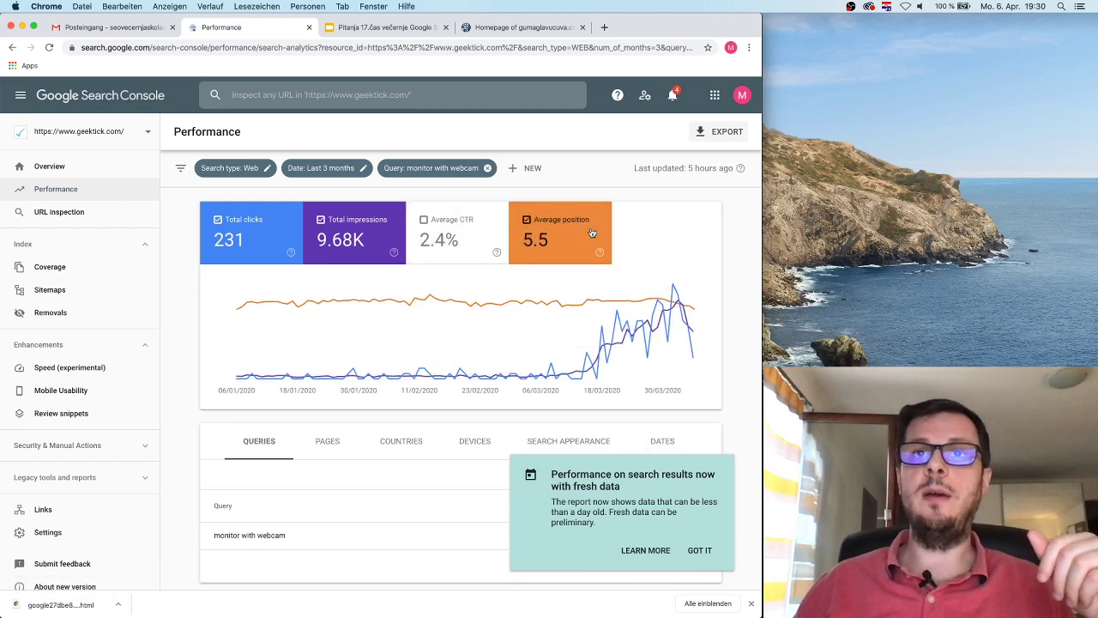
pyautogui.click(543, 229)
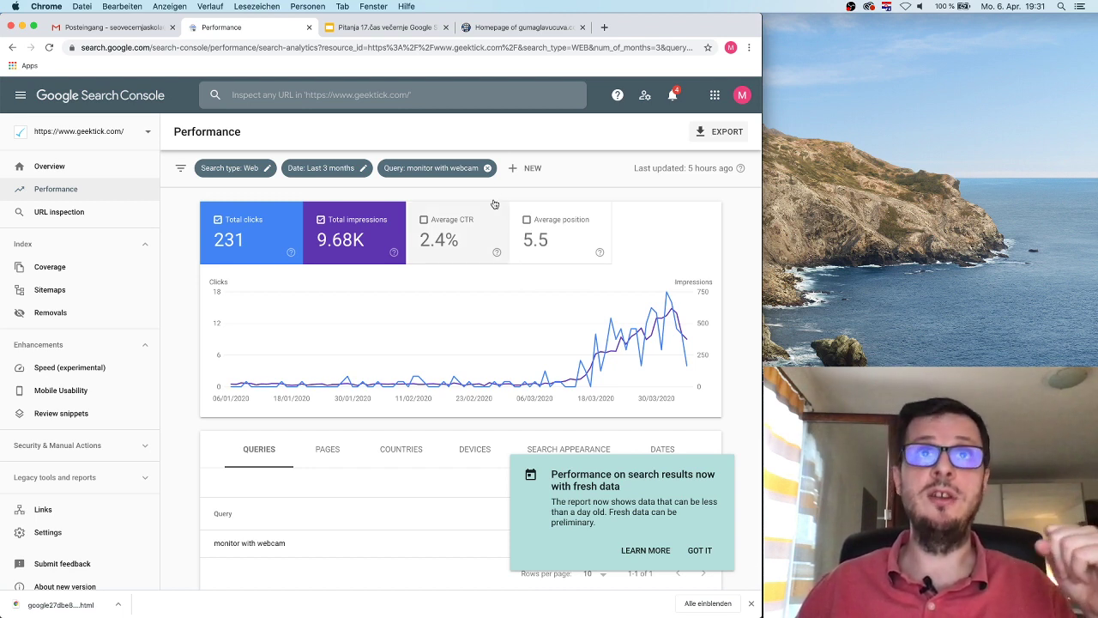
# Step: Remove the 'monitor with webcam' query filter to return to 4.99K clicks and 207K impressions
pyautogui.click(489, 168)
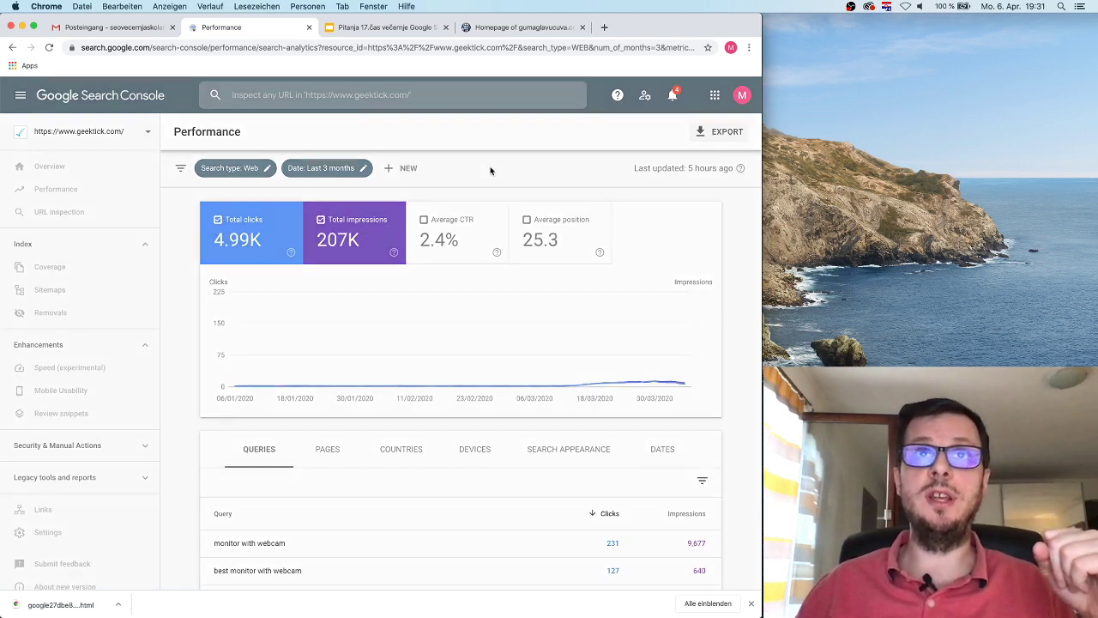
pyautogui.scroll(-5, 554, 307)
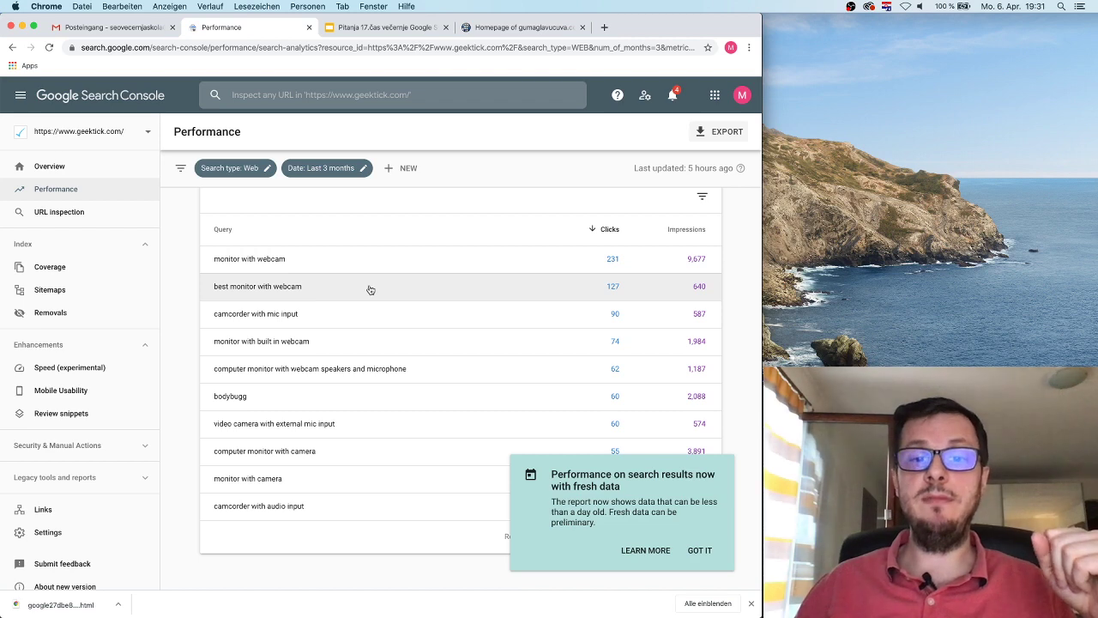
pyautogui.scroll(5, 373, 290)
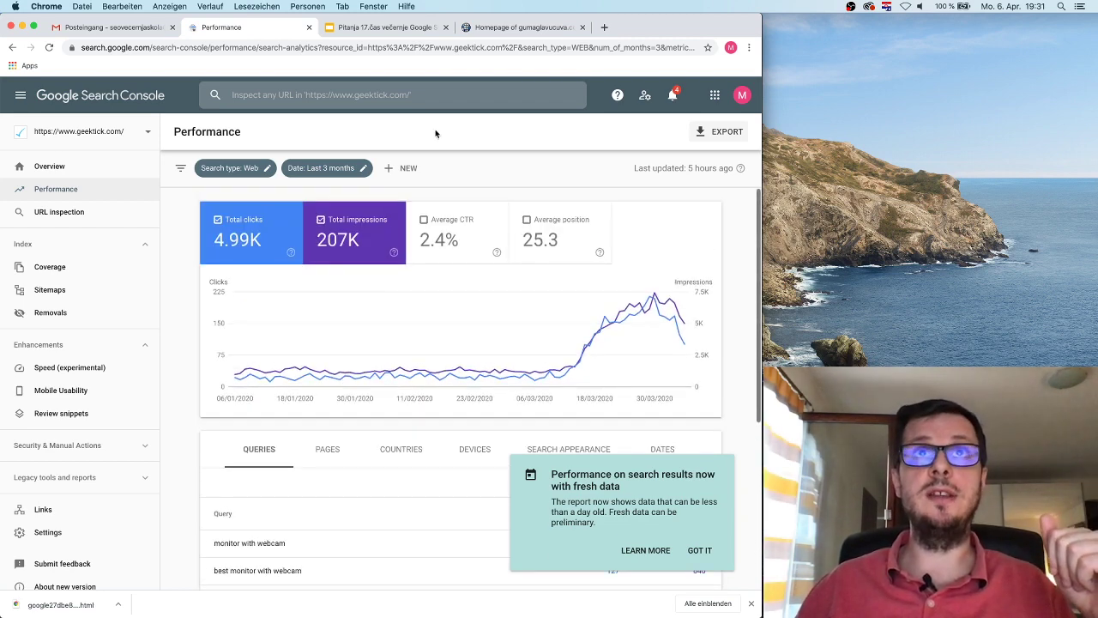
# Step: Load the geektick.com homepage in a new browser tab
pyautogui.click(604, 27)
pyautogui.write('geektick.com')
pyautogui.press('Return')
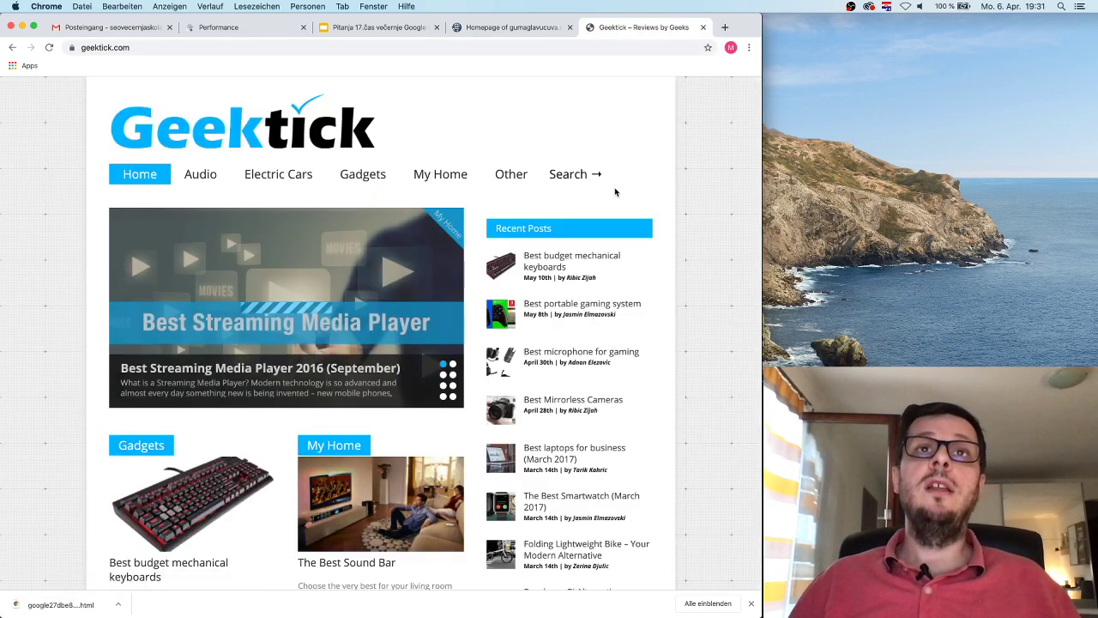
# Step: Search the site for 'monitor' and open the Monitor with Webcam article
pyautogui.click(573, 173)
pyautogui.write('monitor')
pyautogui.press('Return')
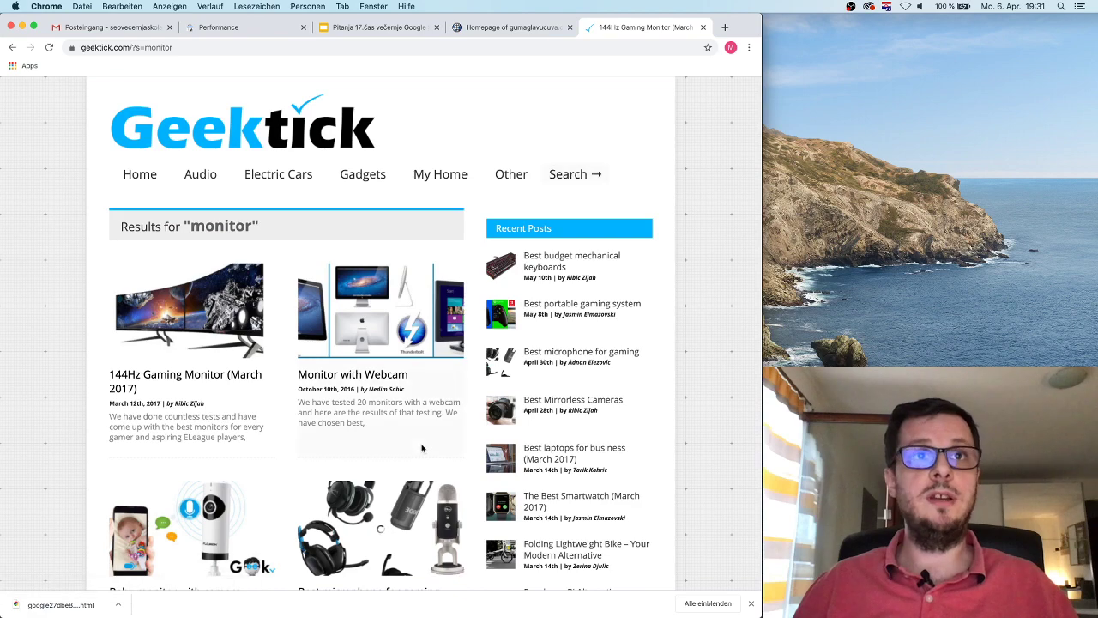
pyautogui.click(352, 375)
# Step: Scroll through the Monitor with Webcam article to the embedded video and back to the top
pyautogui.scroll(-3, 389, 446)
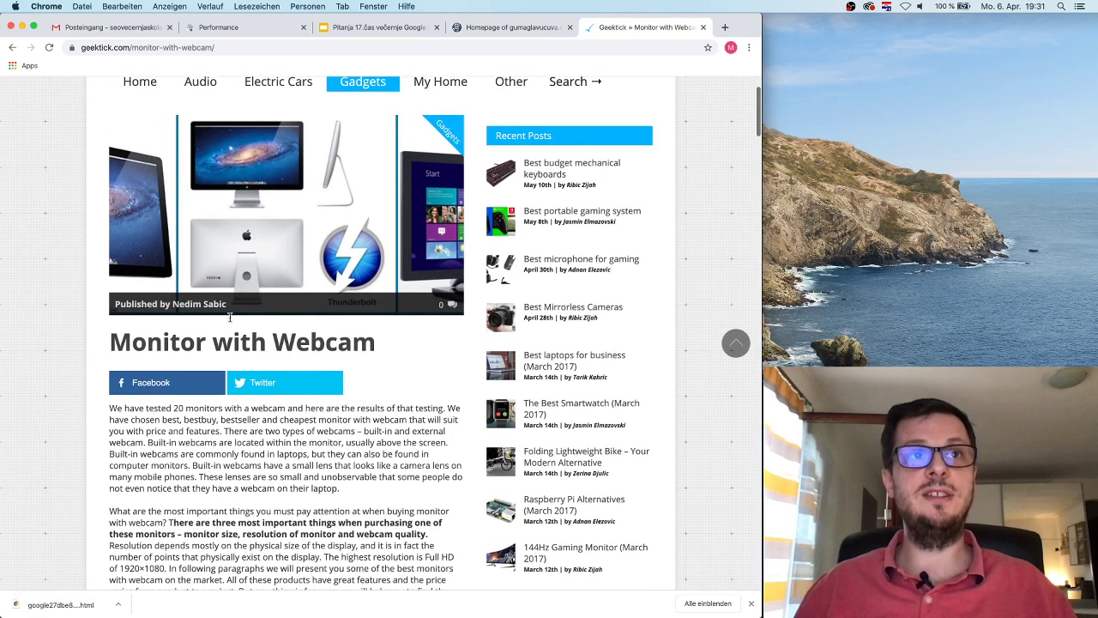
pyautogui.scroll(-10, 420, 364)
pyautogui.scroll(12, 420, 365)
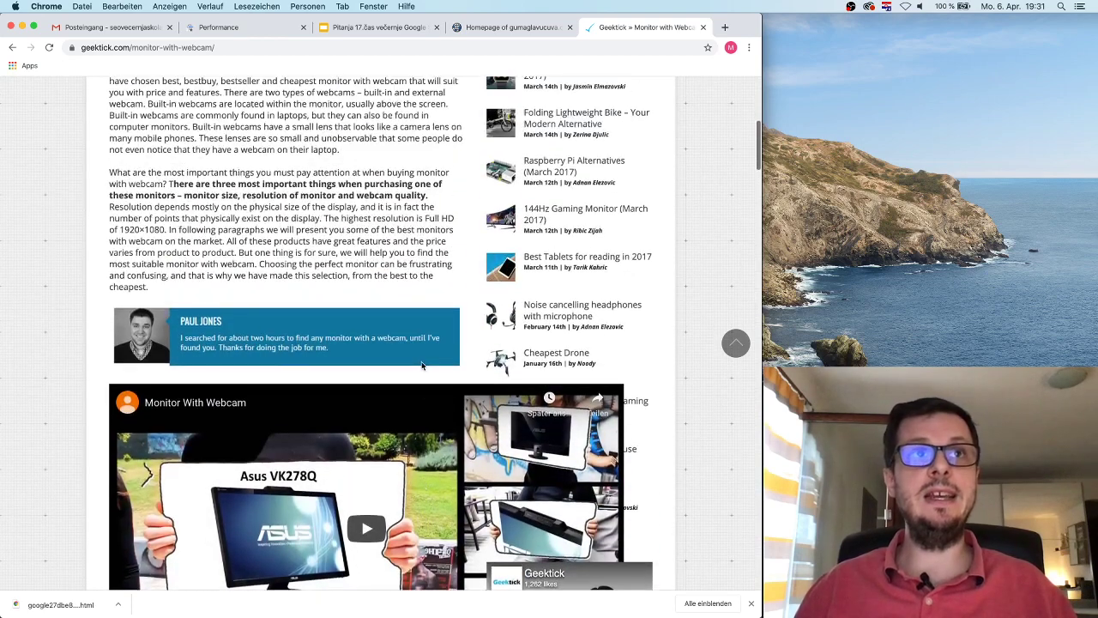
pyautogui.scroll(1, 421, 365)
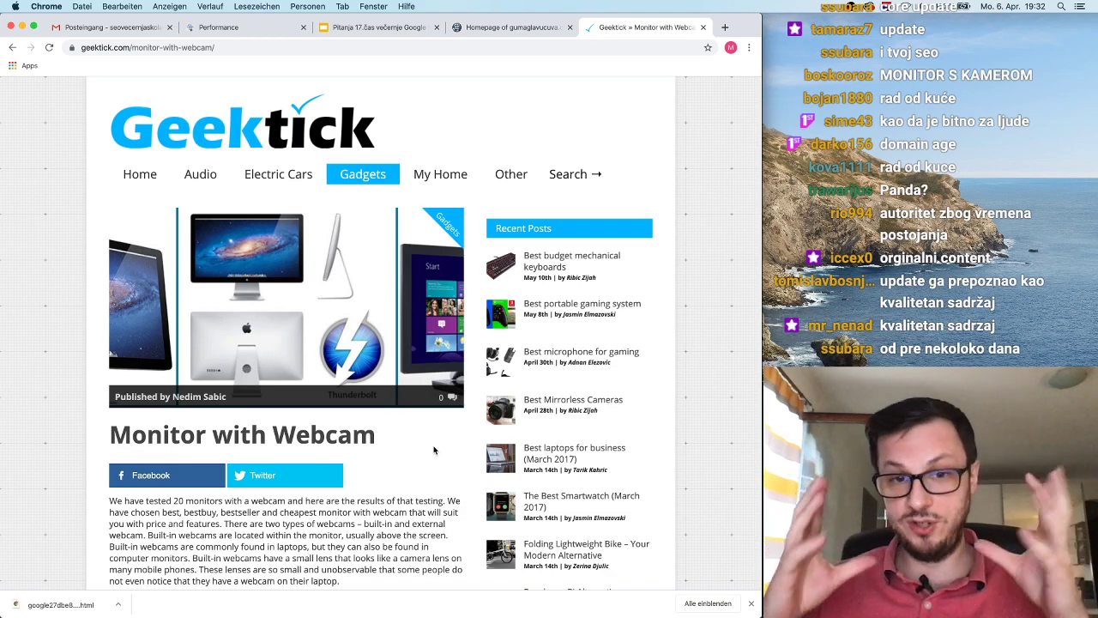
pyautogui.scroll(-10, 435, 450)
pyautogui.scroll(-3, 435, 448)
pyautogui.scroll(3, 431, 409)
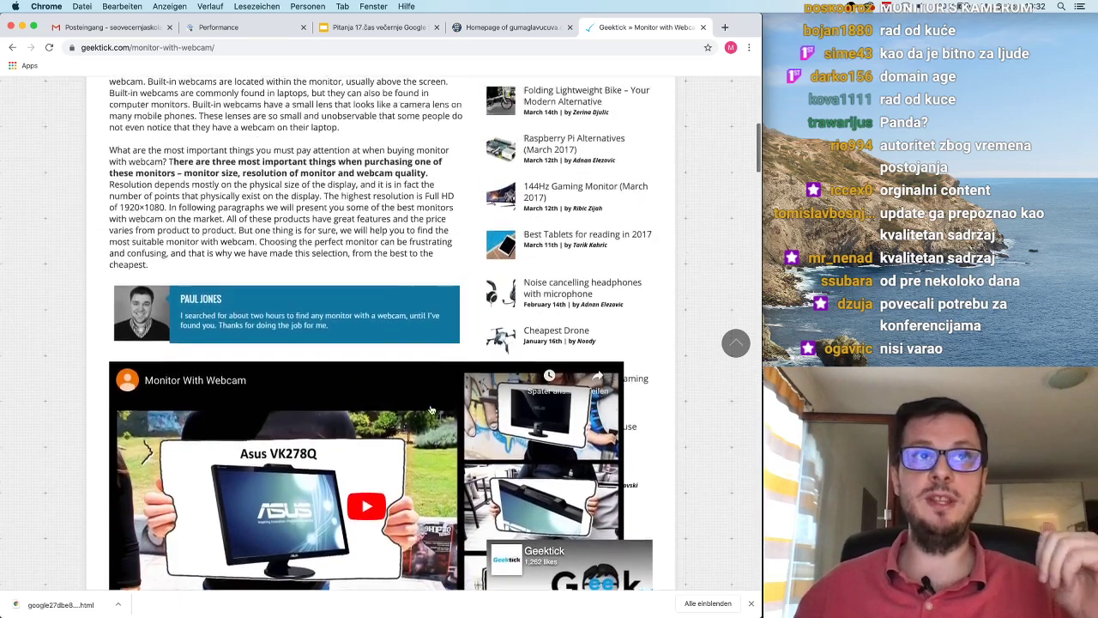
pyautogui.scroll(-4, 431, 409)
pyautogui.scroll(10, 431, 409)
pyautogui.scroll(-3, 431, 410)
pyautogui.scroll(-3, 432, 409)
pyautogui.scroll(5, 432, 410)
pyautogui.scroll(-3, 432, 410)
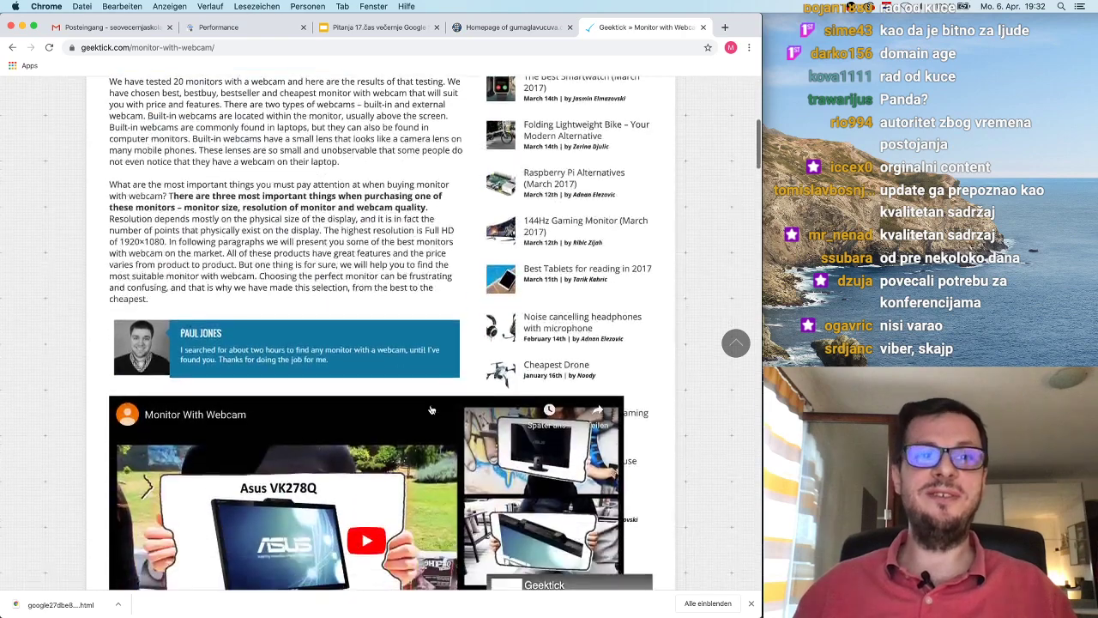
pyautogui.scroll(-10, 431, 409)
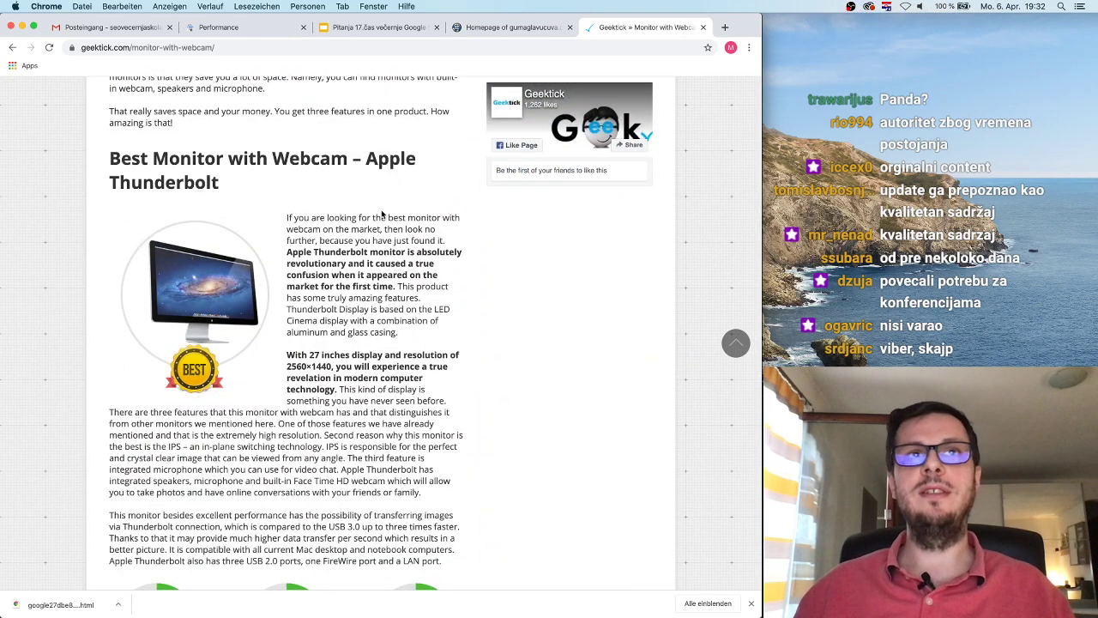
pyautogui.scroll(-1, 382, 215)
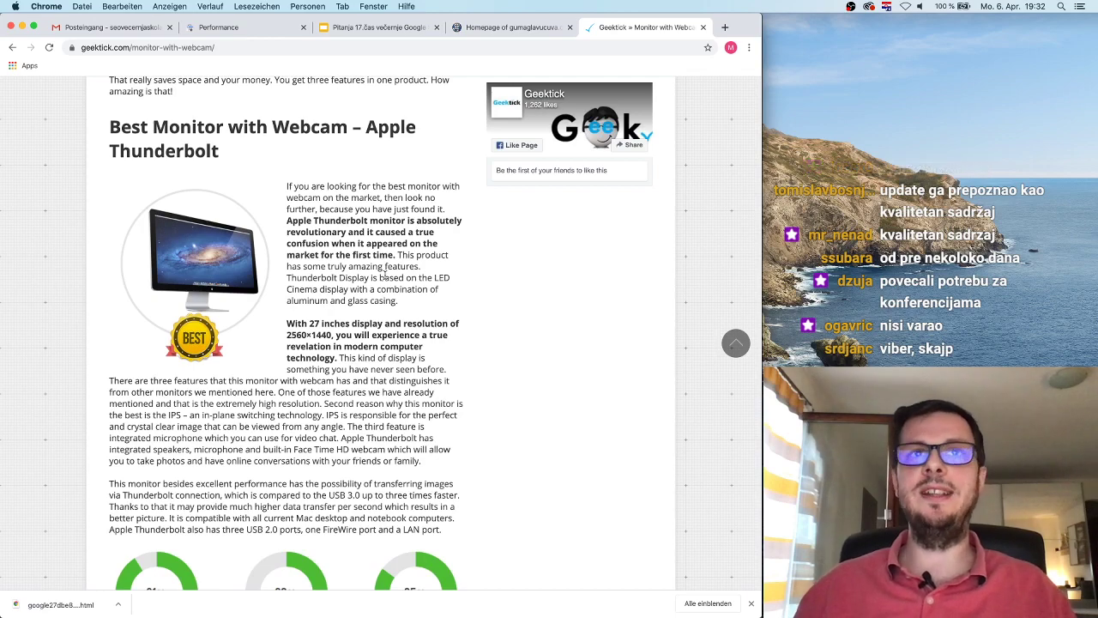
pyautogui.scroll(-5, 375, 313)
pyautogui.scroll(8, 377, 312)
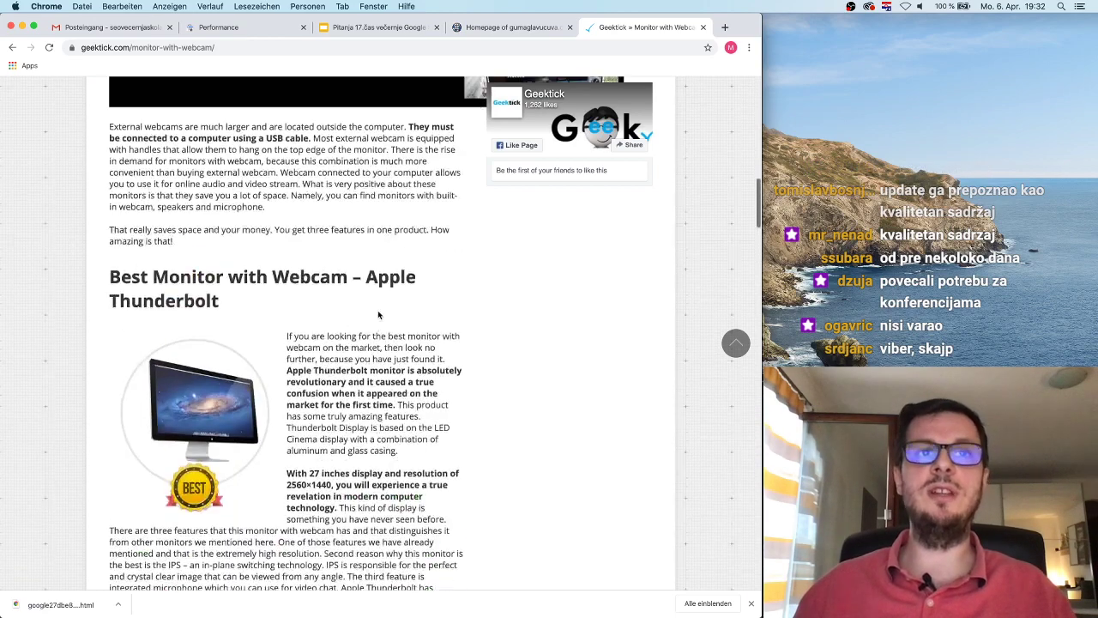
pyautogui.scroll(-16, 379, 313)
pyautogui.scroll(8, 377, 312)
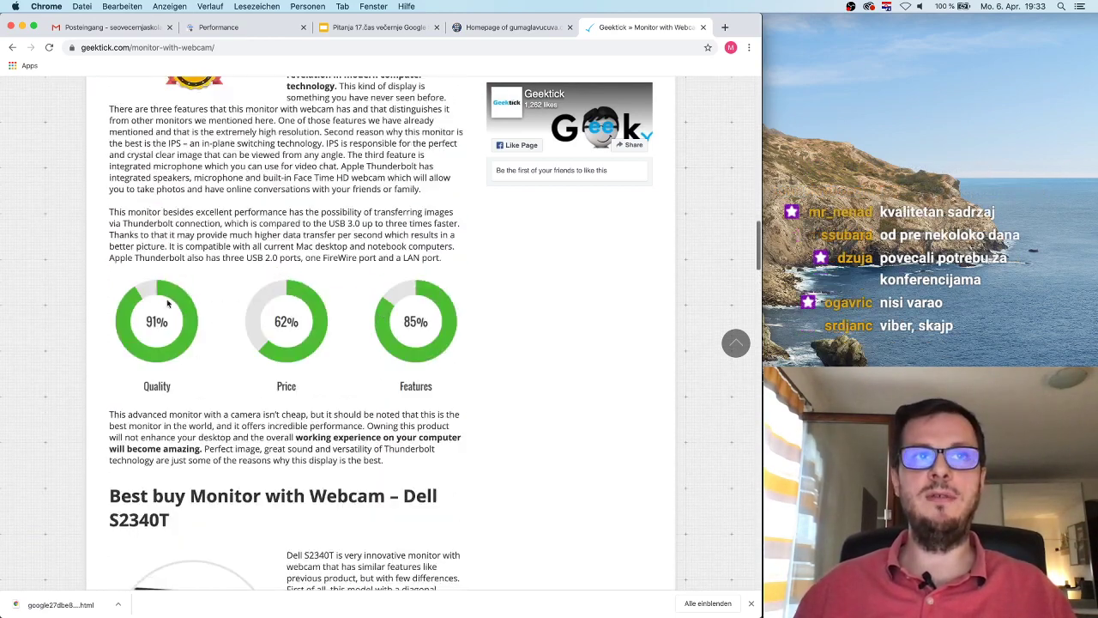
pyautogui.scroll(-6, 355, 324)
pyautogui.scroll(20, 355, 324)
pyautogui.scroll(11, 354, 324)
pyautogui.scroll(-20, 355, 324)
pyautogui.scroll(-15, 354, 325)
pyautogui.scroll(5, 287, 269)
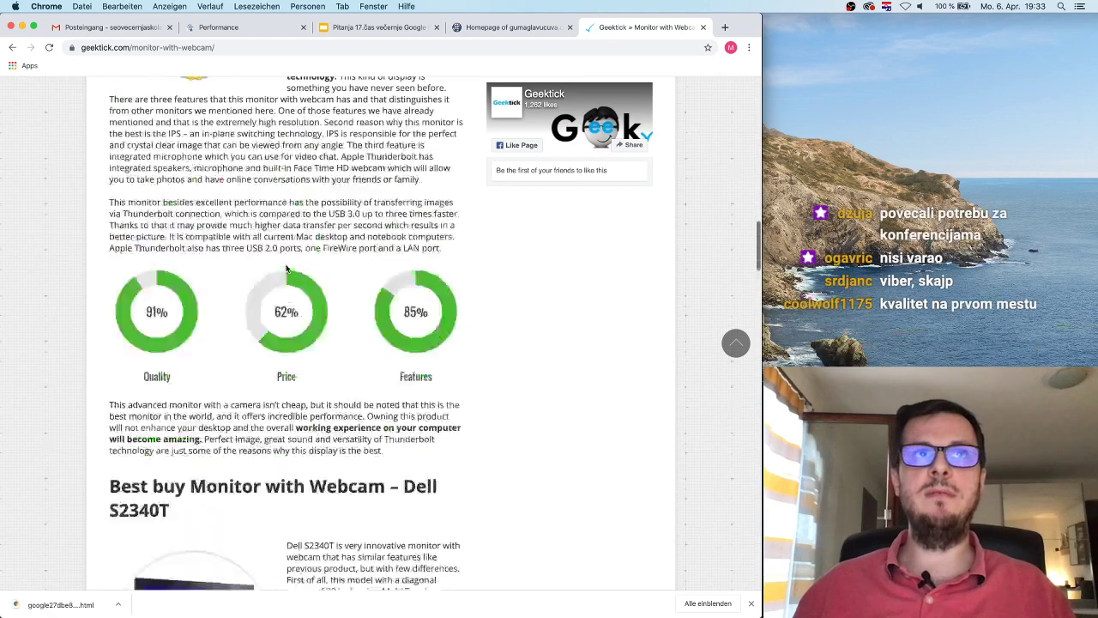
pyautogui.scroll(9, 288, 269)
pyautogui.scroll(-1, 159, 149)
pyautogui.moveTo(144, 146); pyautogui.dragTo(227, 174)
pyautogui.scroll(-10, 260, 187)
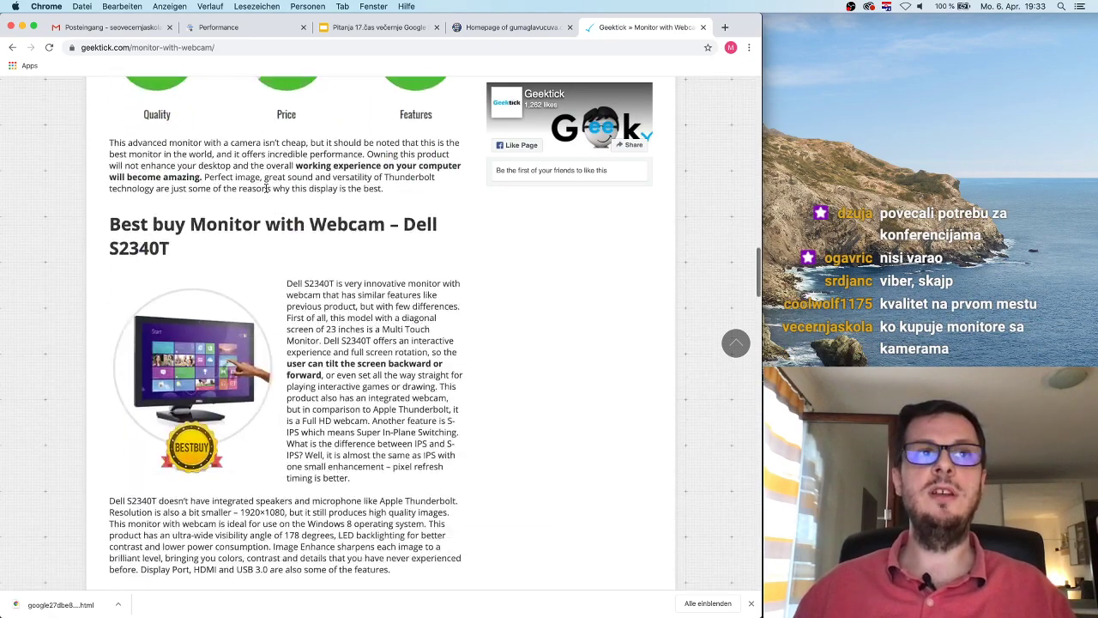
pyautogui.moveTo(110, 220); pyautogui.dragTo(388, 227)
pyautogui.click(361, 257)
pyautogui.scroll(-10, 362, 258)
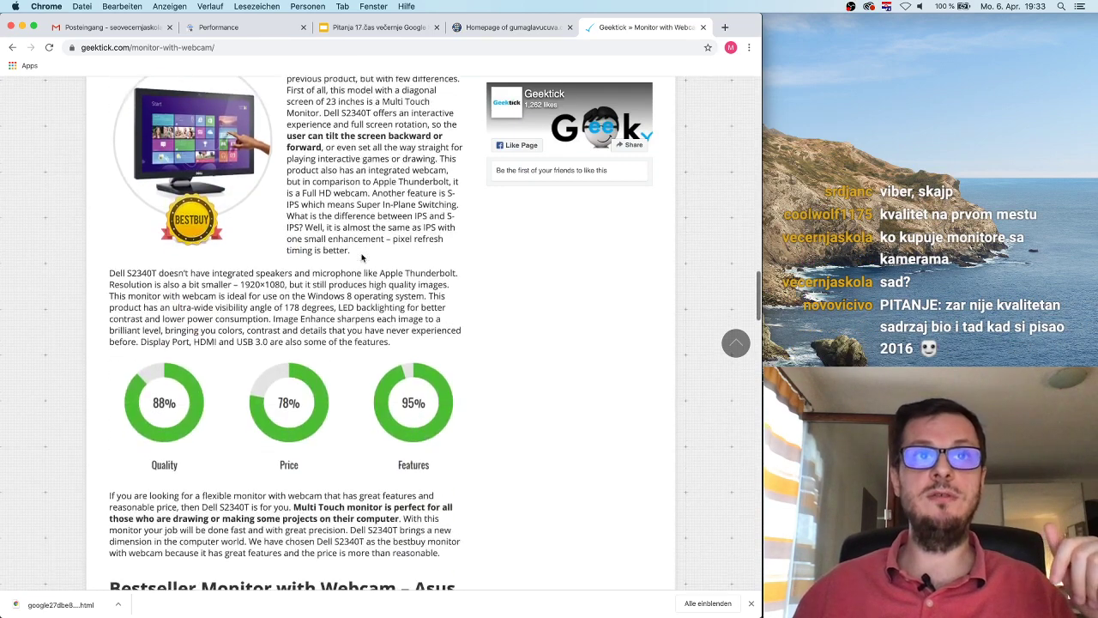
pyautogui.moveTo(109, 205); pyautogui.dragTo(351, 207)
pyautogui.scroll(-1, 399, 279)
pyautogui.scroll(-8, 399, 279)
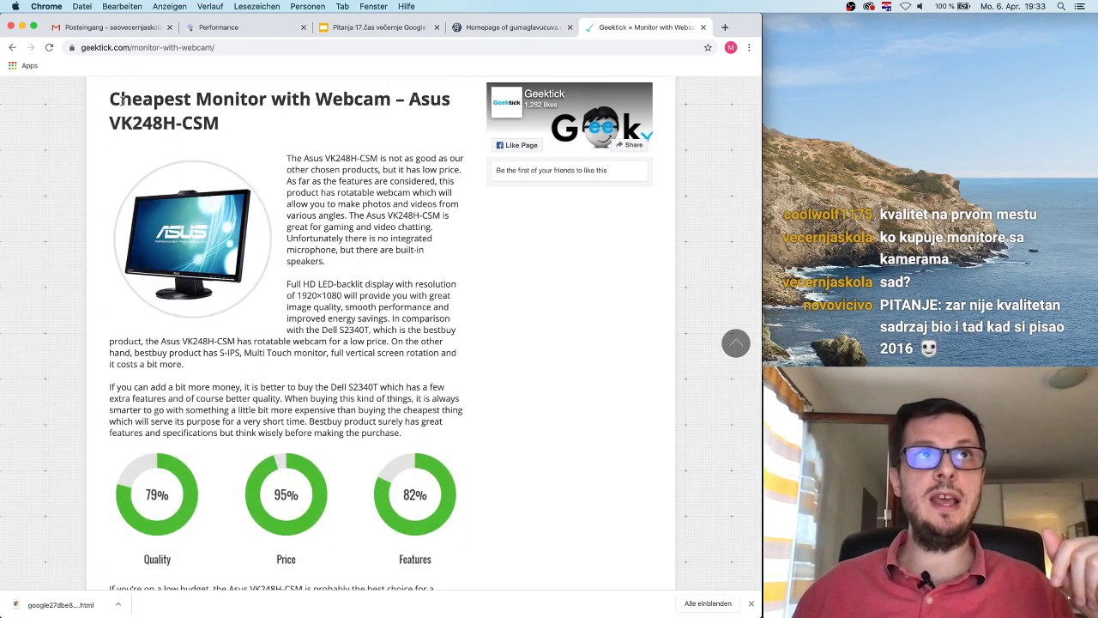
pyautogui.moveTo(115, 98); pyautogui.dragTo(282, 156)
pyautogui.click(379, 269)
pyautogui.scroll(-8, 384, 279)
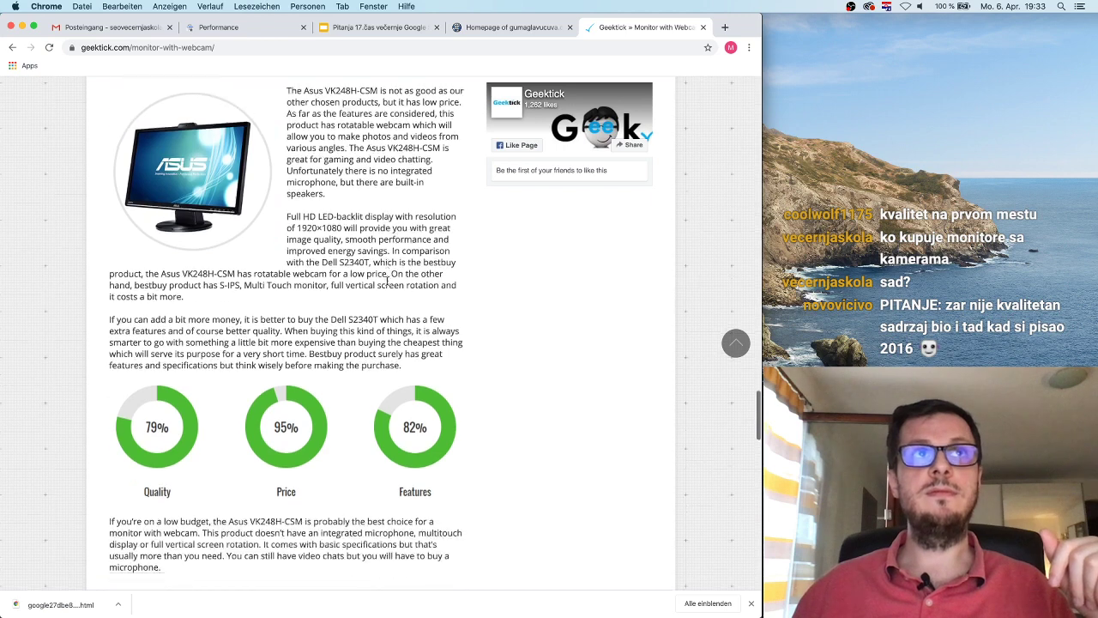
pyautogui.scroll(-2, 387, 284)
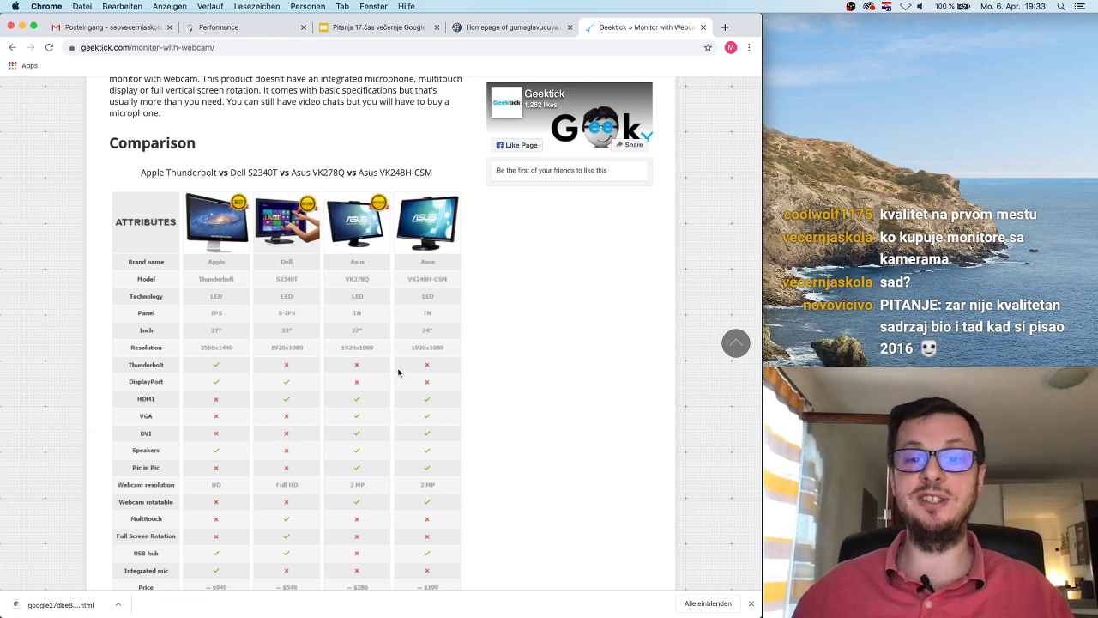
pyautogui.scroll(-8, 398, 372)
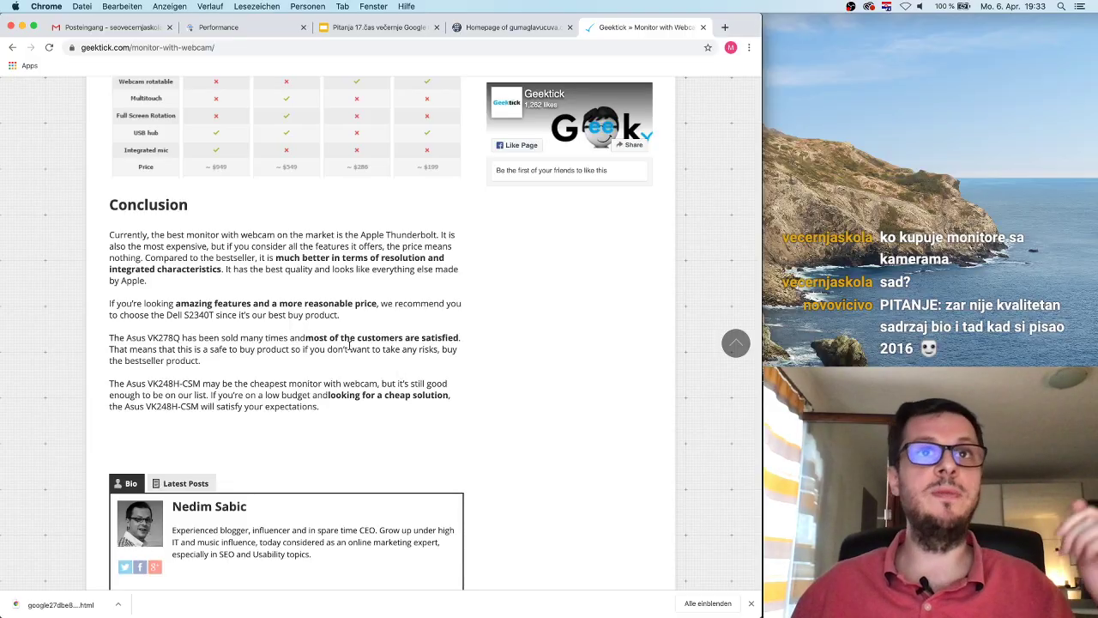
pyautogui.scroll(15, 315, 293)
pyautogui.scroll(15, 315, 293)
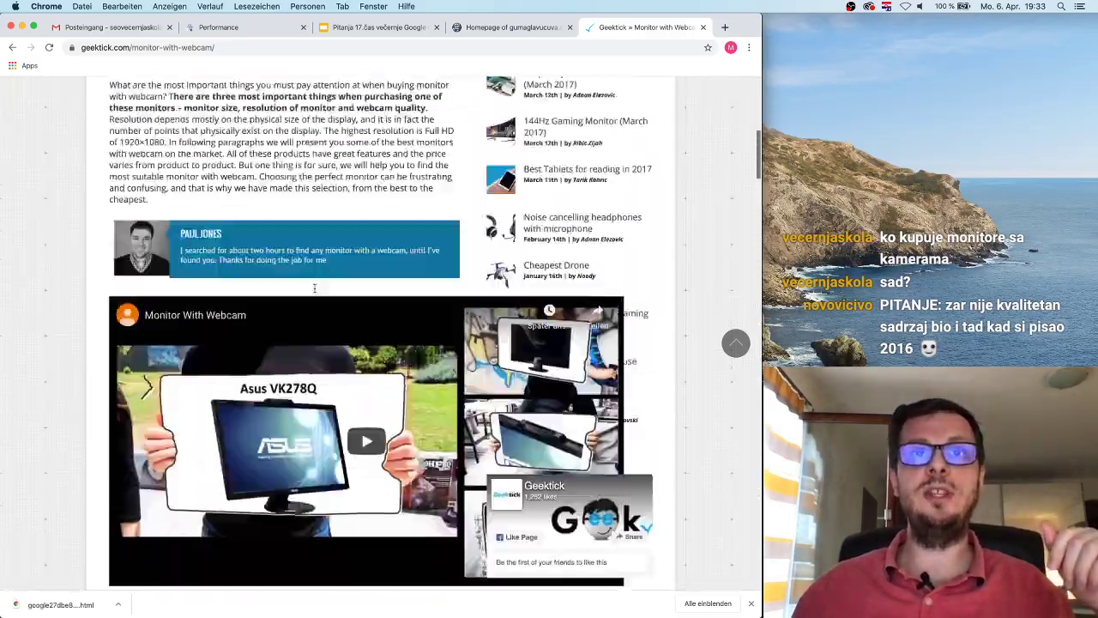
pyautogui.scroll(-15, 315, 293)
pyautogui.scroll(-20, 315, 287)
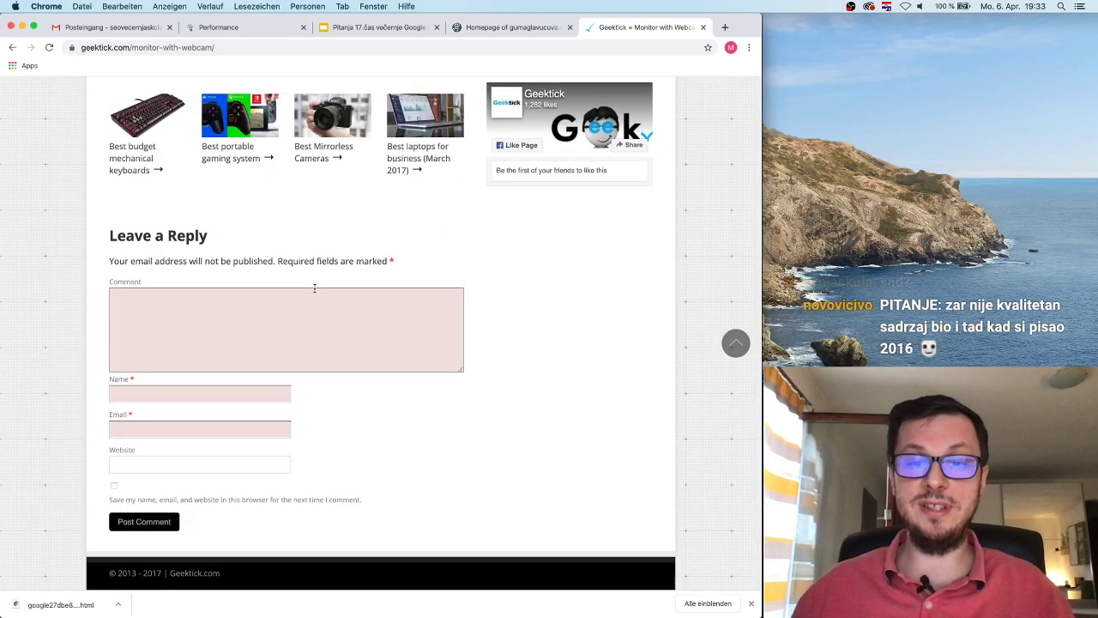
pyautogui.scroll(10, 344, 302)
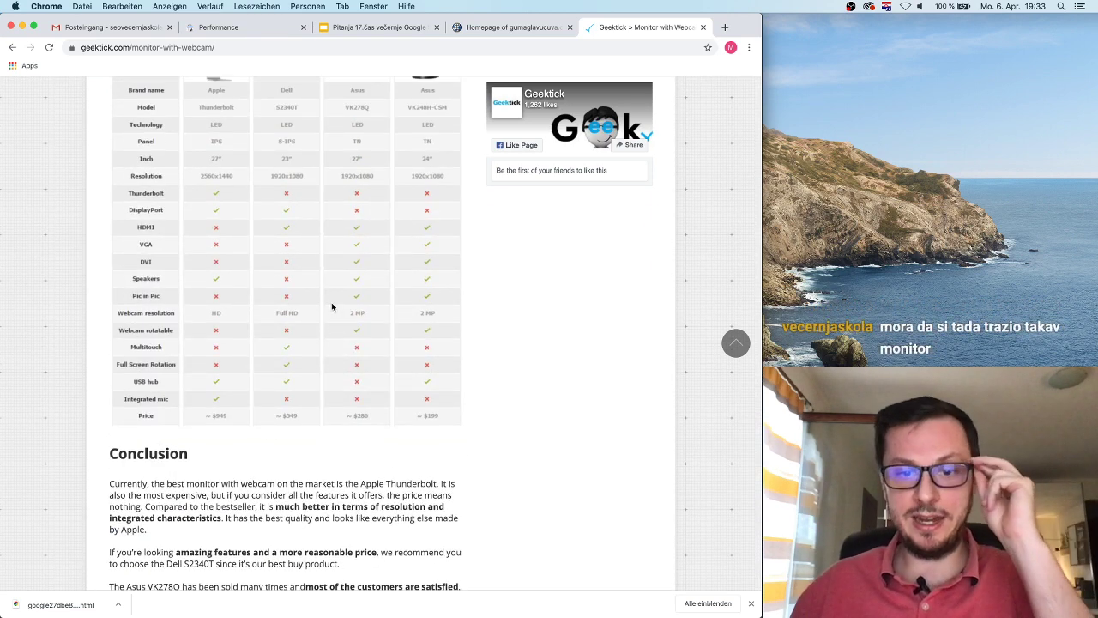
pyautogui.scroll(15, 343, 305)
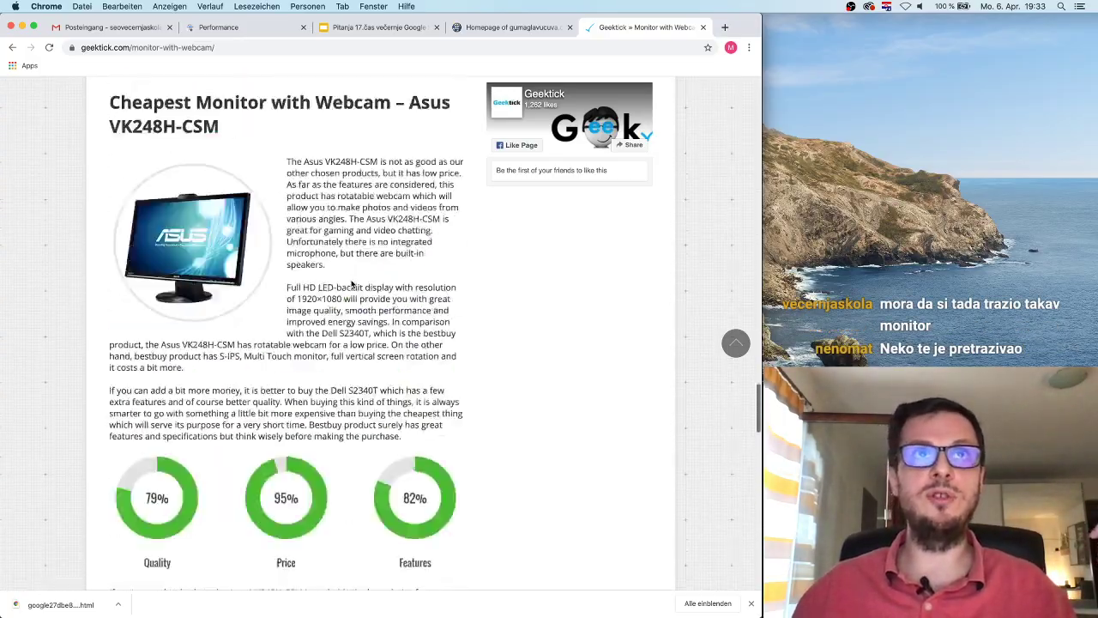
pyautogui.scroll(15, 351, 279)
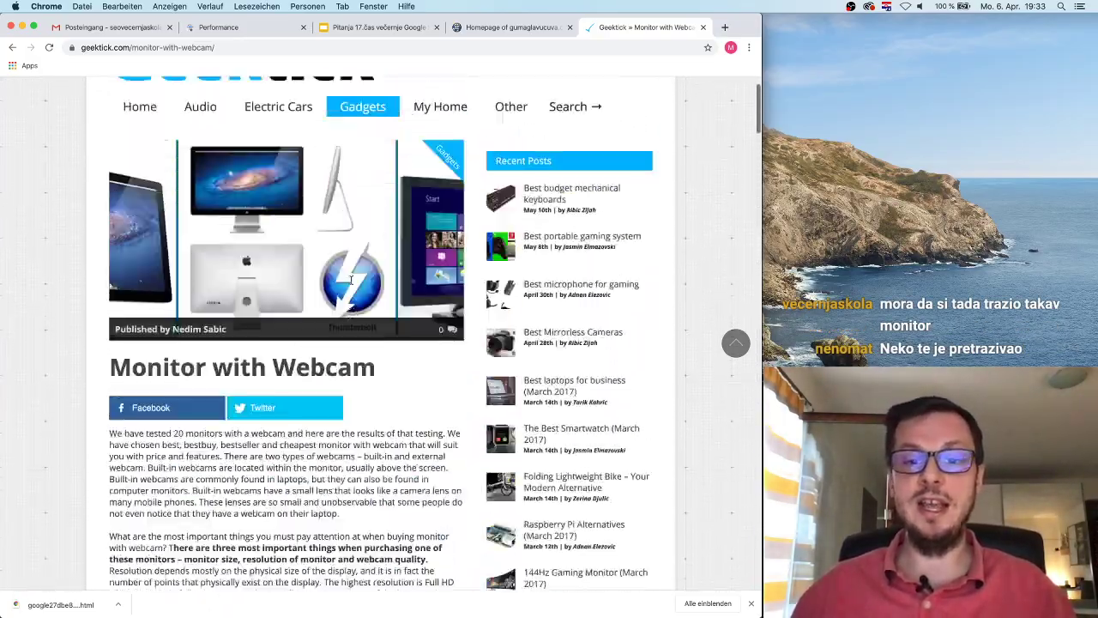
# Step: Dismiss Search Console's fresh data notice and go back to the Monitor with Webcam article
pyautogui.click(221, 29)
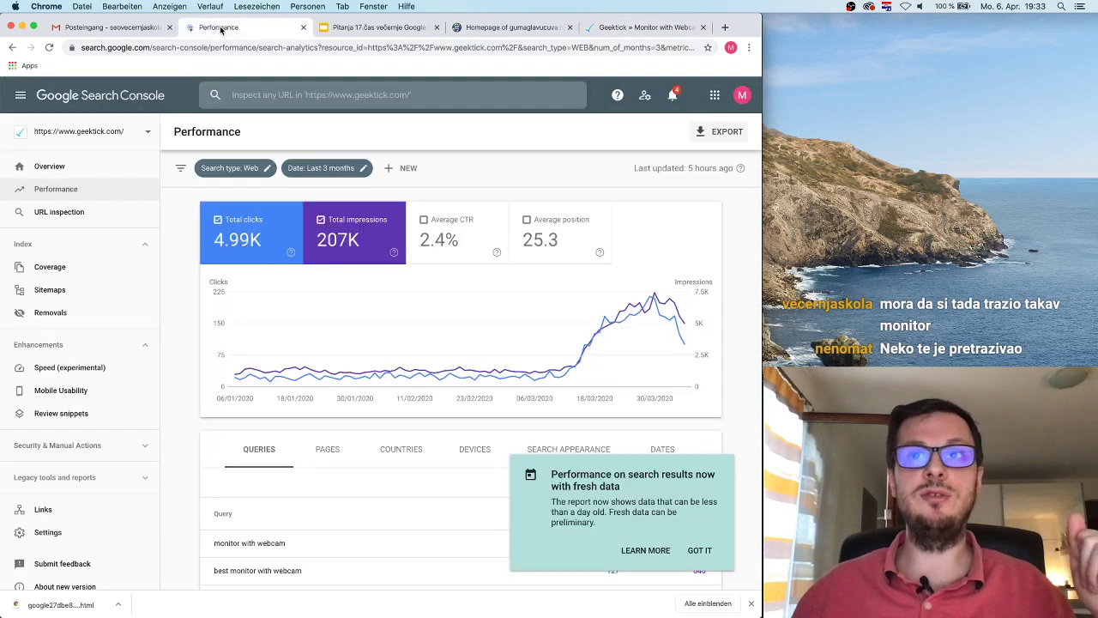
pyautogui.click(697, 550)
pyautogui.click(618, 29)
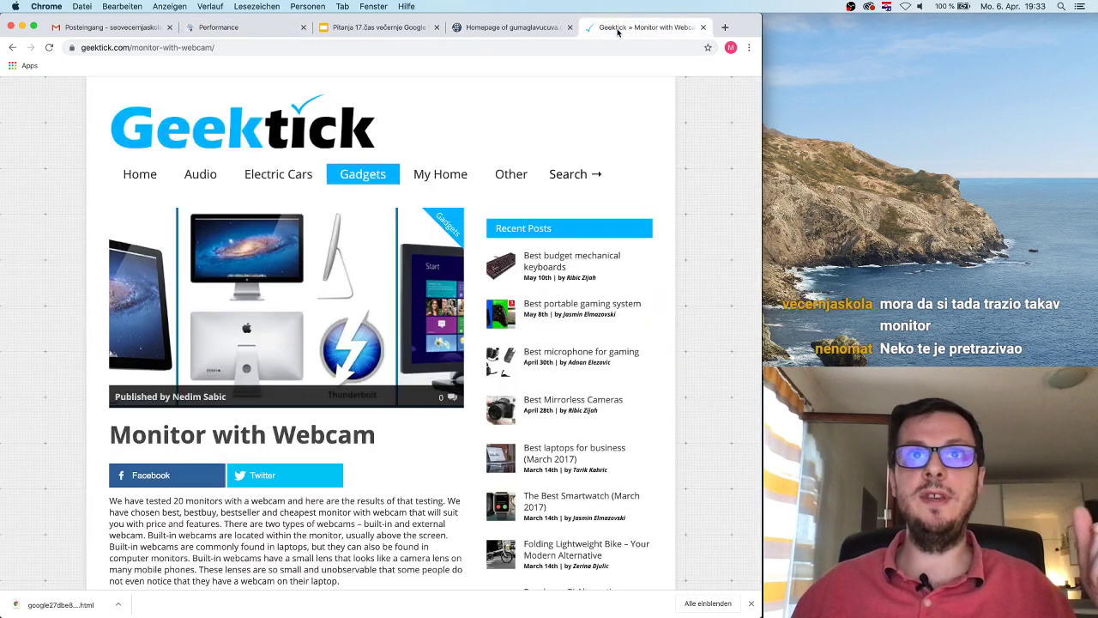
# Step: Inspect the article in DevTools' Responsive 400×810 mobile view, then close DevTools
pyautogui.rightClick(705, 238)
pyautogui.click(740, 350)
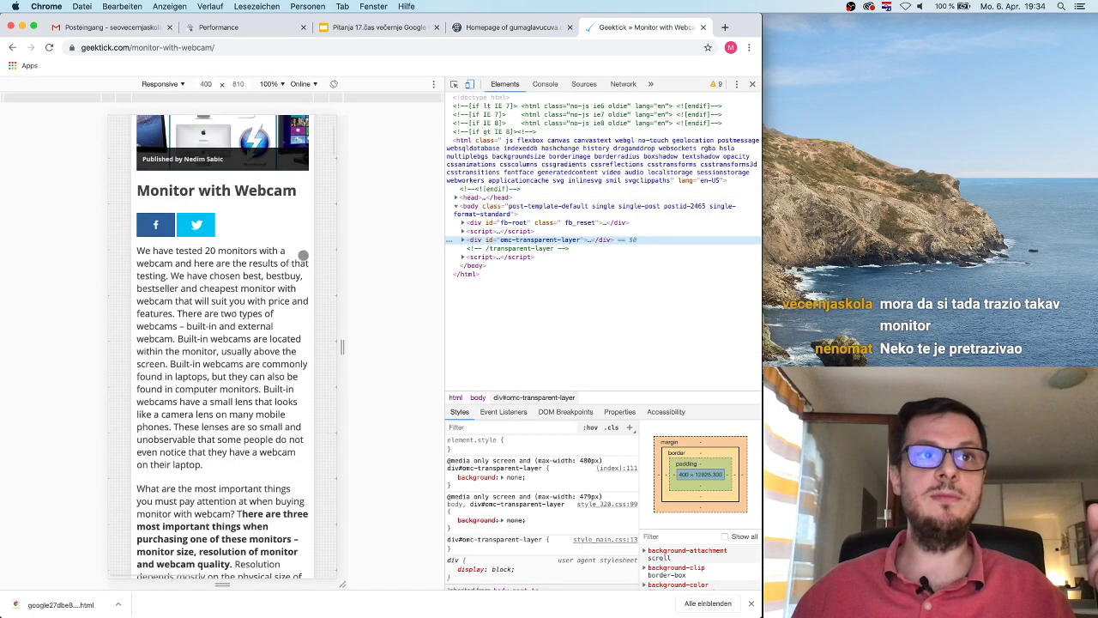
pyautogui.scroll(-10, 303, 255)
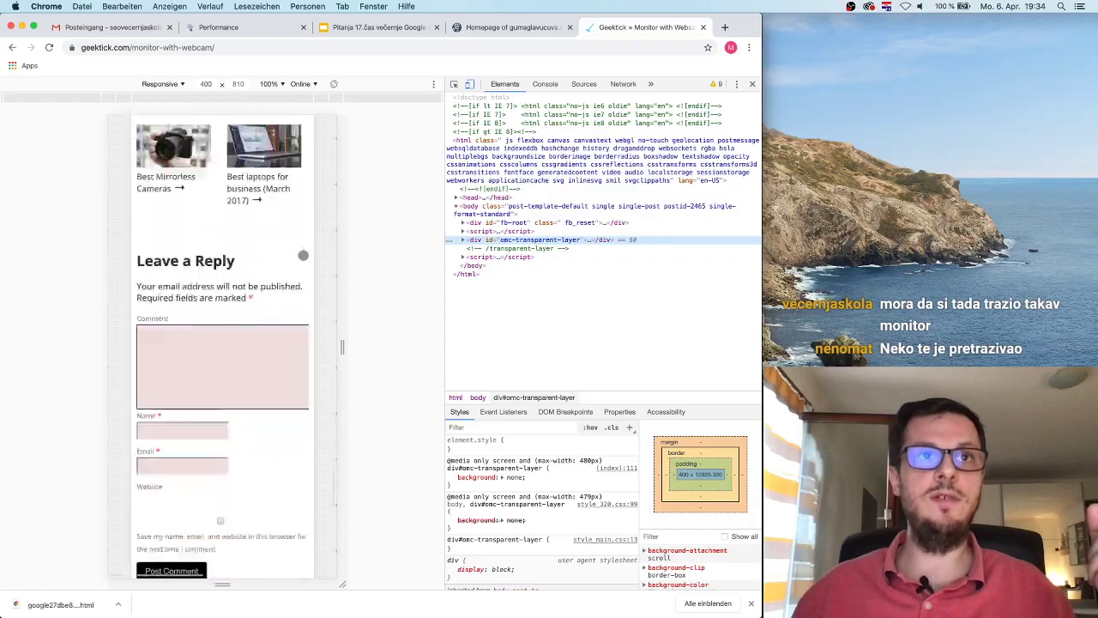
pyautogui.scroll(15, 303, 255)
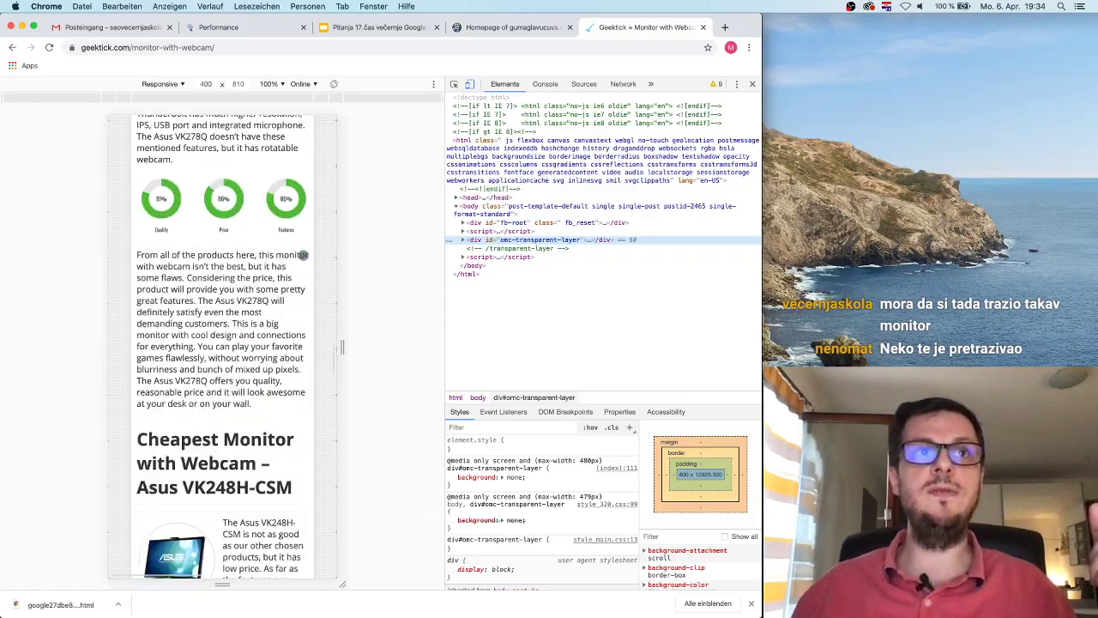
pyautogui.scroll(15, 302, 254)
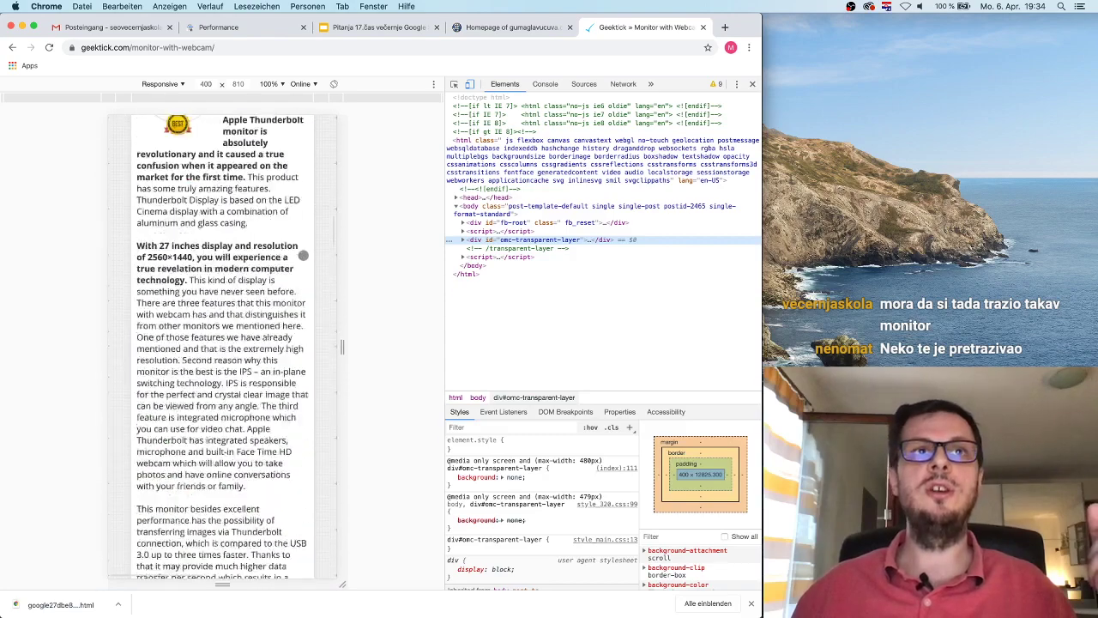
pyautogui.click(753, 83)
# Step: Go back to the Search Console Performance report and scroll down to the Queries table
pyautogui.click(230, 30)
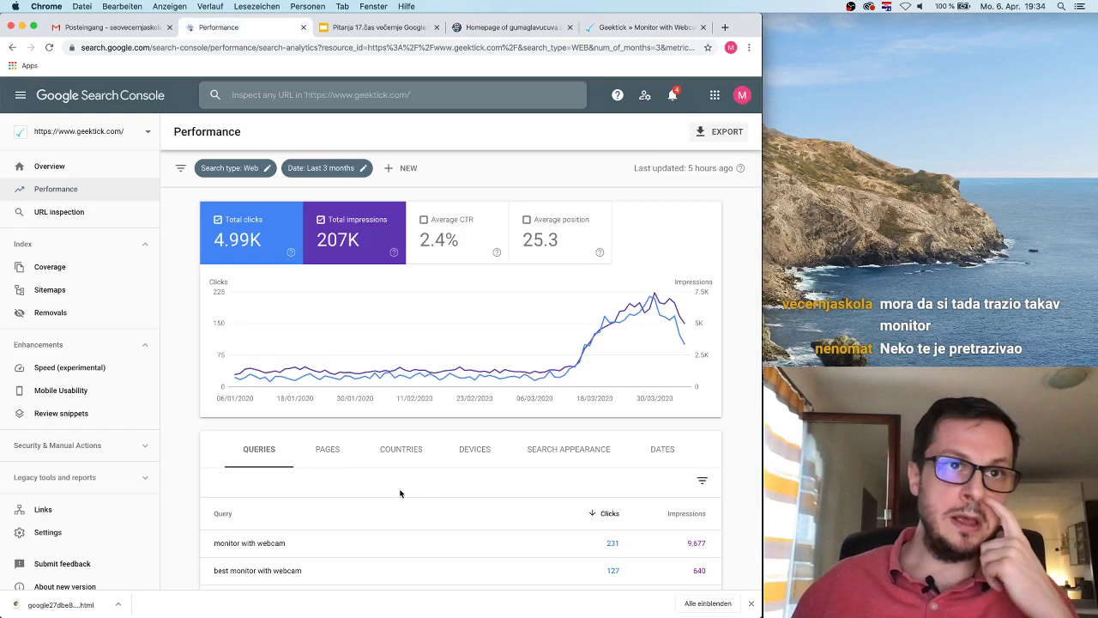
pyautogui.scroll(-2, 400, 492)
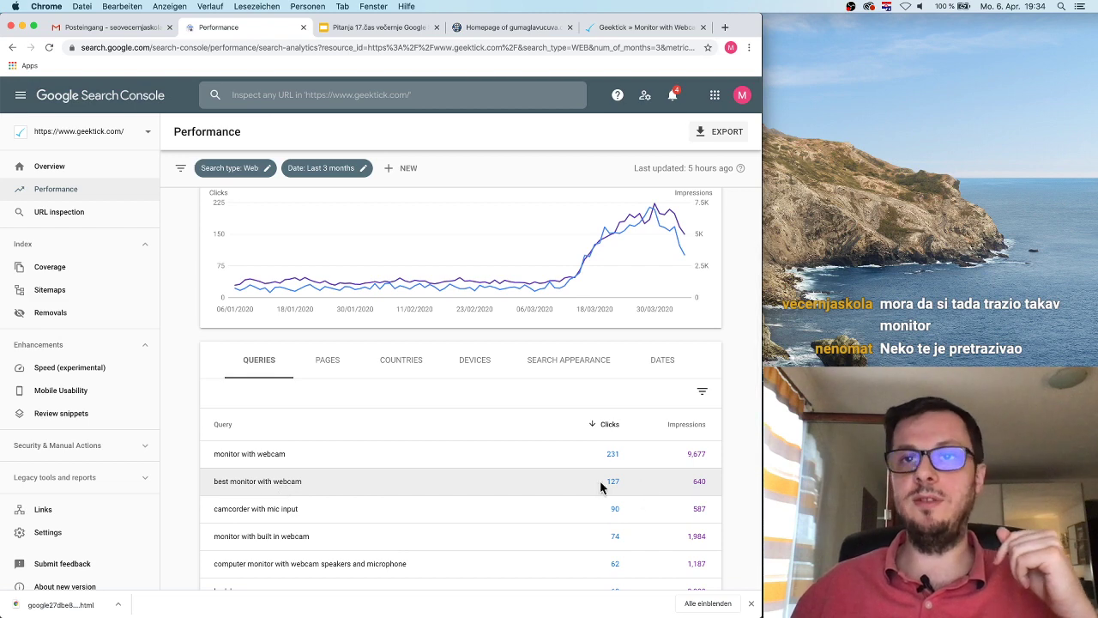
pyautogui.scroll(-2, 446, 481)
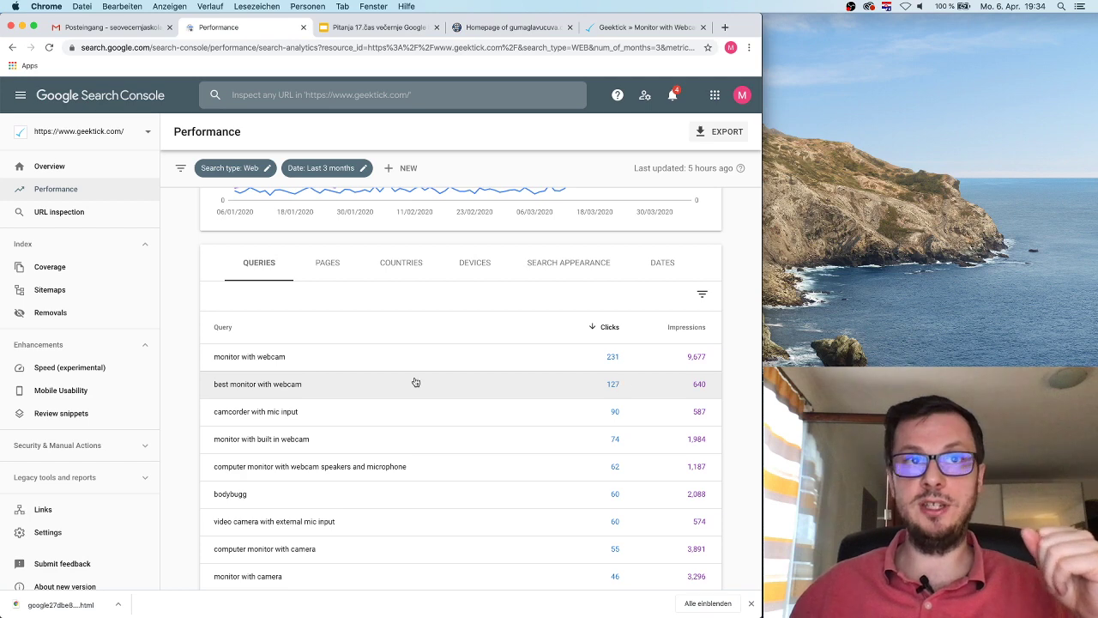
# Step: Filter the report to 'best monitor with webcam', then remove that query filter
pyautogui.click(462, 386)
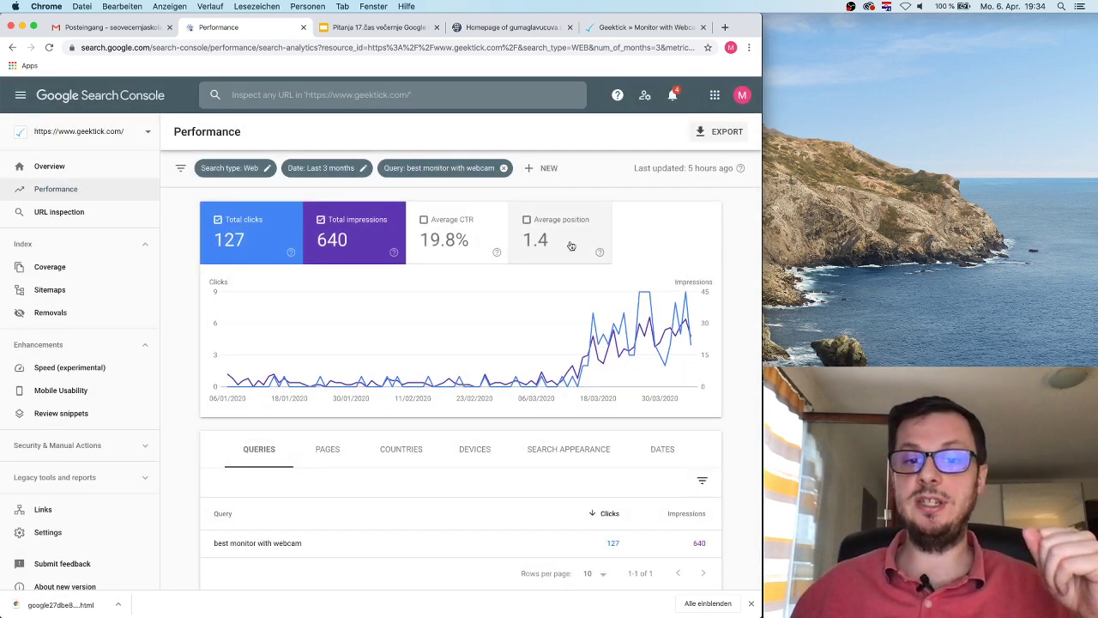
pyautogui.scroll(-1, 552, 429)
pyautogui.scroll(1, 551, 429)
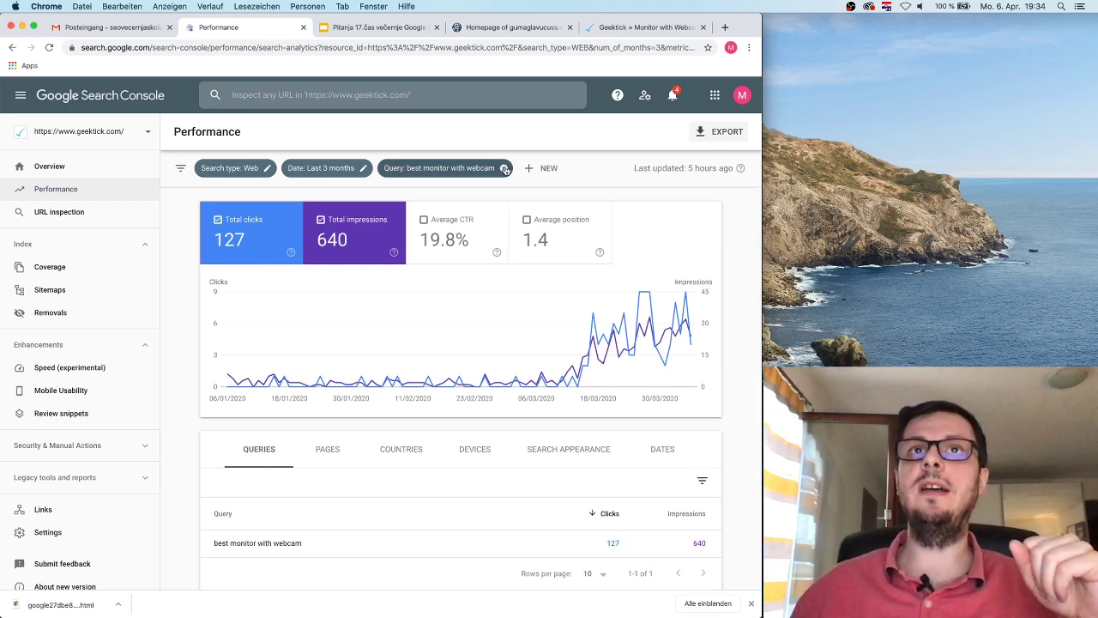
pyautogui.click(504, 169)
pyautogui.scroll(-6, 526, 385)
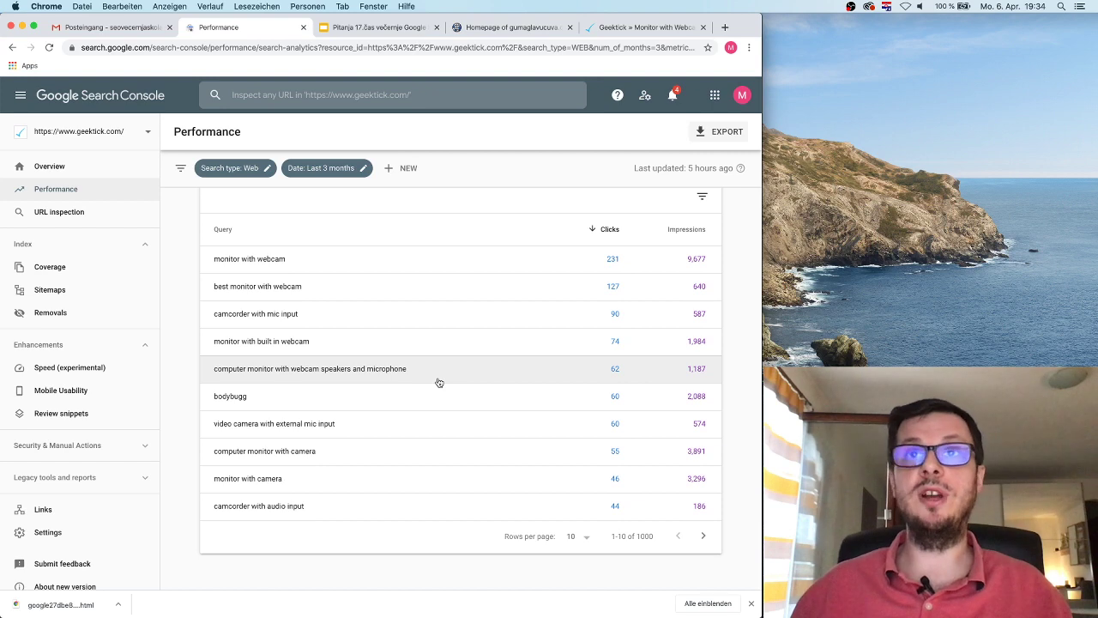
pyautogui.scroll(5, 439, 382)
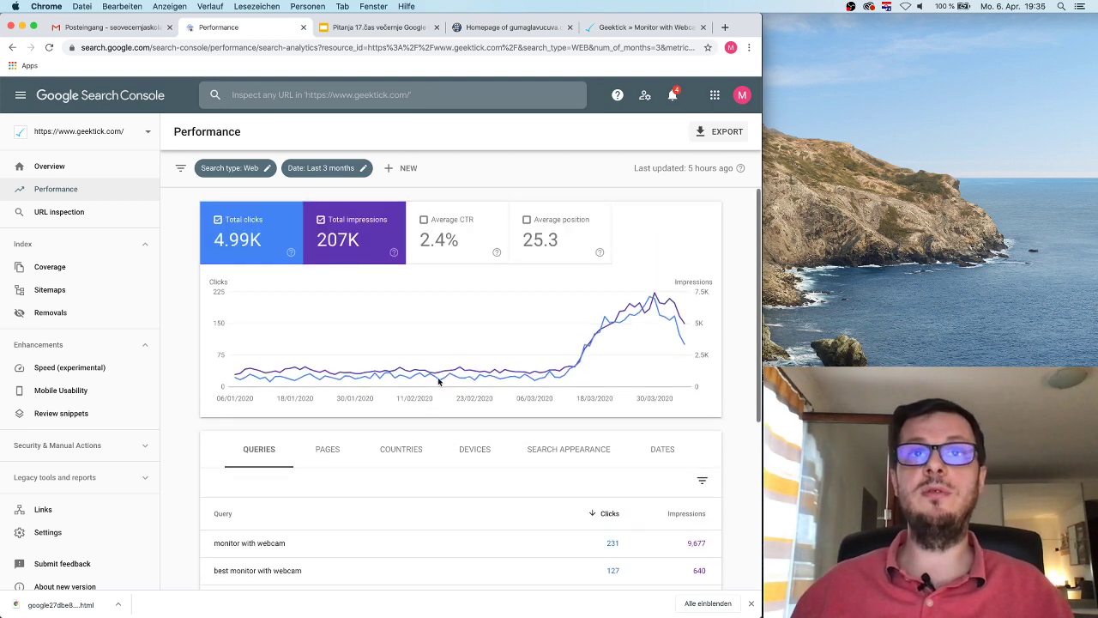
pyautogui.scroll(-1, 442, 386)
pyautogui.scroll(1, 441, 386)
pyautogui.click(333, 452)
pyautogui.scroll(-4, 463, 505)
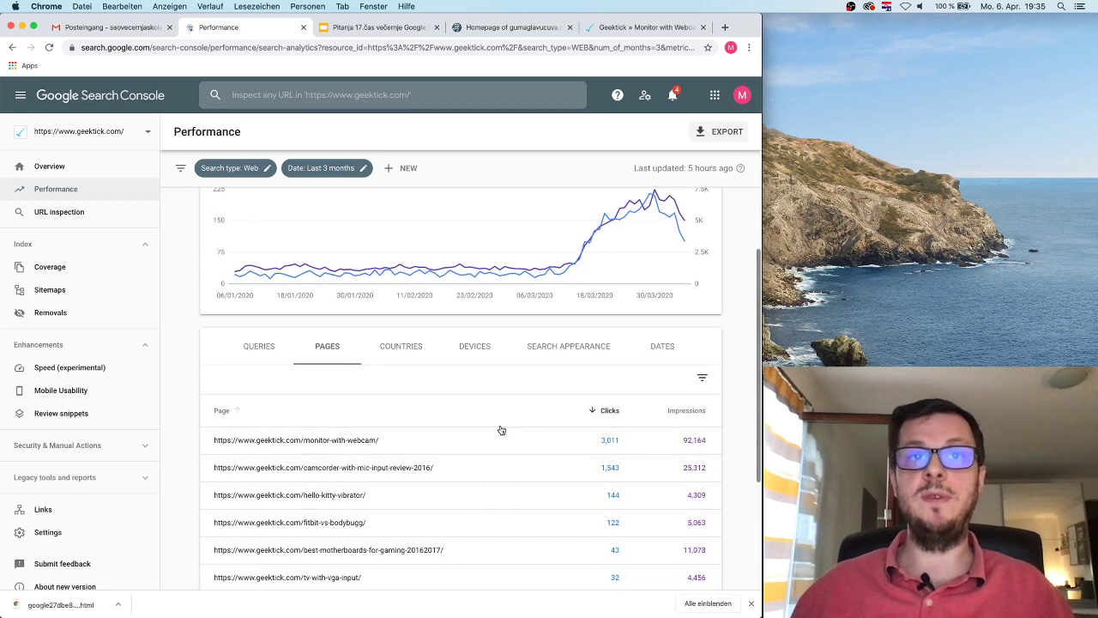
pyautogui.scroll(-1, 416, 441)
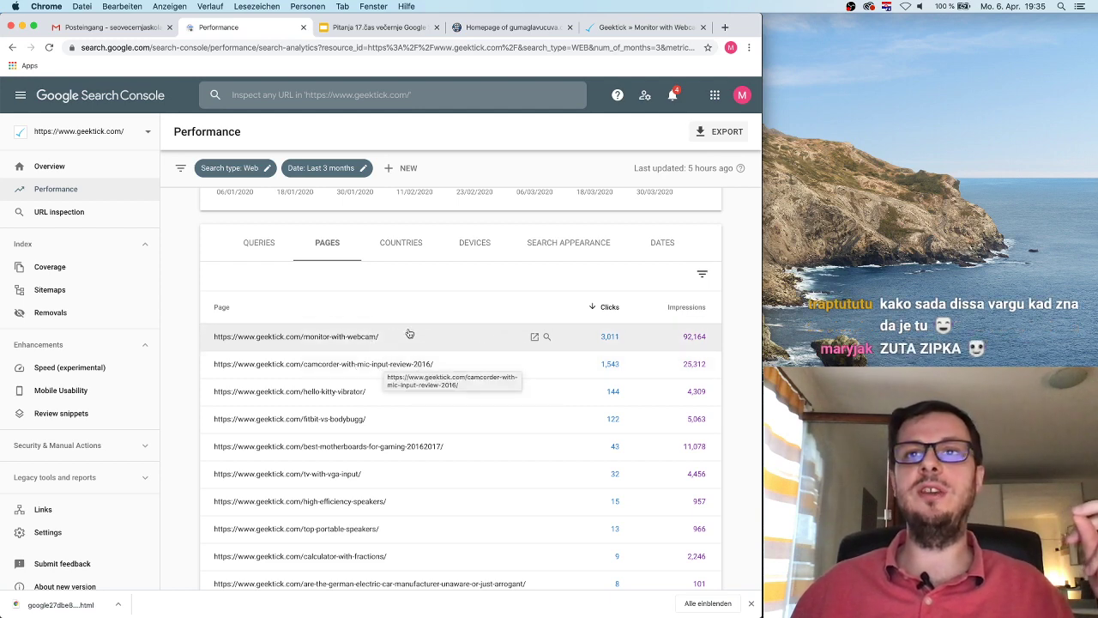
pyautogui.click(363, 343)
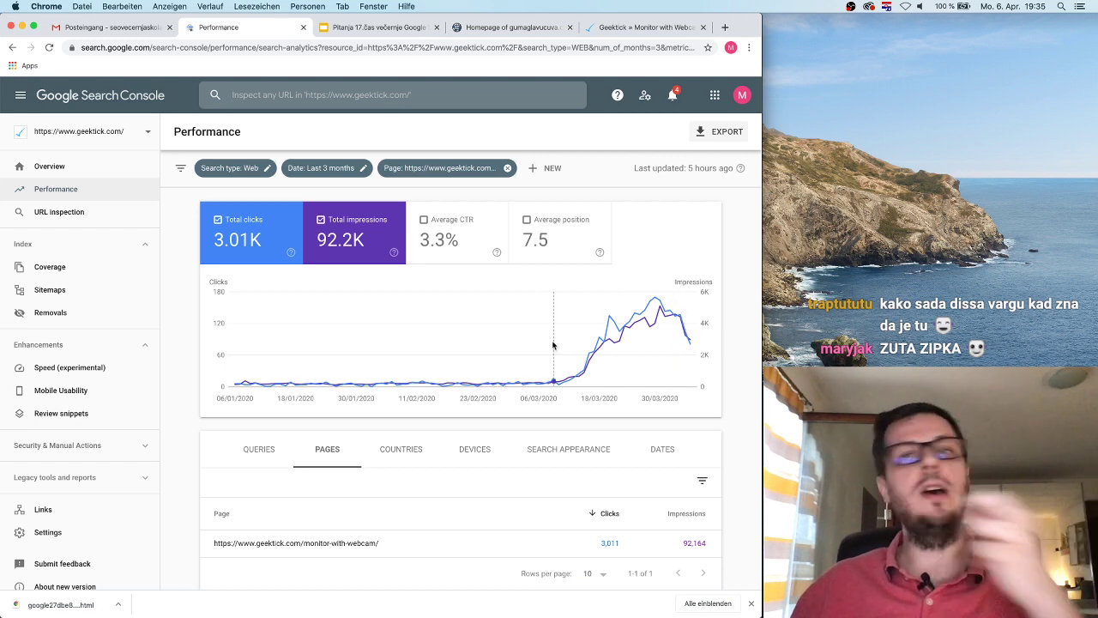
pyautogui.click(12, 47)
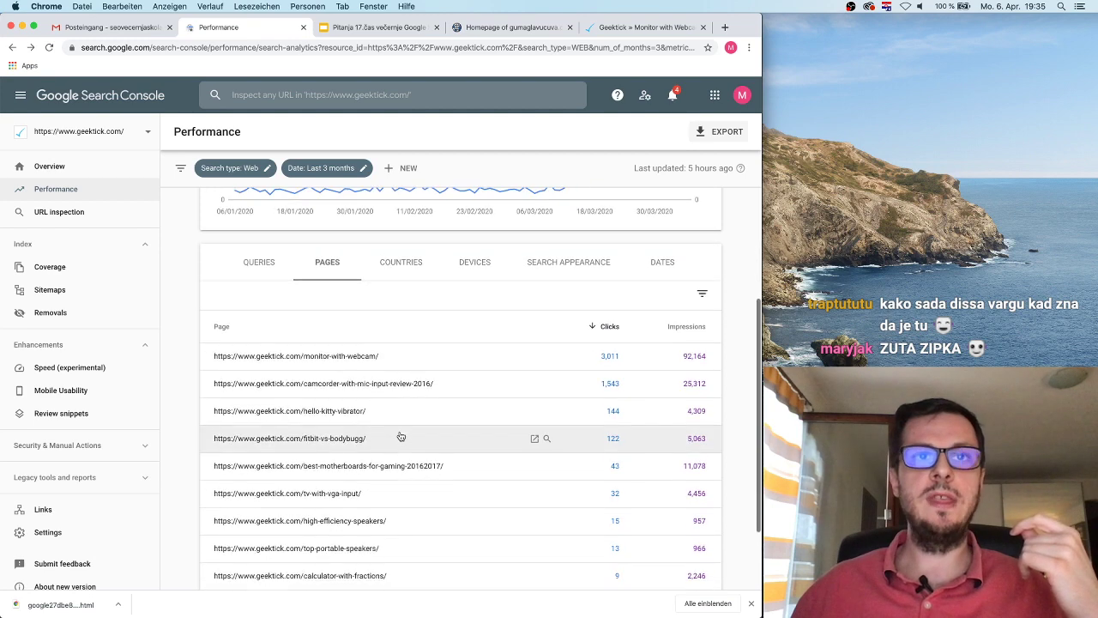
pyautogui.click(416, 383)
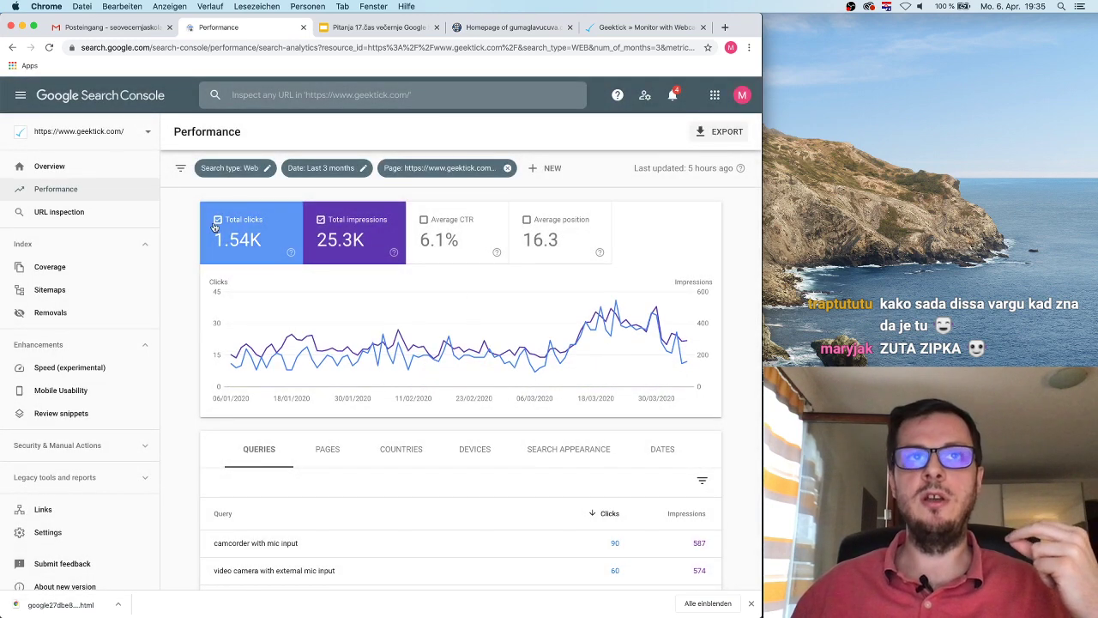
pyautogui.click(12, 47)
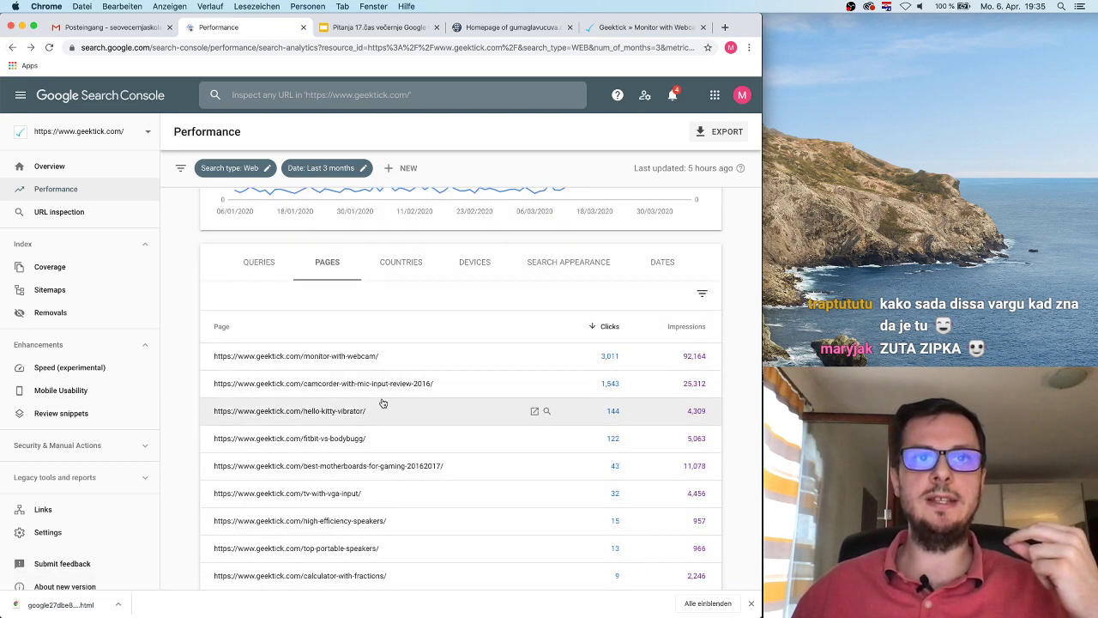
pyautogui.scroll(-2, 380, 403)
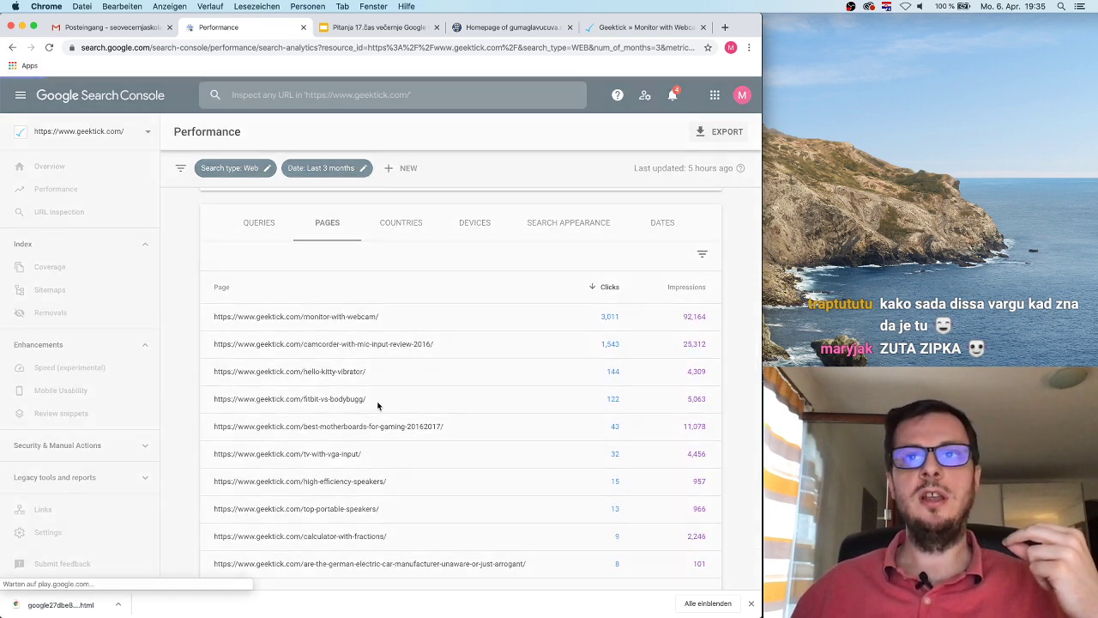
pyautogui.click(378, 403)
pyautogui.click(12, 47)
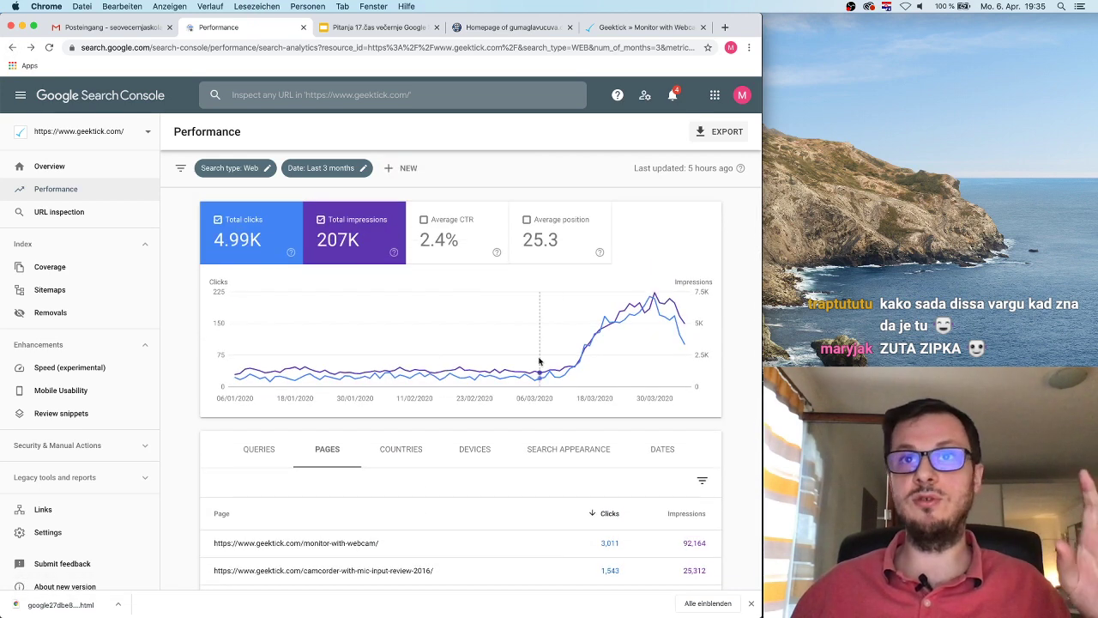
pyautogui.moveTo(582, 369)
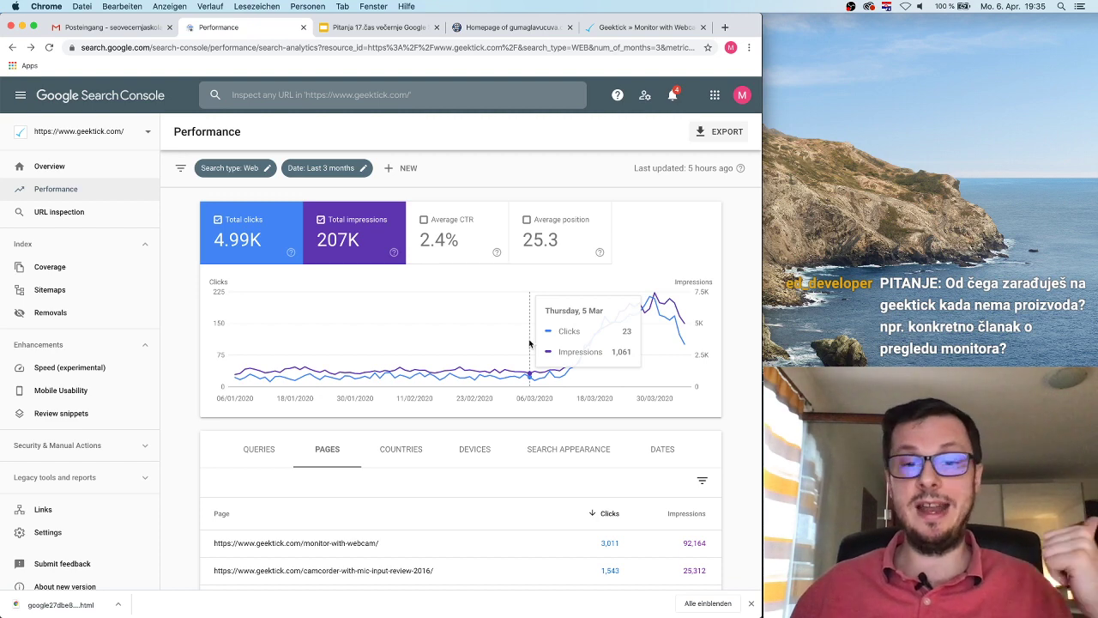
pyautogui.scroll(-3, 540, 394)
pyautogui.click(268, 312)
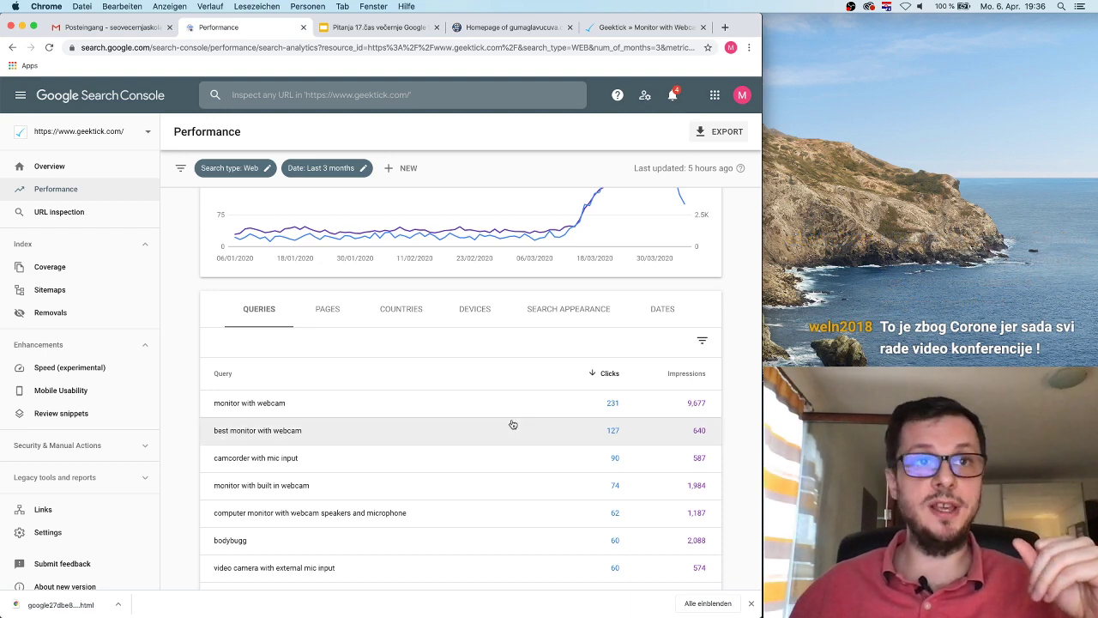
# Step: Break down clicks and impressions by country and by device
pyautogui.scroll(-2, 512, 425)
pyautogui.scroll(5, 449, 392)
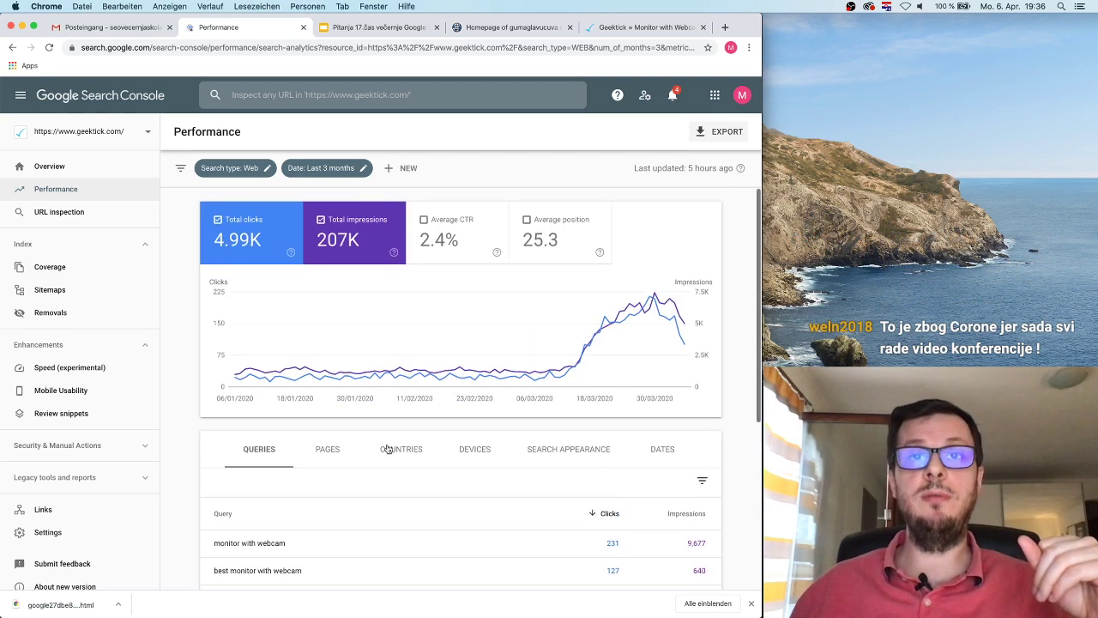
pyautogui.click(401, 449)
pyautogui.scroll(-3, 402, 450)
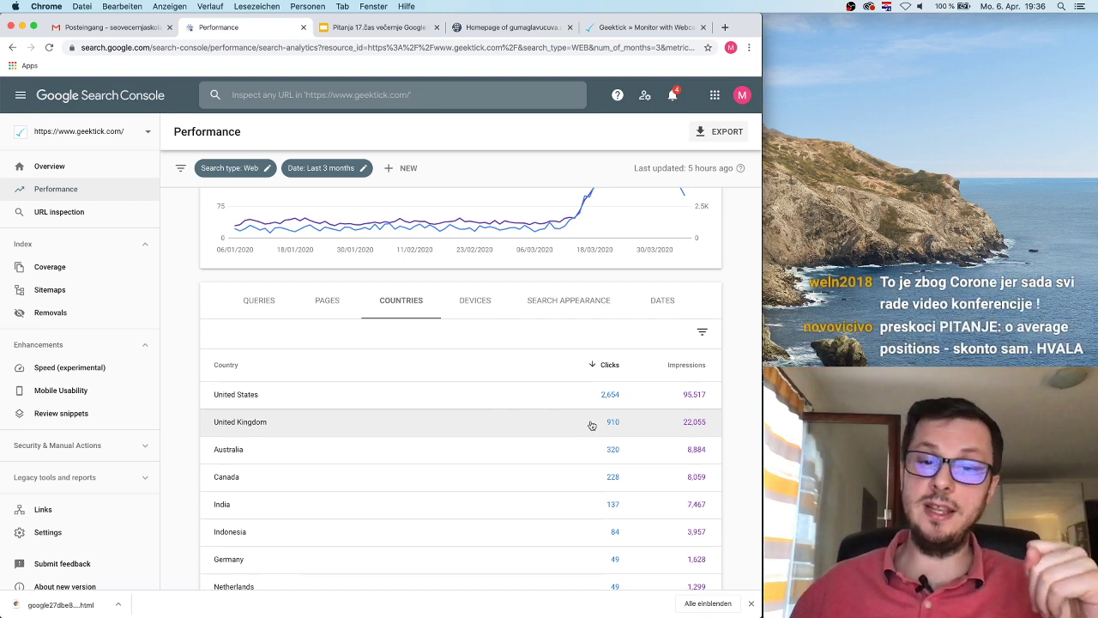
pyautogui.click(474, 300)
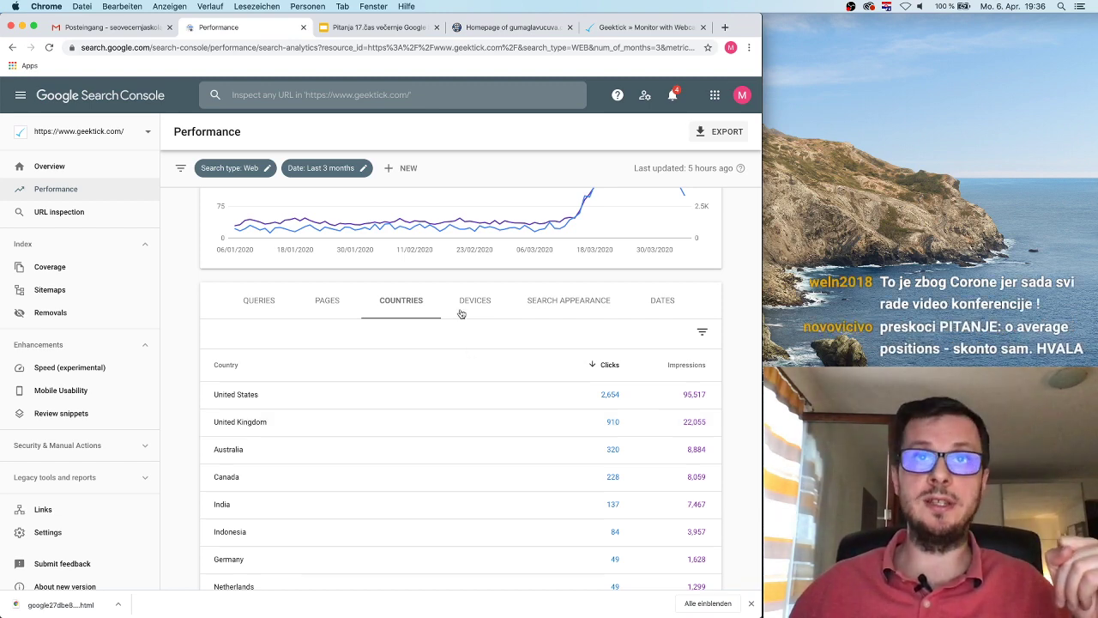
pyautogui.scroll(2, 468, 309)
pyautogui.scroll(-2, 545, 479)
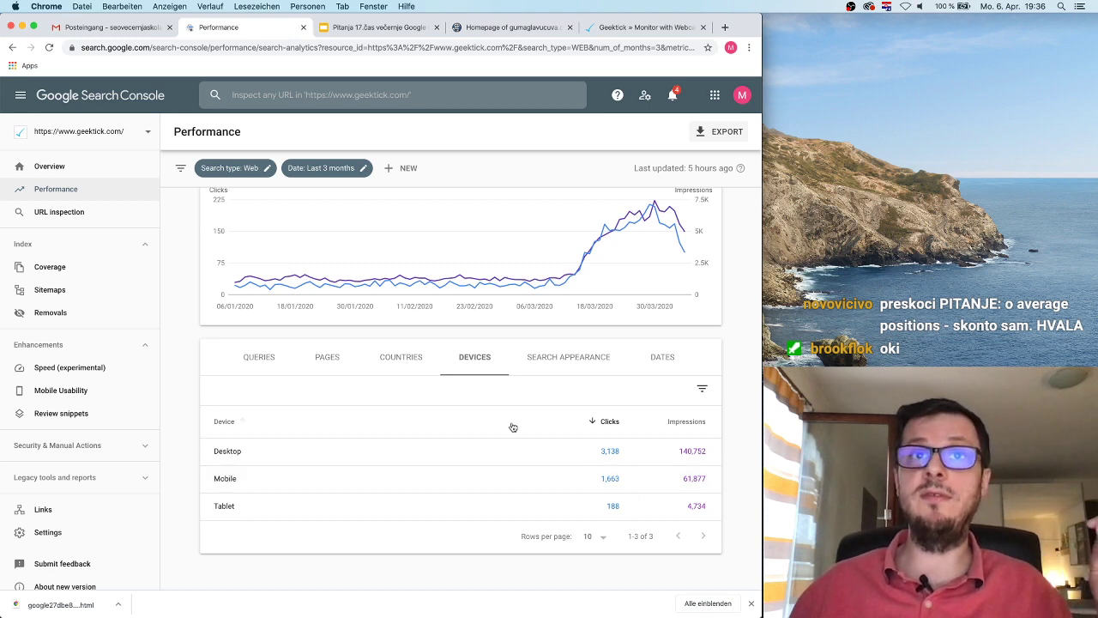
# Step: View the Search Appearance breakdown and the day-by-day Dates list
pyautogui.click(561, 369)
pyautogui.scroll(-2, 544, 476)
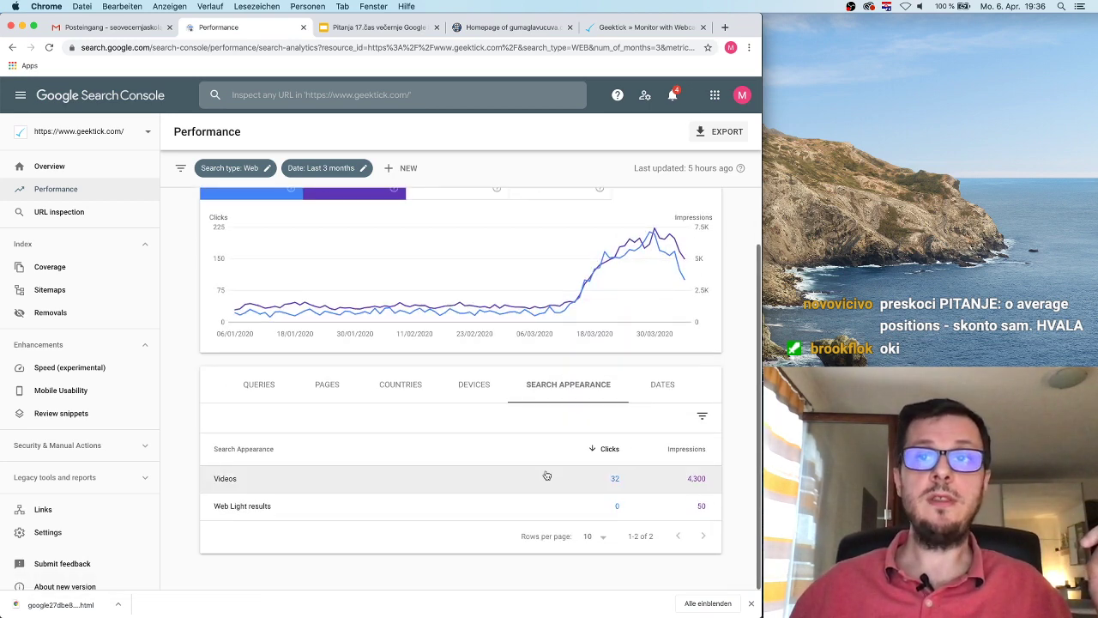
pyautogui.click(659, 393)
pyautogui.scroll(-4, 503, 481)
pyautogui.scroll(-1, 503, 483)
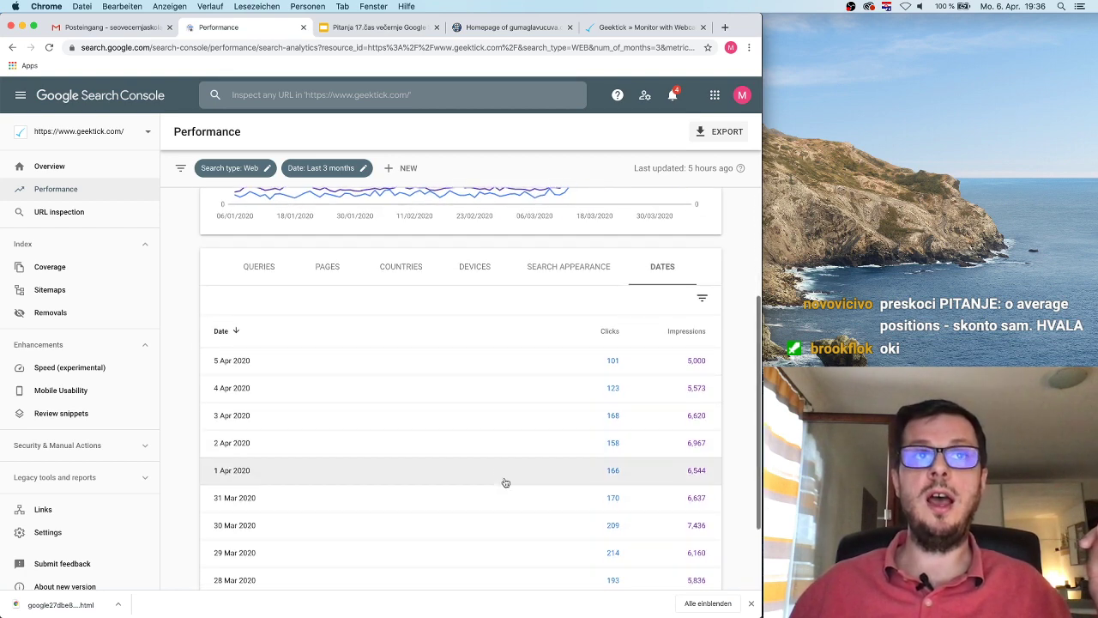
pyautogui.scroll(3, 622, 534)
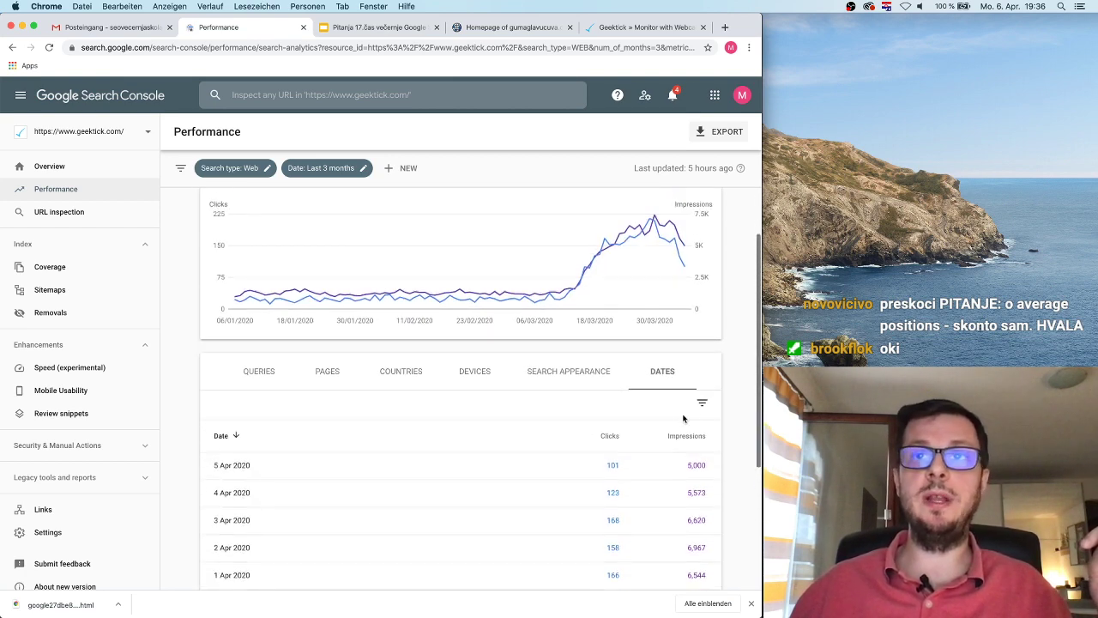
# Step: Return to the Queries table and activate the Inspect any URL search bar
pyautogui.click(261, 379)
pyautogui.scroll(-6, 522, 446)
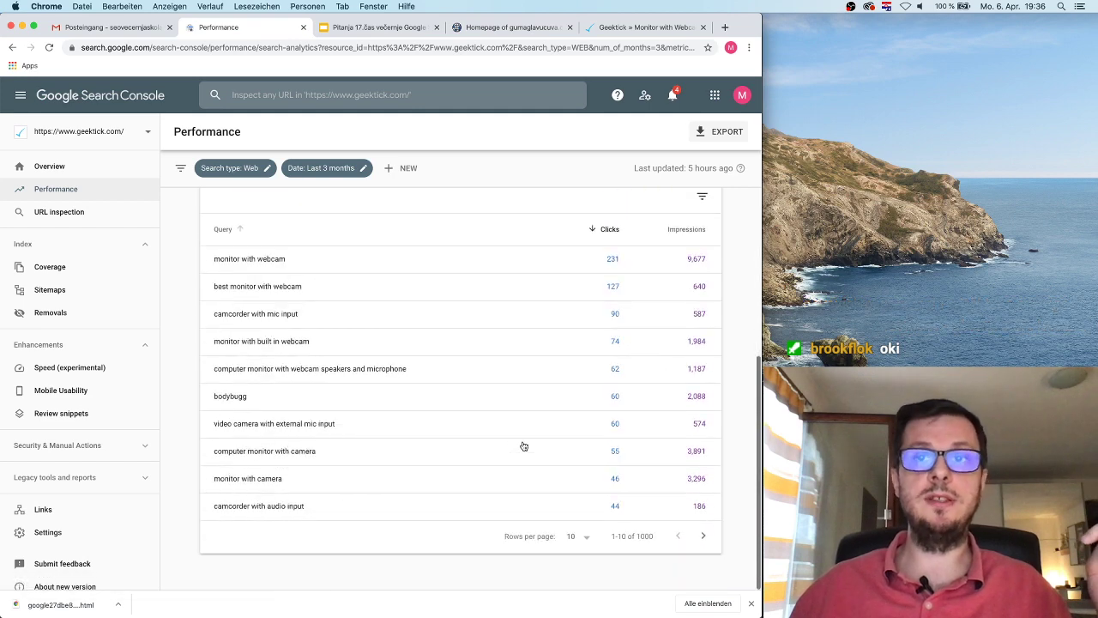
pyautogui.scroll(8, 522, 447)
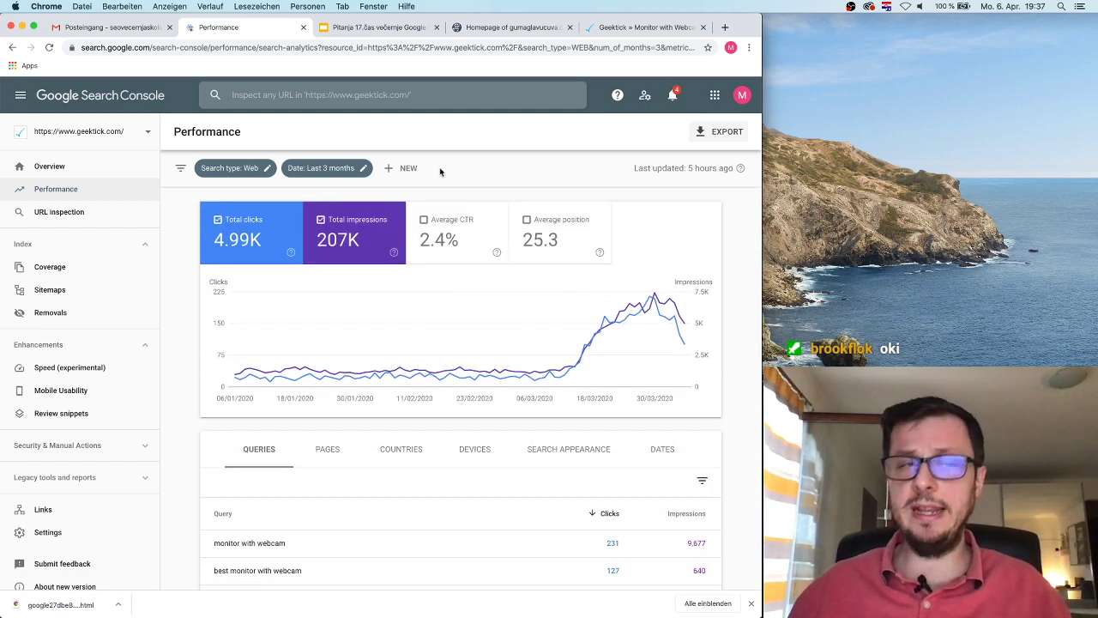
pyautogui.click(100, 211)
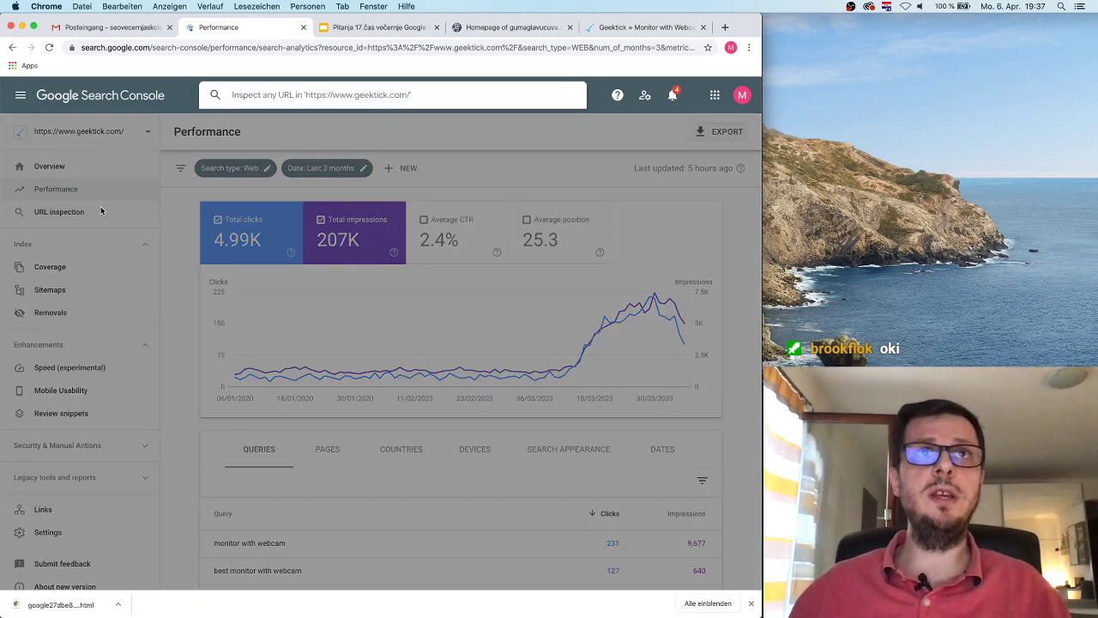
pyautogui.click(608, 34)
# Step: Copy the Monitor with Webcam article URL and run a URL Inspection on it
pyautogui.click(207, 48)
pyautogui.press('super+c')
pyautogui.click(219, 27)
pyautogui.press('super+v')
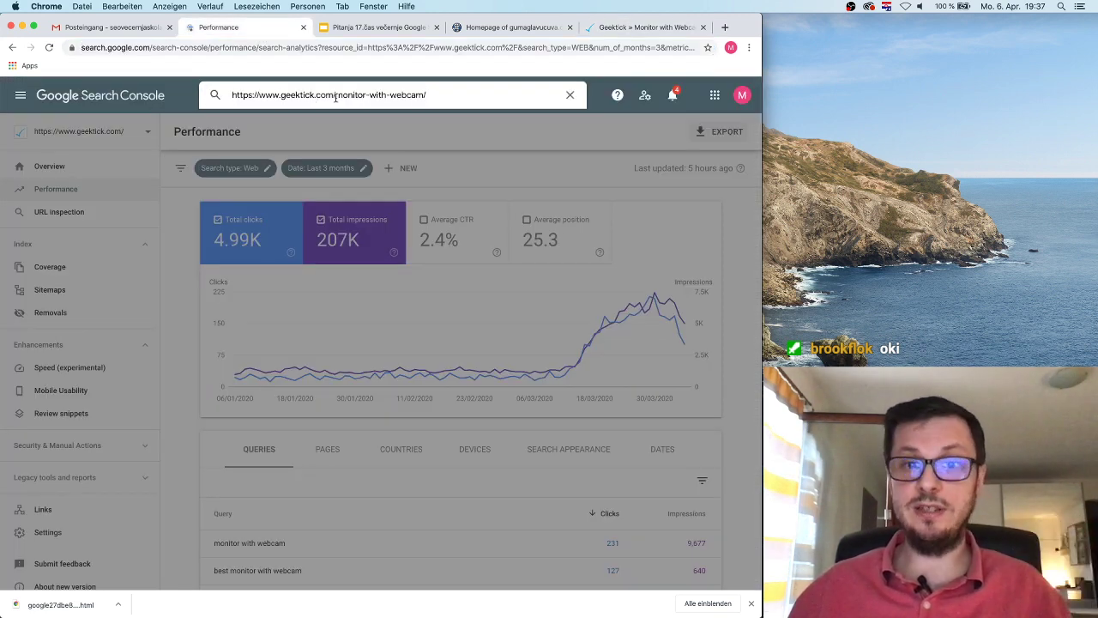
pyautogui.press('Return')
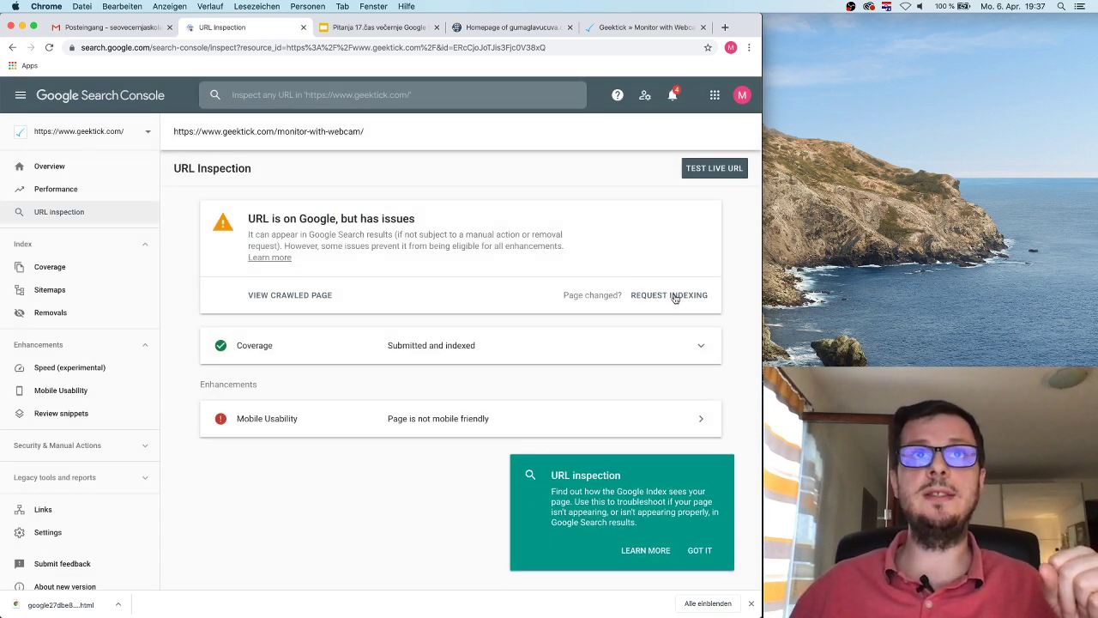
# Step: Highlight the 'but has issues' status explanation in the inspection result
pyautogui.moveTo(254, 216); pyautogui.dragTo(429, 225)
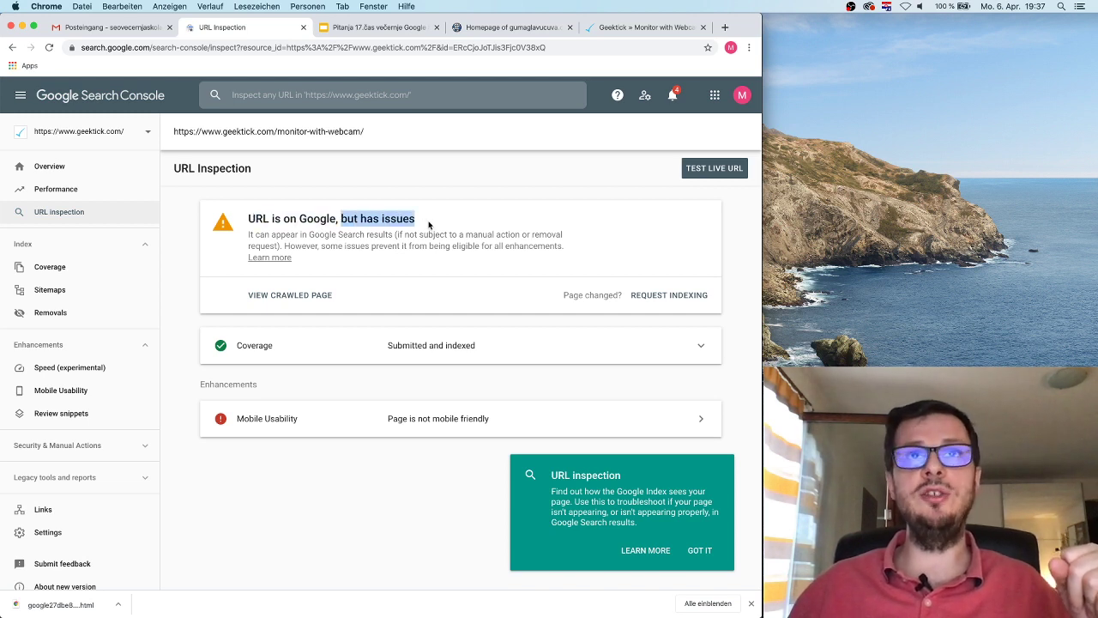
pyautogui.click(429, 244)
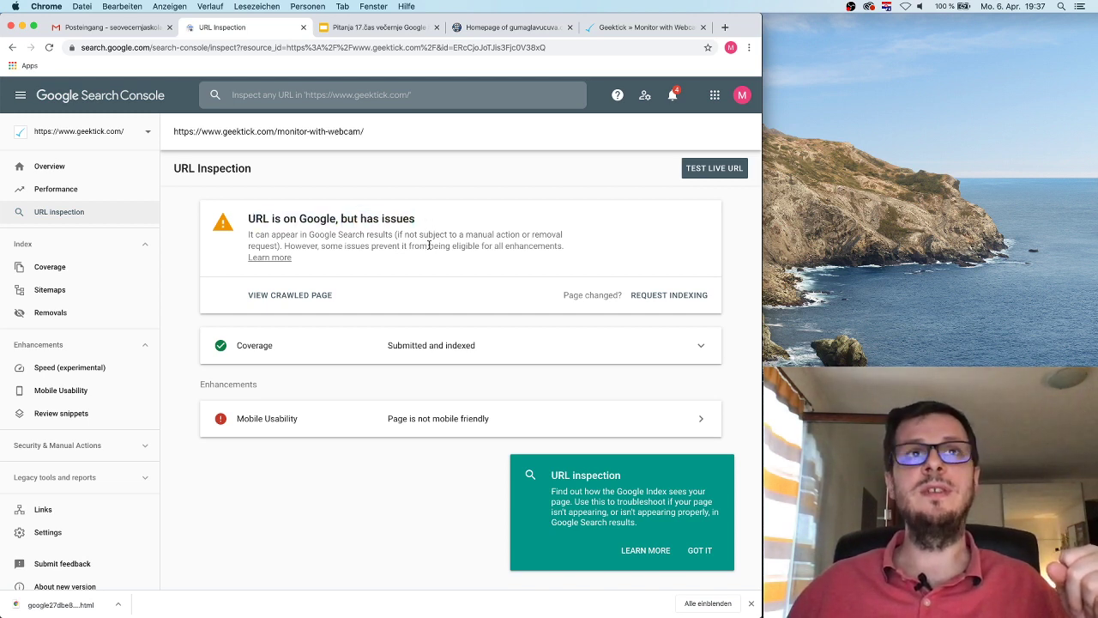
pyautogui.moveTo(404, 234); pyautogui.dragTo(506, 236)
pyautogui.click(396, 238)
pyautogui.moveTo(289, 243); pyautogui.dragTo(249, 233)
pyautogui.click(392, 245)
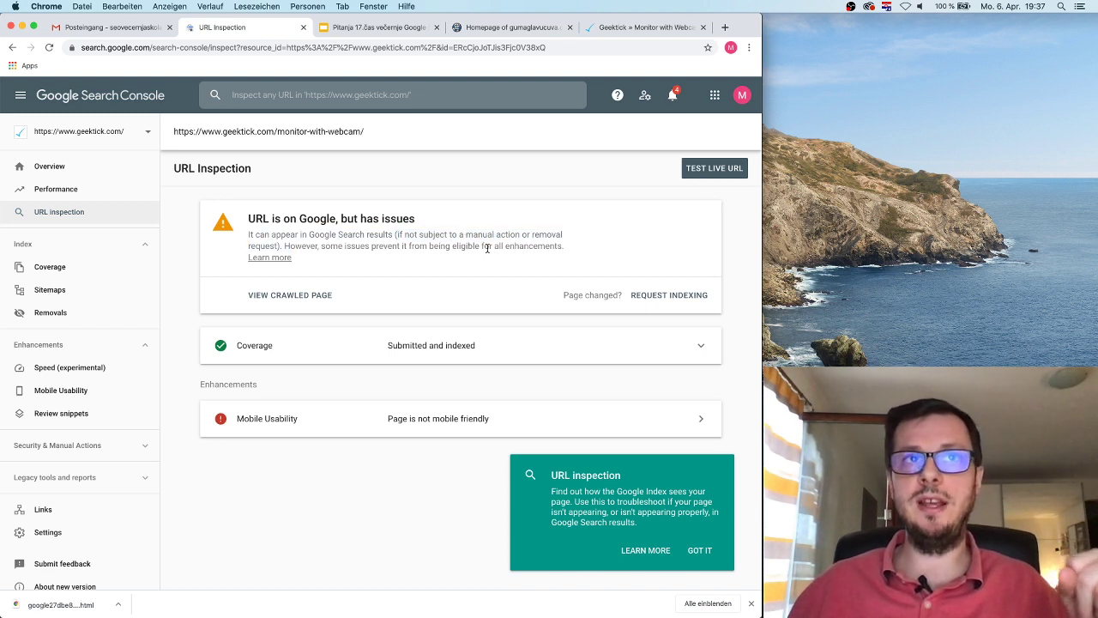
# Step: Open View Crawled Page to see Google's crawled HTML
pyautogui.click(299, 297)
pyautogui.scroll(-5, 665, 359)
pyautogui.scroll(4, 665, 357)
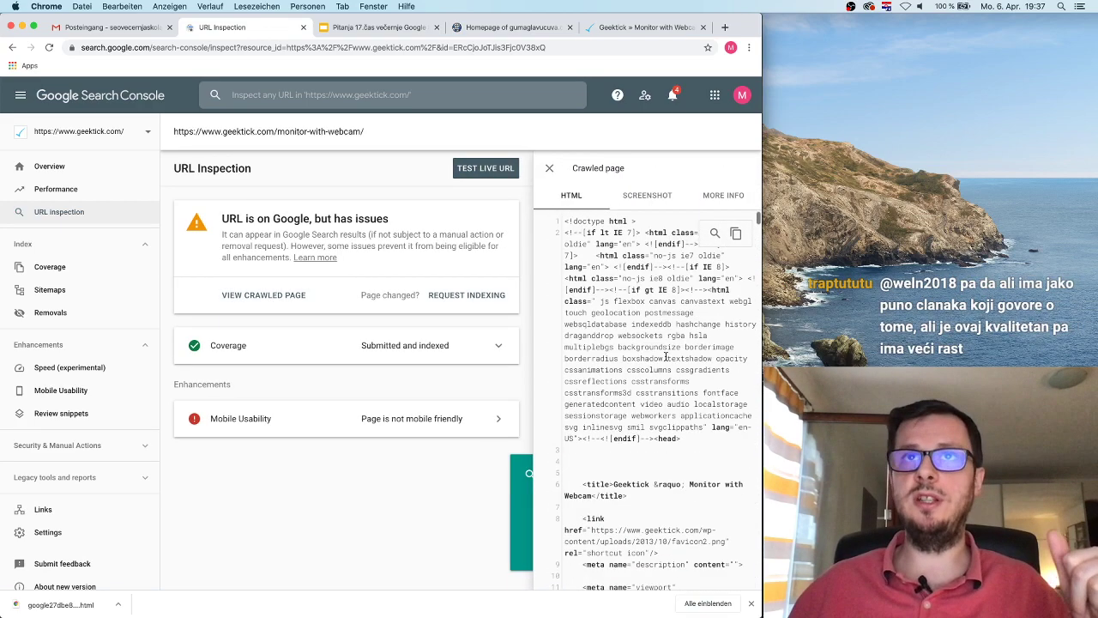
# Step: Open the crawled page's Screenshot tab and start a live test of /monitor-with-webcam/
pyautogui.click(650, 200)
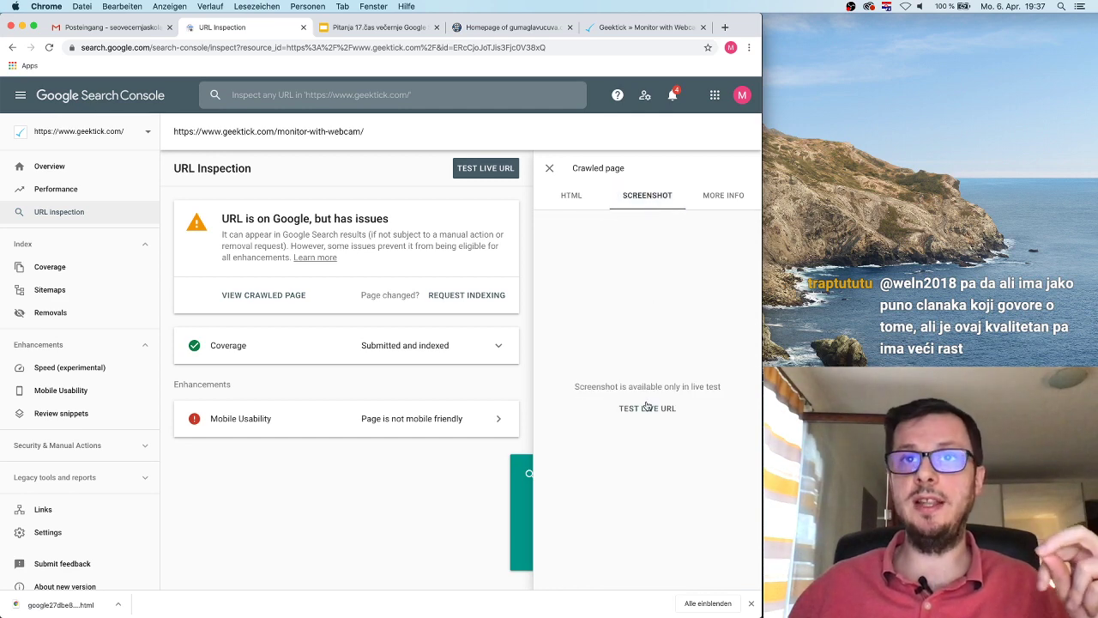
pyautogui.click(648, 408)
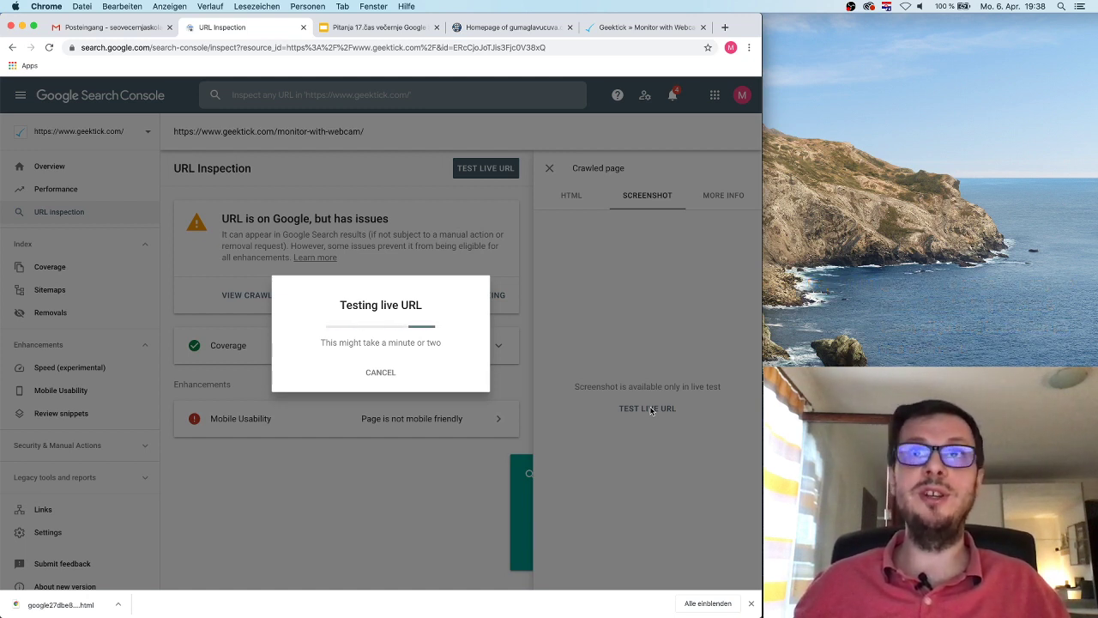
pyautogui.click(643, 27)
# Step: Preview the Monitor with Webcam article in DevTools' mobile view, then return to URL Inspection
pyautogui.scroll(10, 595, 168)
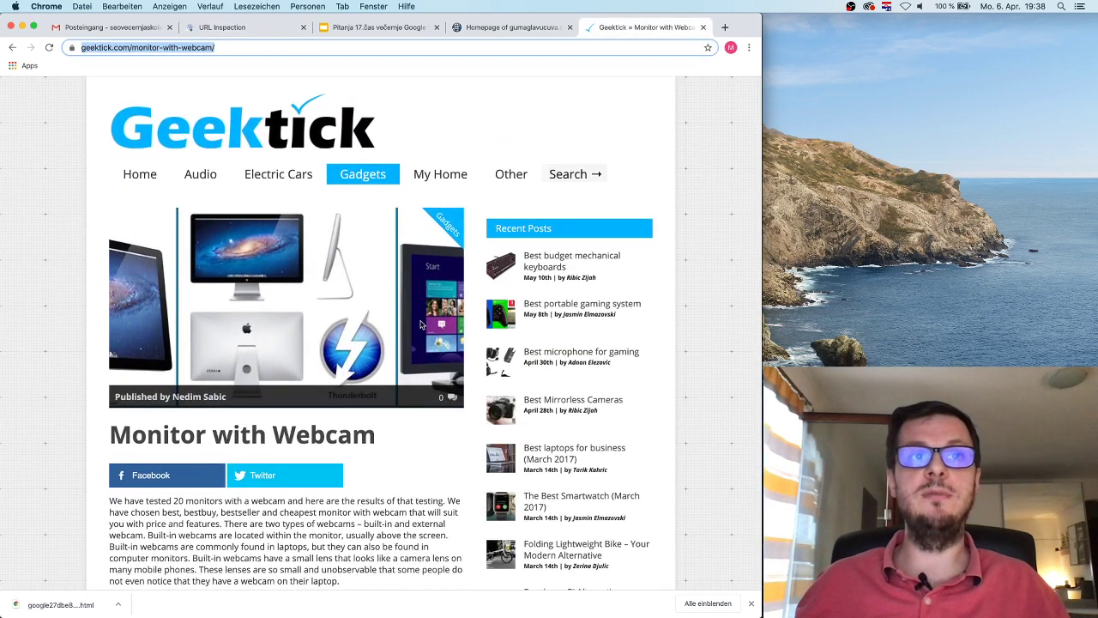
pyautogui.click(380, 440)
pyautogui.moveTo(379, 439); pyautogui.dragTo(172, 437)
pyautogui.click(337, 422)
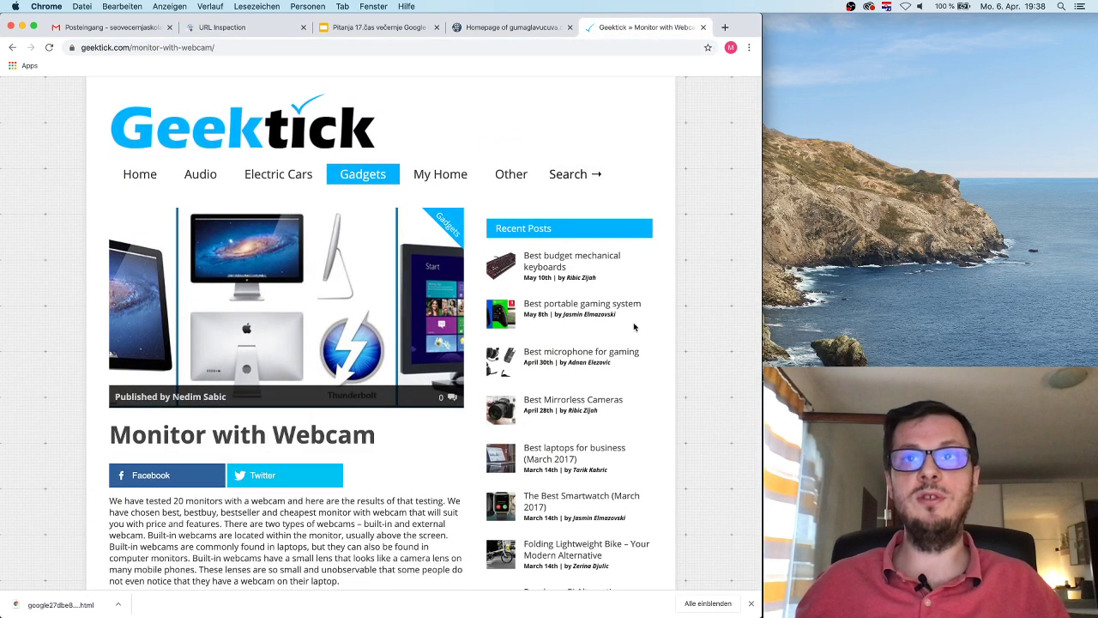
pyautogui.rightClick(672, 286)
pyautogui.click(702, 391)
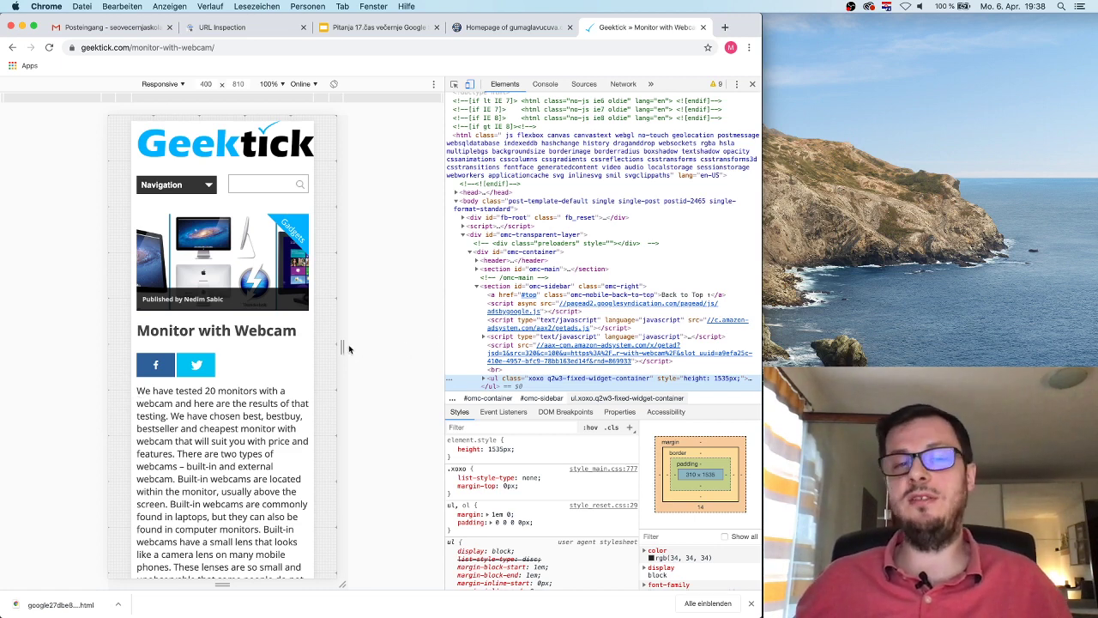
pyautogui.hscroll(1, 220, 291)
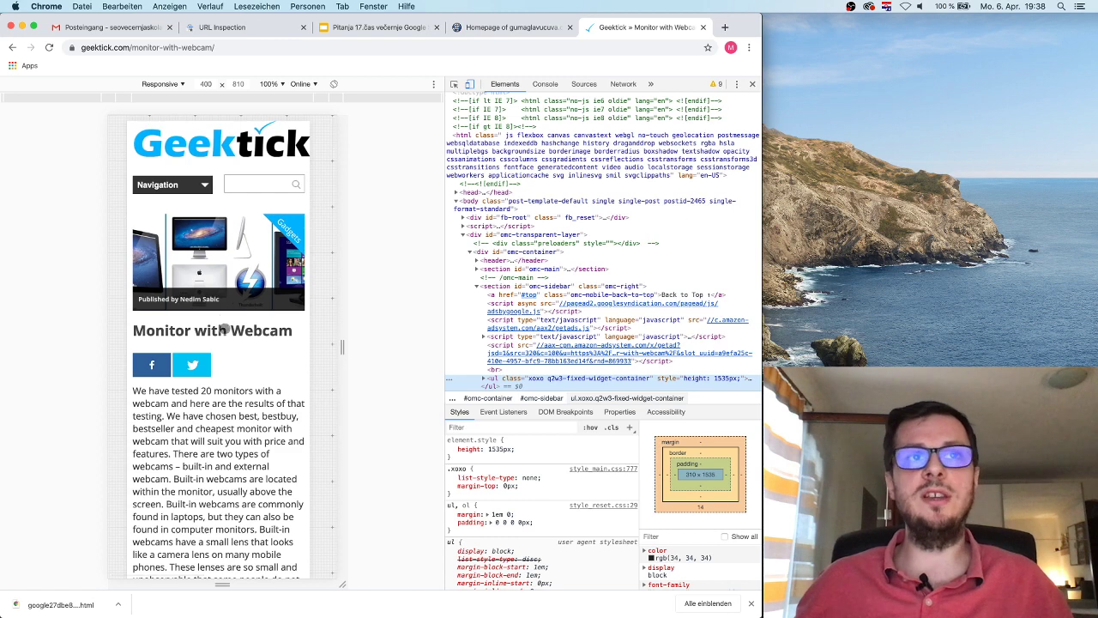
pyautogui.hscroll(-1, 223, 328)
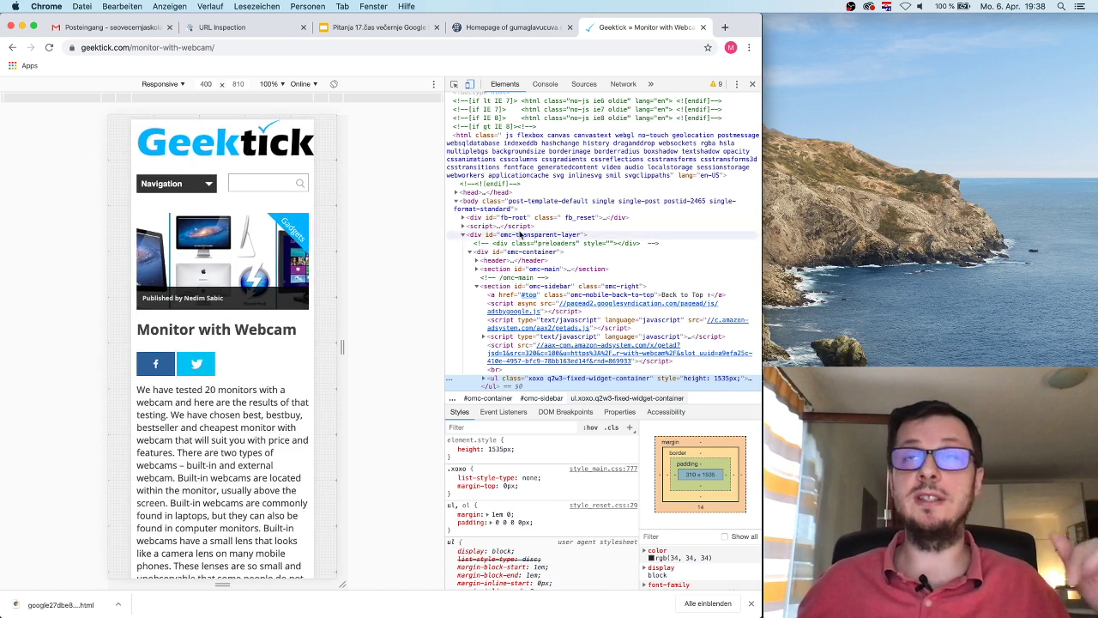
pyautogui.click(752, 86)
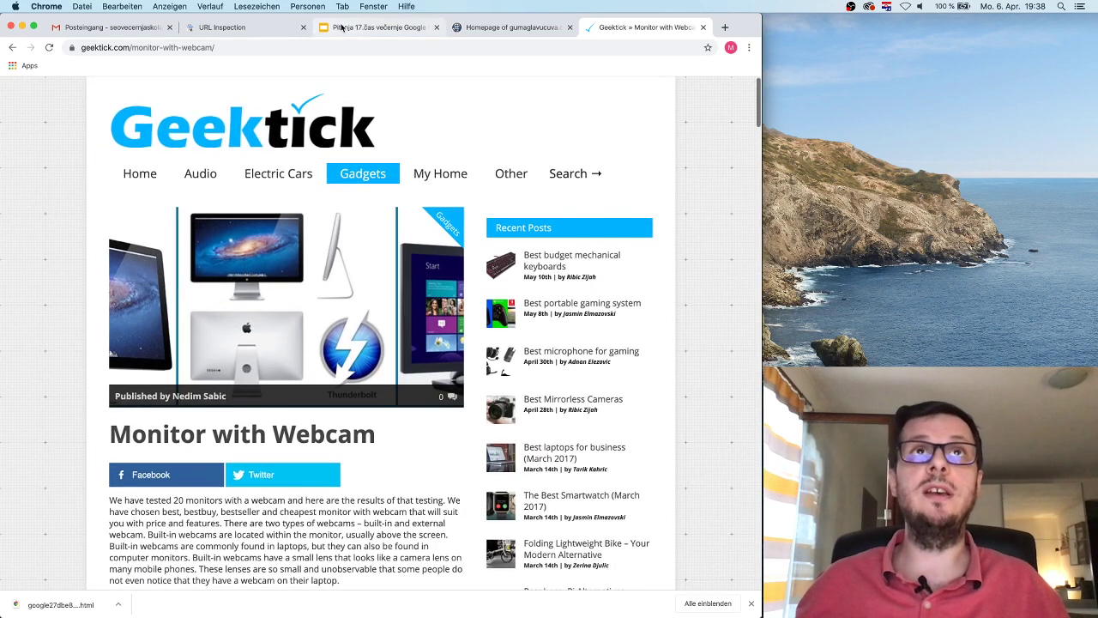
pyautogui.click(249, 28)
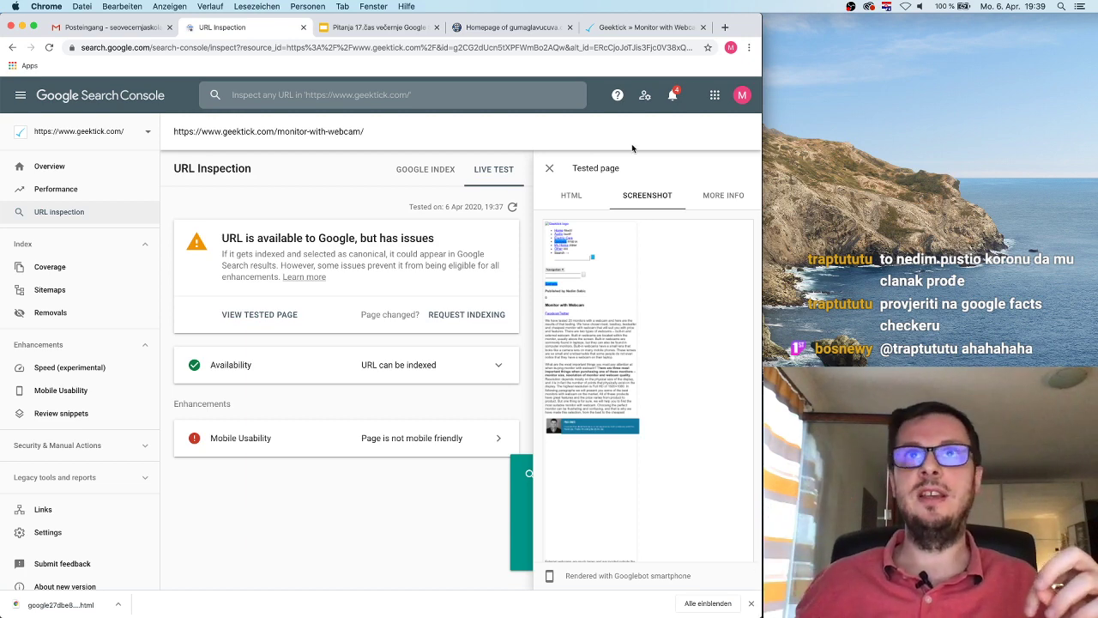
# Step: Open DevTools' mobile preview of the Geektick article, move its tab beside URL Inspection, and review the live screenshot
pyautogui.click(646, 27)
pyautogui.rightClick(626, 163)
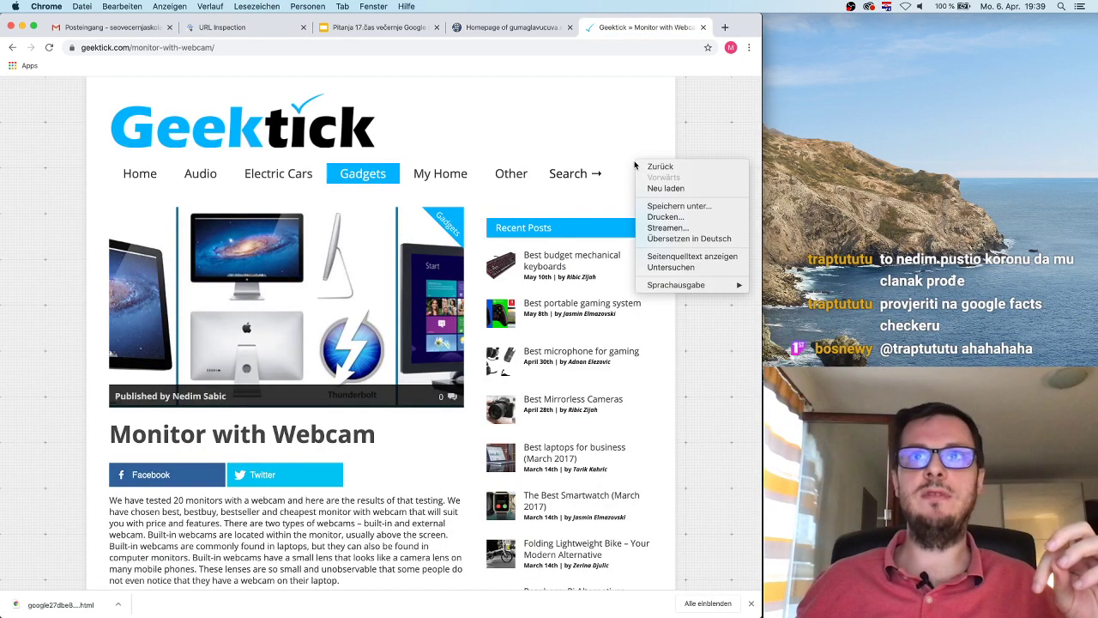
pyautogui.click(675, 266)
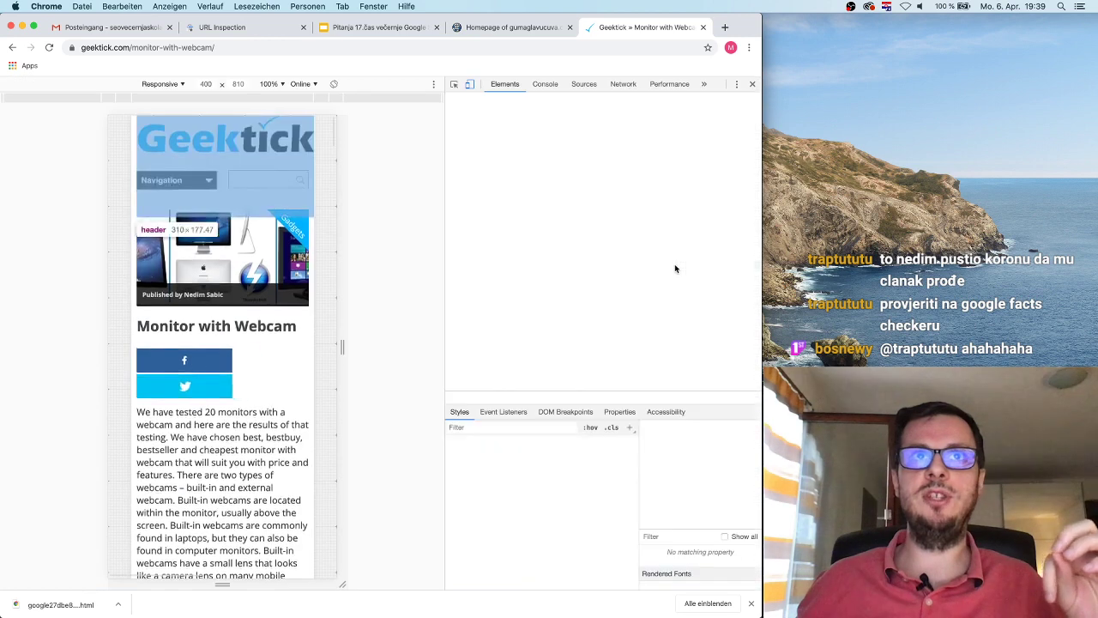
pyautogui.moveTo(629, 27); pyautogui.dragTo(367, 29)
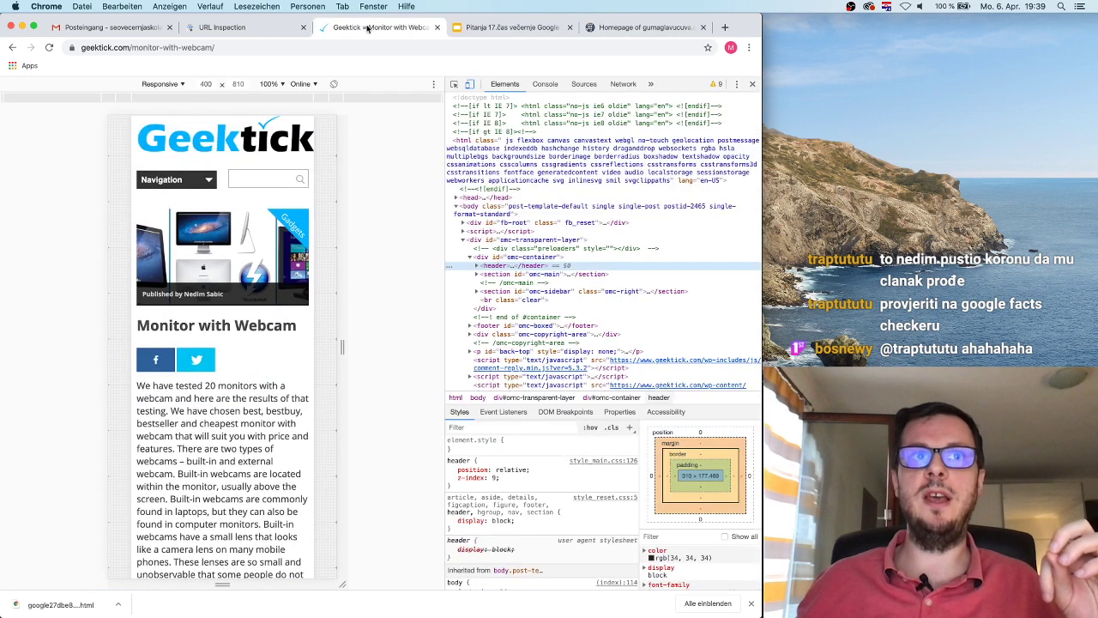
pyautogui.click(253, 29)
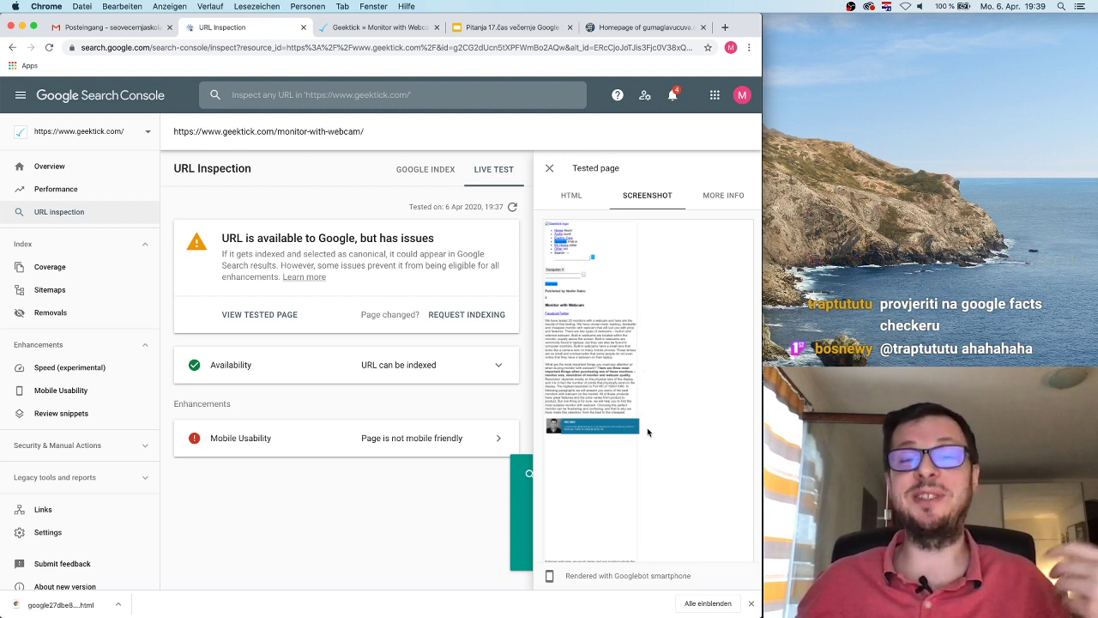
pyautogui.scroll(-1, 602, 514)
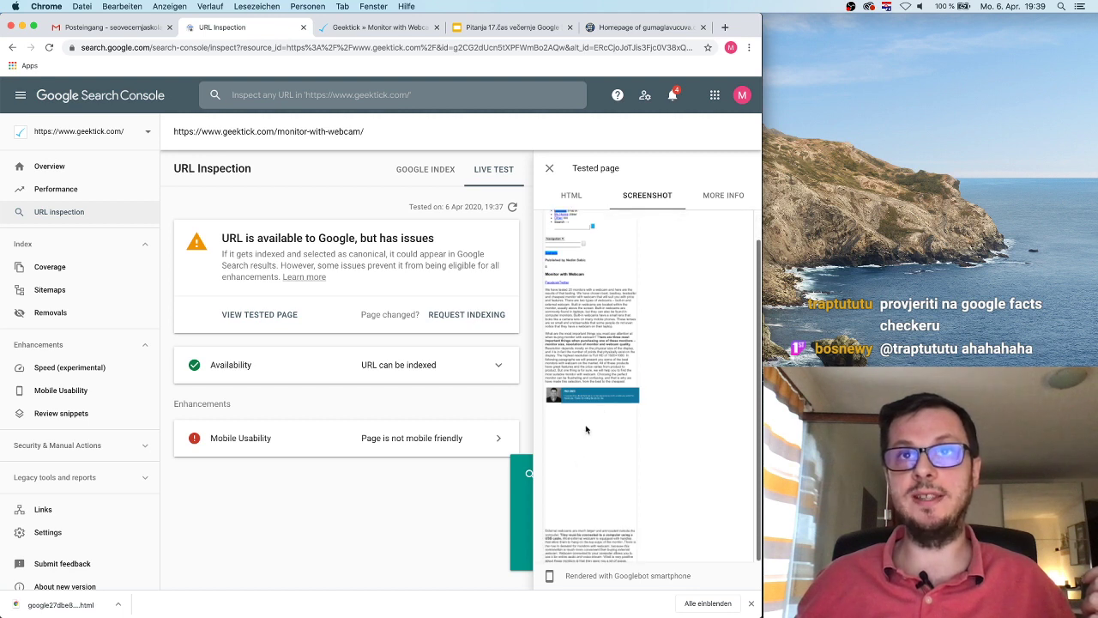
pyautogui.scroll(1, 578, 484)
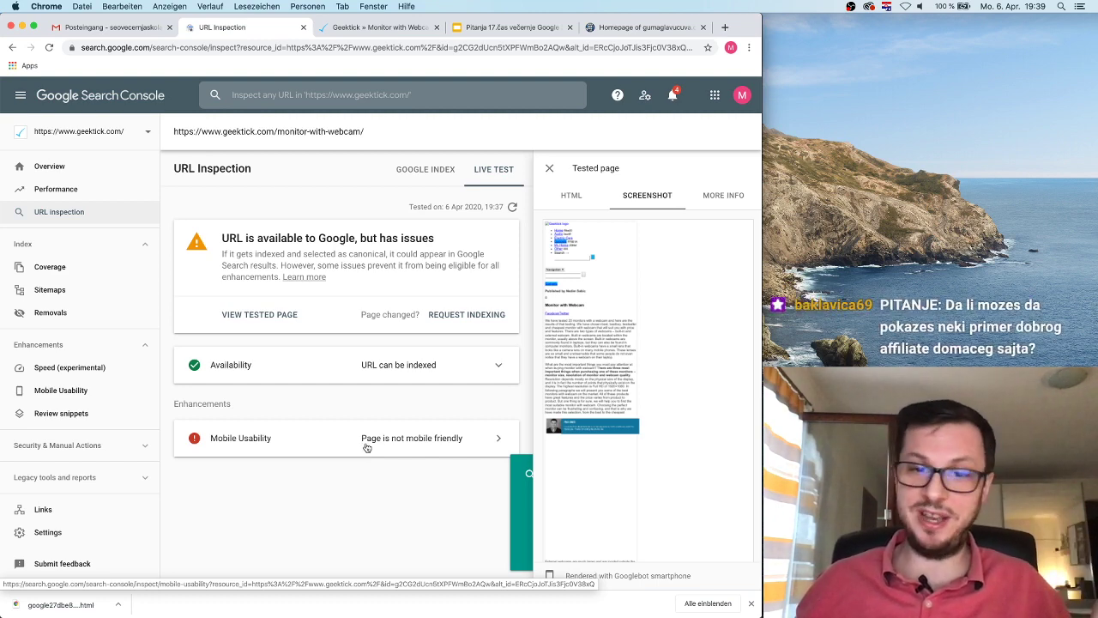
# Step: Close the tested page preview, dismiss the tip card, and compare the Google index and live test results
pyautogui.click(550, 171)
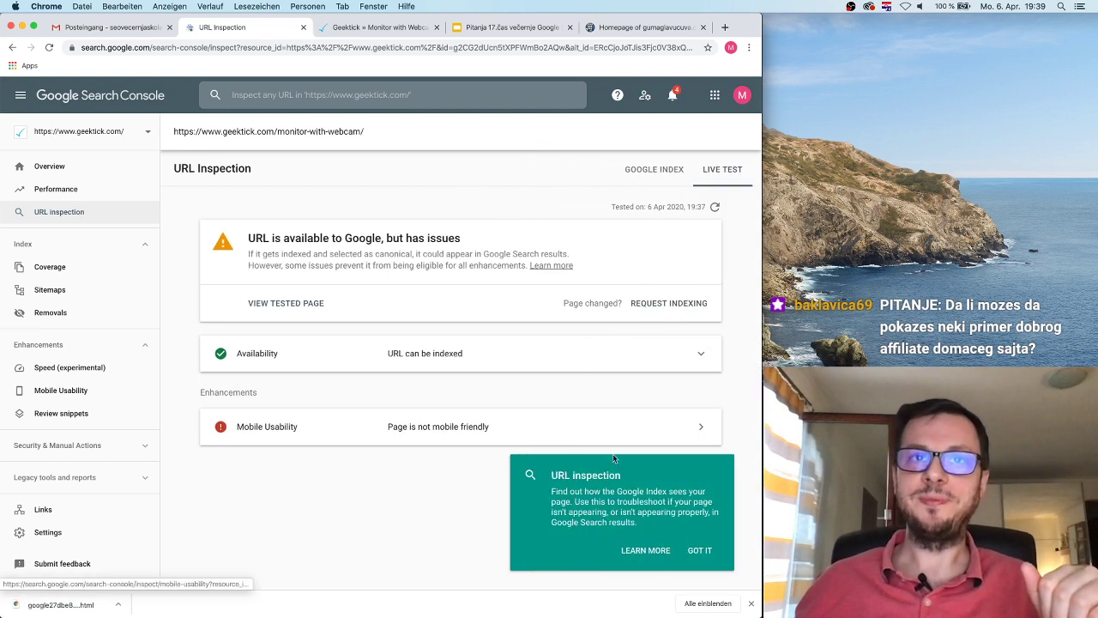
pyautogui.click(699, 550)
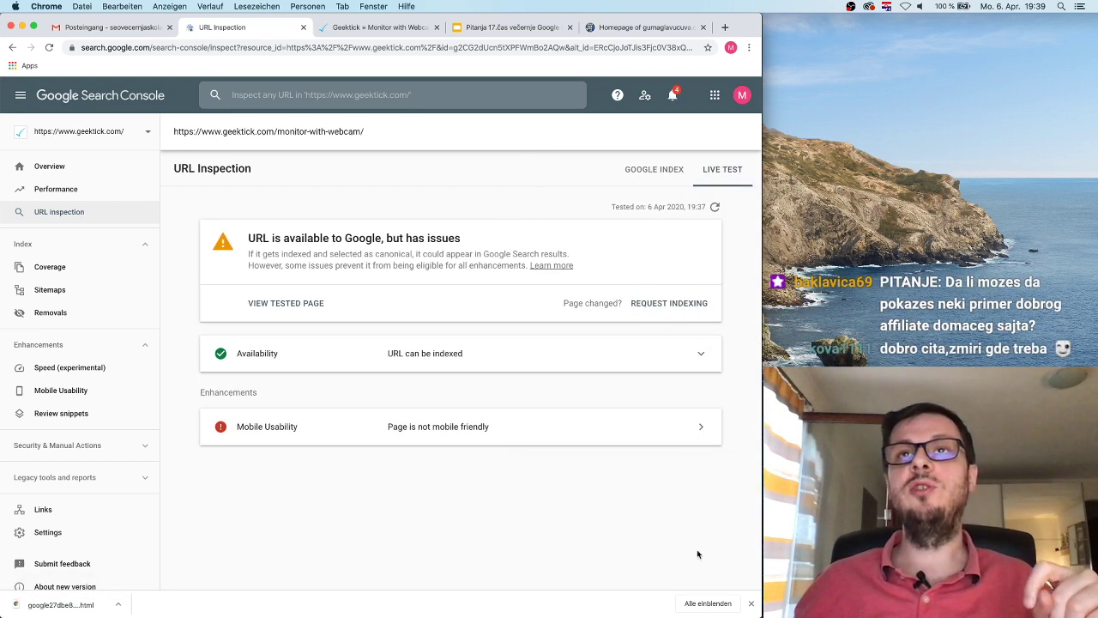
pyautogui.click(662, 171)
pyautogui.click(716, 170)
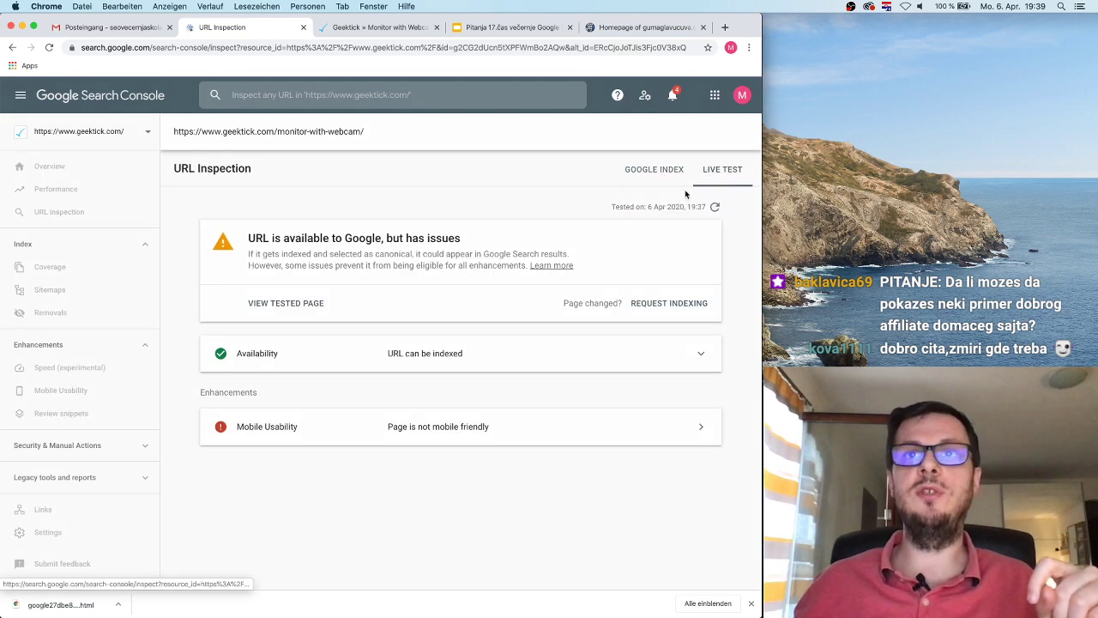
# Step: Open the live test's Mobile Usability details showing text too small and clickable elements too close
pyautogui.click(378, 26)
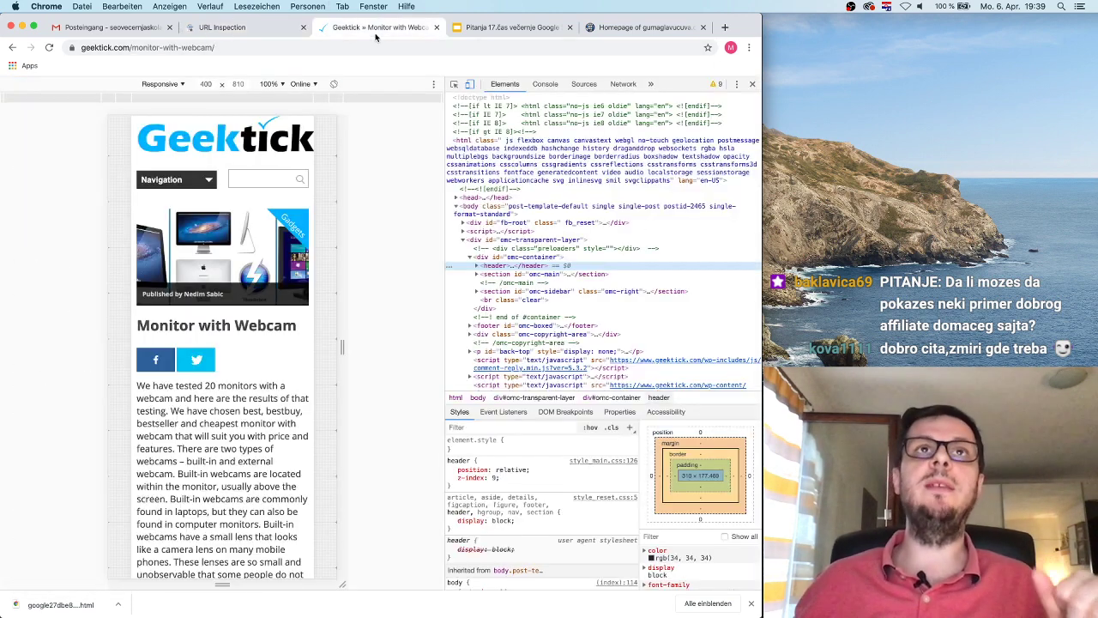
pyautogui.click(230, 27)
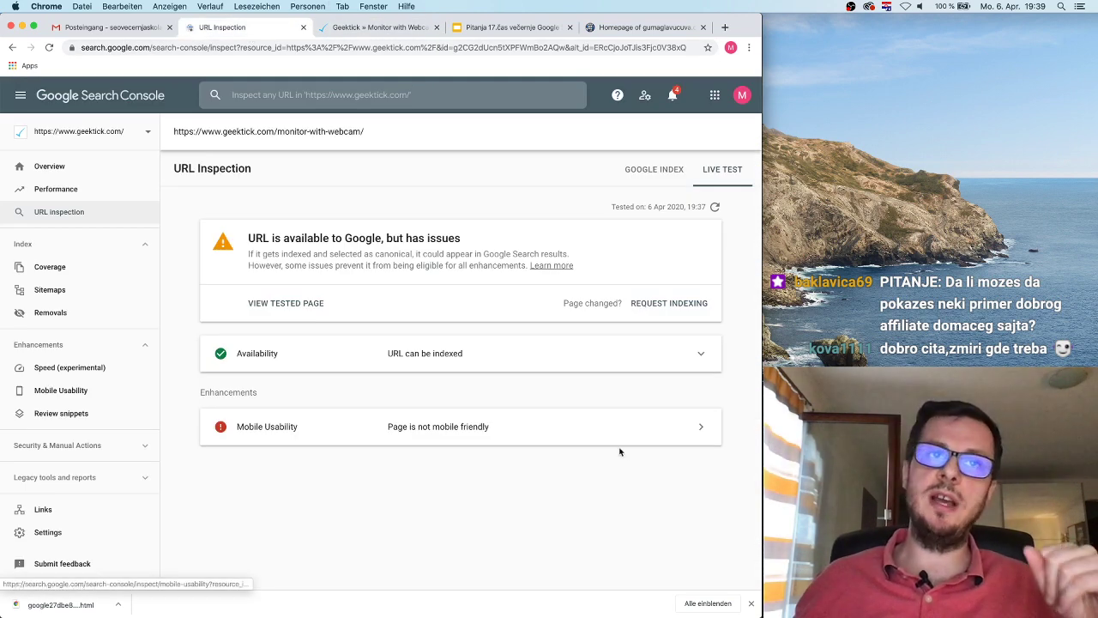
pyautogui.click(642, 424)
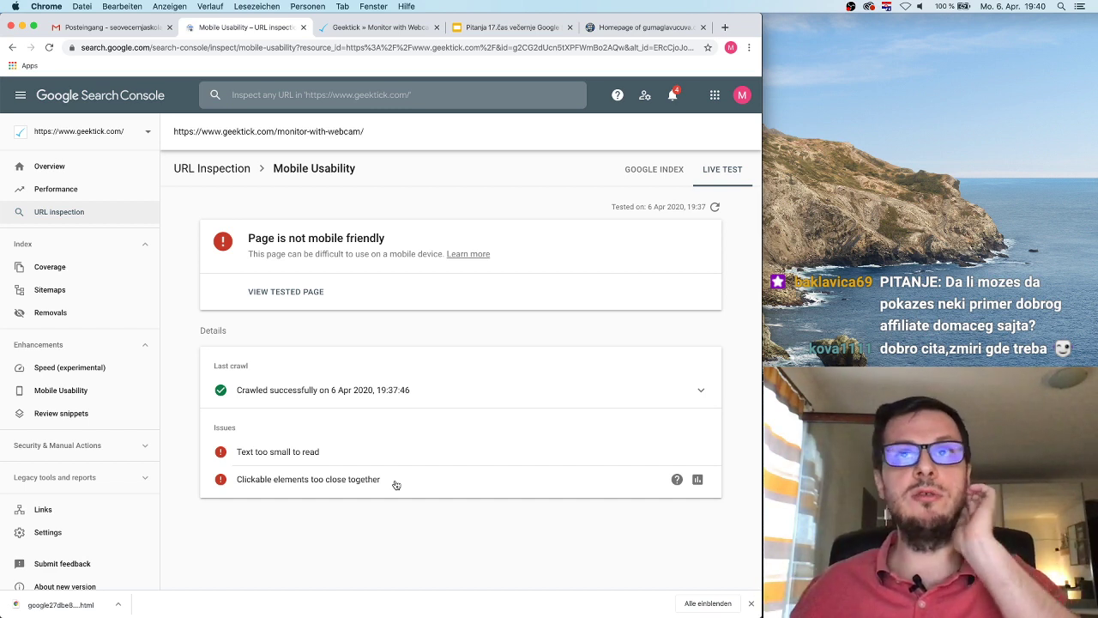
# Step: Go back to the live test results and reopen the Mobile Usability details for /monitor-with-webcam/
pyautogui.click(12, 48)
pyautogui.click(14, 49)
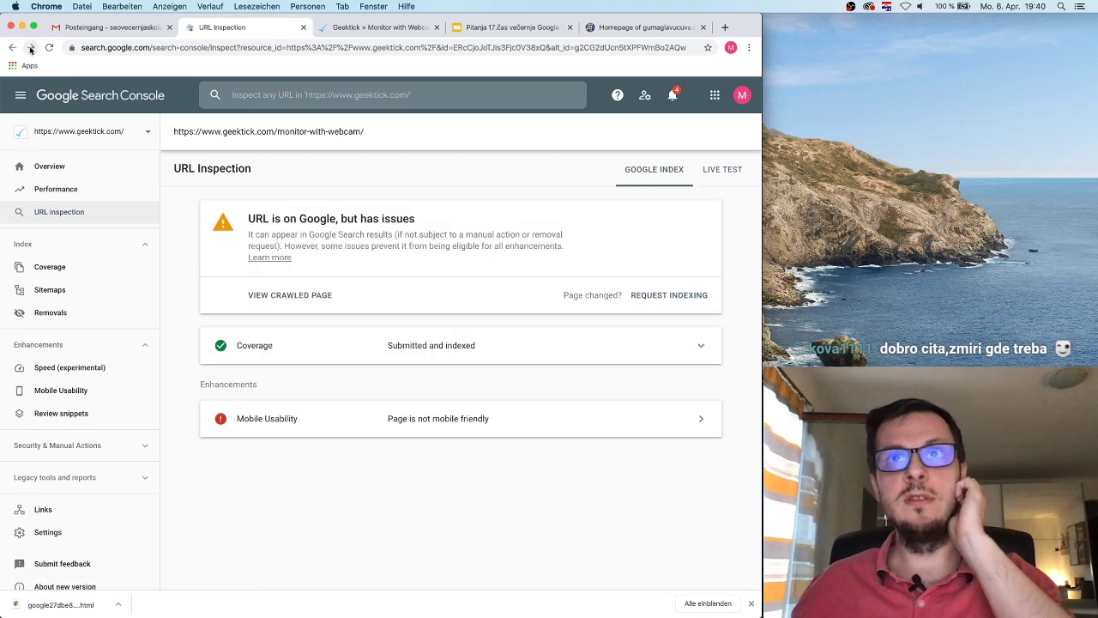
pyautogui.click(30, 48)
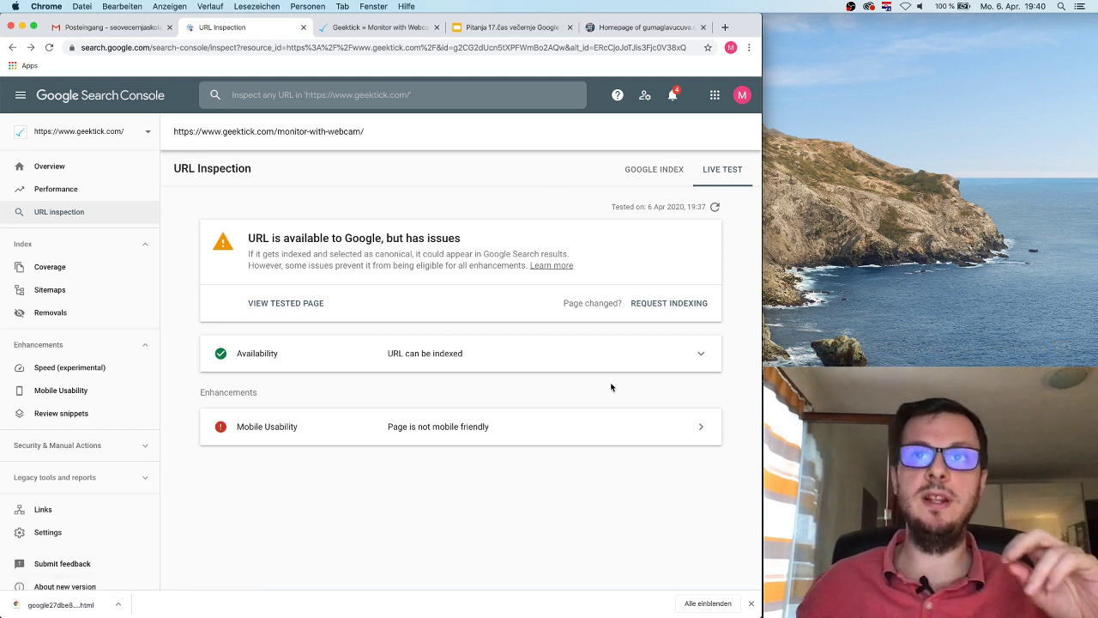
pyautogui.click(523, 426)
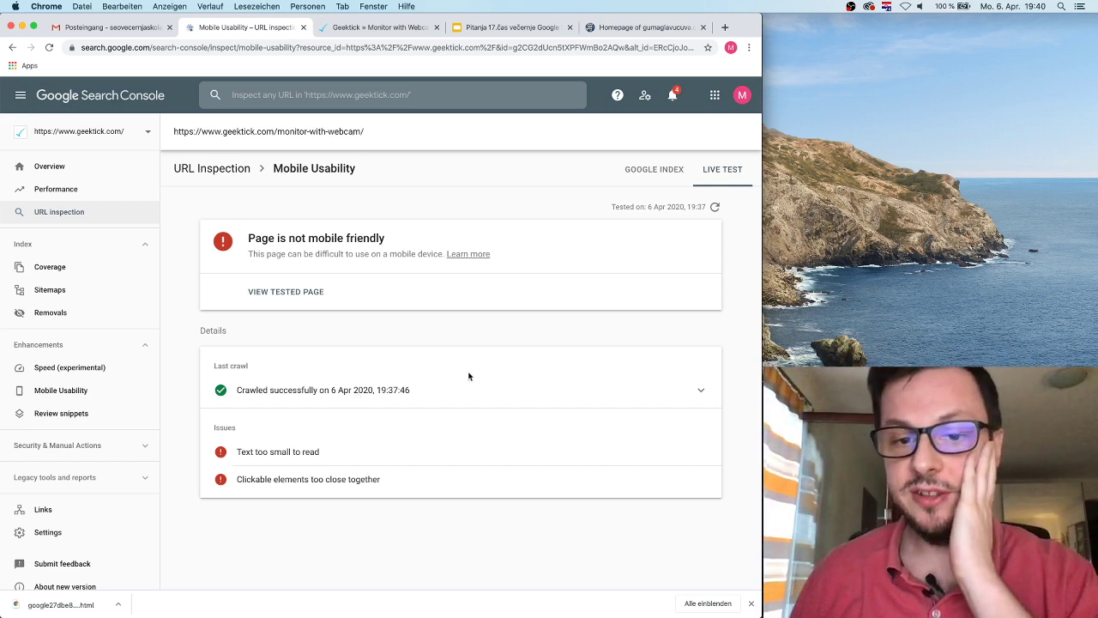
# Step: Preview the tested page, check the indexed version's three issues, then return to the URL Inspection summary
pyautogui.click(278, 292)
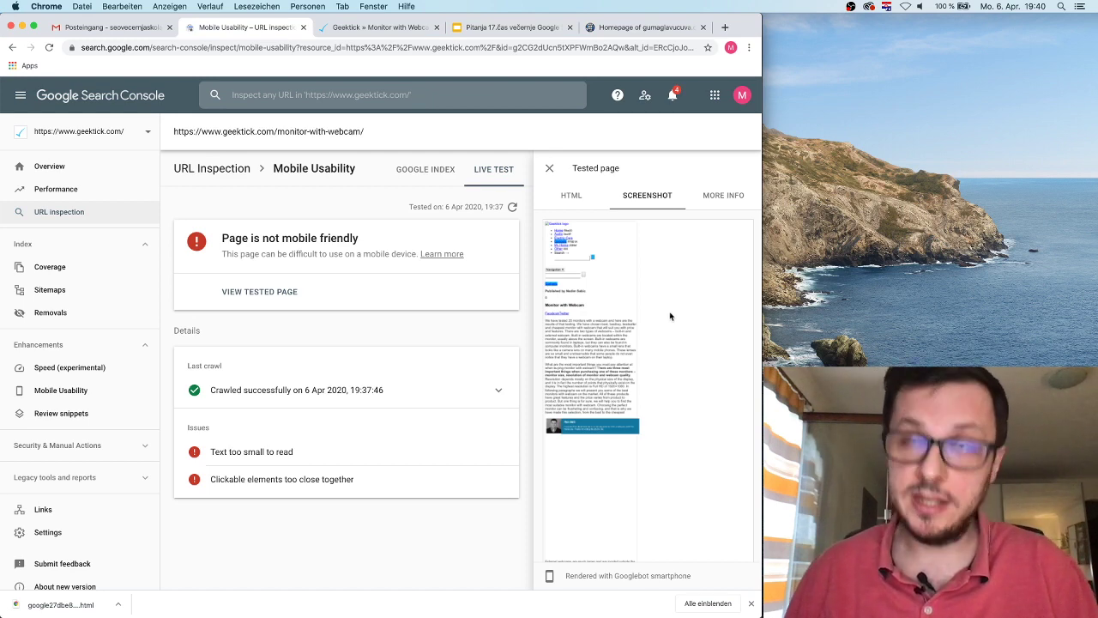
pyautogui.click(550, 171)
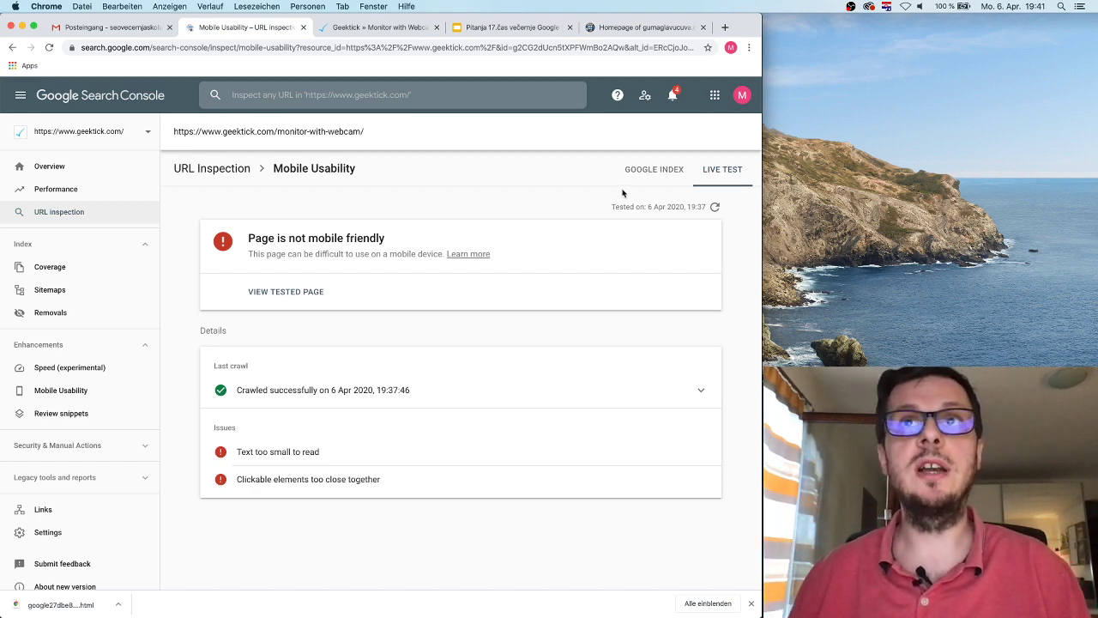
pyautogui.click(673, 172)
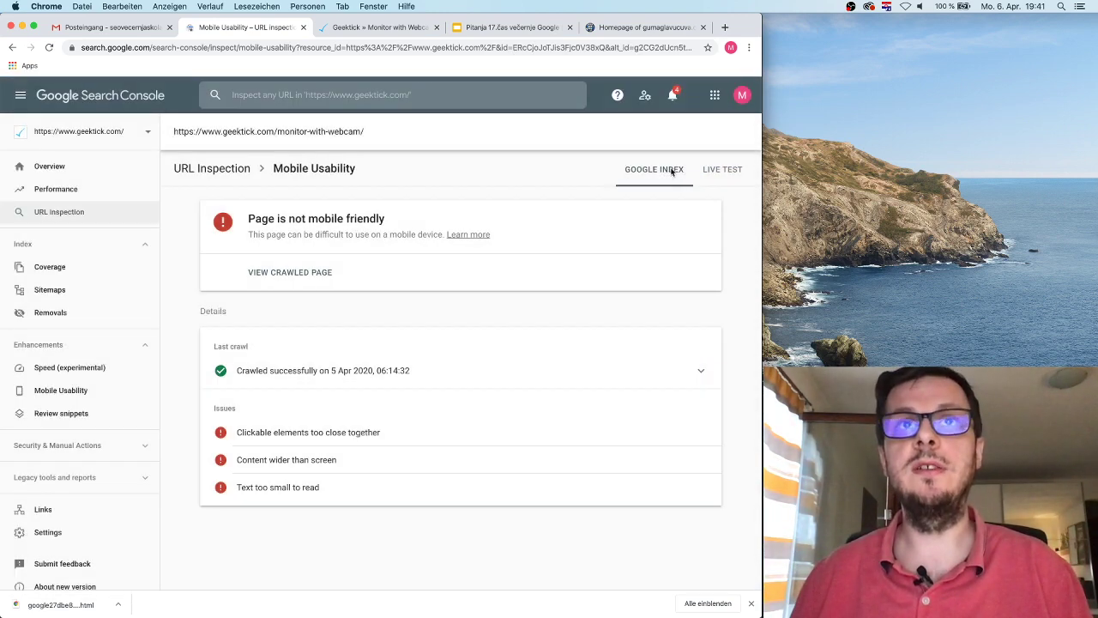
pyautogui.click(229, 174)
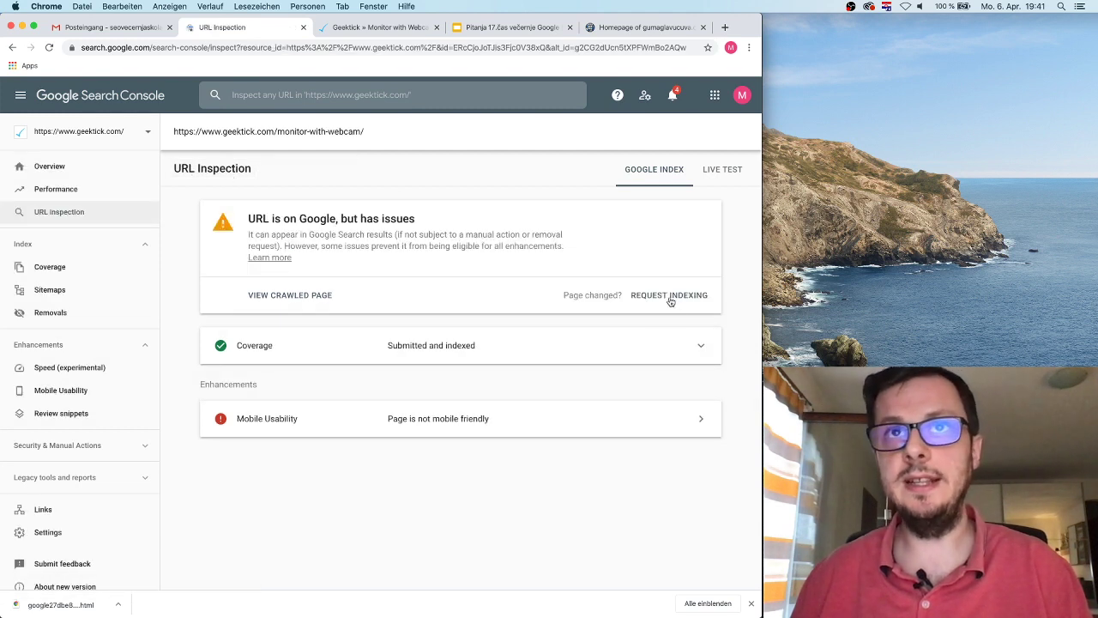
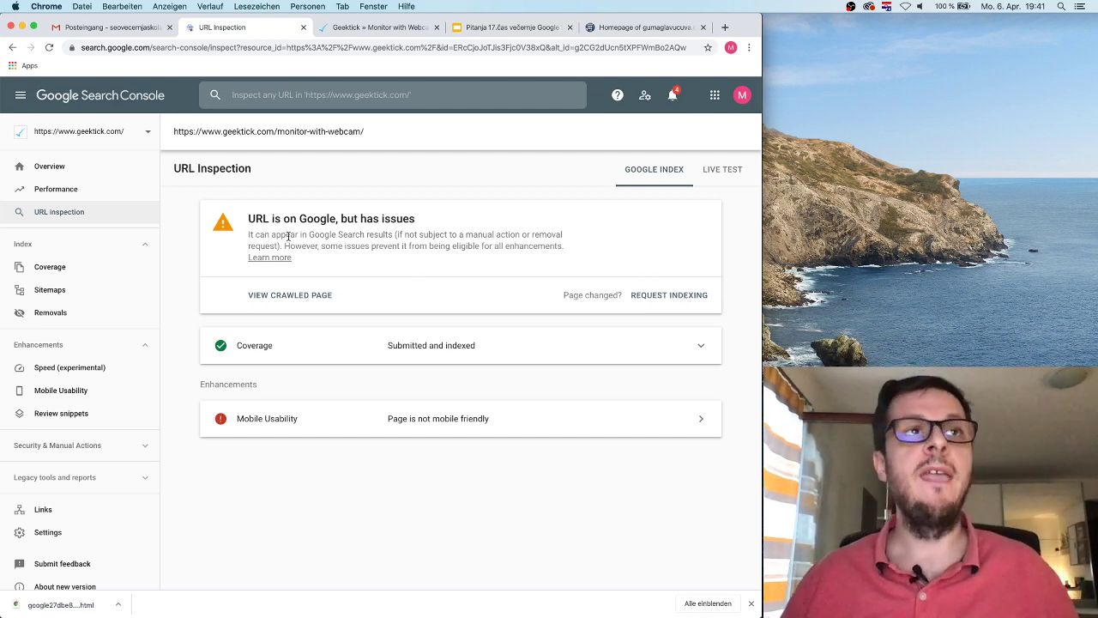
# Step: Open geektick.com's Coverage report and enable the Valid (127) and Excluded (865) categories
pyautogui.click(100, 261)
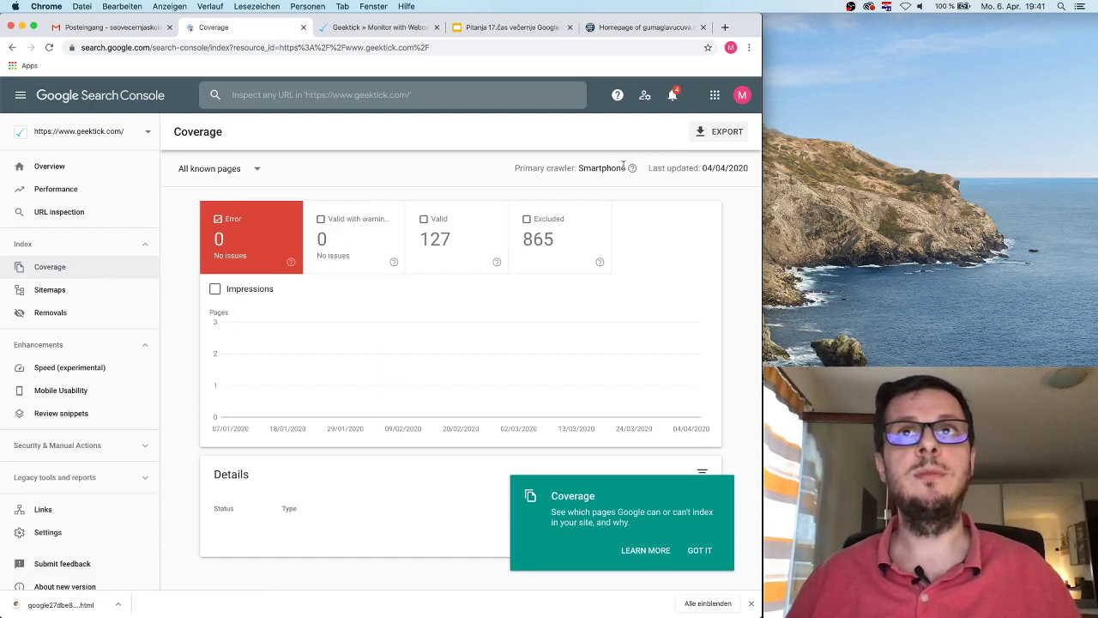
pyautogui.moveTo(629, 171)
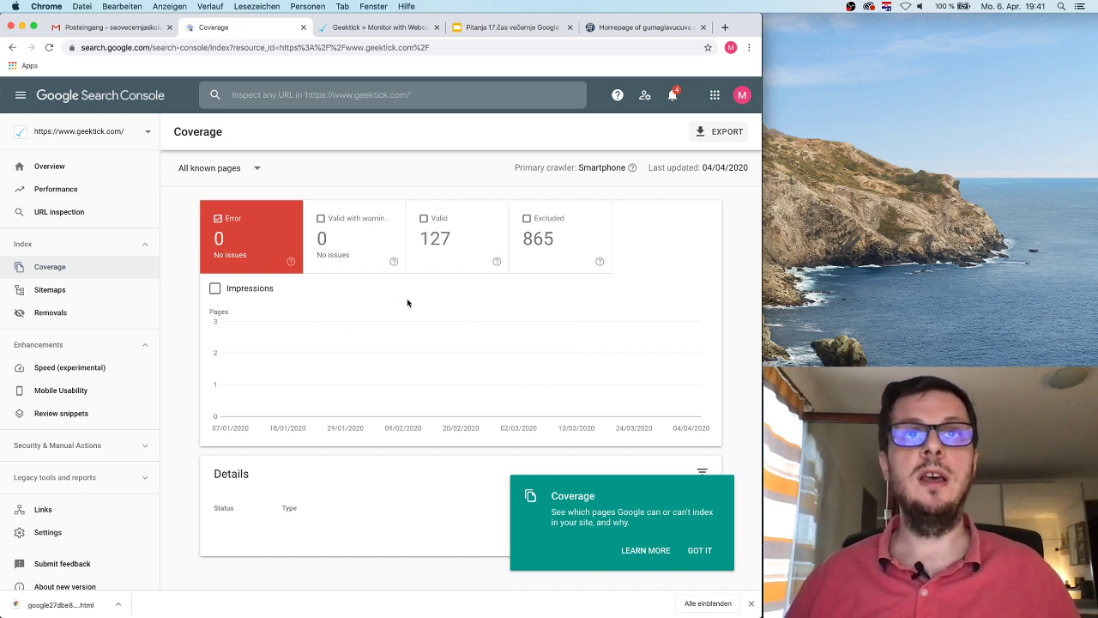
pyautogui.click(447, 239)
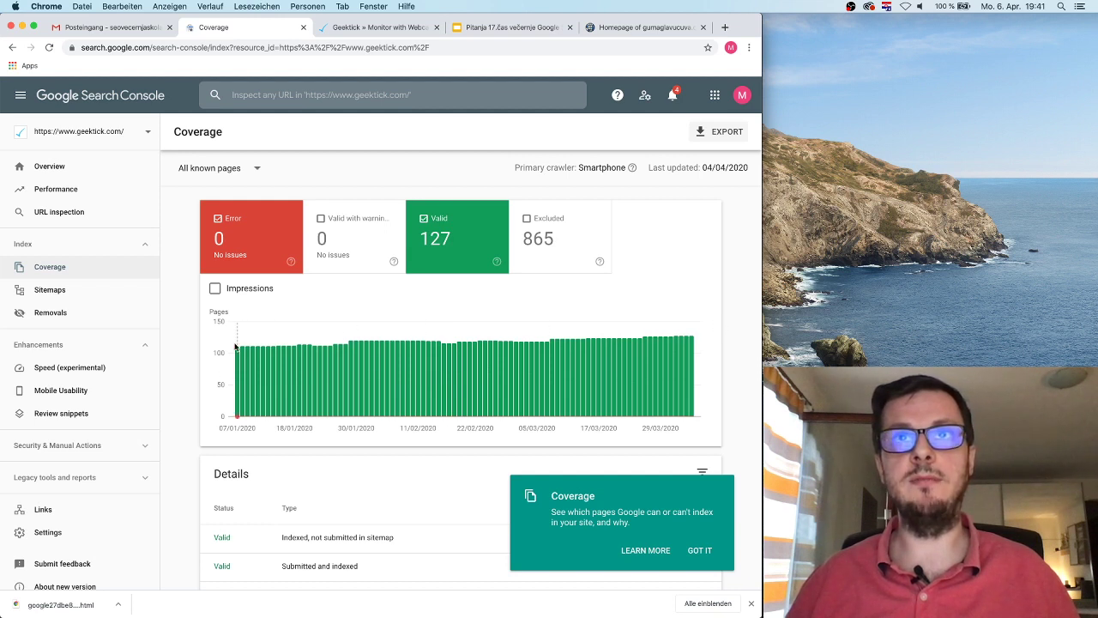
pyautogui.click(547, 238)
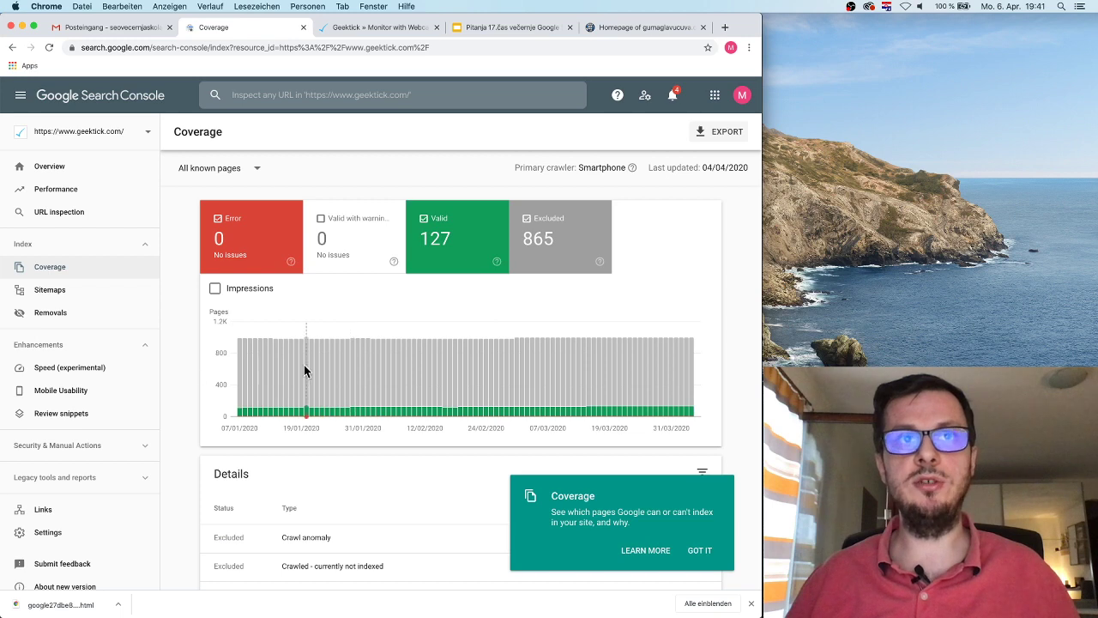
pyautogui.scroll(-3, 446, 346)
pyautogui.scroll(3, 446, 345)
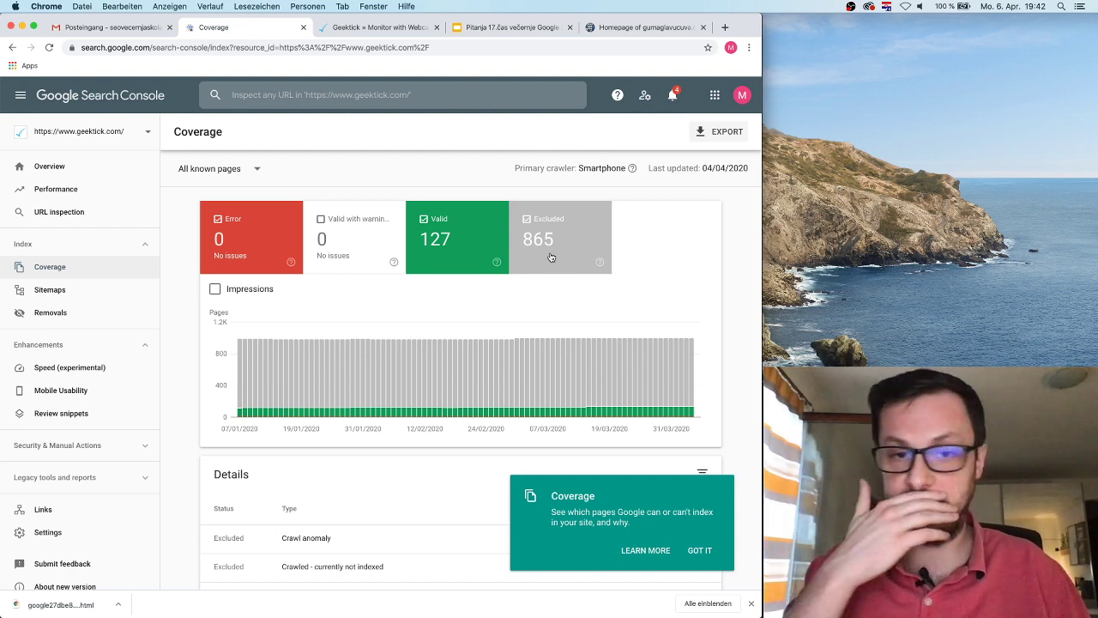
# Step: Open the Crawl anomaly details and start a robots.txt blocking test for category/1948461.html
pyautogui.scroll(-3, 550, 257)
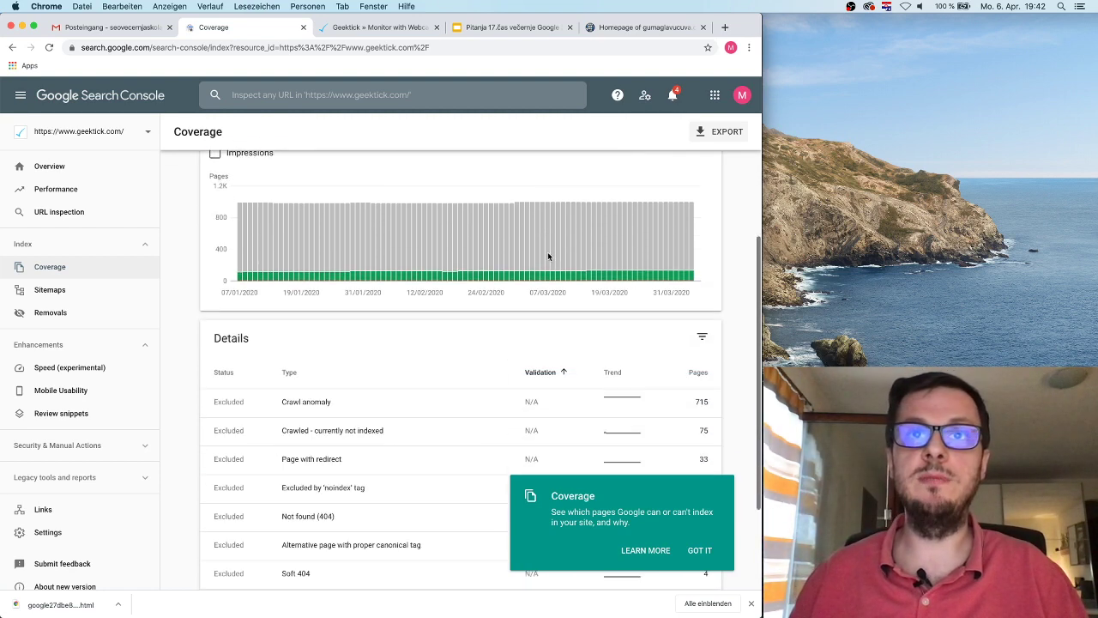
pyautogui.scroll(-3, 546, 255)
pyautogui.scroll(-1, 496, 284)
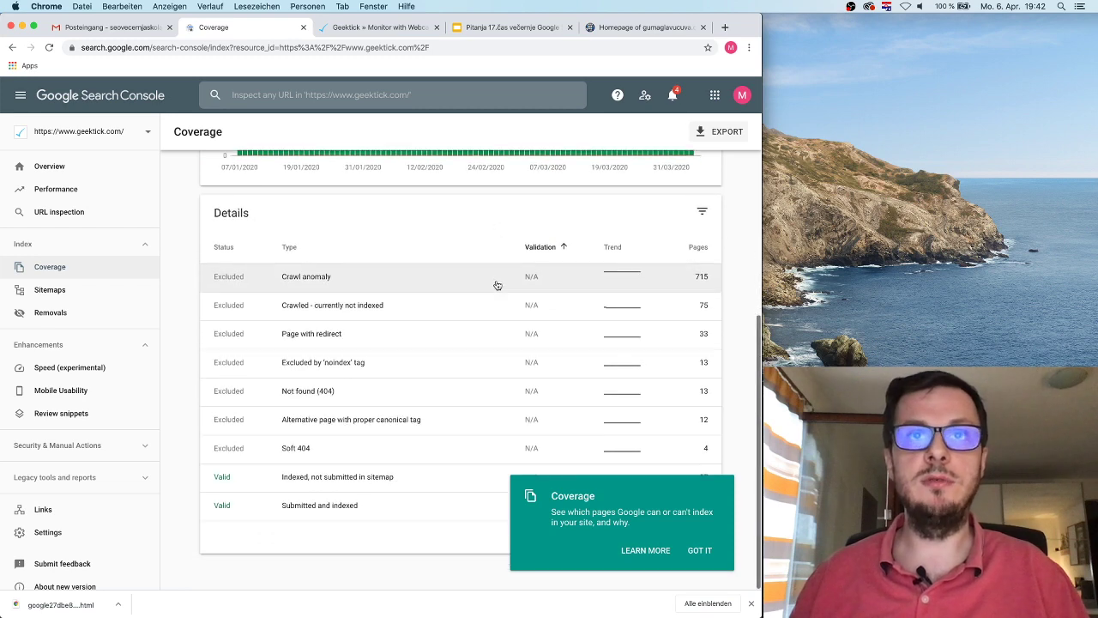
pyautogui.click(356, 277)
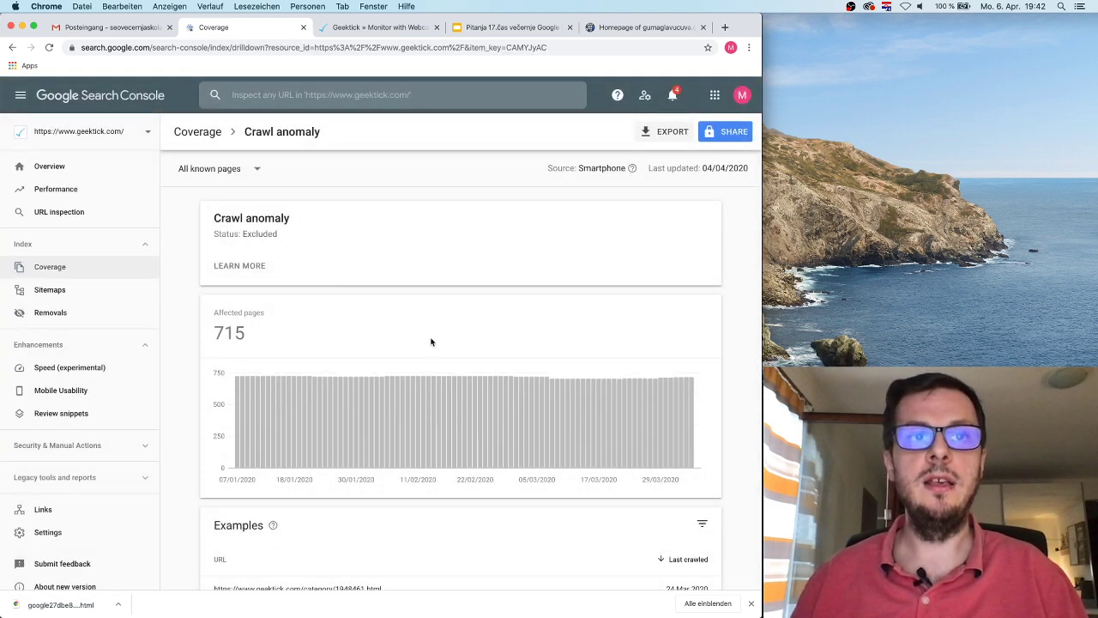
pyautogui.scroll(-5, 432, 341)
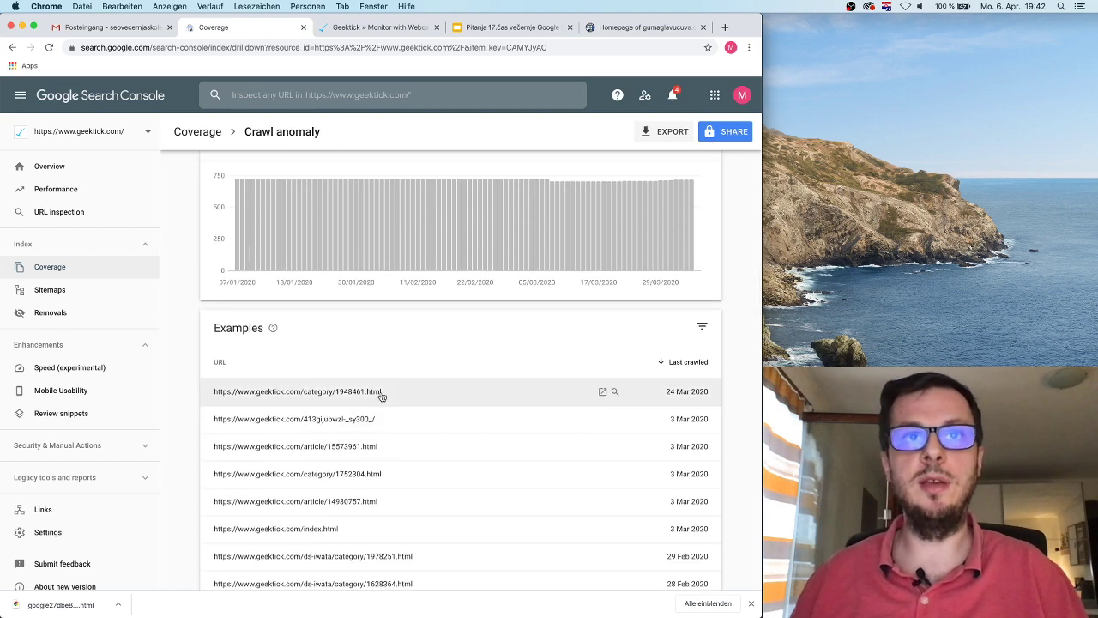
pyautogui.click(392, 392)
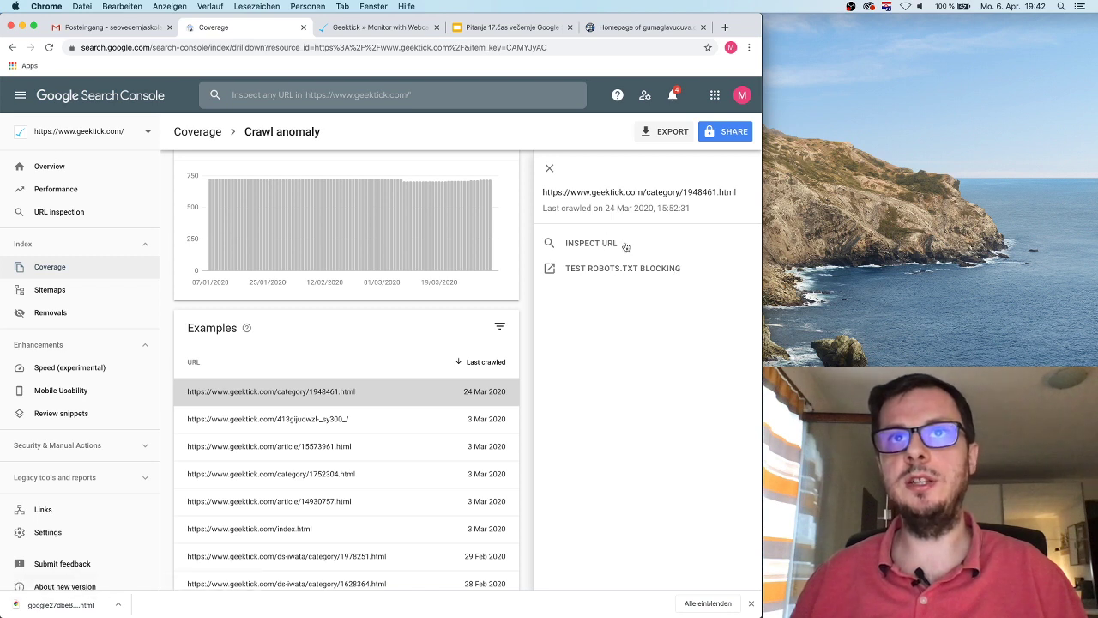
pyautogui.click(600, 268)
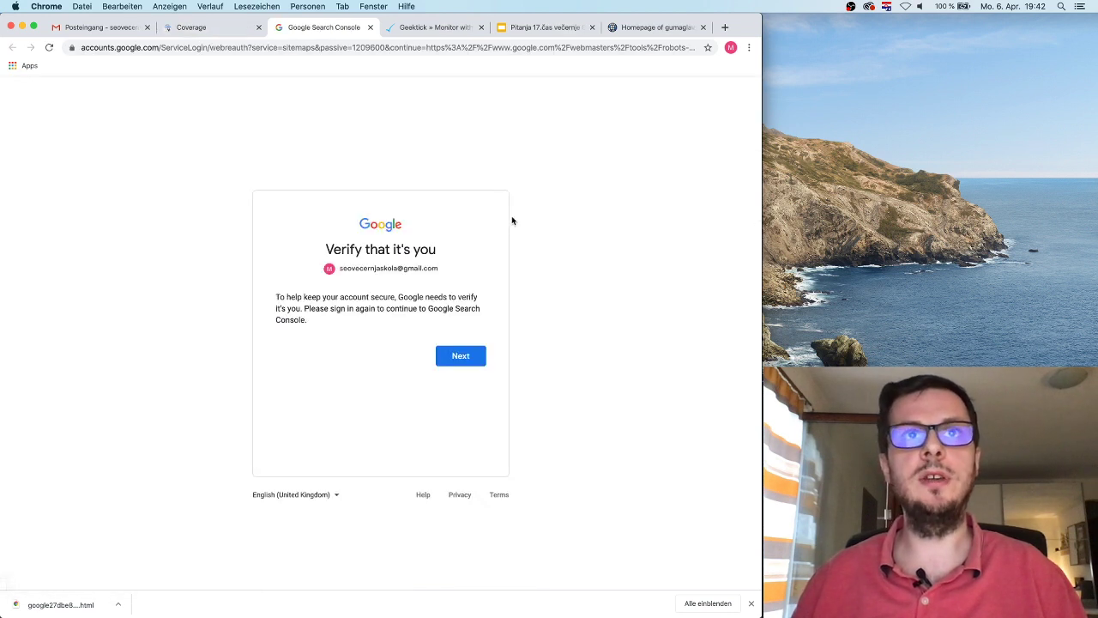
# Step: Re-verify the Google account by entering its password
pyautogui.click(464, 357)
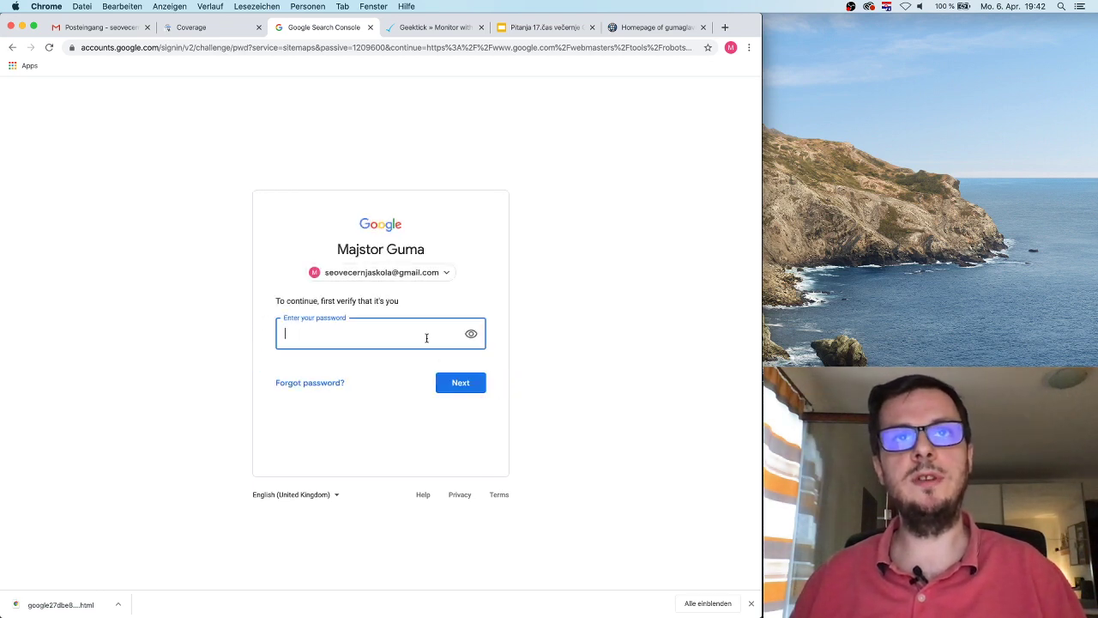
pyautogui.write('•••••••••')
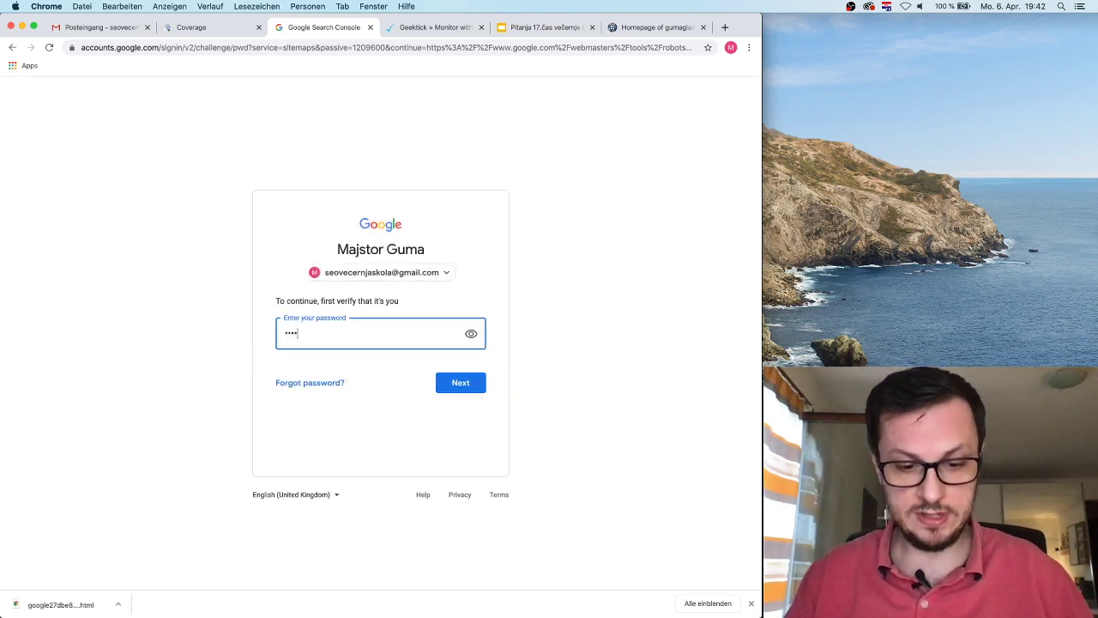
pyautogui.write('••')
pyautogui.press('Return')
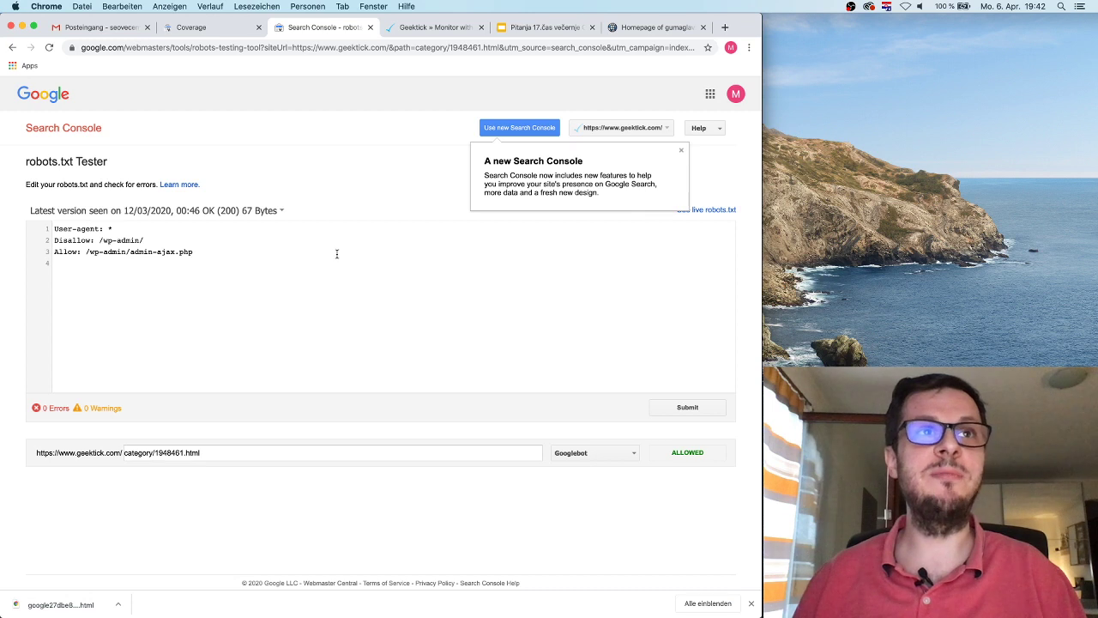
# Step: Dismiss the announcement and retest category/1948461.html in the robots.txt Tester, getting ALLOWED for Googlebot
pyautogui.click(683, 151)
pyautogui.moveTo(214, 249); pyautogui.dragTo(45, 228)
pyautogui.click(97, 241)
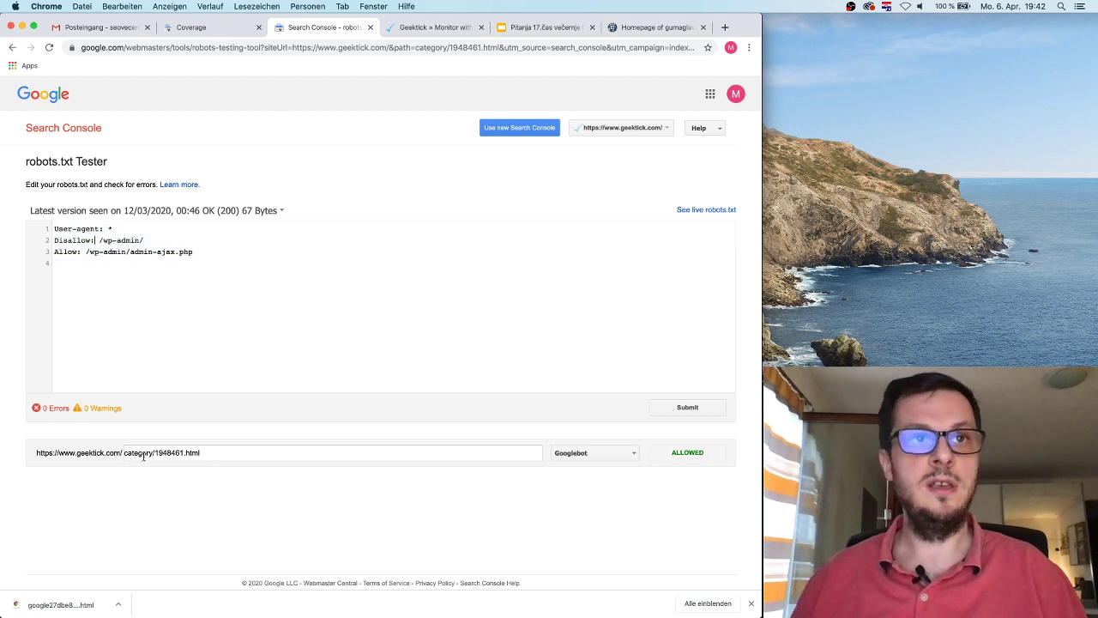
pyautogui.moveTo(221, 448); pyautogui.dragTo(67, 447)
pyautogui.click(173, 489)
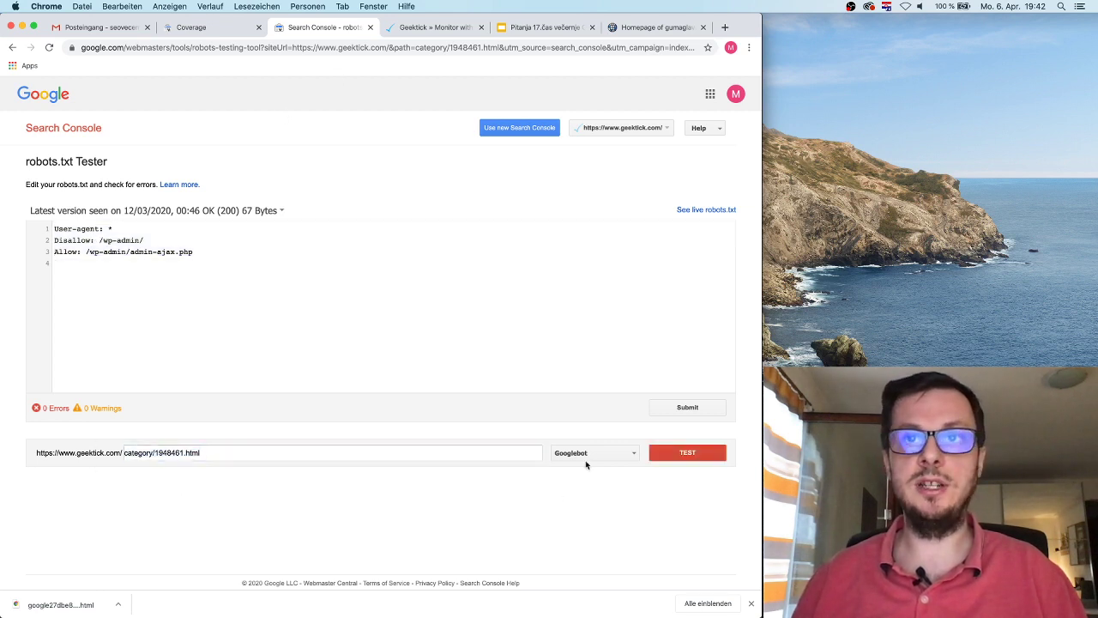
pyautogui.click(695, 455)
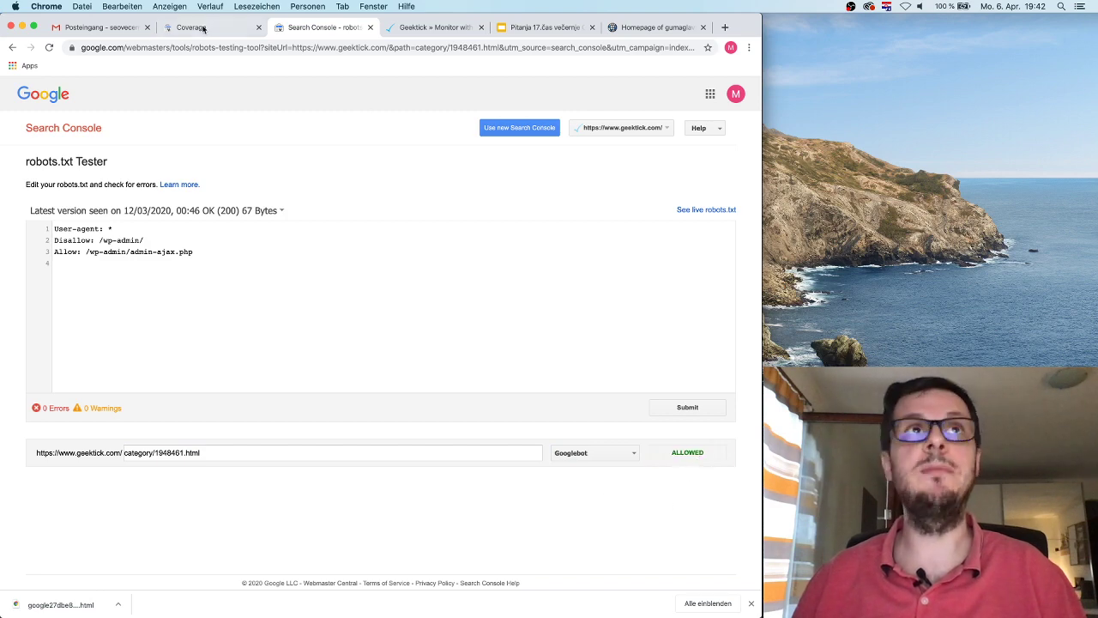
pyautogui.hotkey('ctrl', 'shift', 'Tab')
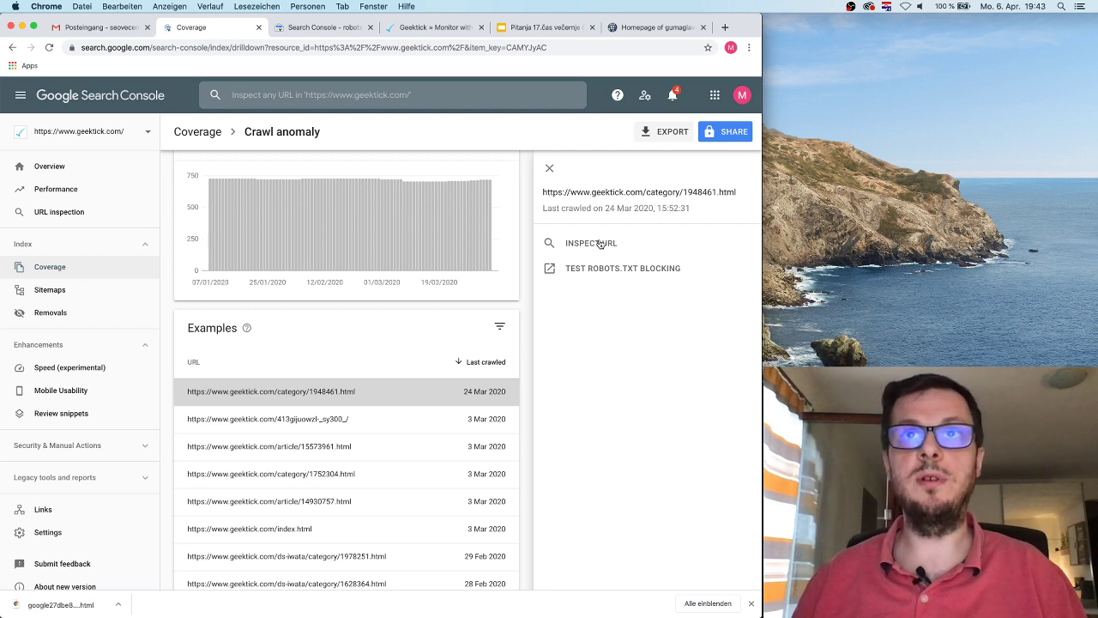
# Step: Open category/1948461.html live on the site, which shows a 404 Not Found page
pyautogui.moveTo(365, 393)
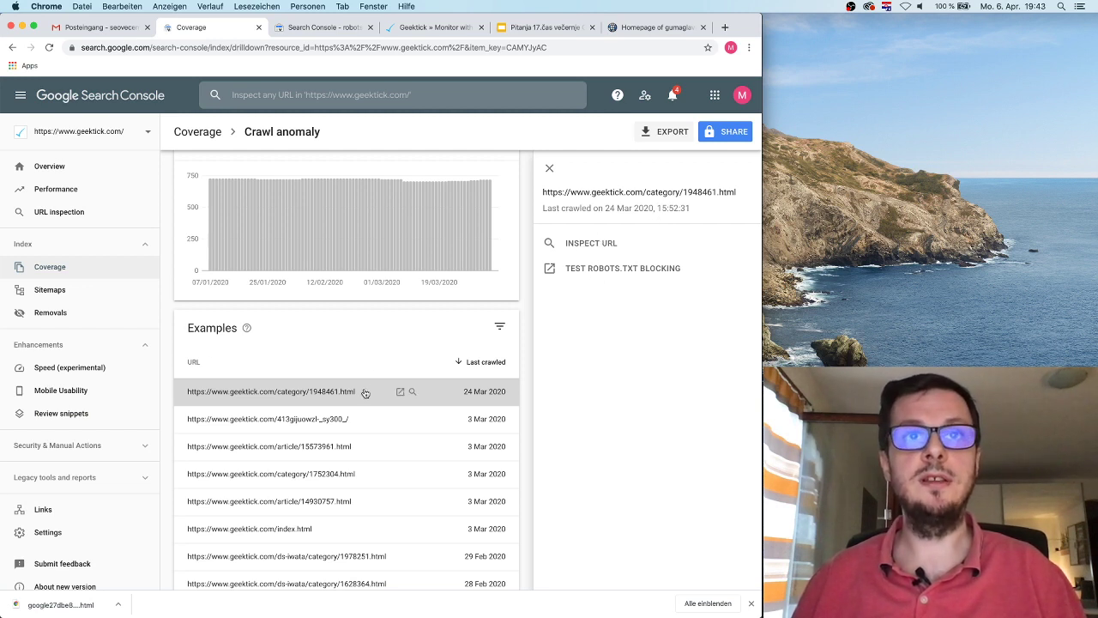
pyautogui.click(400, 391)
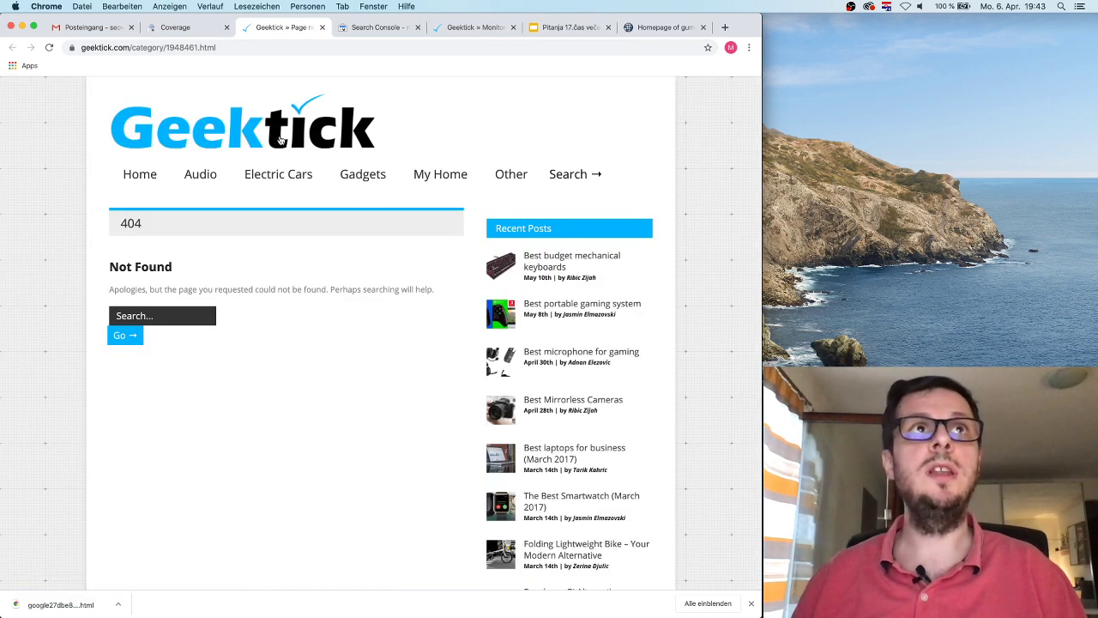
pyautogui.moveTo(177, 267); pyautogui.dragTo(203, 79)
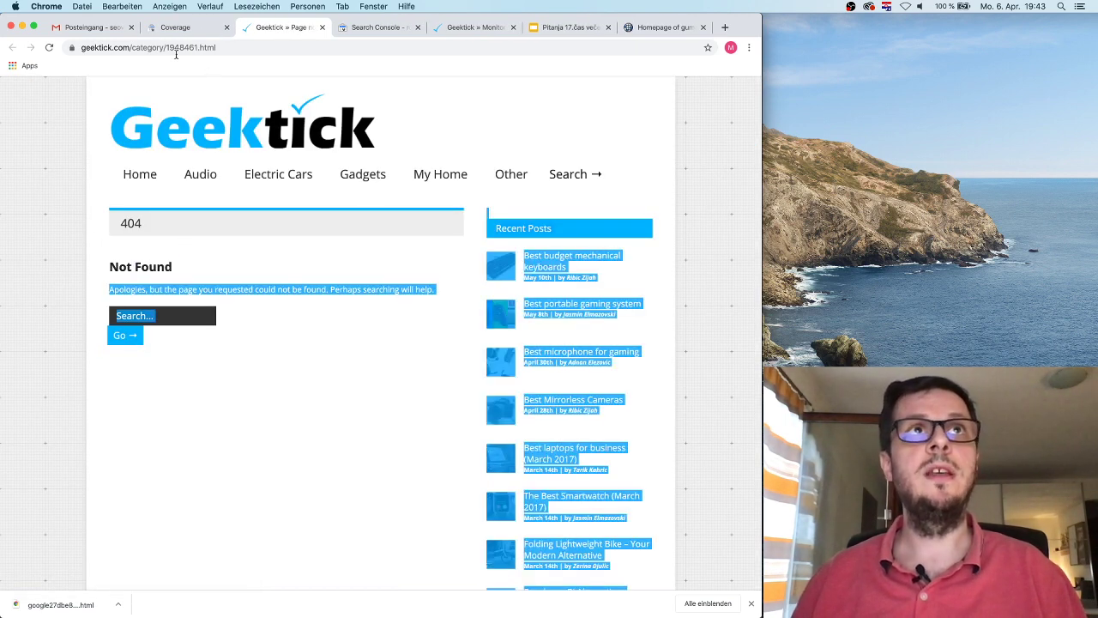
pyautogui.moveTo(140, 47); pyautogui.dragTo(219, 49)
# Step: Back in the Crawl anomaly report, run URL Inspection on category/1948461.html
pyautogui.click(172, 27)
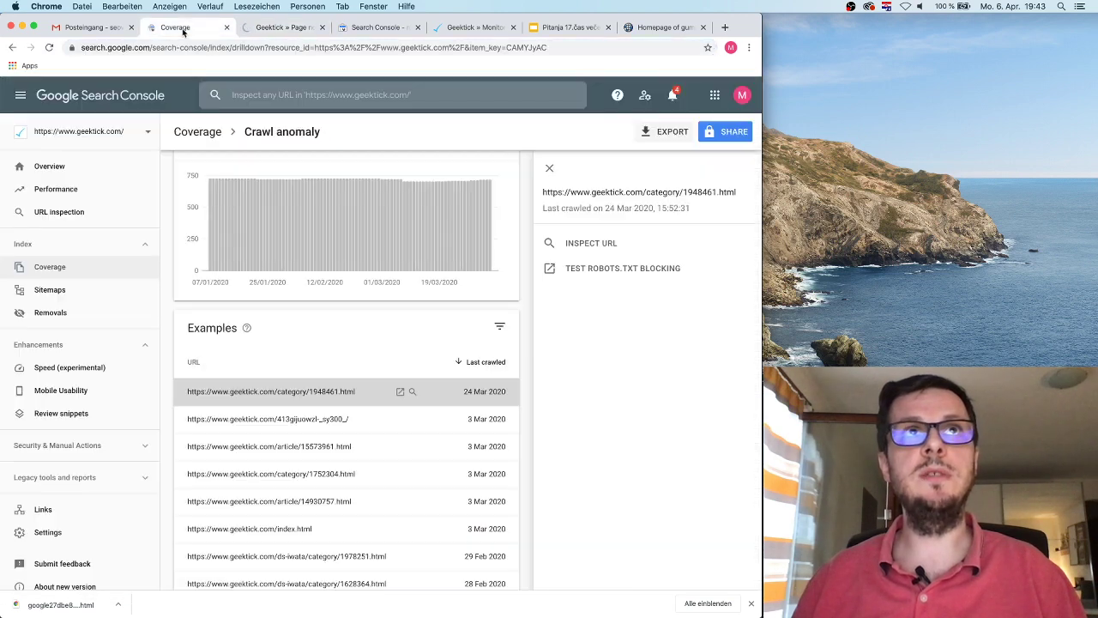
pyautogui.click(370, 395)
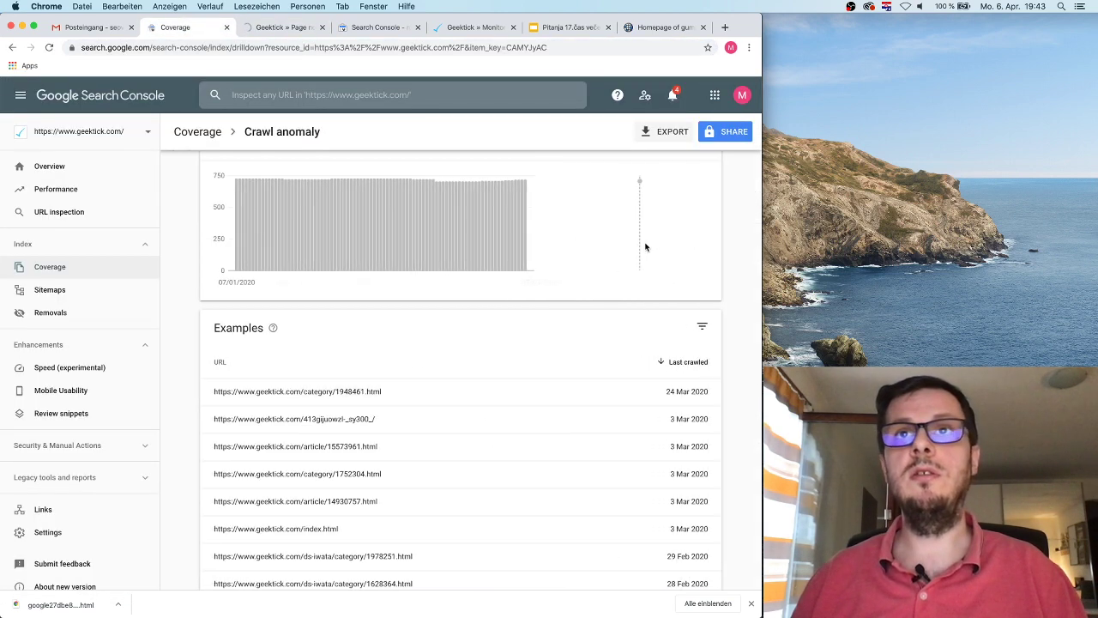
pyautogui.click(351, 394)
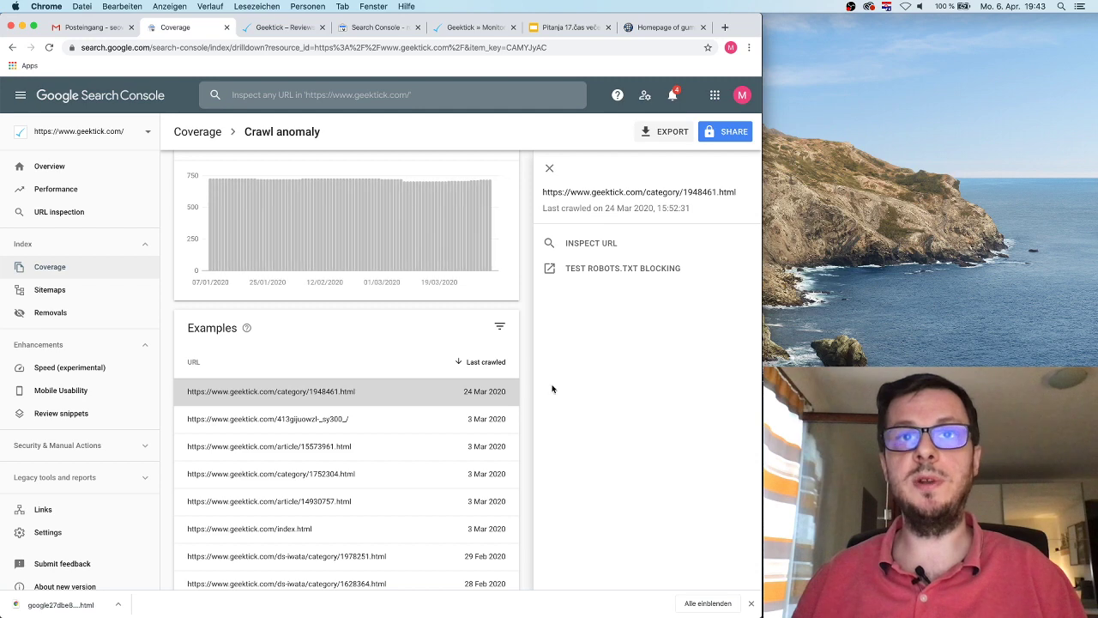
pyautogui.click(594, 244)
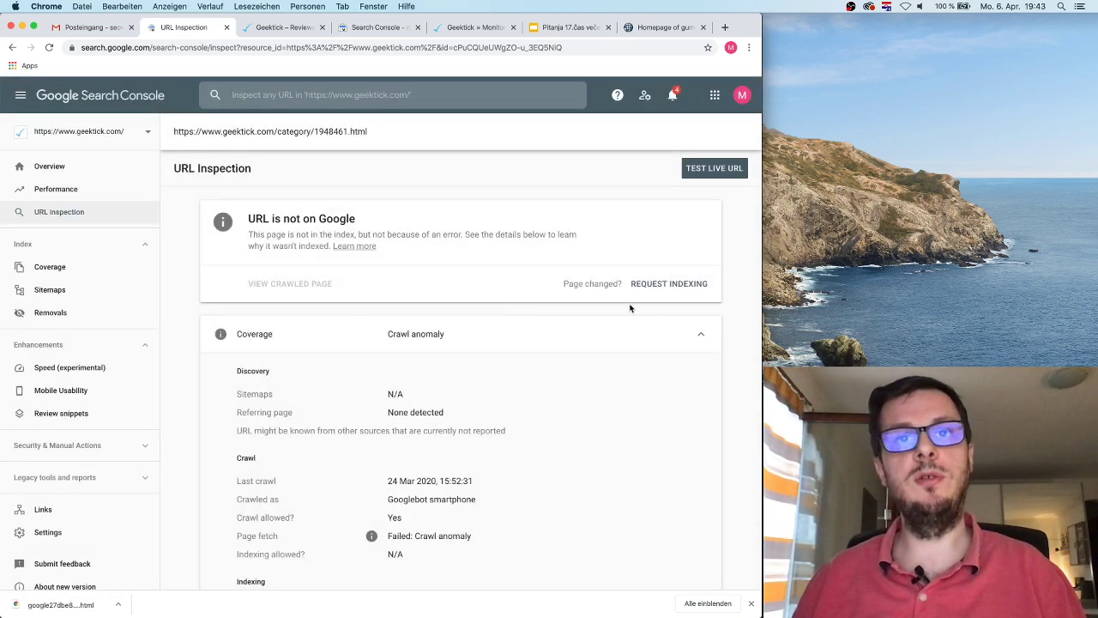
# Step: Review the inspection's Crawl allowed (Yes) and Indexing allowed (N/A) answers
pyautogui.scroll(-2, 421, 410)
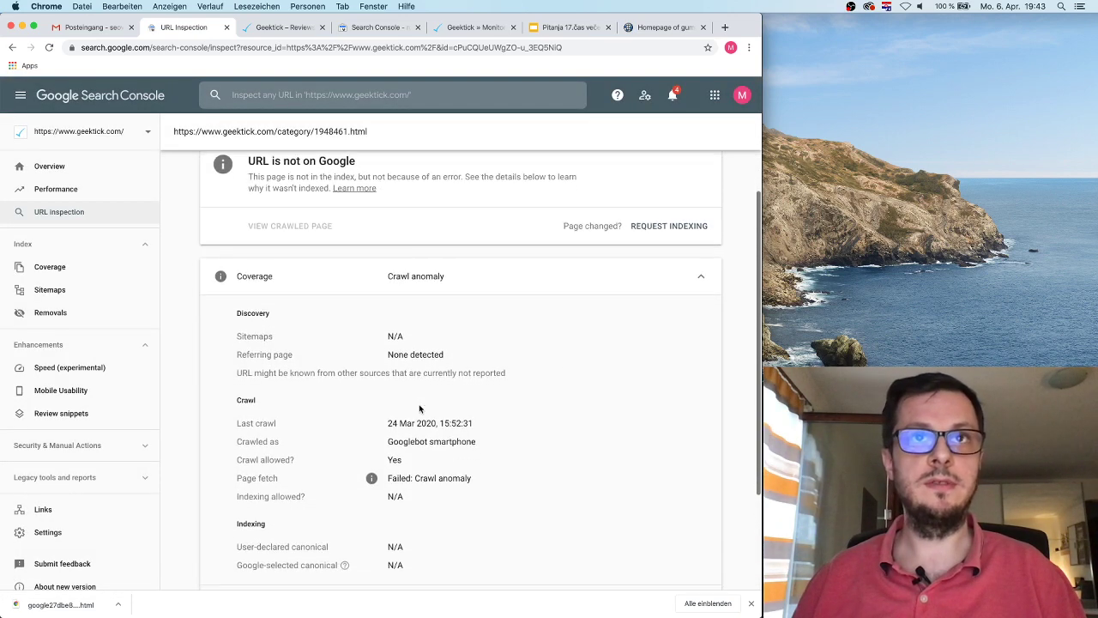
pyautogui.scroll(-1, 428, 368)
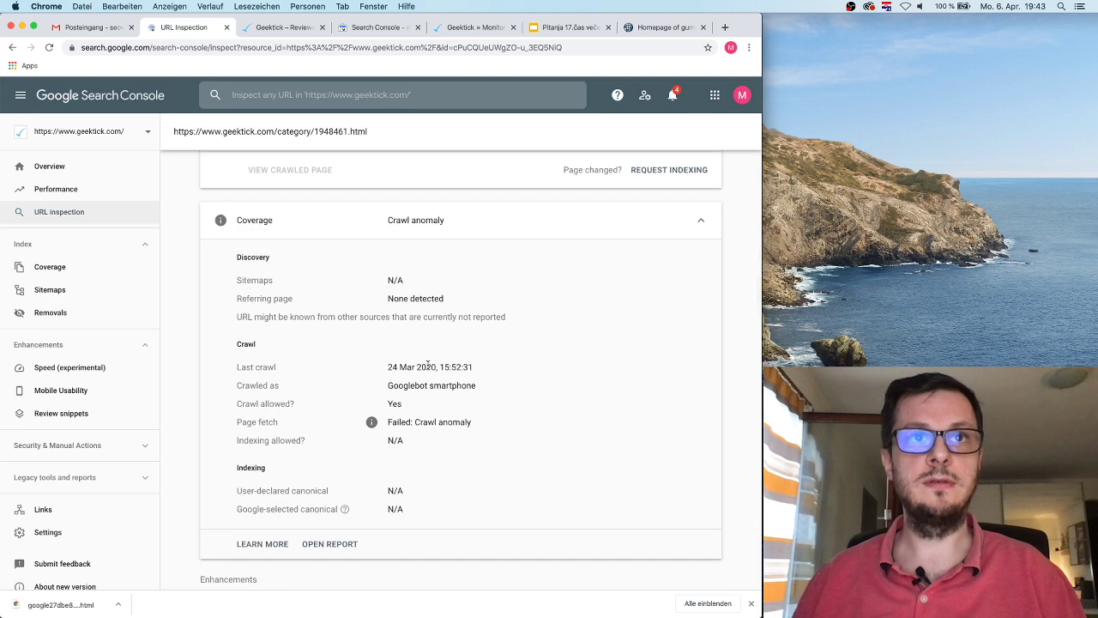
pyautogui.doubleClick(395, 403)
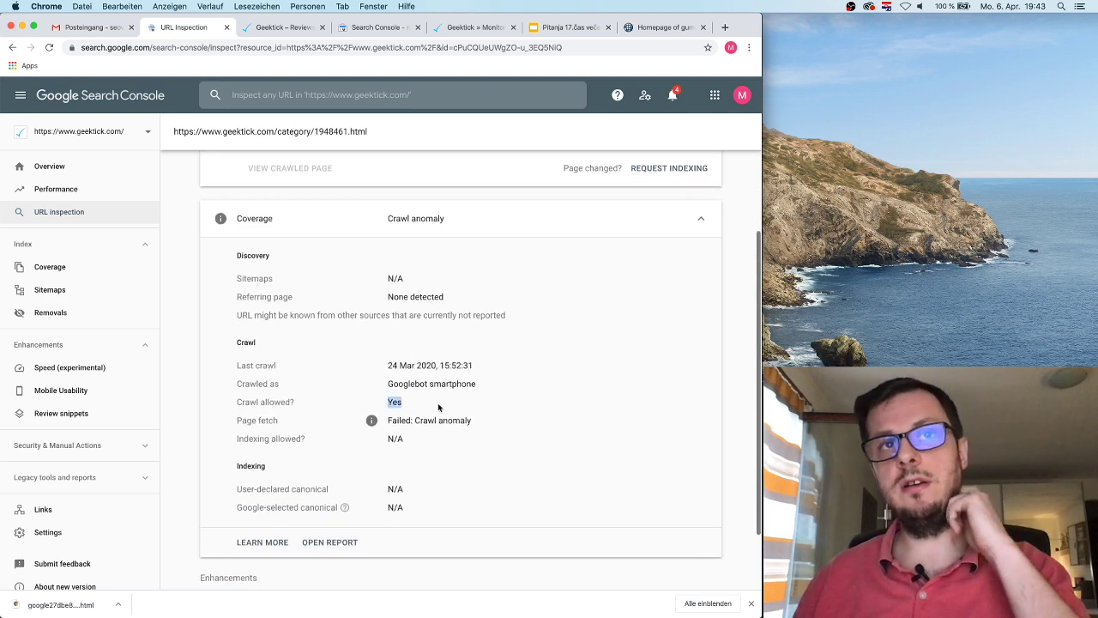
pyautogui.moveTo(249, 440); pyautogui.dragTo(380, 443)
pyautogui.doubleClick(394, 440)
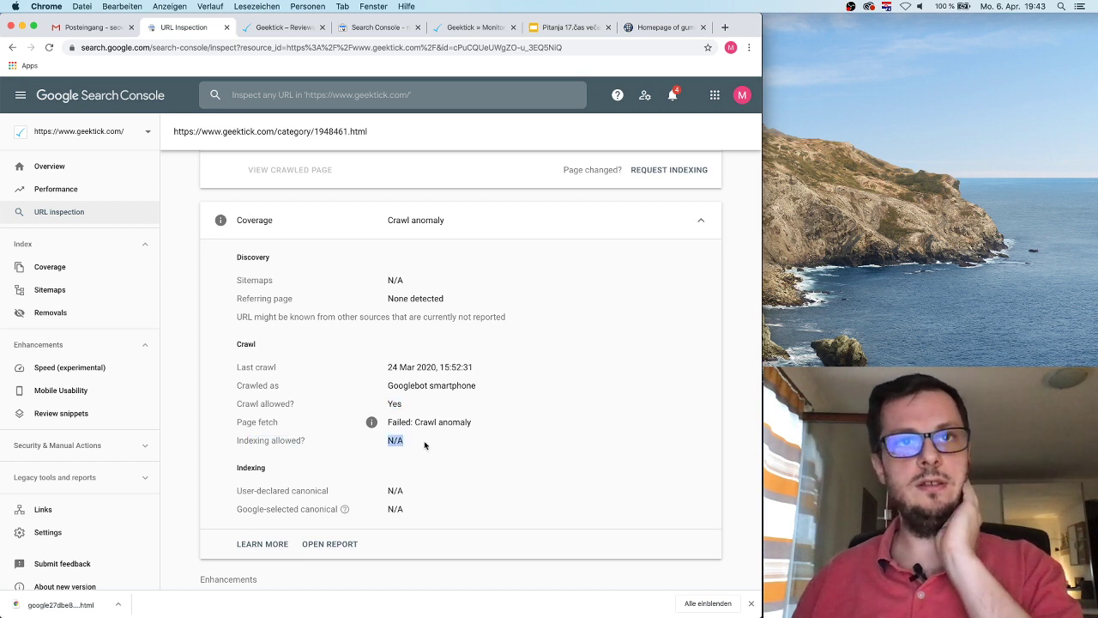
pyautogui.click(381, 515)
# Step: Go back to the Crawl anomaly examples list
pyautogui.scroll(-3, 513, 420)
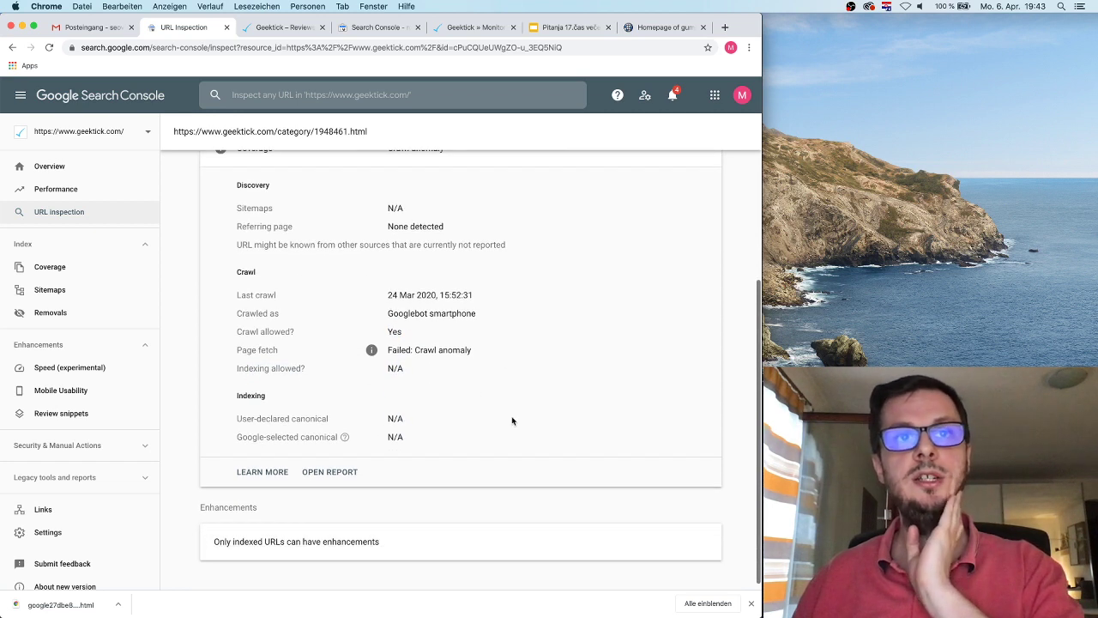
pyautogui.scroll(5, 512, 420)
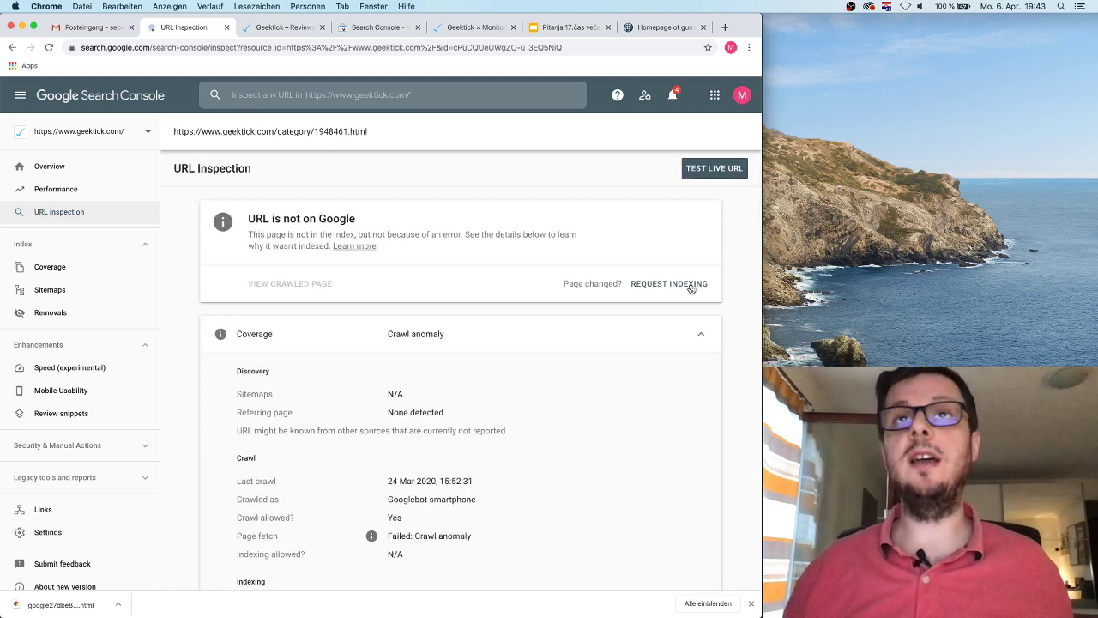
pyautogui.click(13, 48)
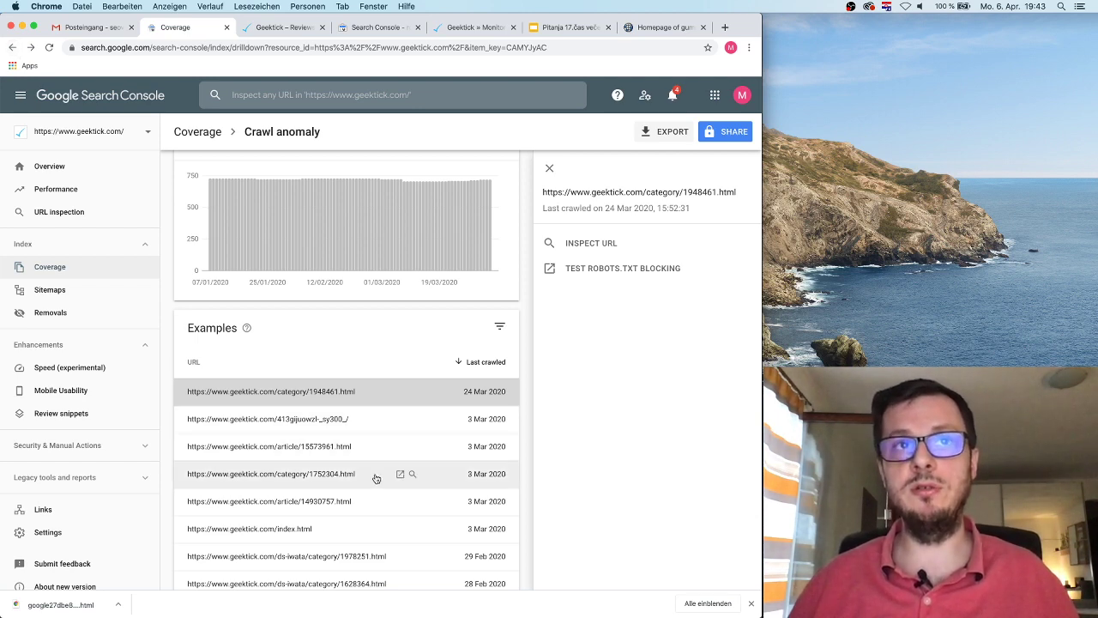
# Step: Switch from the Geektick tab to Coverage and go back to the Coverage overview's Details table
pyautogui.click(258, 34)
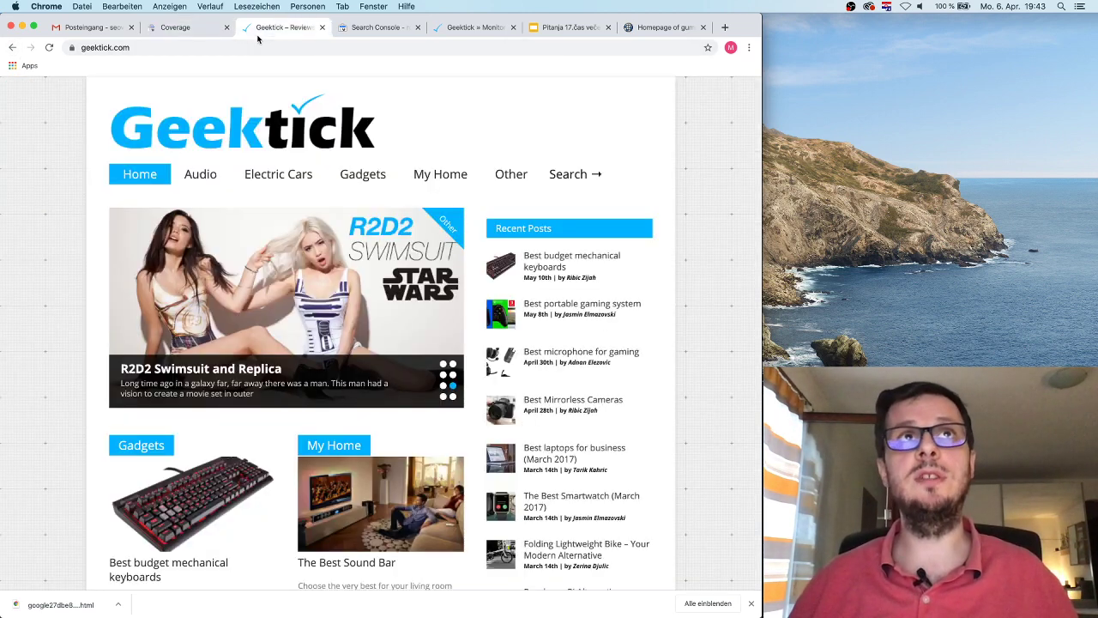
pyautogui.click(179, 34)
pyautogui.scroll(3, 426, 351)
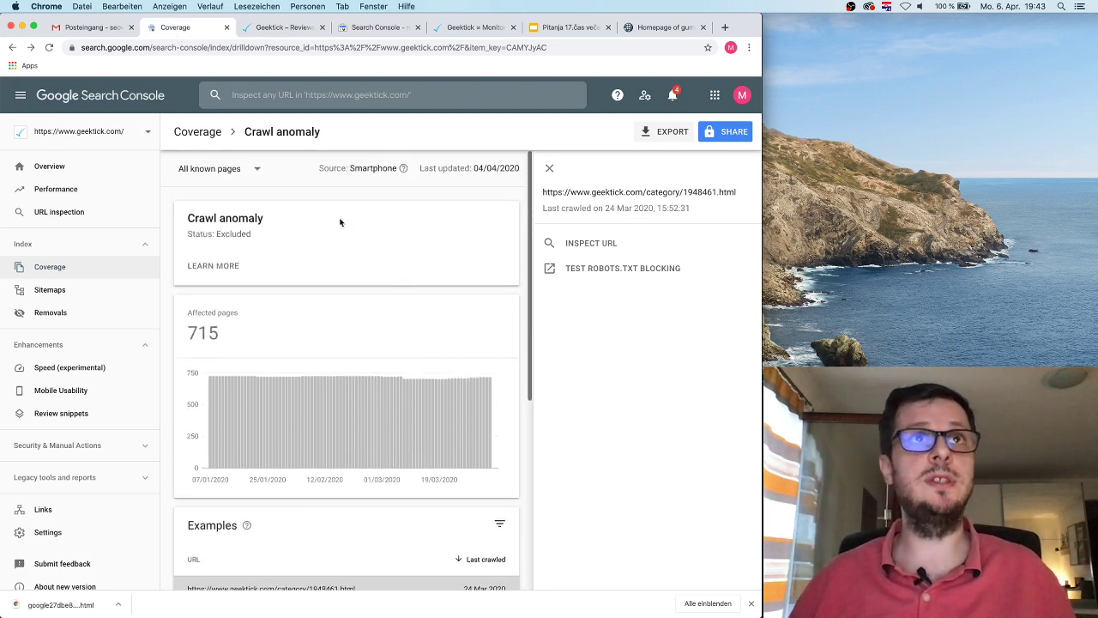
pyautogui.click(13, 50)
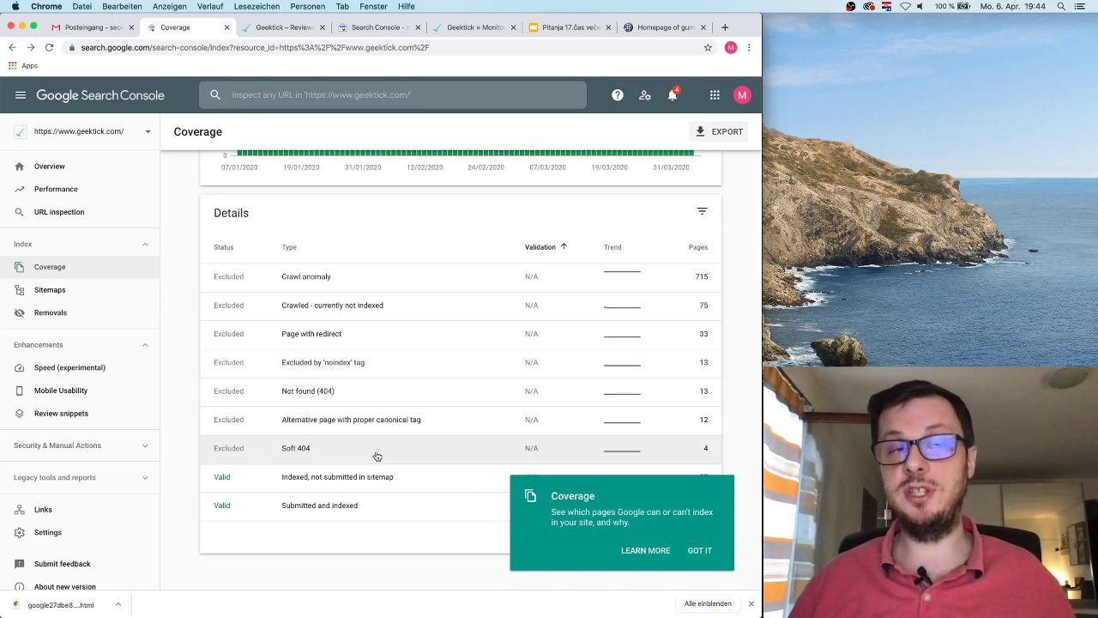
# Step: Review the Indexed, not submitted and Submitted and indexed rows, then open the Sitemaps report
pyautogui.click(700, 552)
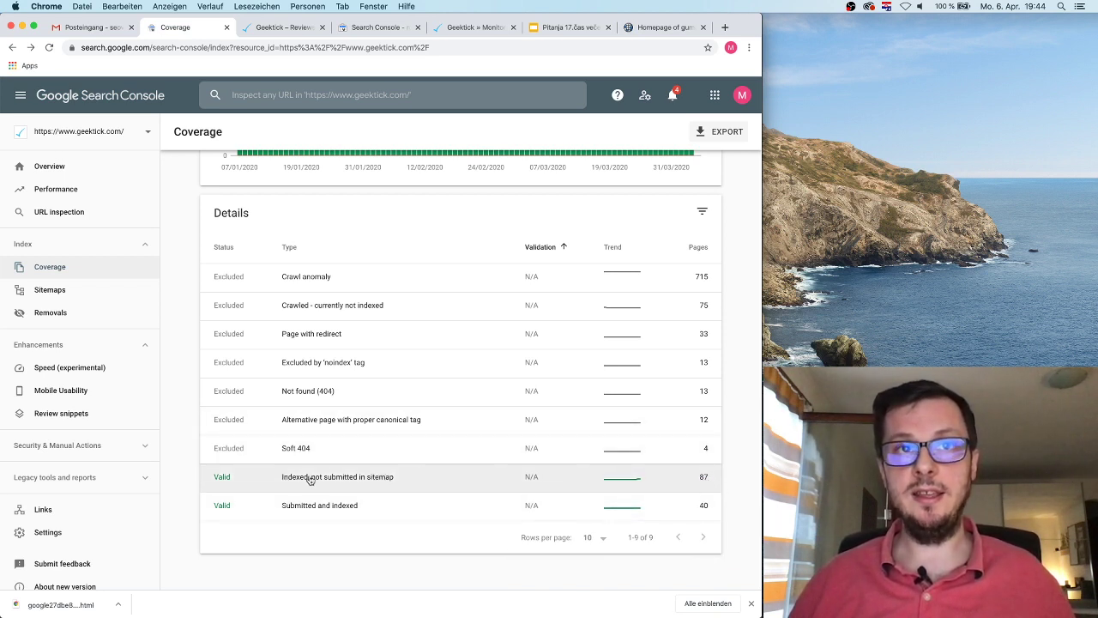
pyautogui.moveTo(404, 479); pyautogui.dragTo(277, 480)
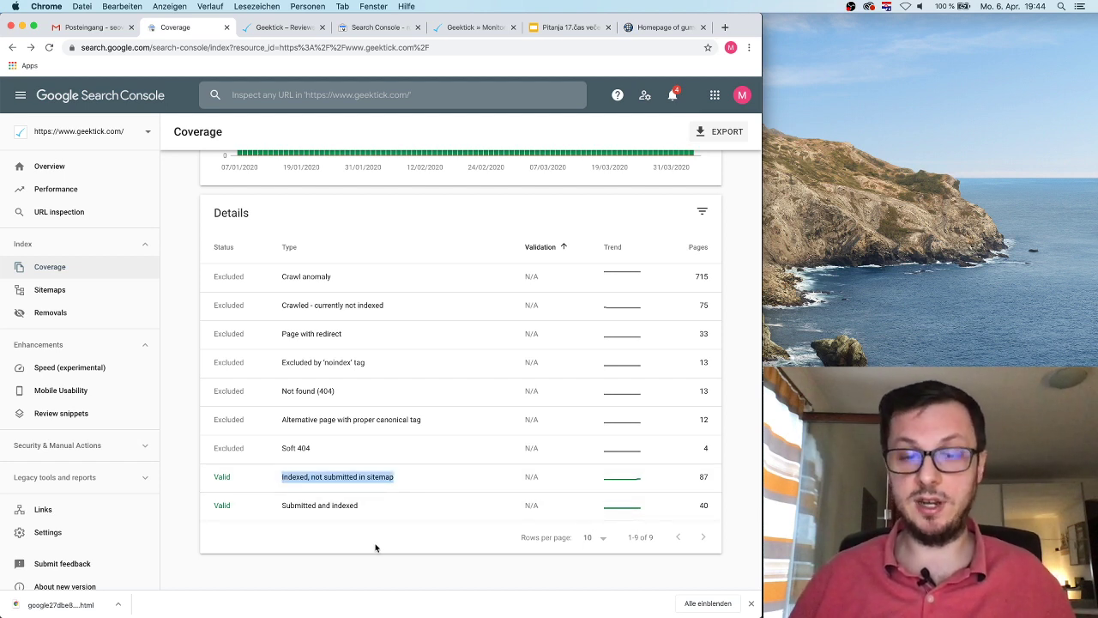
pyautogui.click(375, 547)
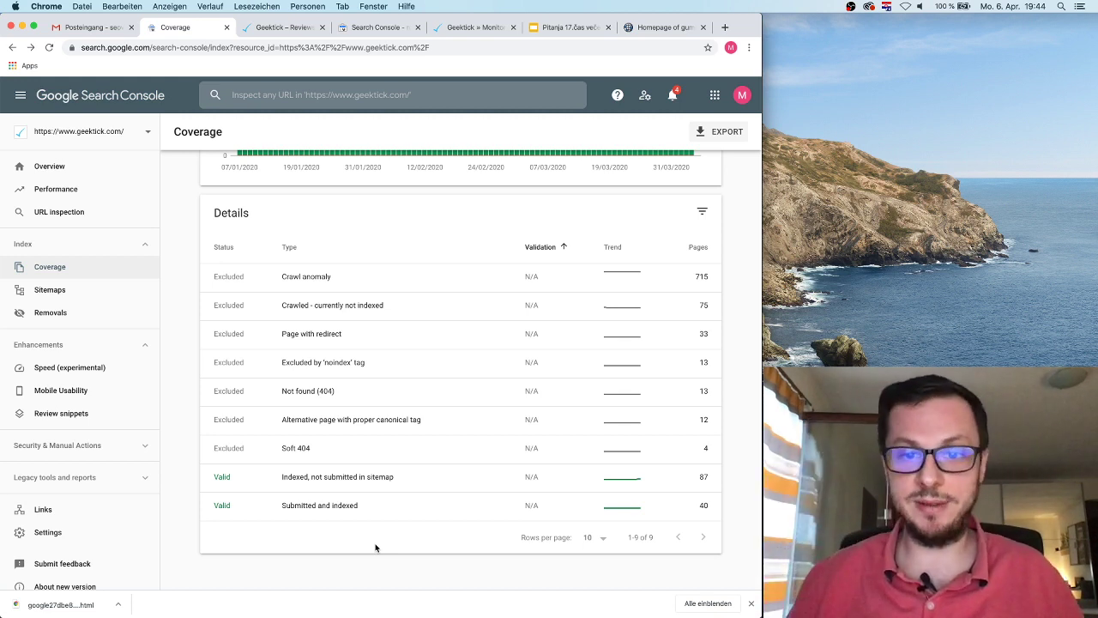
pyautogui.moveTo(392, 508); pyautogui.dragTo(280, 506)
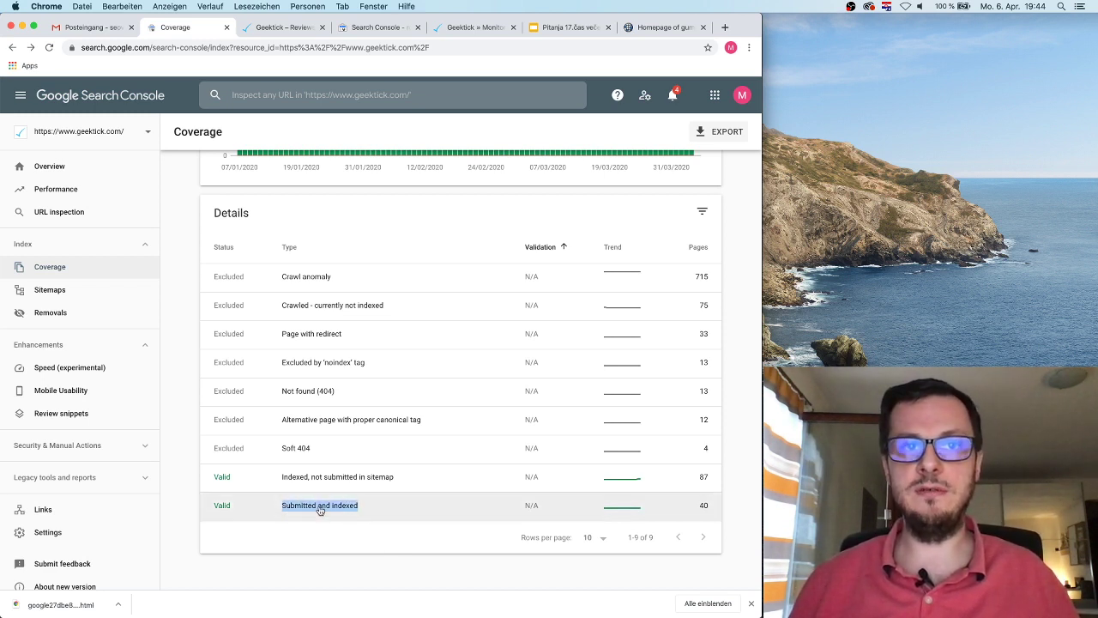
pyautogui.click(319, 529)
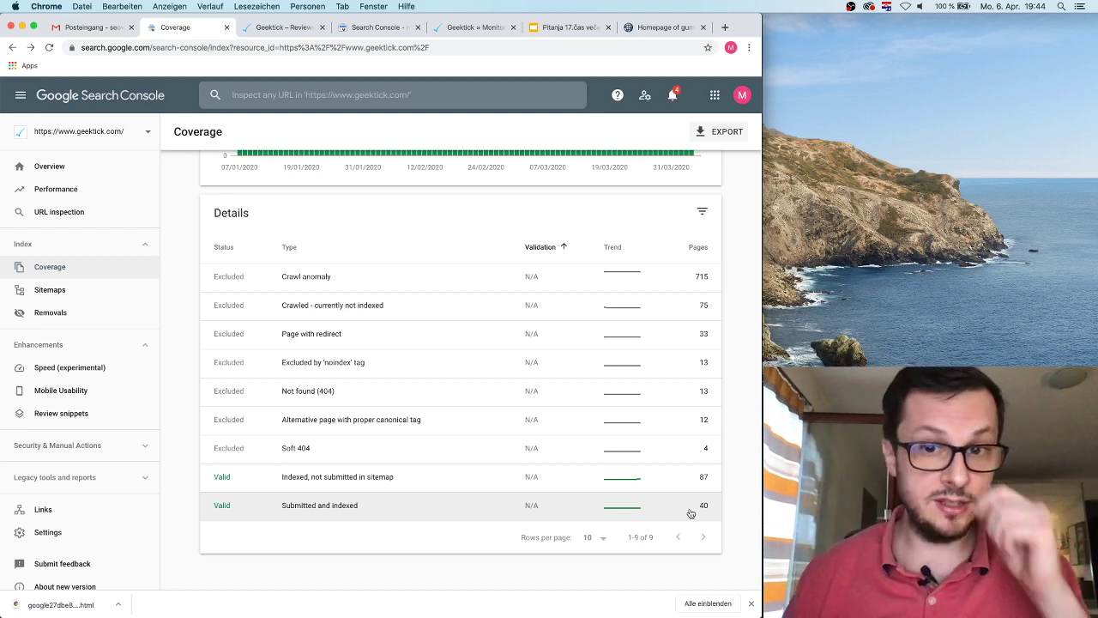
pyautogui.scroll(3, 652, 436)
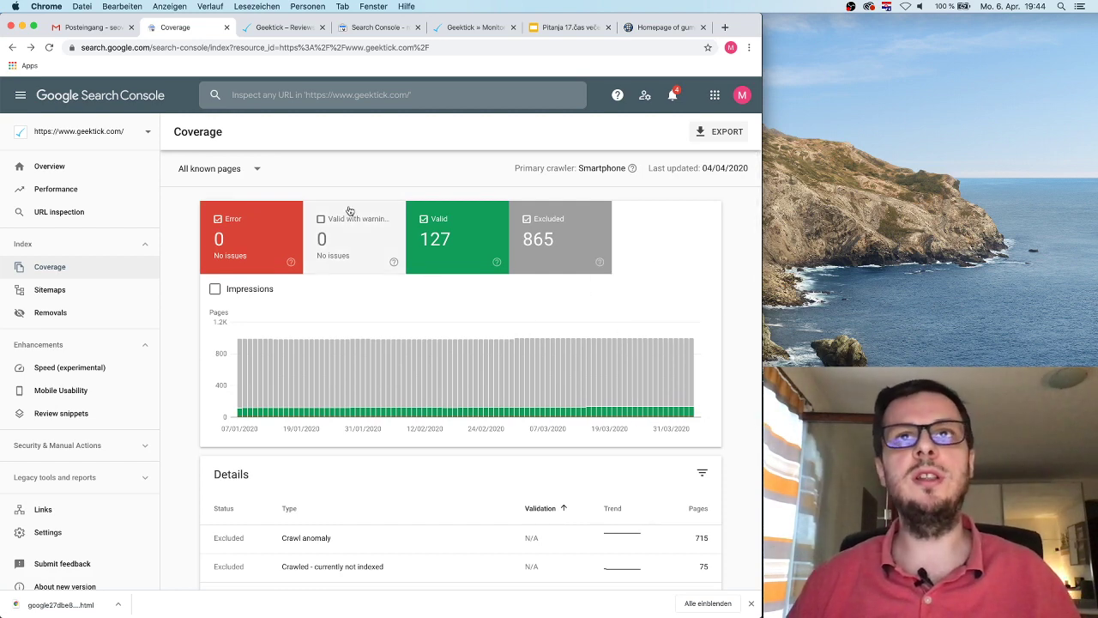
pyautogui.click(98, 290)
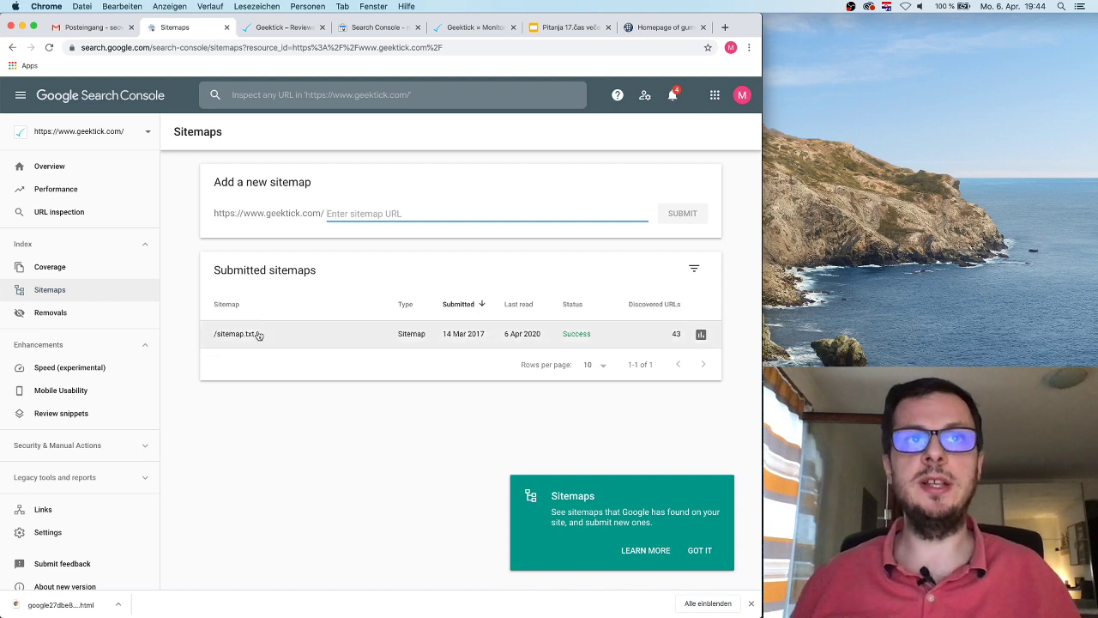
# Step: Open /sitemap.txt's details and load geektick.com/sitemap.txt in the site tab to view its URLs
pyautogui.moveTo(257, 334); pyautogui.dragTo(217, 336)
pyautogui.click(217, 336)
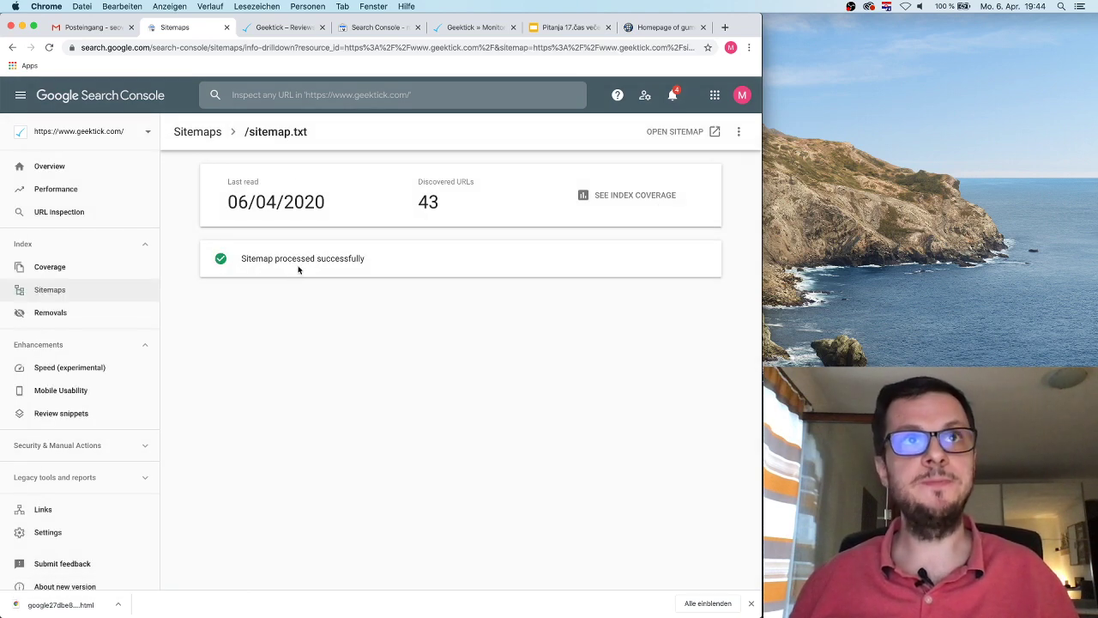
pyautogui.moveTo(323, 138); pyautogui.dragTo(248, 134)
pyautogui.press('super+c')
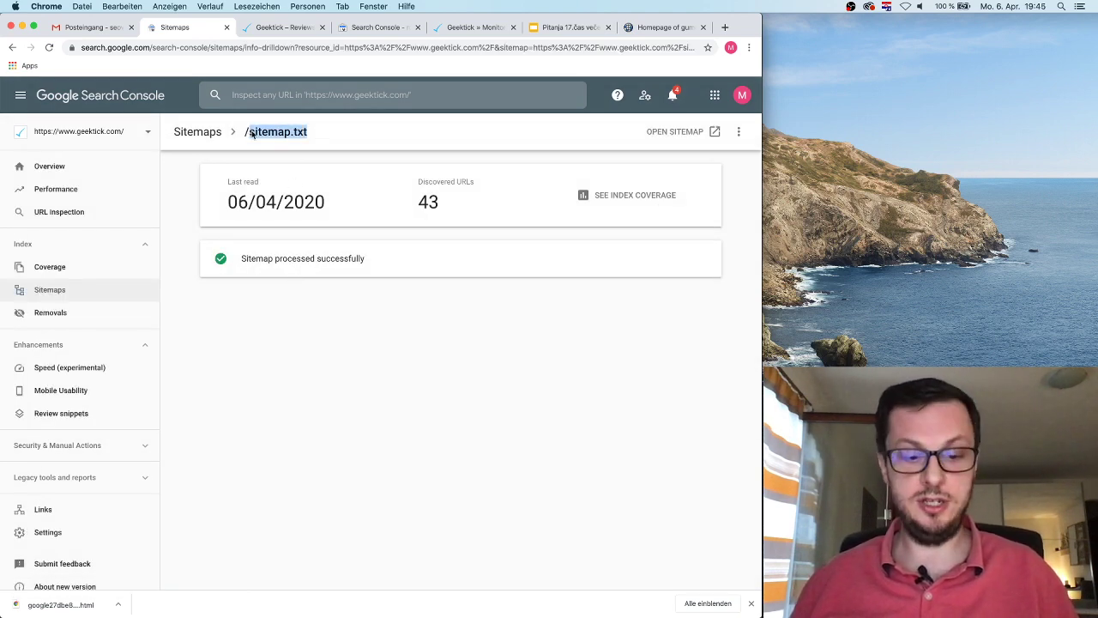
pyautogui.click(279, 27)
pyautogui.click(232, 49)
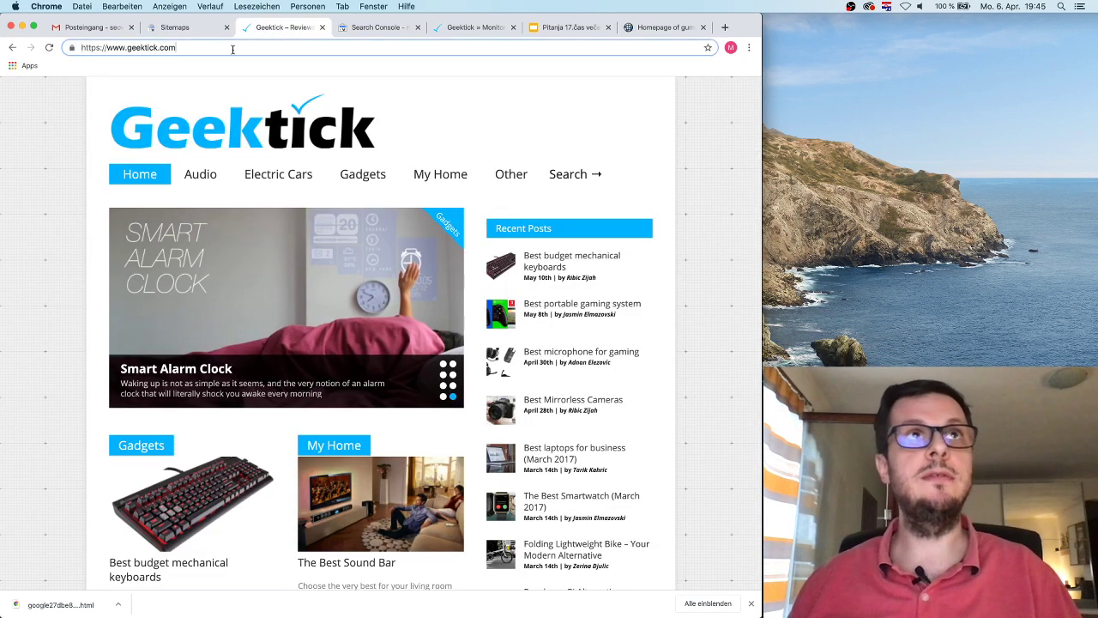
pyautogui.press('super+v')
pyautogui.press('Return')
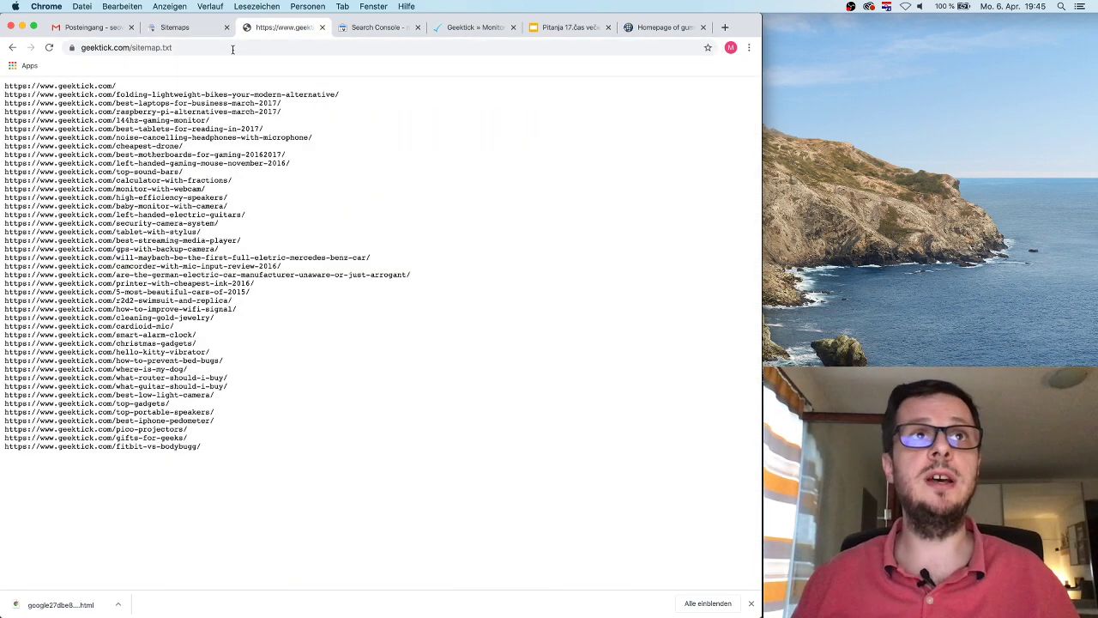
pyautogui.moveTo(207, 451); pyautogui.dragTo(3, 86)
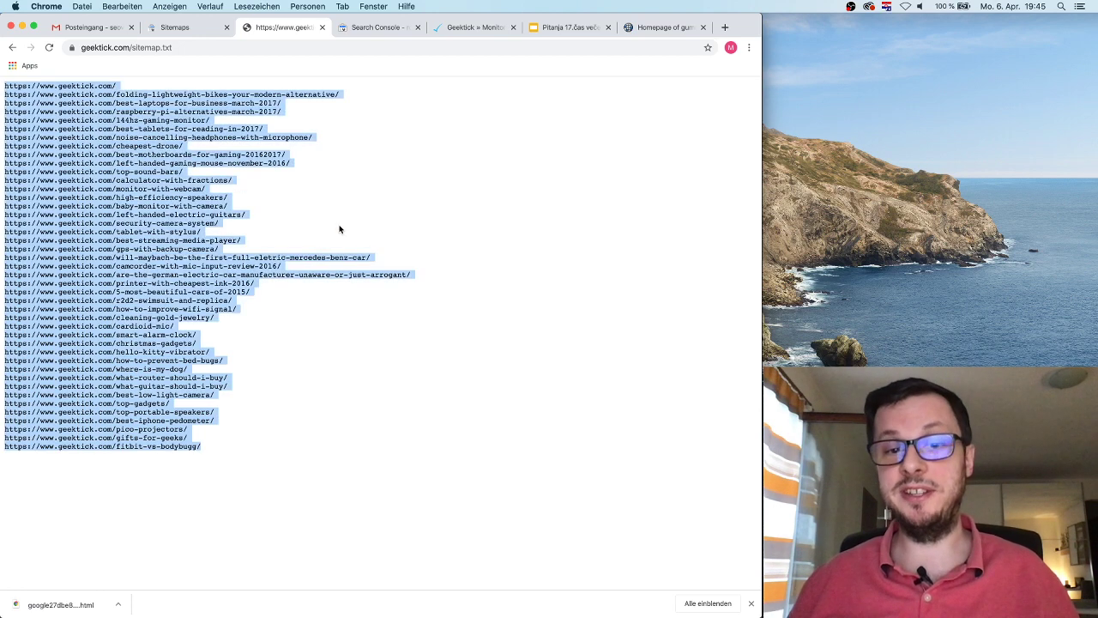
pyautogui.click(339, 229)
# Step: Show index coverage for /sitemap.txt: 40 valid and 3 excluded pages
pyautogui.click(186, 28)
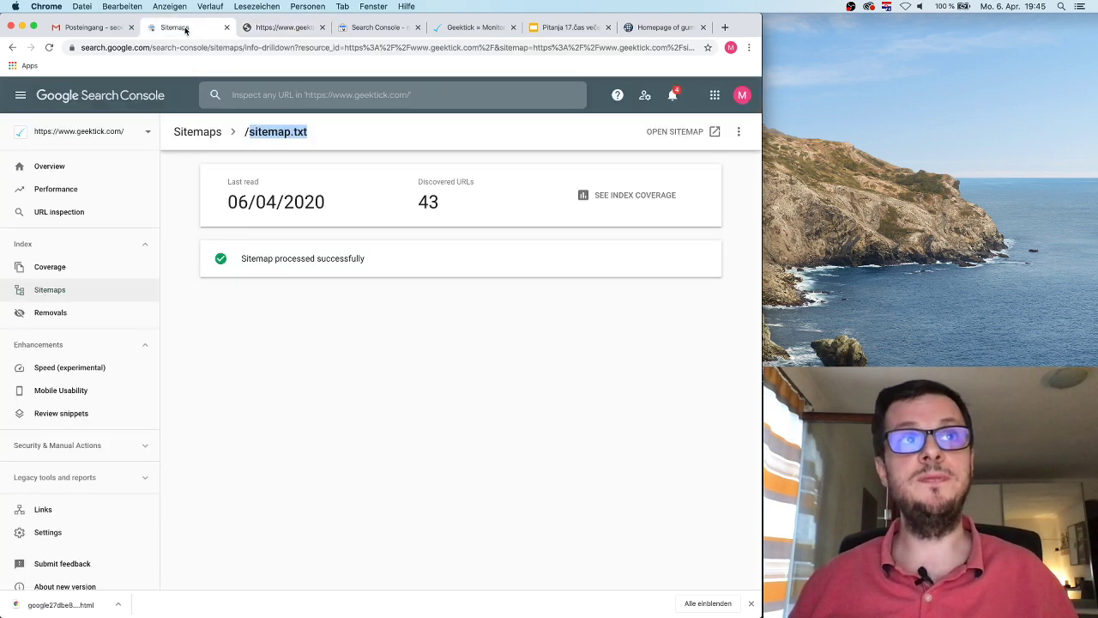
pyautogui.click(505, 221)
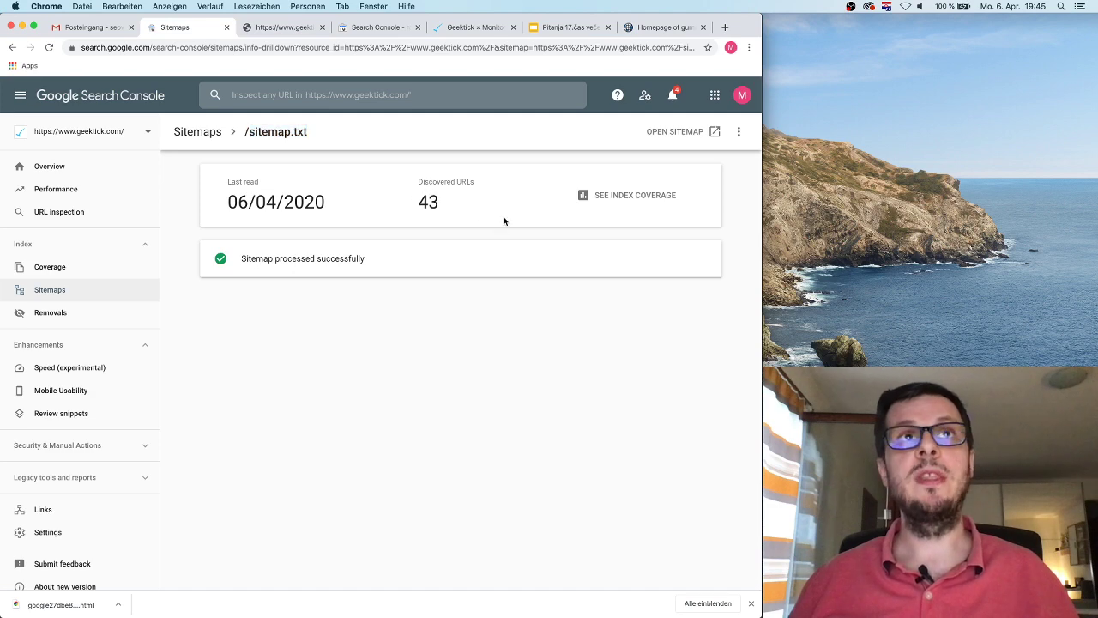
pyautogui.click(640, 196)
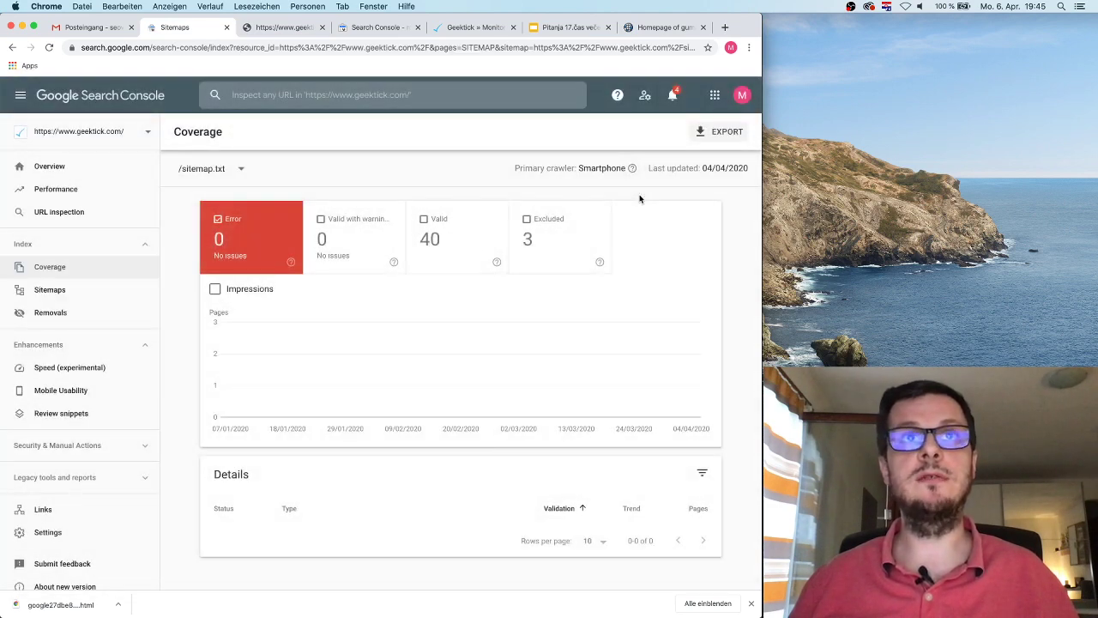
# Step: Show only excluded sitemap pages and open 'Crawled - currently not indexed', listing its 3 pages
pyautogui.click(472, 240)
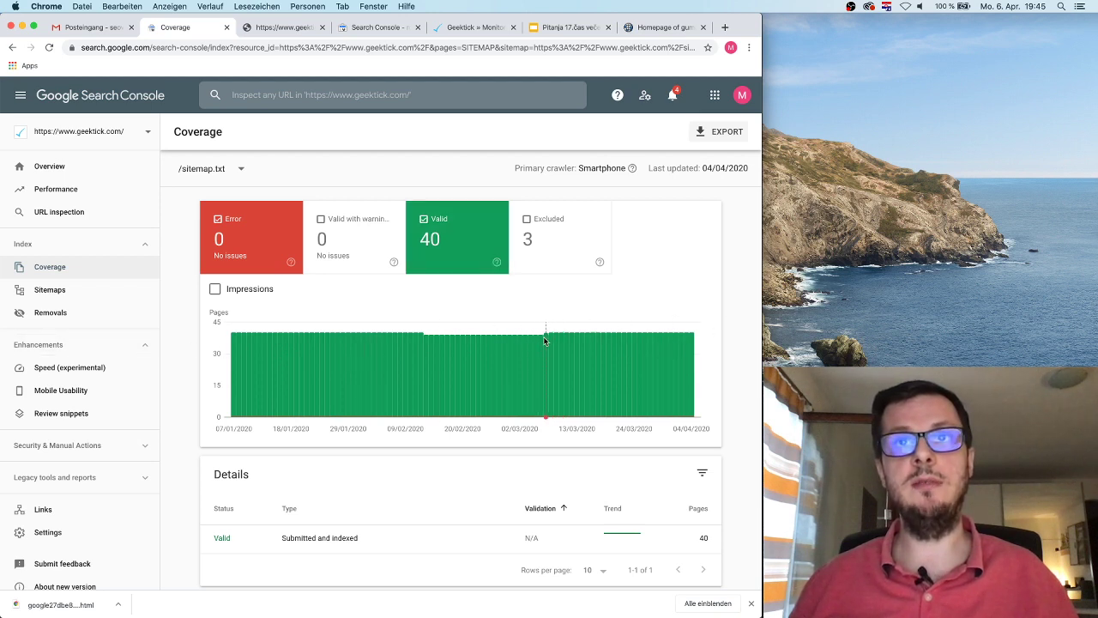
pyautogui.click(556, 247)
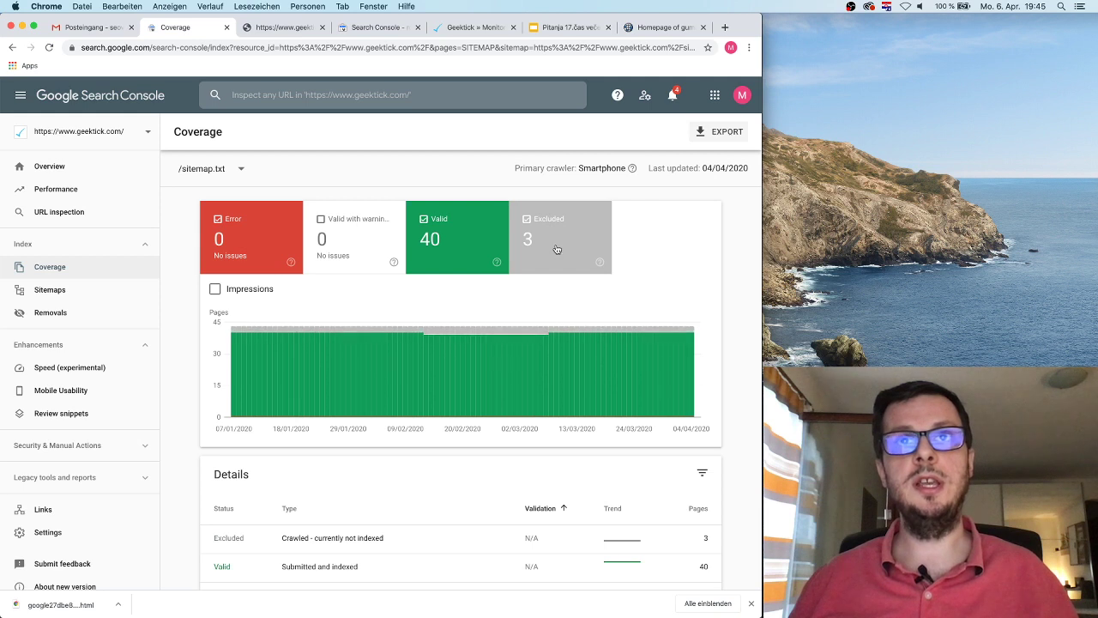
pyautogui.click(461, 249)
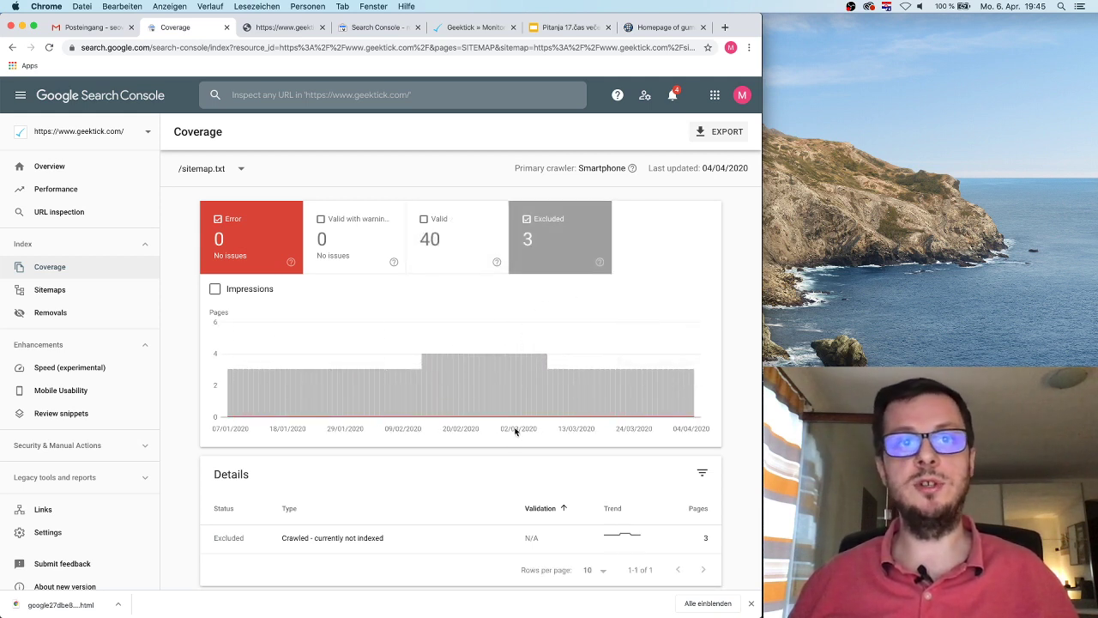
pyautogui.click(641, 530)
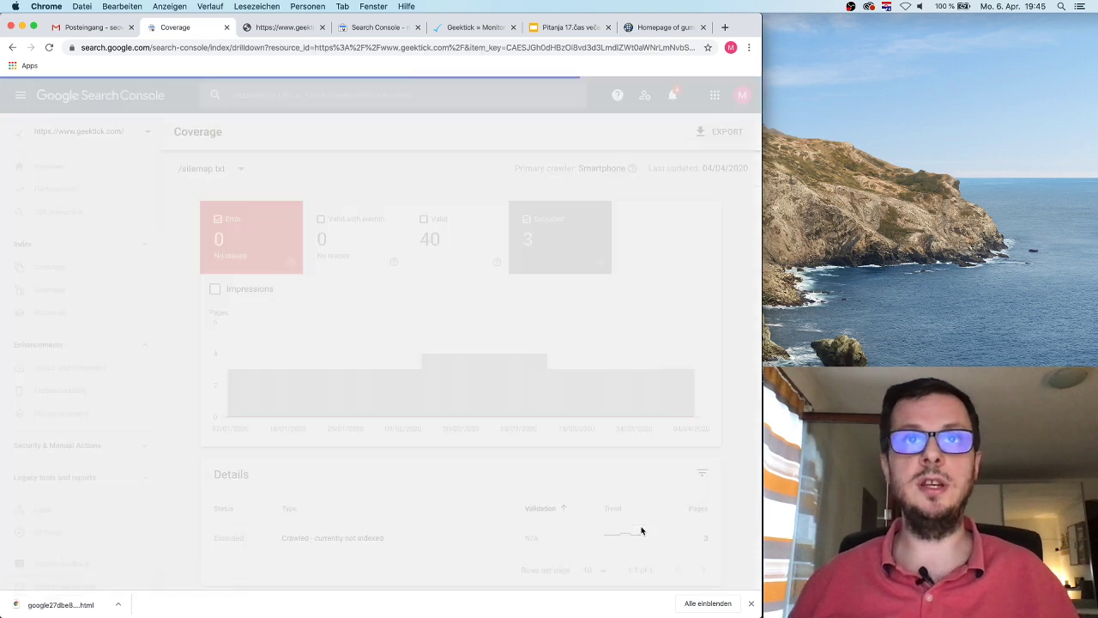
pyautogui.scroll(-3, 515, 476)
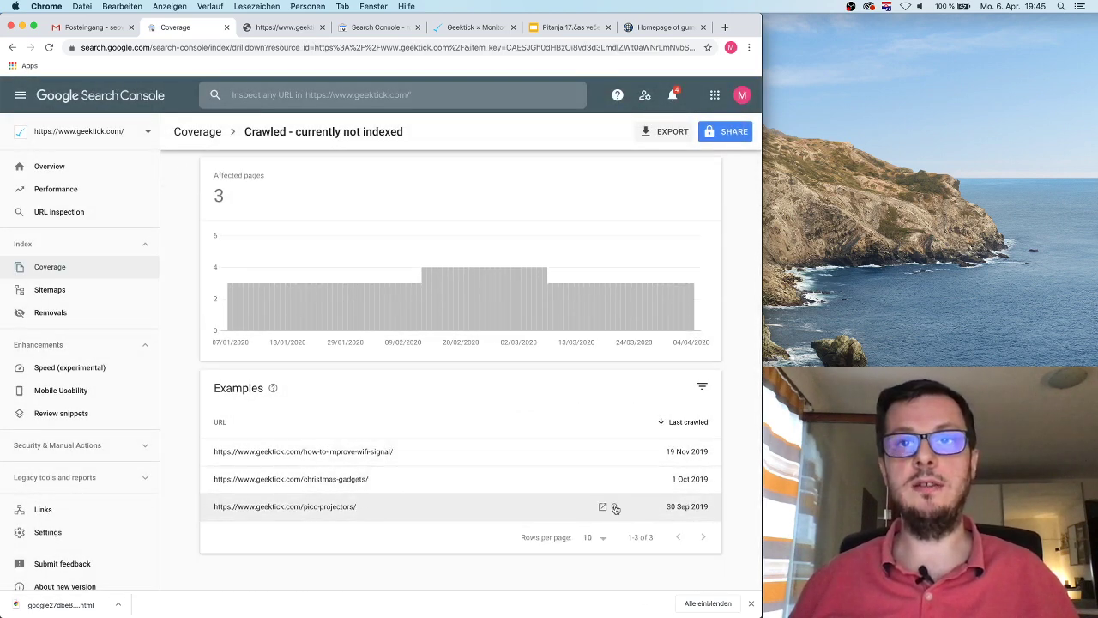
# Step: Read through the geektick.com pico-projectors article, then go back to the Crawled - currently not indexed report
pyautogui.click(602, 507)
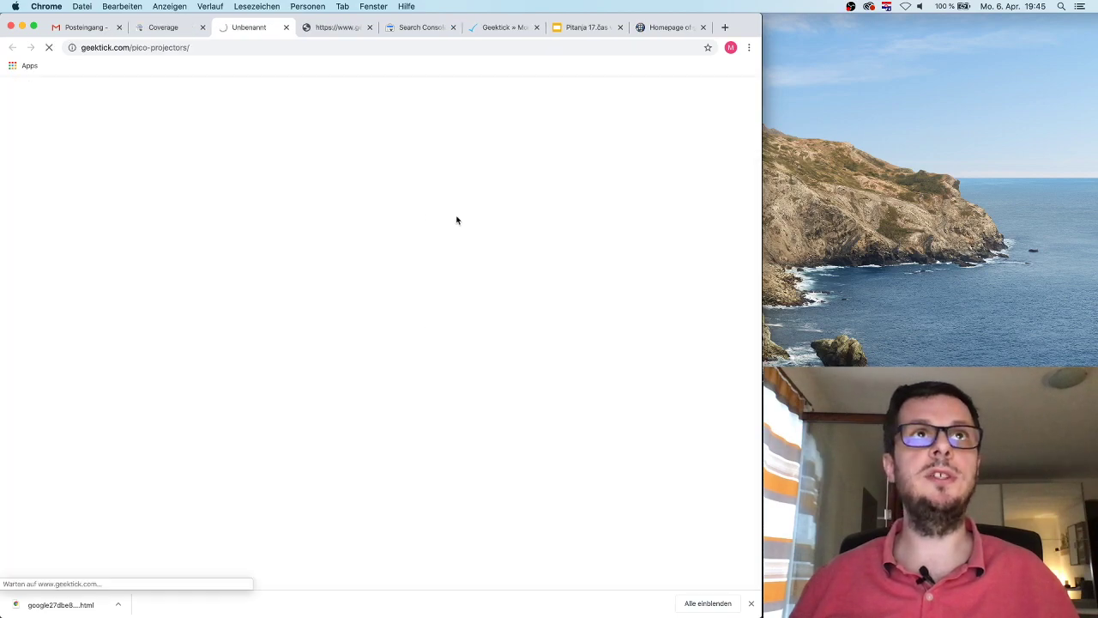
pyautogui.scroll(-10, 403, 275)
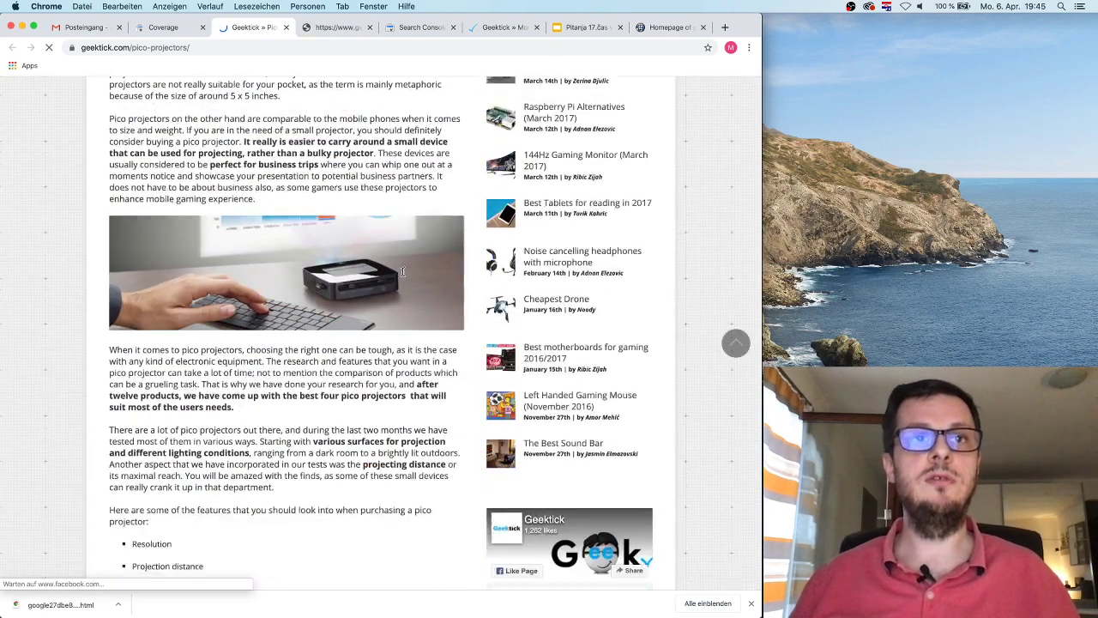
pyautogui.scroll(-15, 404, 275)
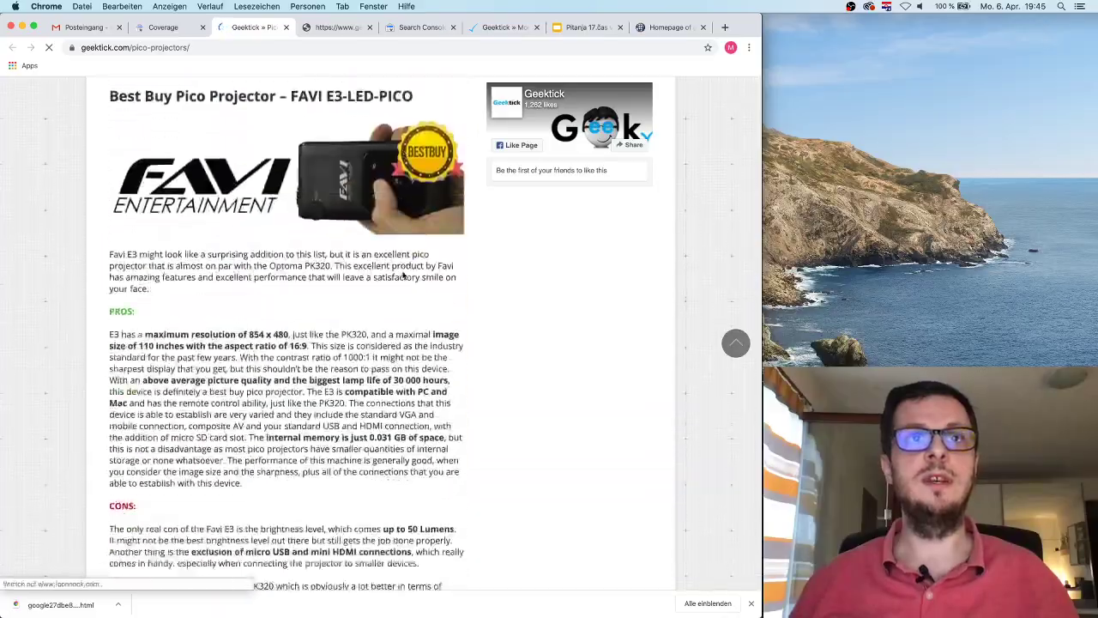
pyautogui.scroll(-15, 402, 272)
pyautogui.scroll(8, 403, 272)
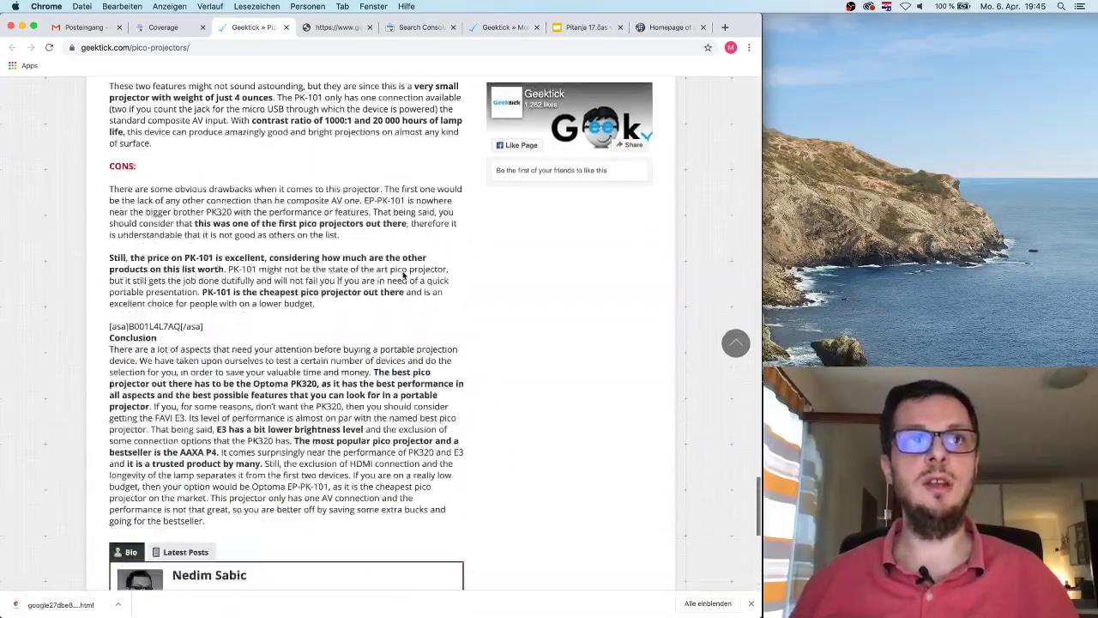
pyautogui.scroll(20, 402, 271)
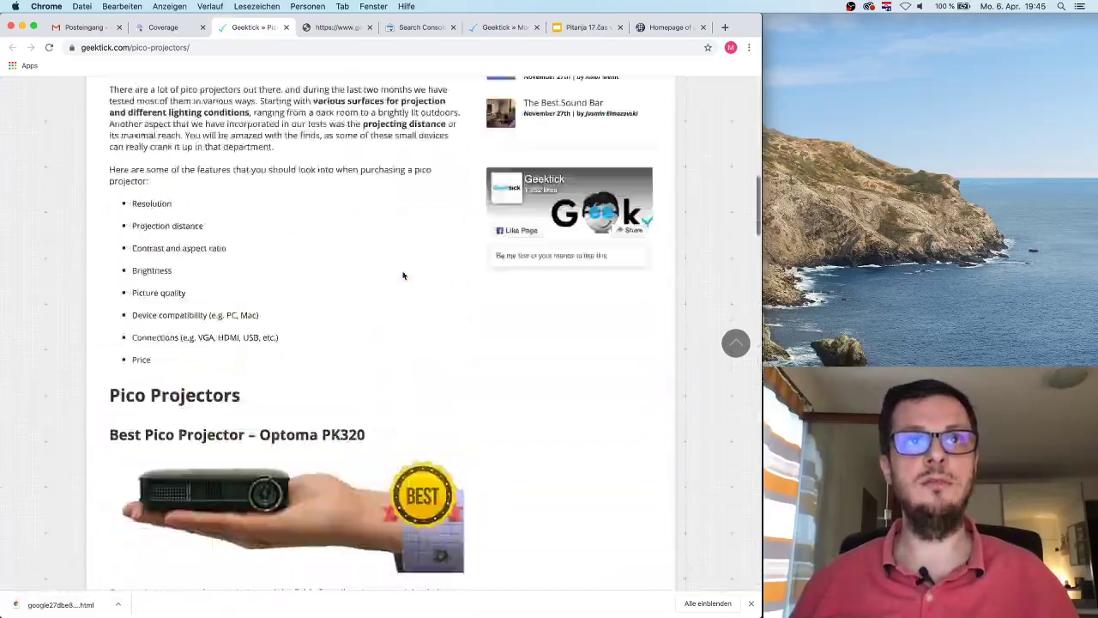
pyautogui.click(164, 27)
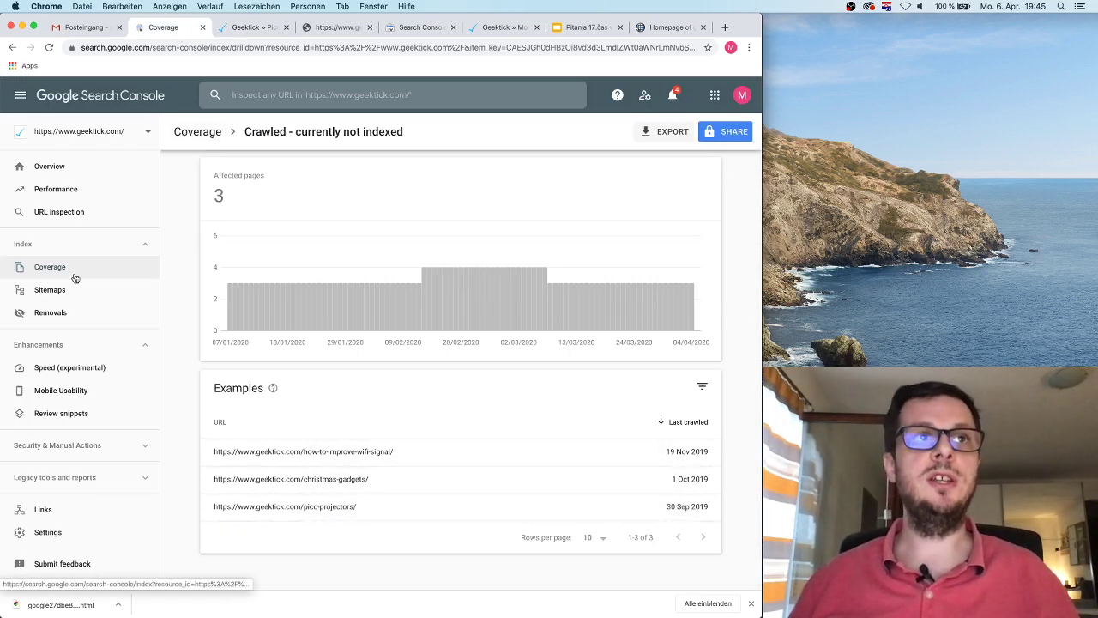
# Step: Open the Sitemaps report and check the details of the submitted /sitemap.txt
pyautogui.click(76, 291)
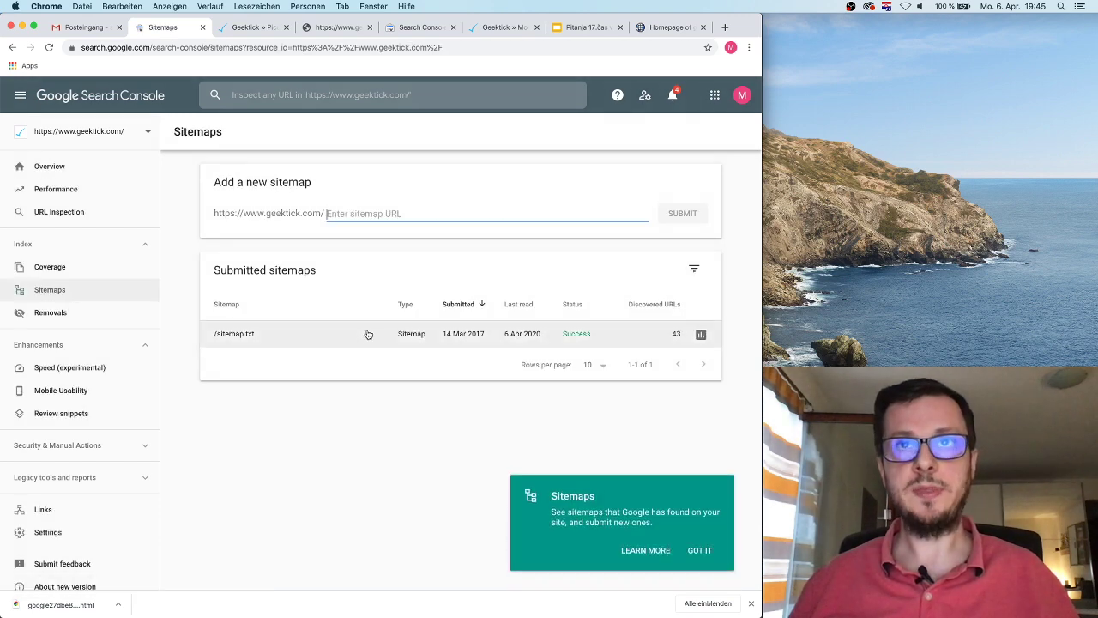
pyautogui.moveTo(487, 337); pyautogui.dragTo(446, 336)
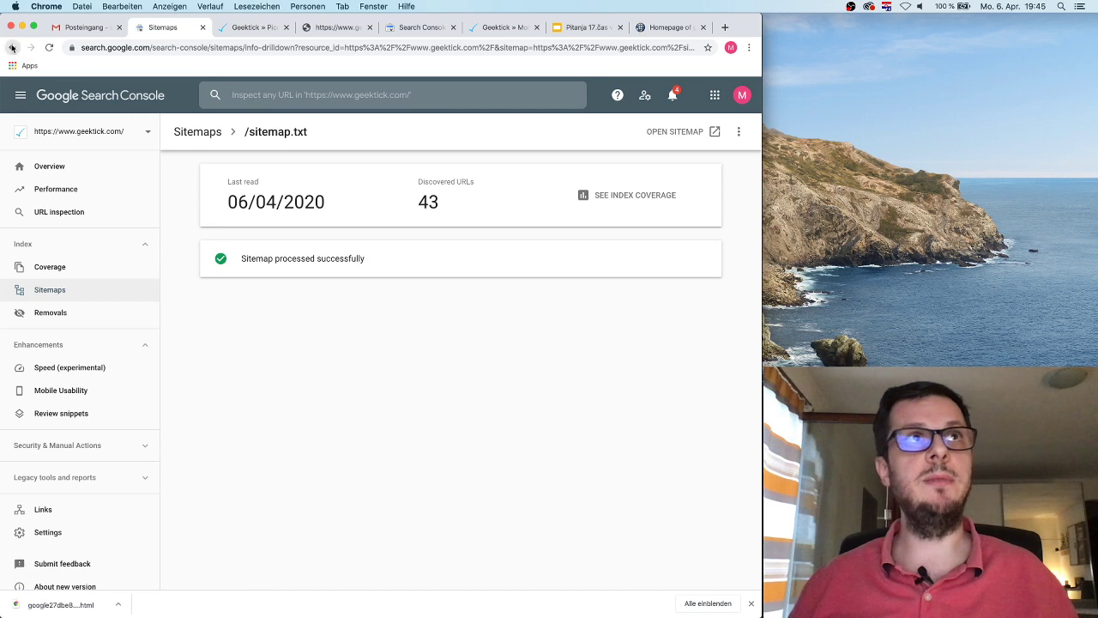
pyautogui.click(12, 47)
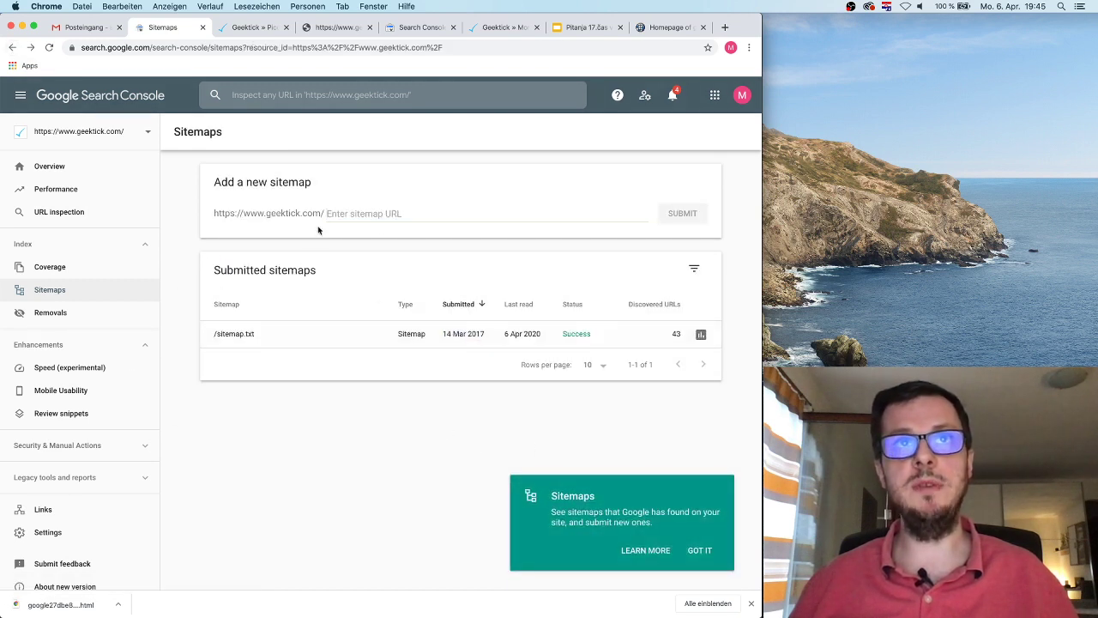
# Step: Begin entering 'sitem' as a new sitemap, then switch to the gumaglavucuva.com property
pyautogui.click(384, 218)
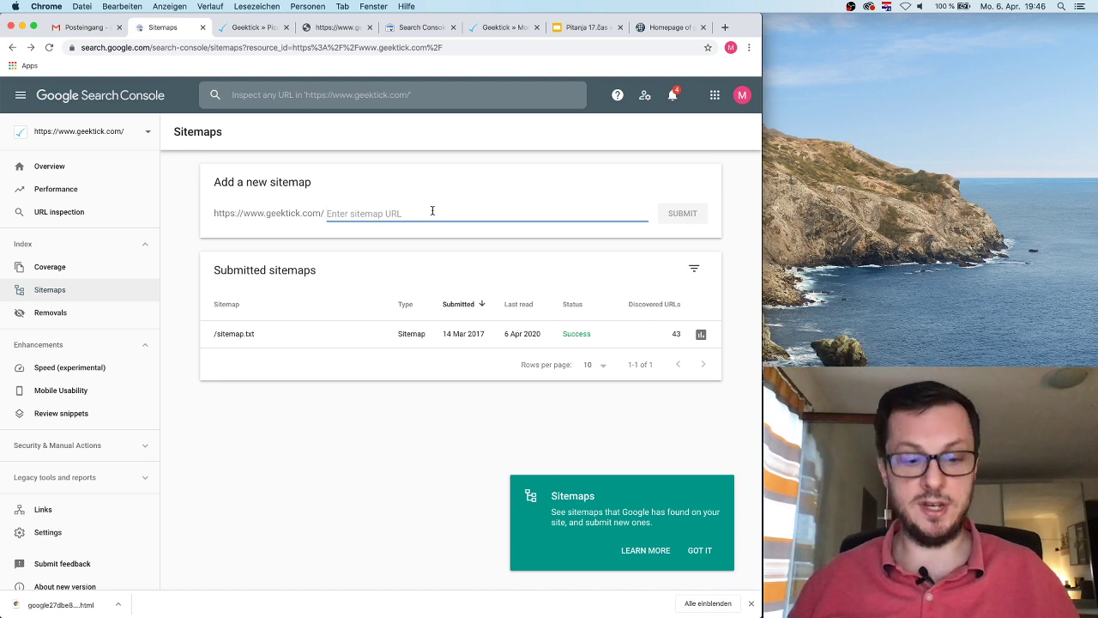
pyautogui.write('sitemap.xml')
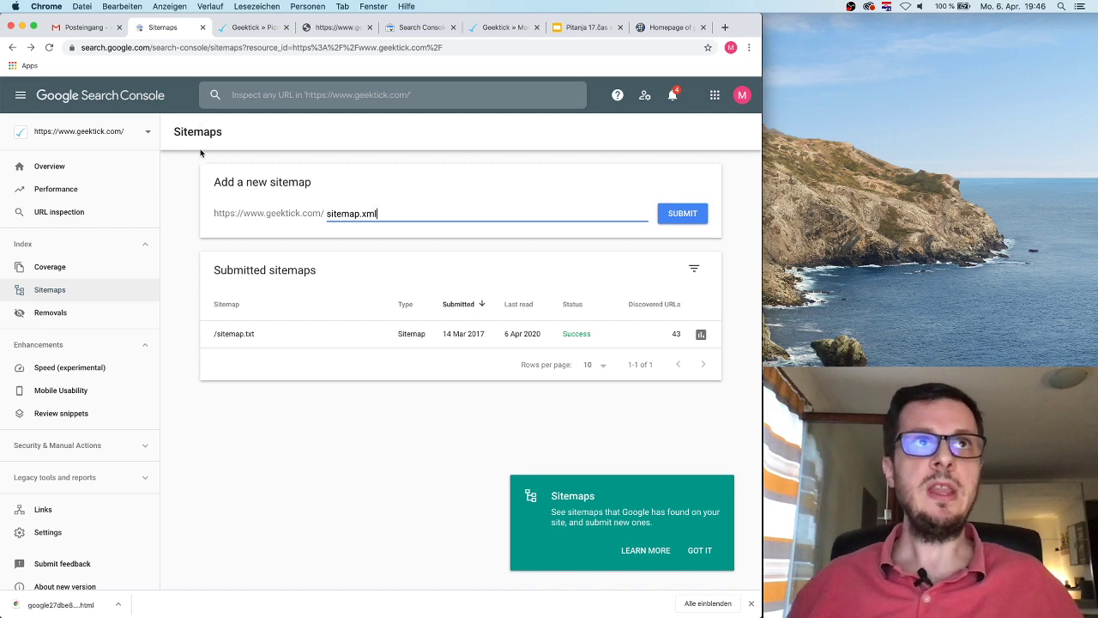
pyautogui.click(97, 137)
pyautogui.click(104, 186)
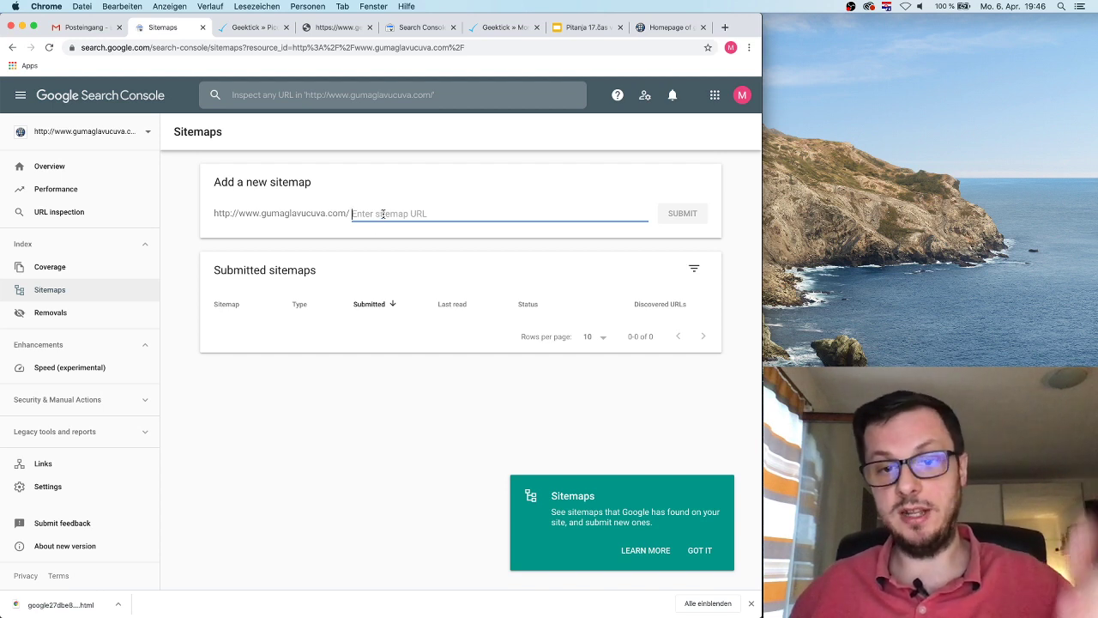
pyautogui.click(48, 175)
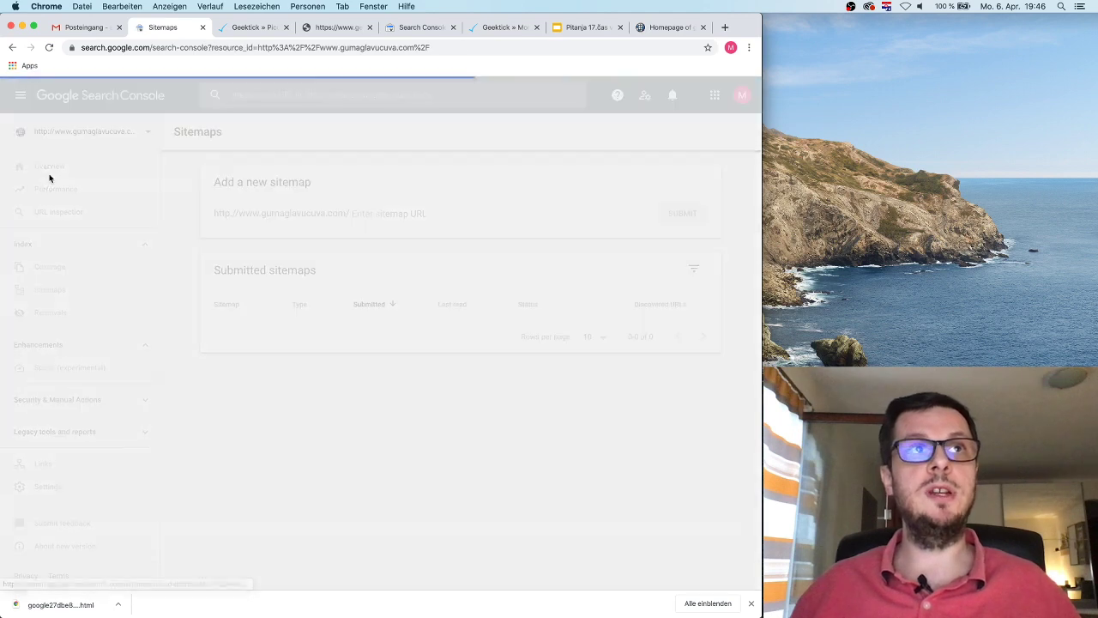
pyautogui.click(62, 291)
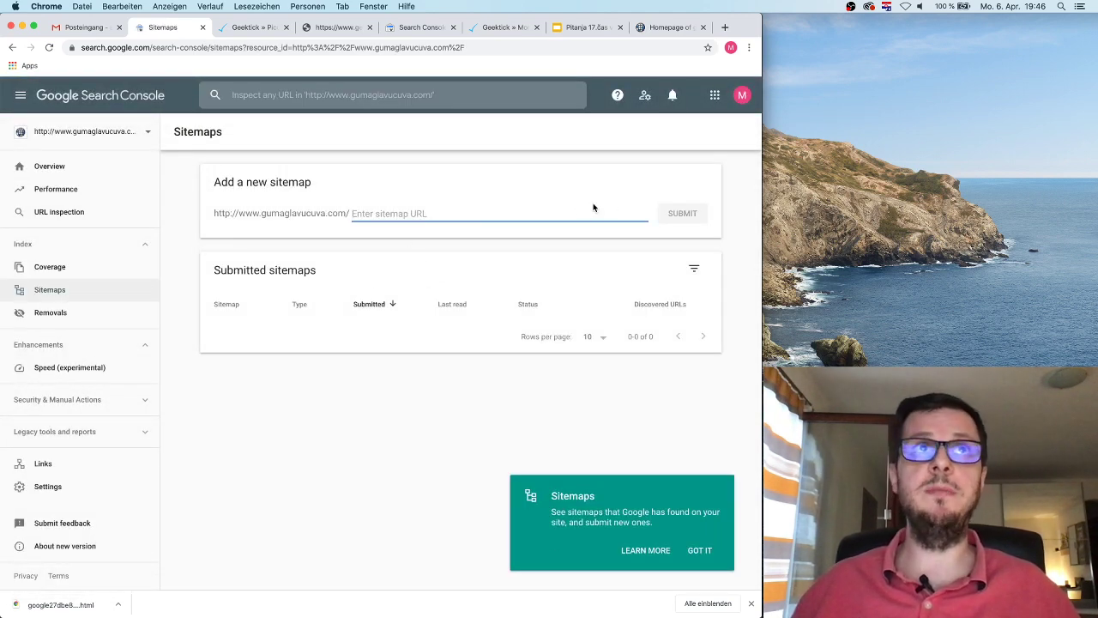
pyautogui.click(107, 138)
pyautogui.click(103, 165)
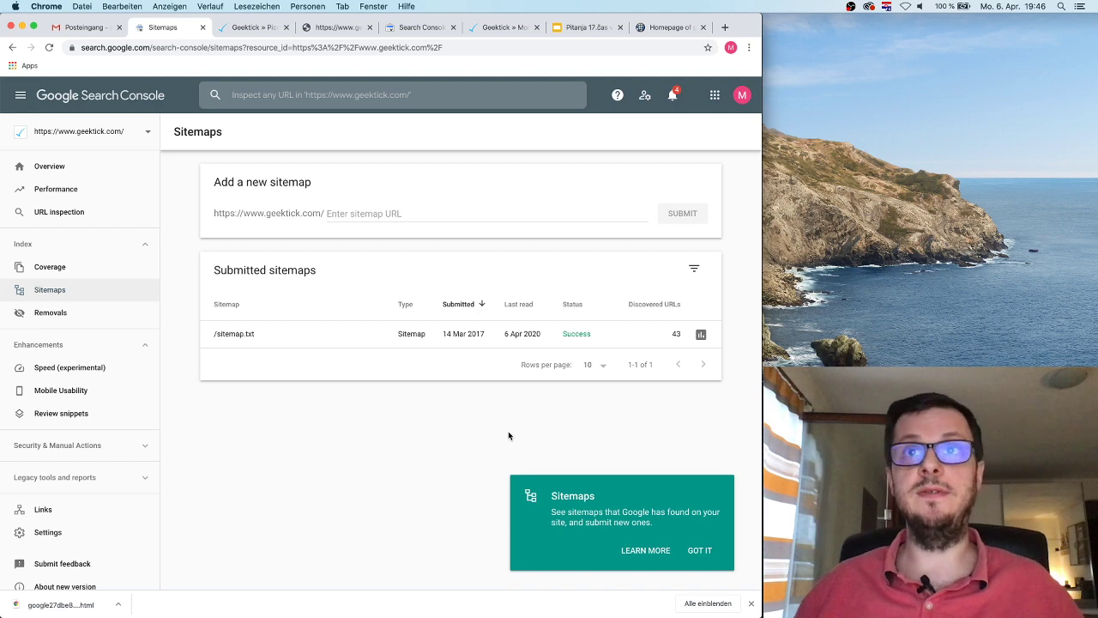
pyautogui.click(702, 335)
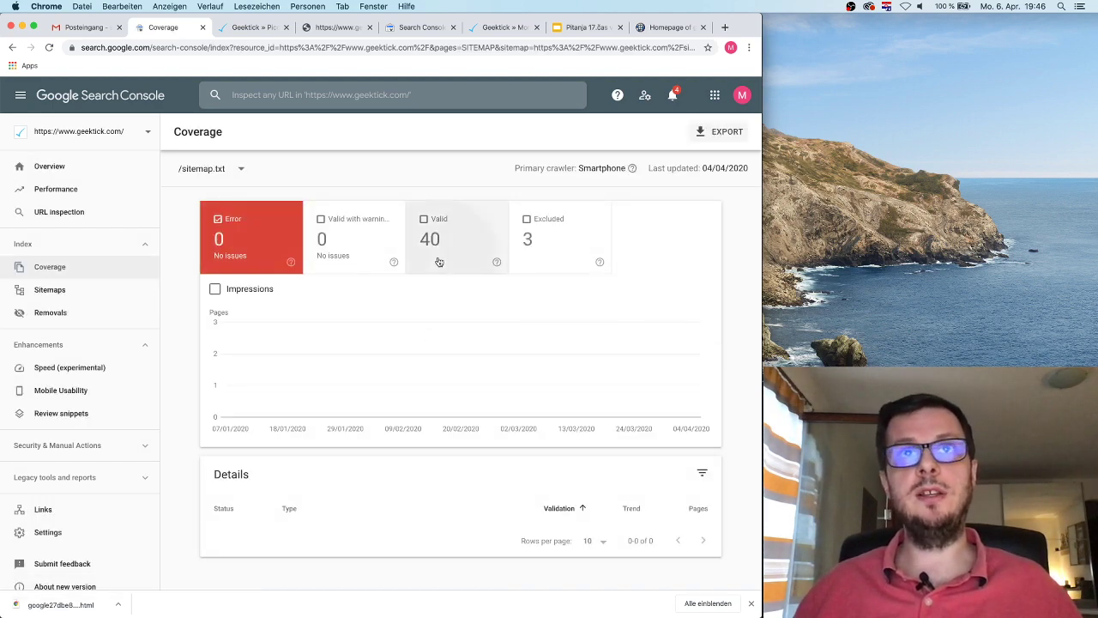
pyautogui.click(434, 245)
pyautogui.click(528, 244)
pyautogui.click(527, 242)
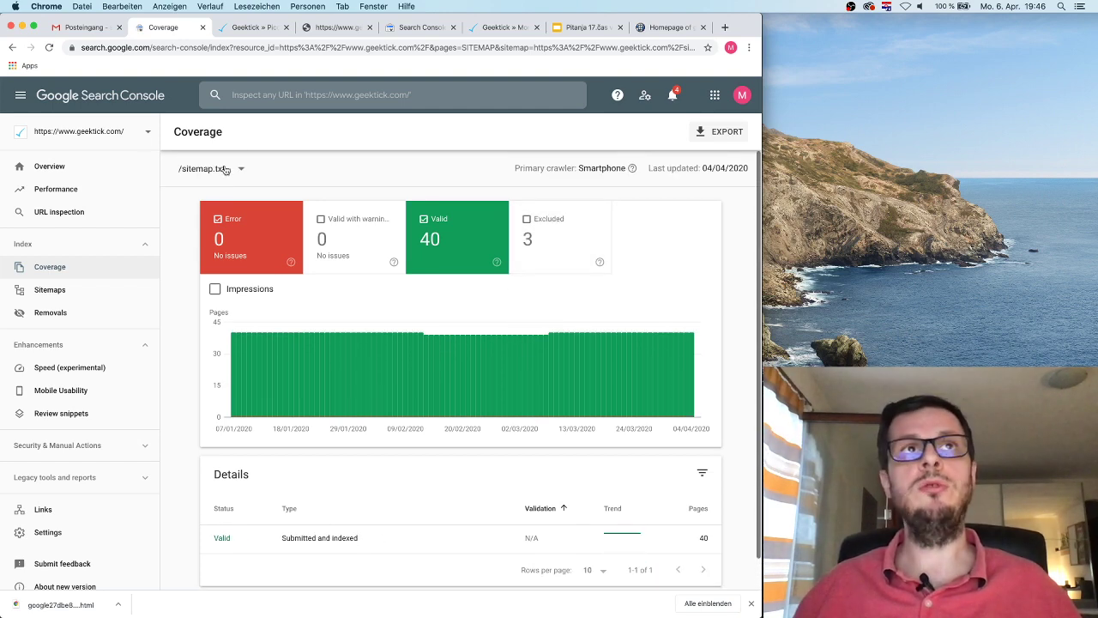
pyautogui.click(14, 48)
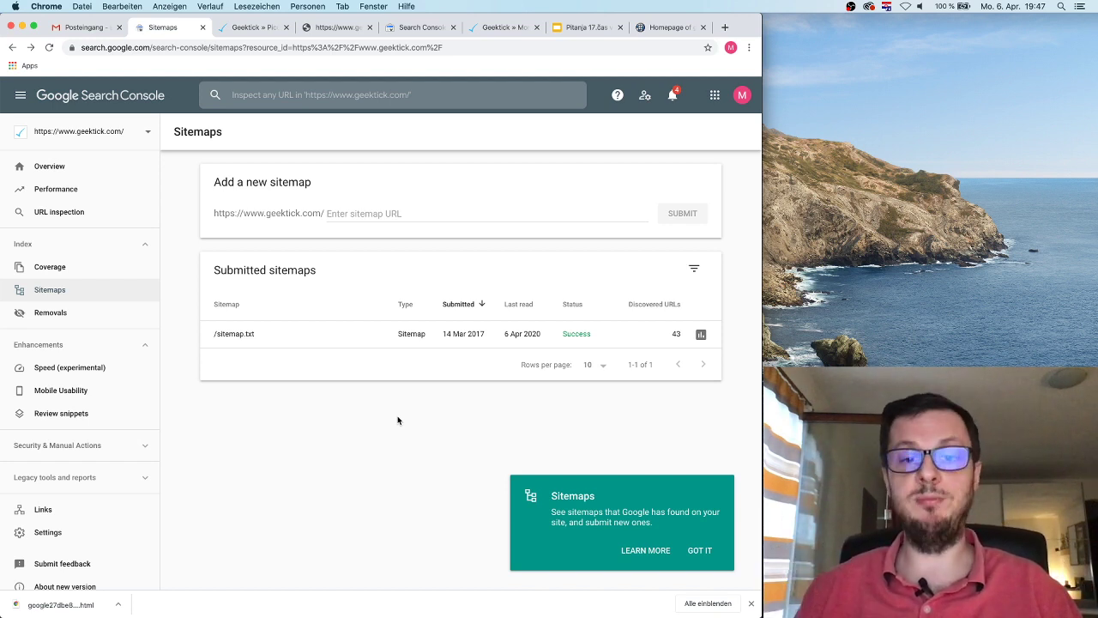
# Step: Open Removals for geektick.com and preview the New Request dialog's 'Remove this URL only' option, then cancel it
pyautogui.click(97, 323)
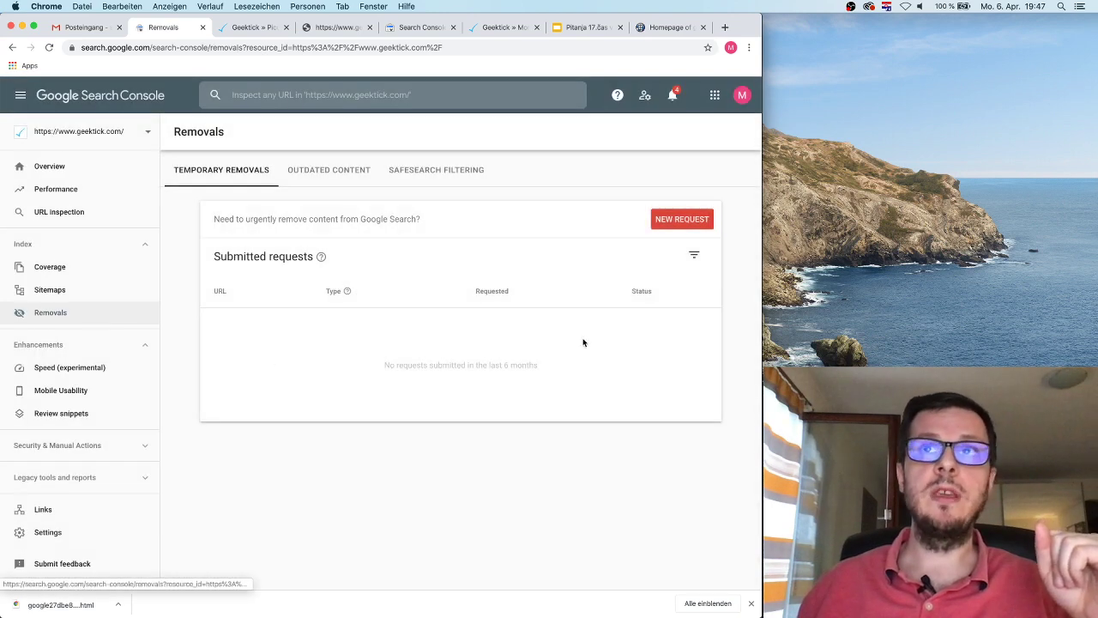
pyautogui.moveTo(213, 219); pyautogui.dragTo(444, 225)
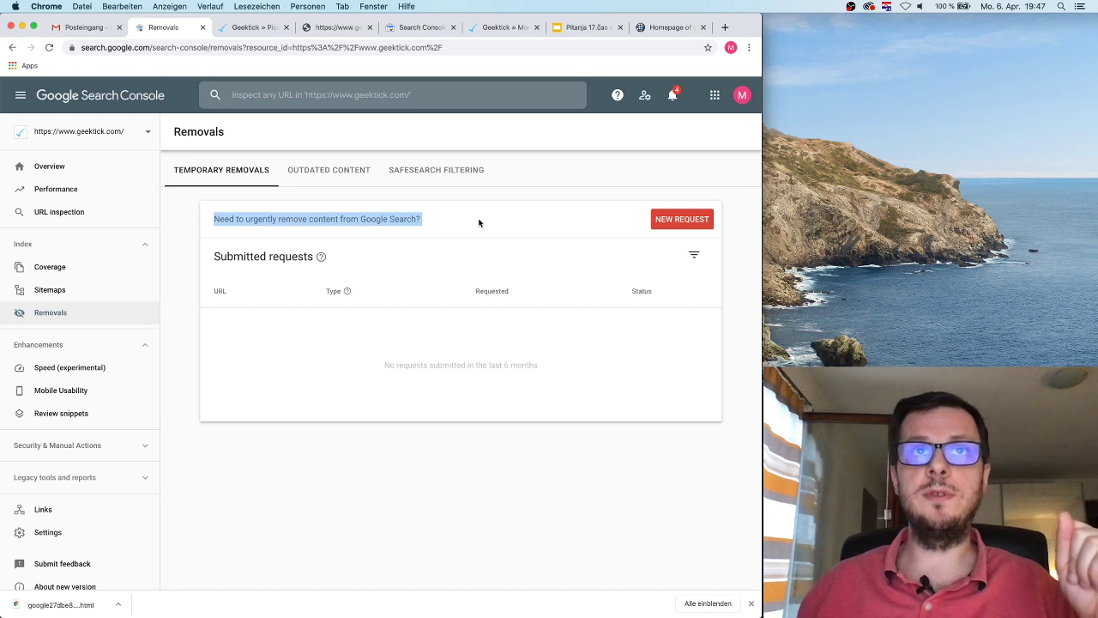
pyautogui.click(479, 223)
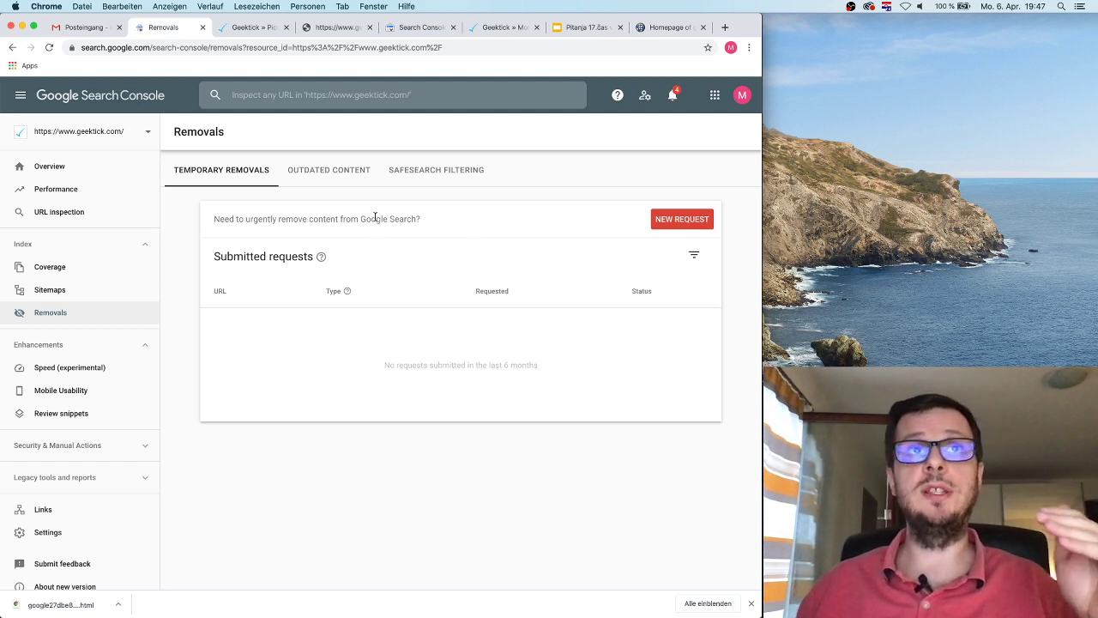
pyautogui.click(665, 223)
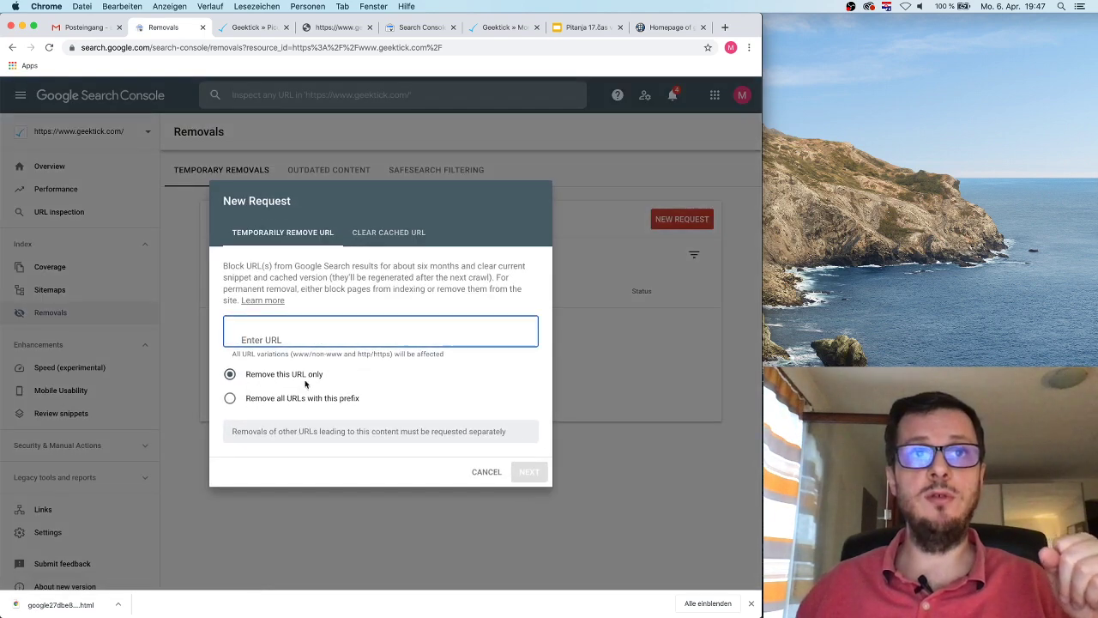
pyautogui.moveTo(257, 381); pyautogui.dragTo(356, 378)
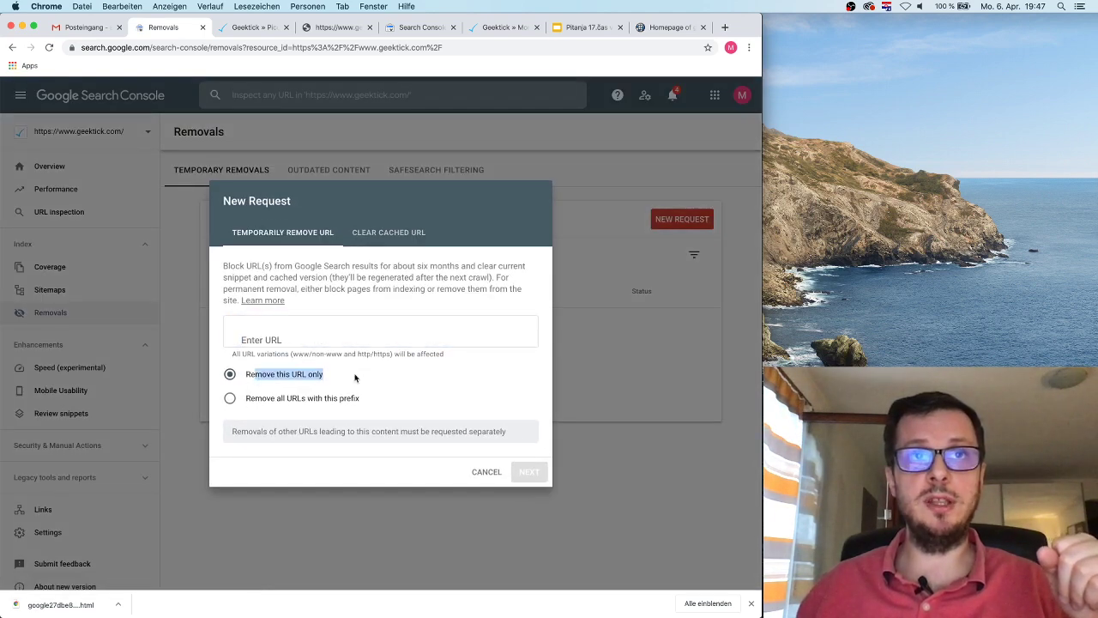
pyautogui.click(486, 473)
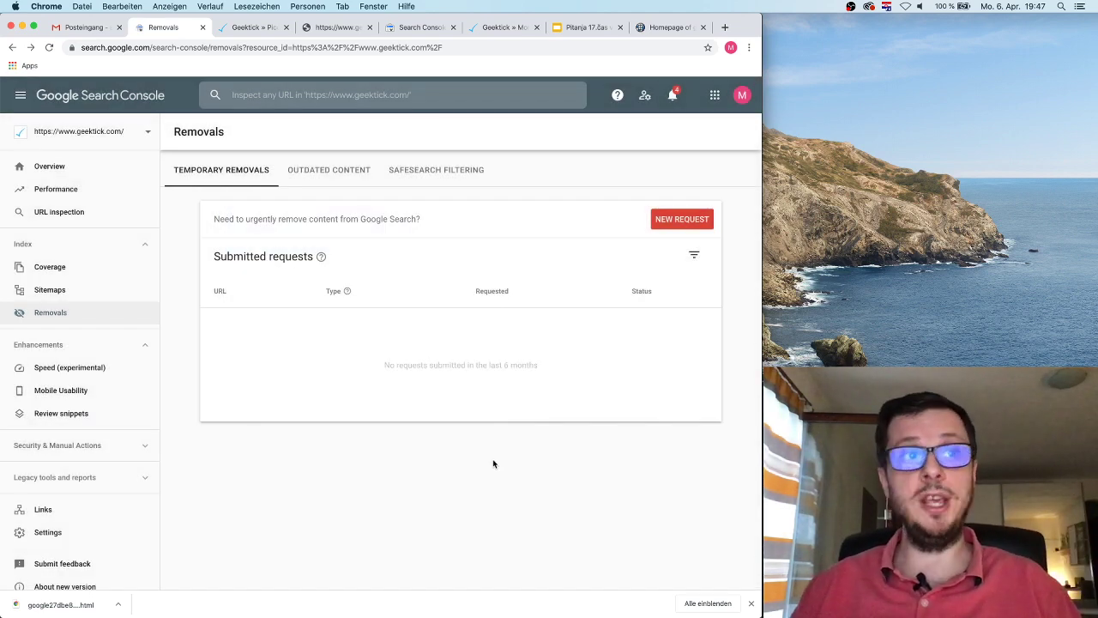
pyautogui.scroll(-2, 146, 403)
# Step: Expand the Security & Manual Actions and Legacy tools and reports sections in the sidebar
pyautogui.click(143, 404)
pyautogui.click(142, 482)
pyautogui.scroll(-3, 134, 451)
pyautogui.scroll(5, 134, 453)
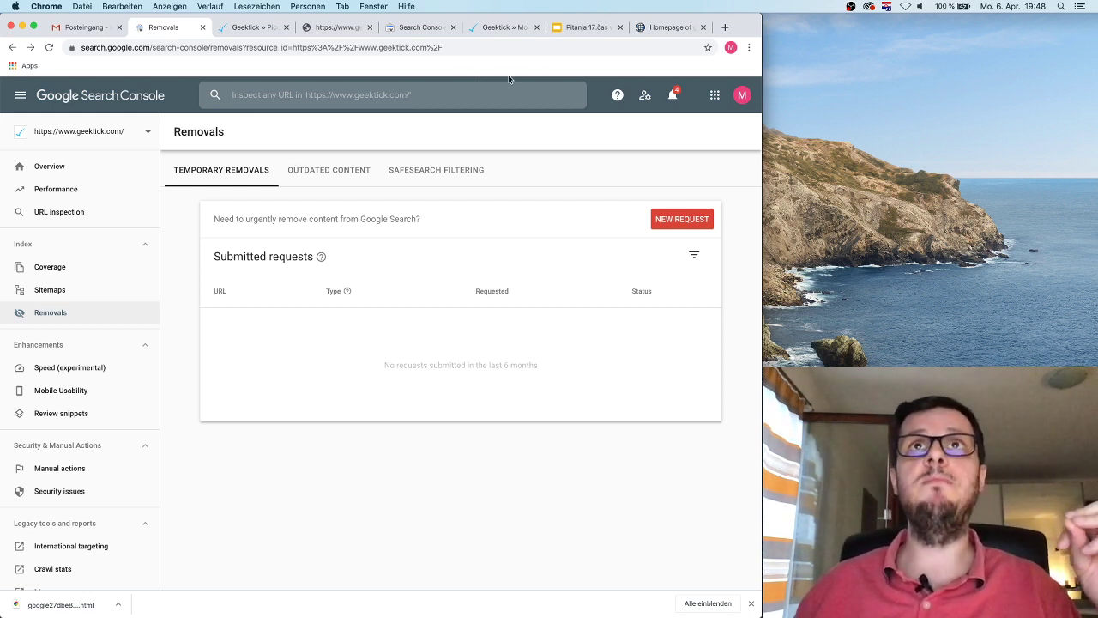
# Step: Show slide 3 of the question deck: question 7 on WPML multilingual sites and SEO
pyautogui.click(585, 26)
pyautogui.scroll(5, 78, 300)
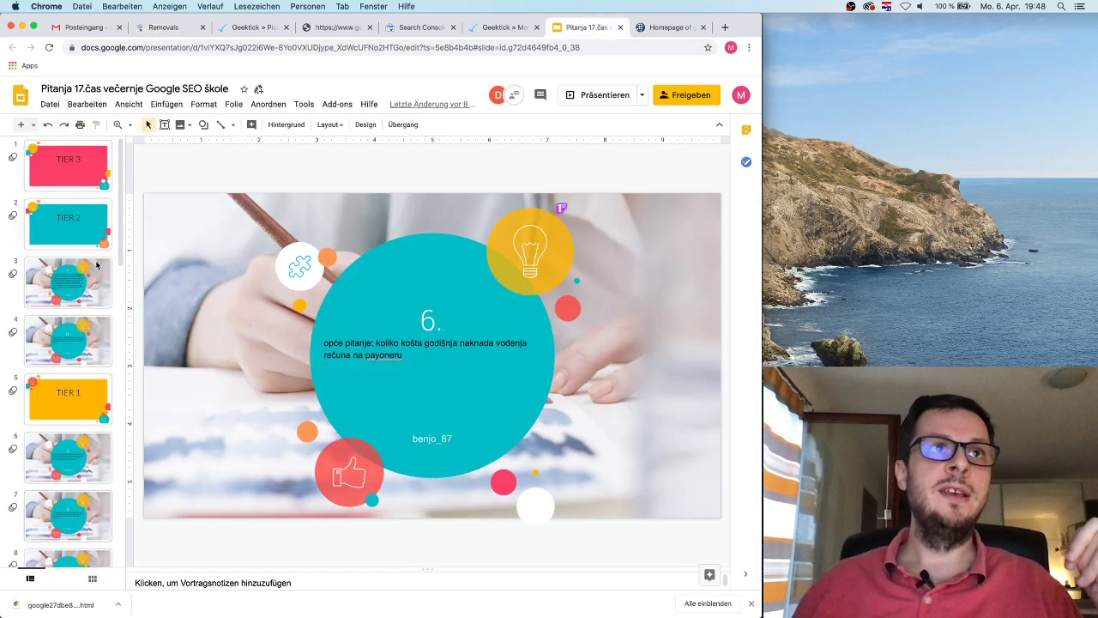
pyautogui.click(84, 283)
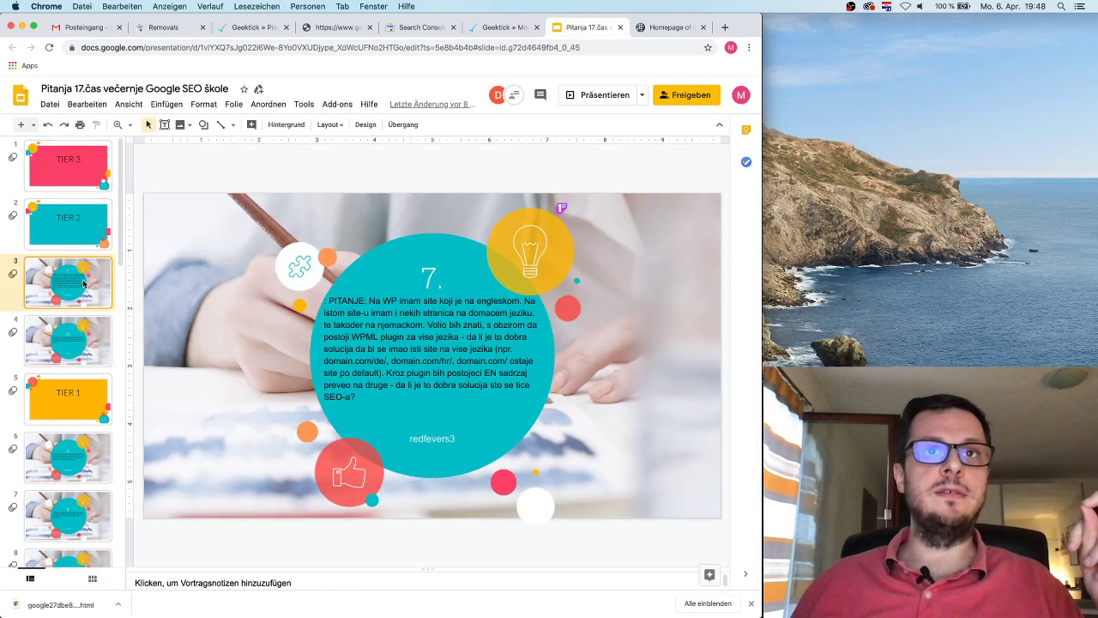